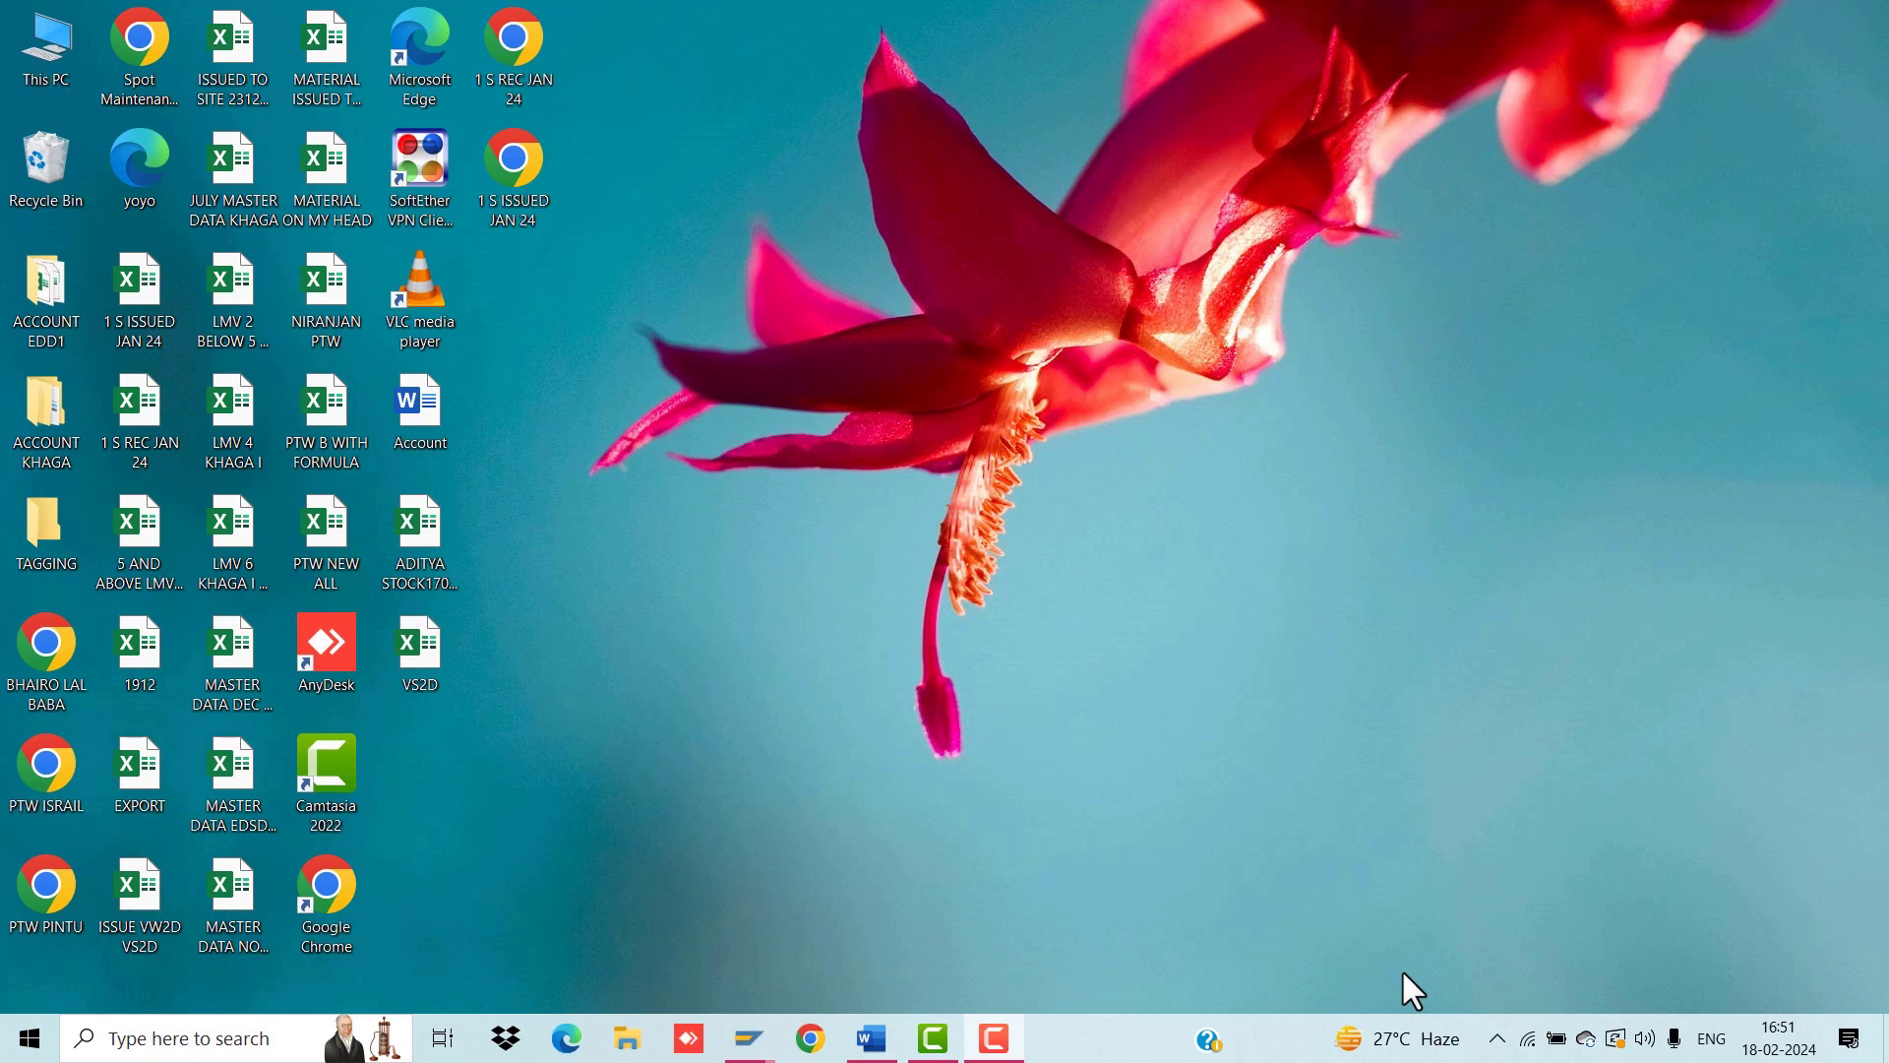
Step: Bring up the Account Word document with the stock-procedure notes and T-code lists
click(872, 1038)
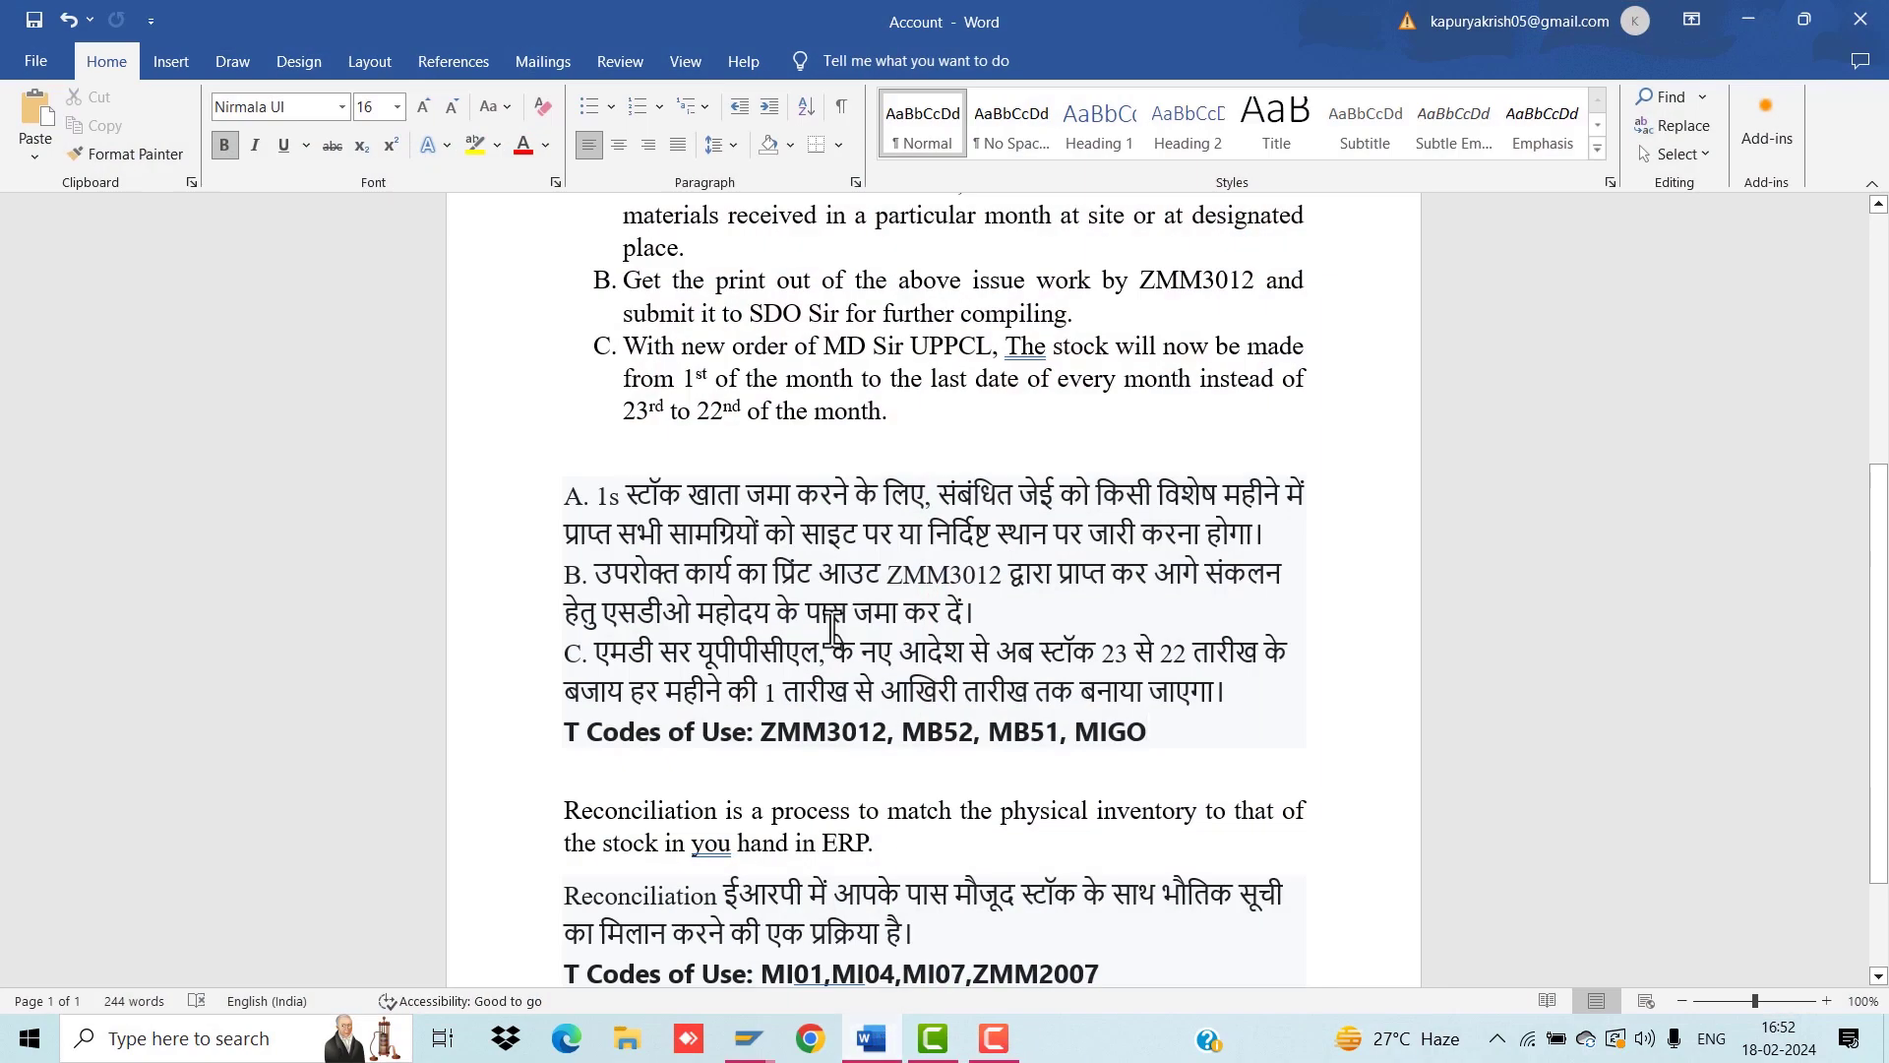
scroll(832, 627, up, 3)
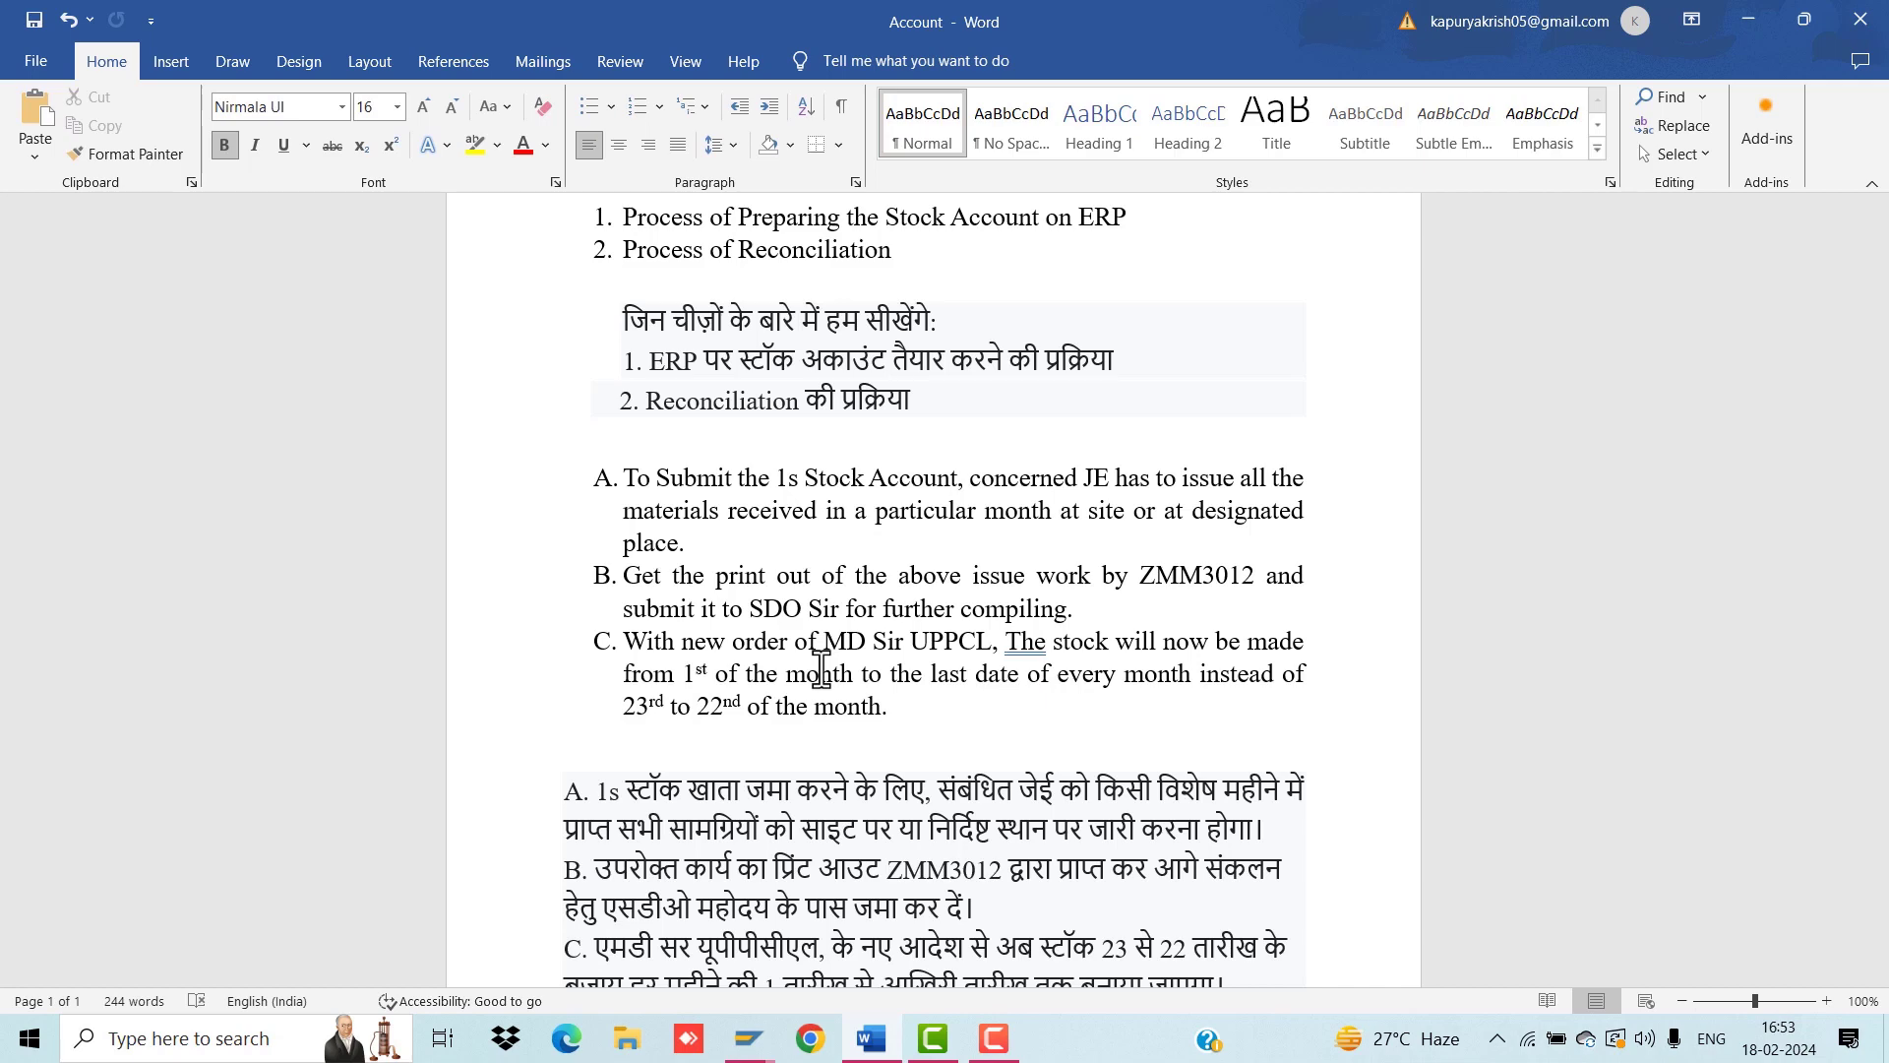
scroll(821, 669, down, 5)
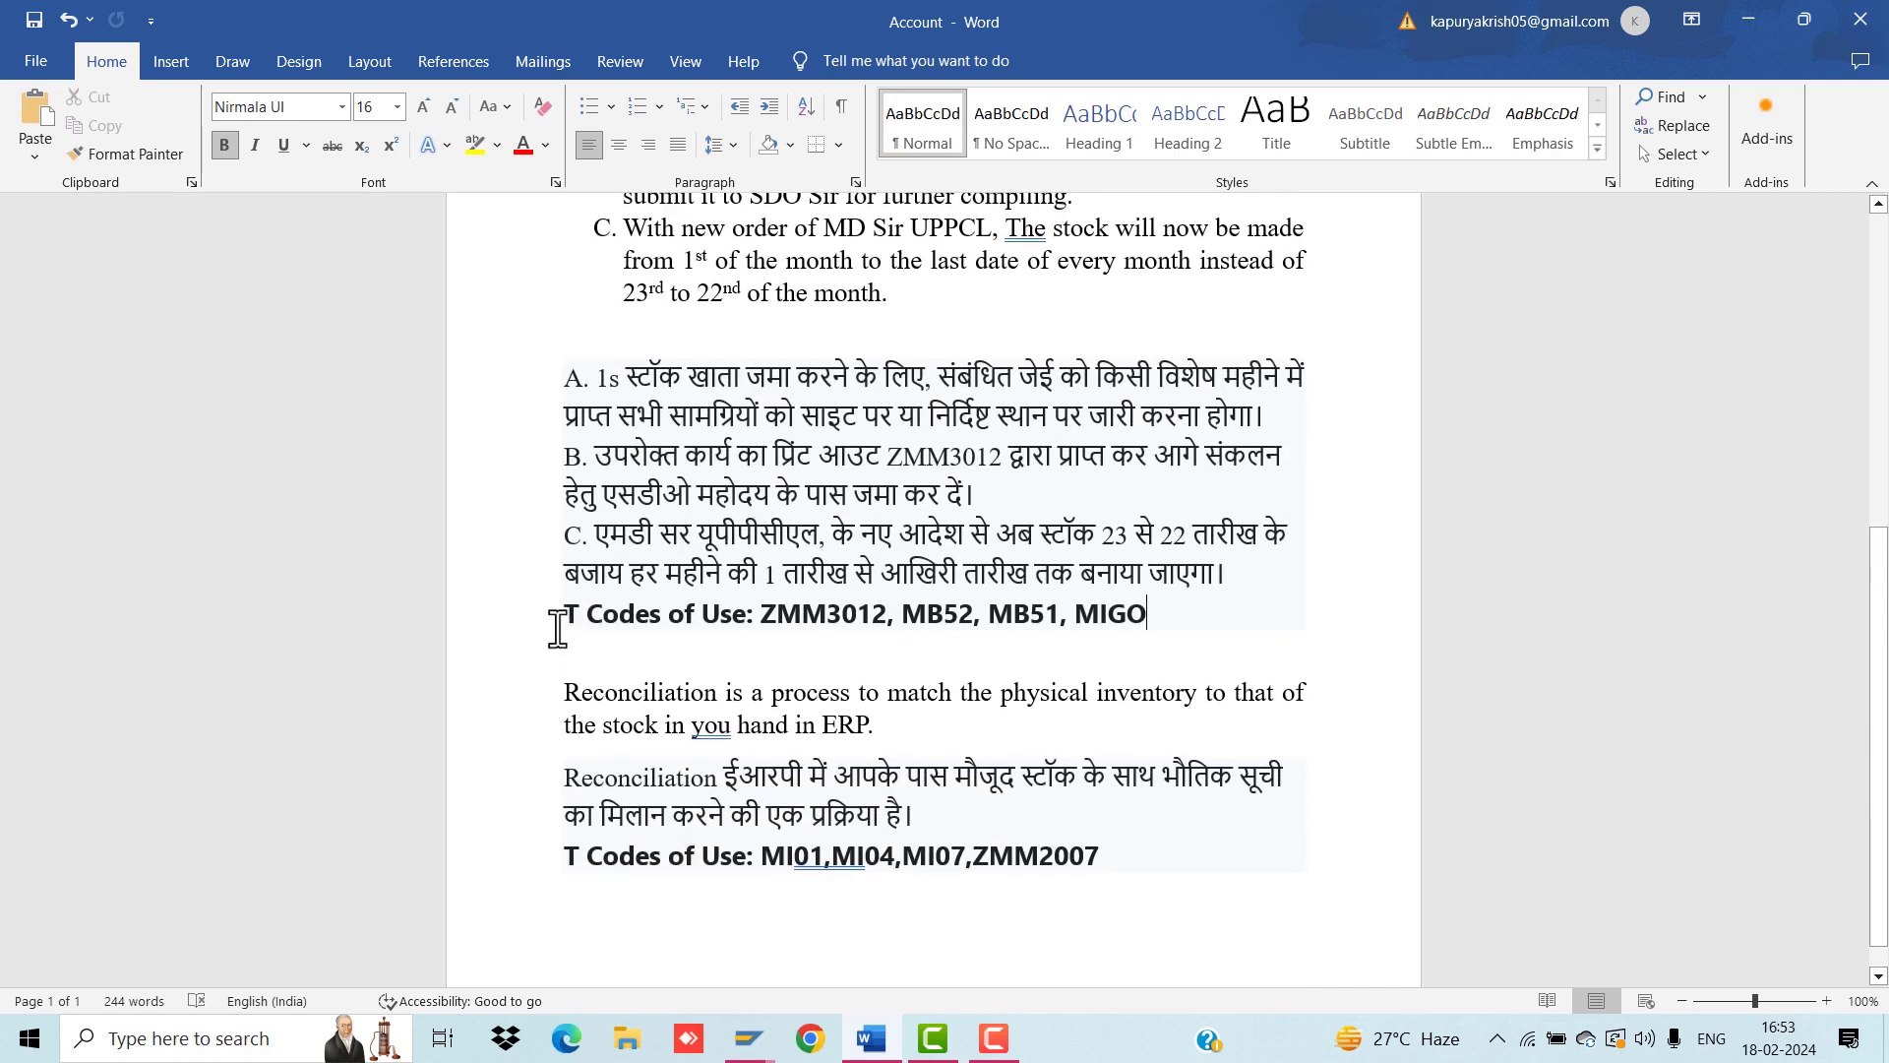
drag(564, 616, 1176, 622)
click(1173, 620)
drag(760, 615, 1075, 615)
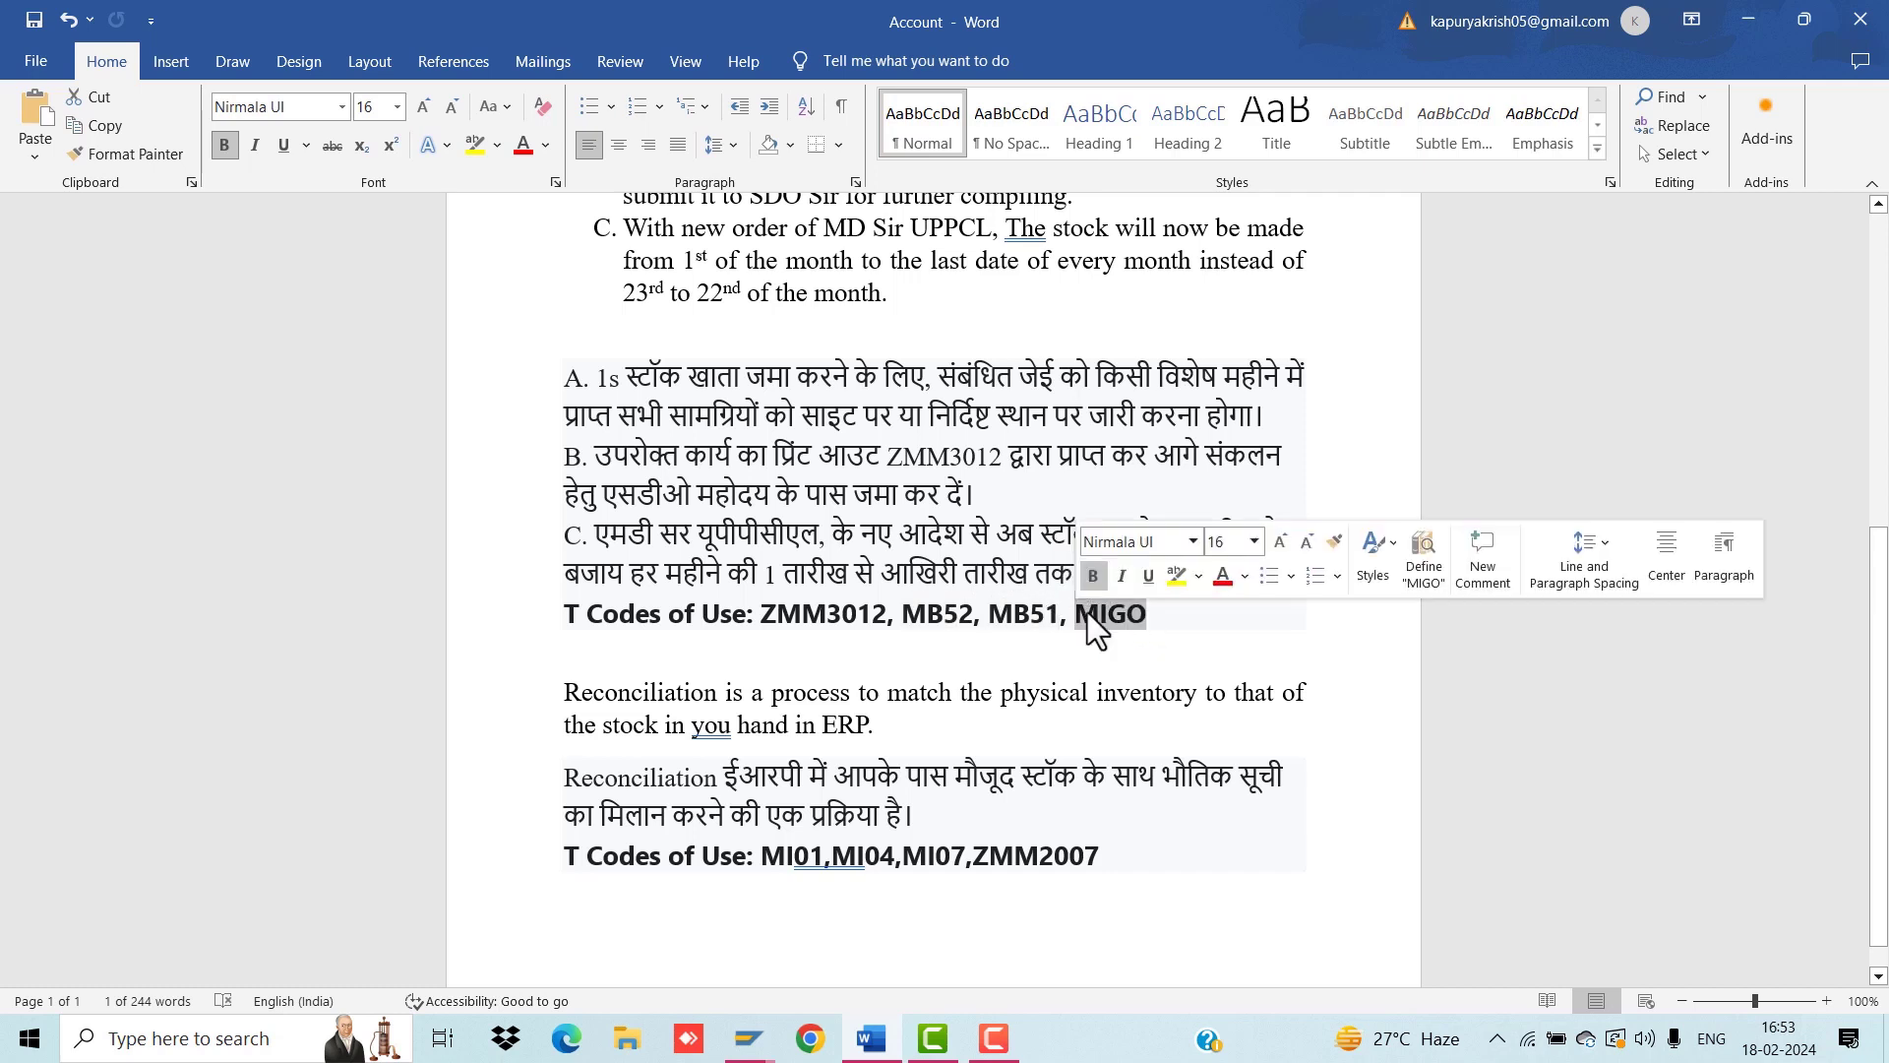
click(1159, 628)
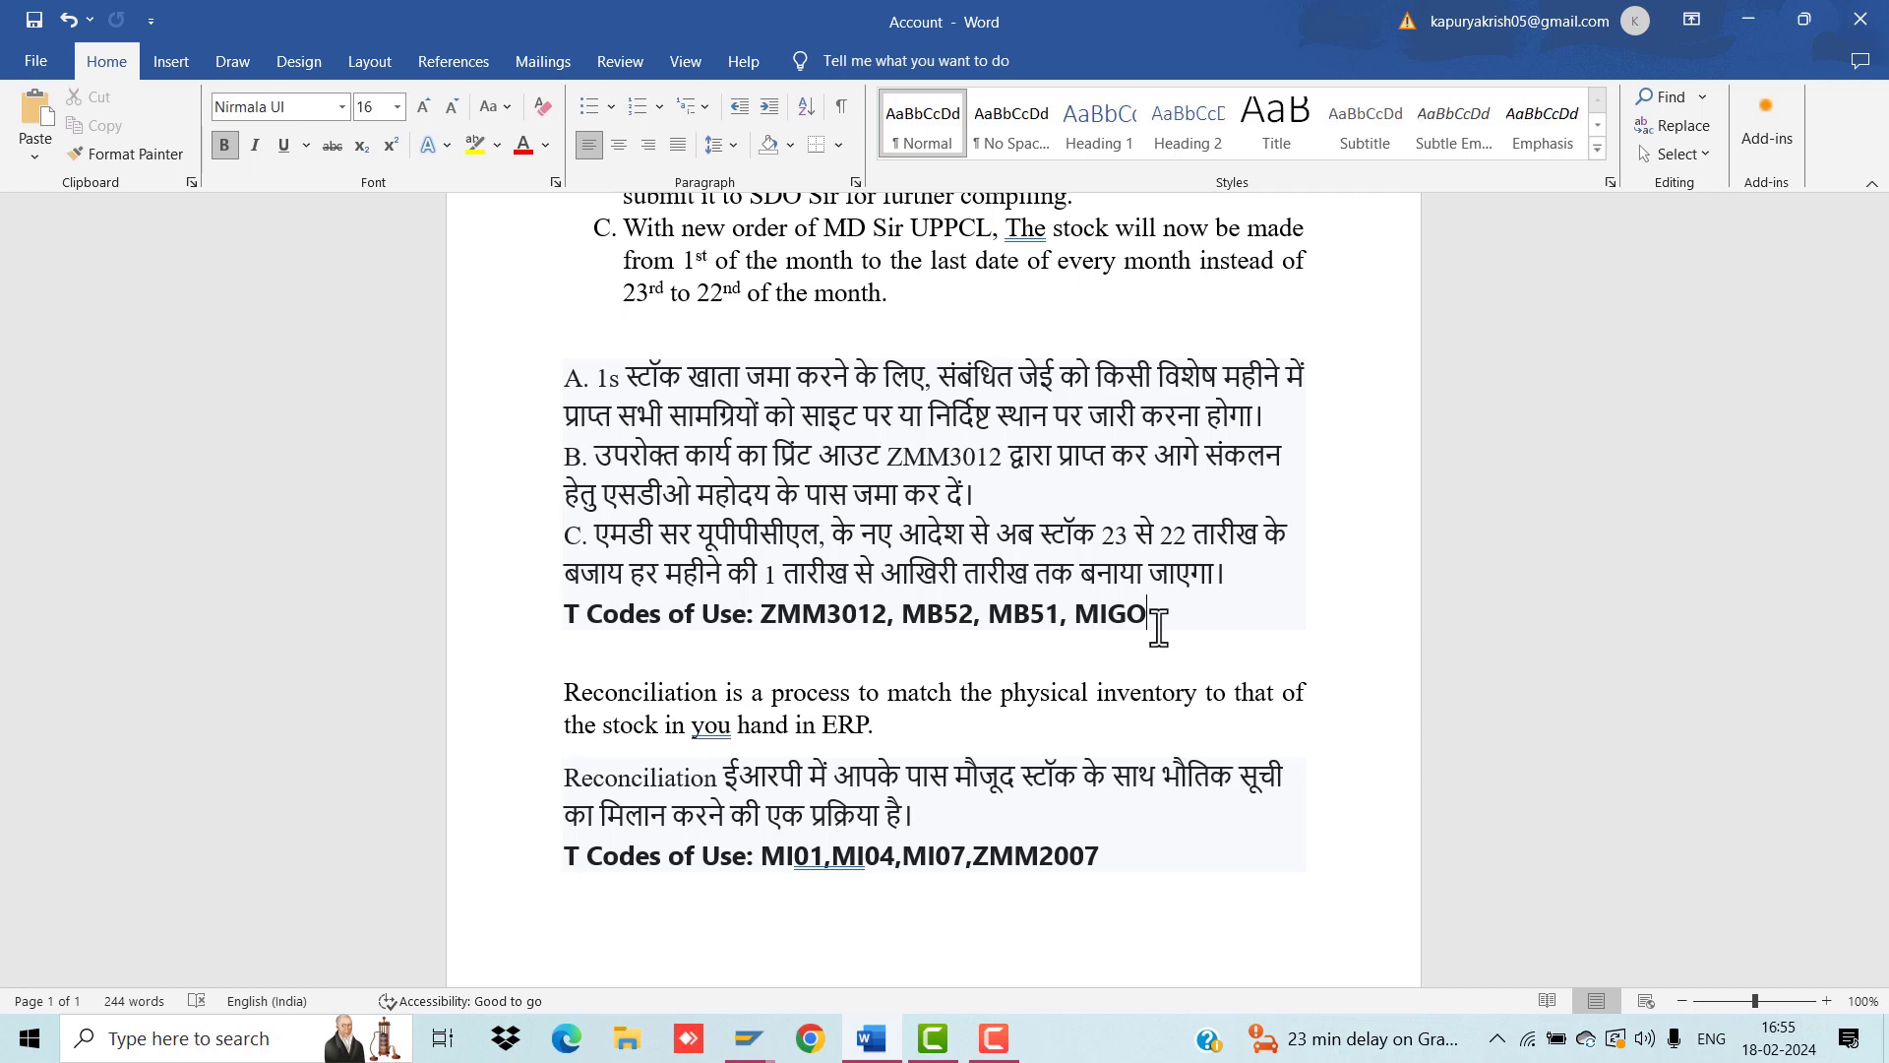
scroll(1158, 628, up, 3)
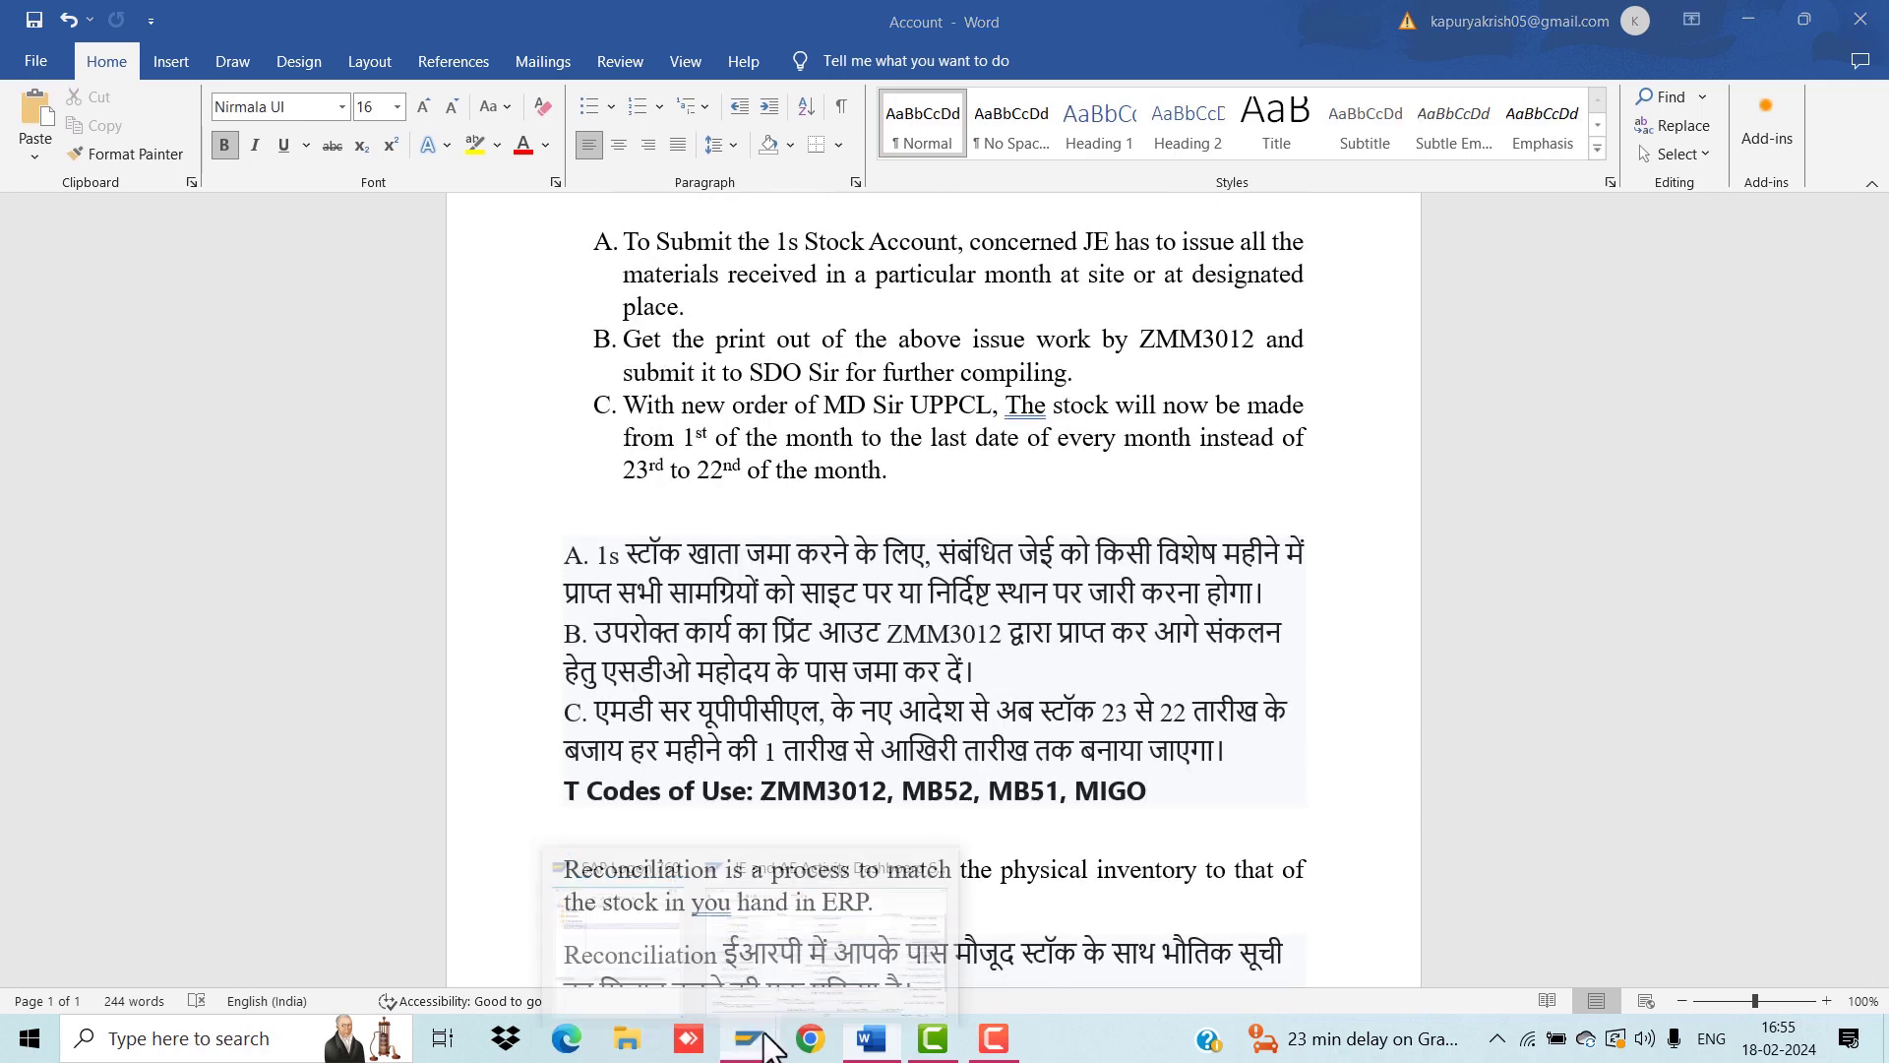
Step: In SAP, run ZMM0023 and open the 1S Received Report selection screen
click(899, 974)
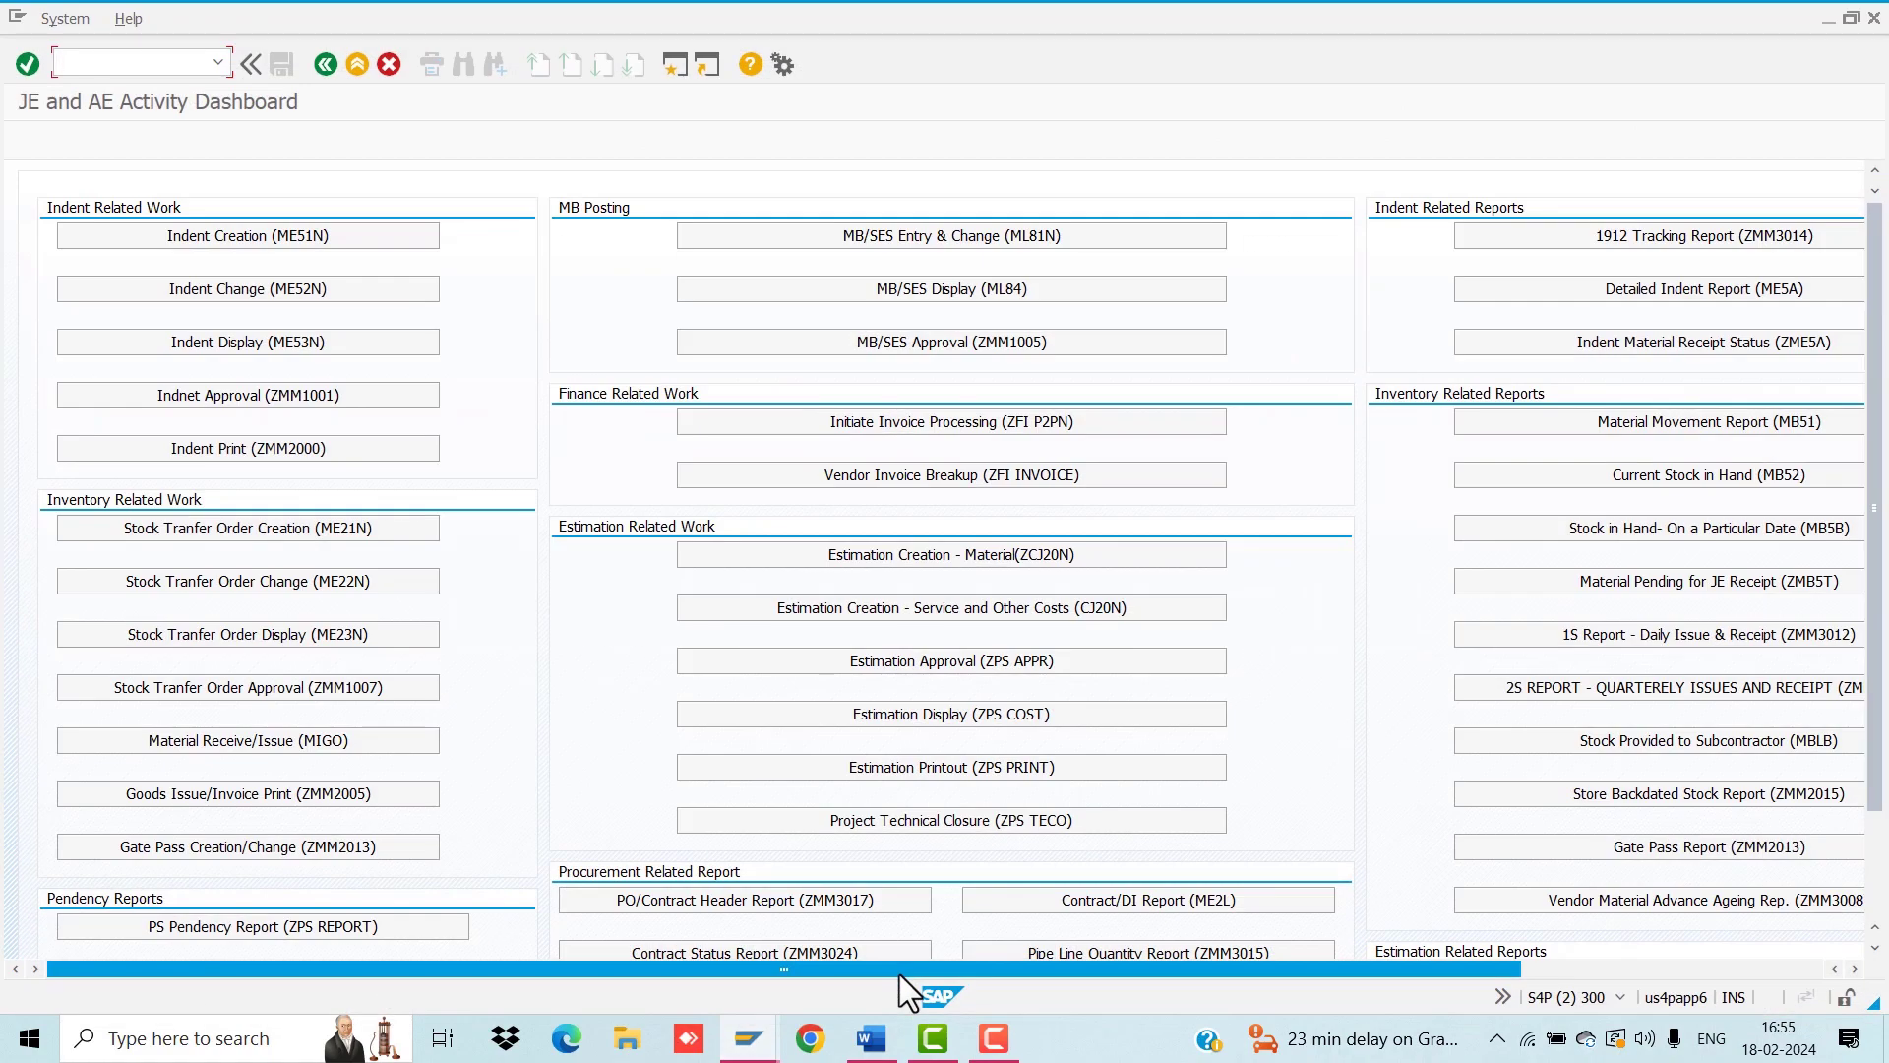
click(332, 79)
text(ZMM)
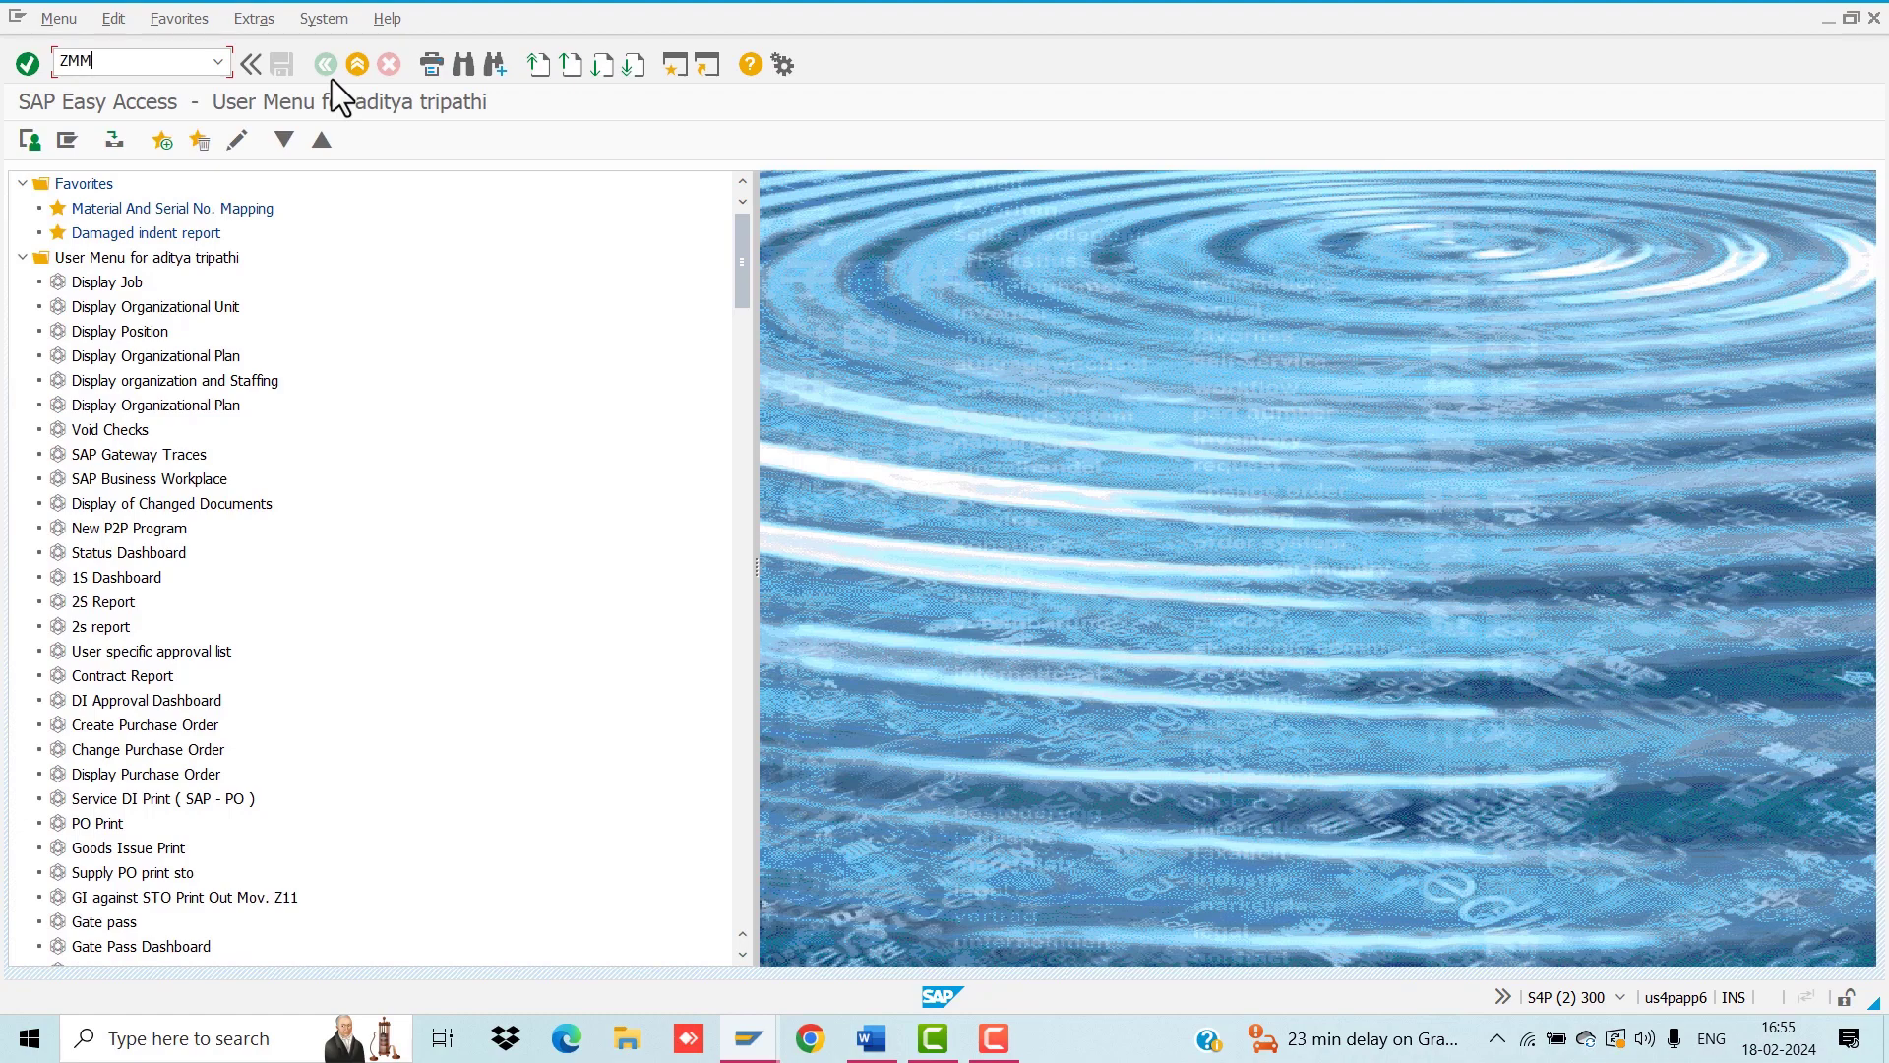
text(0023)
key(Return)
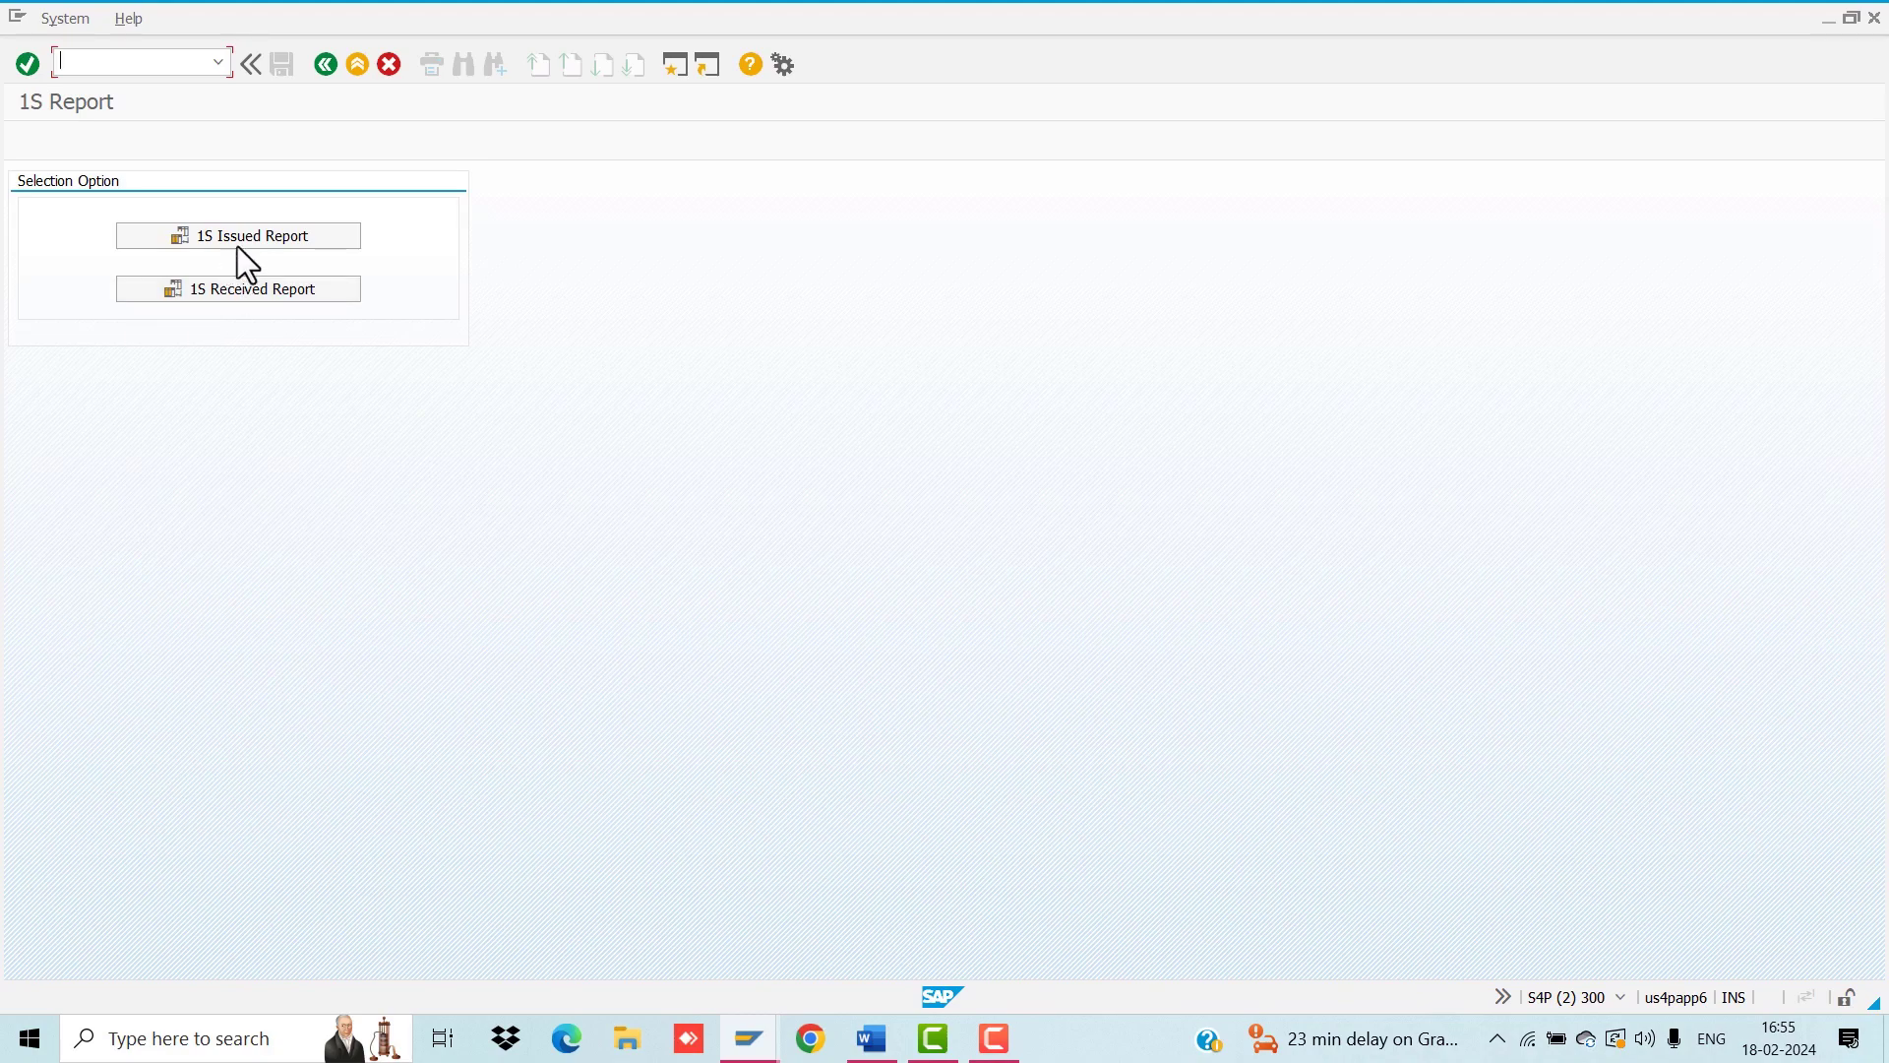
click(284, 289)
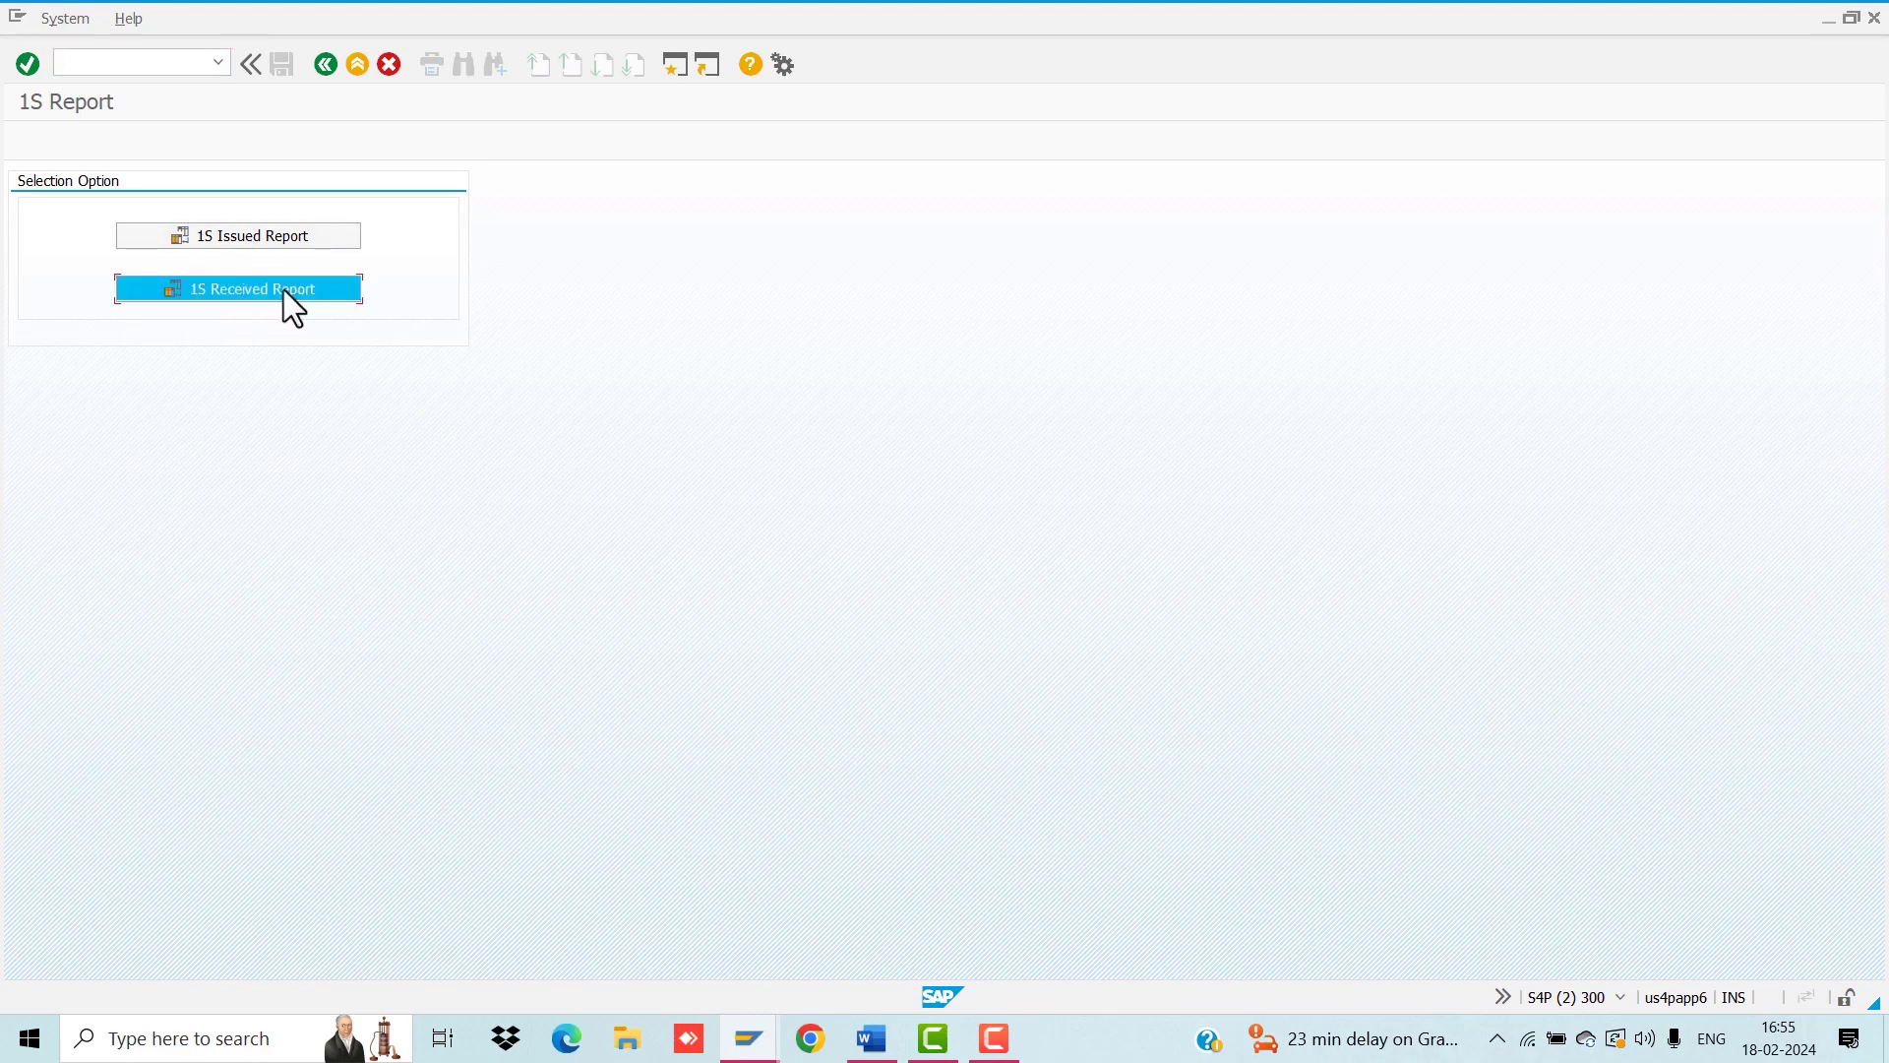
Step: Enter company code PUVV, plant V251 and storage location JE12
text(PUVV)
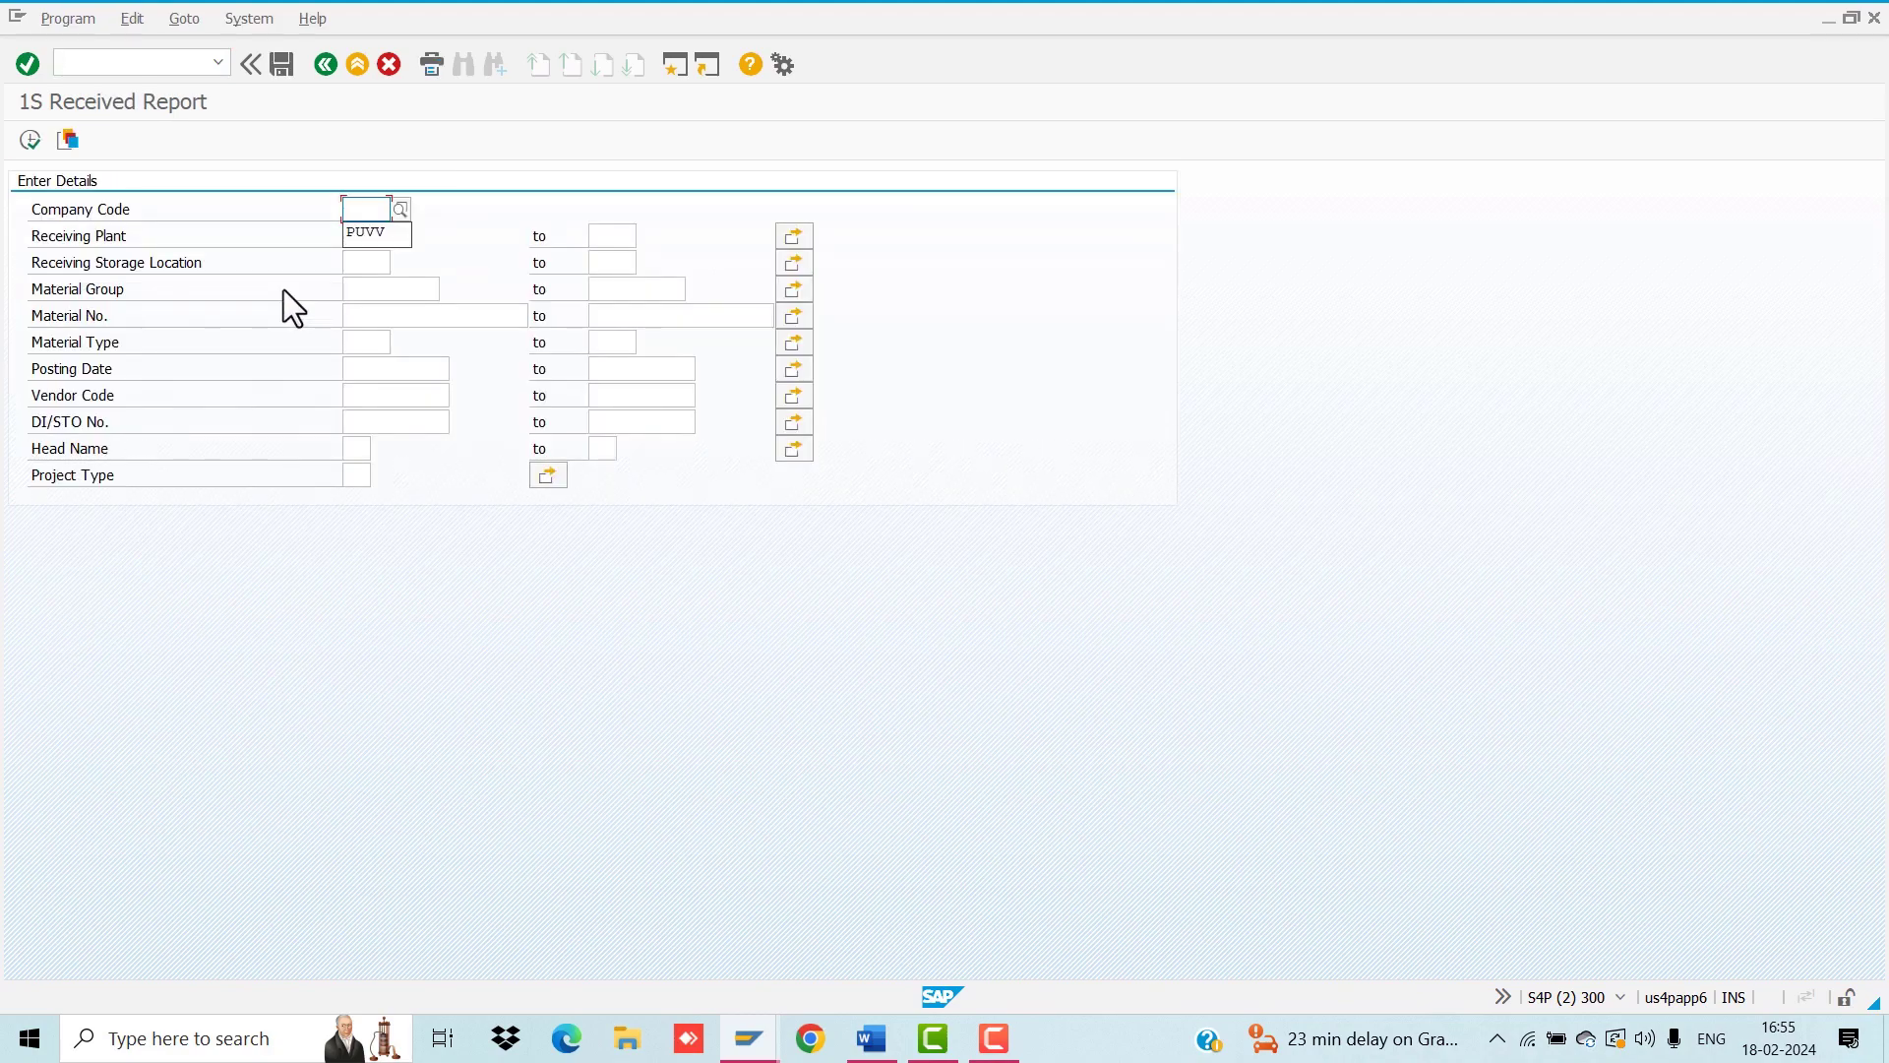
key(Tab)
key(space)
key(Down)
key(Return)
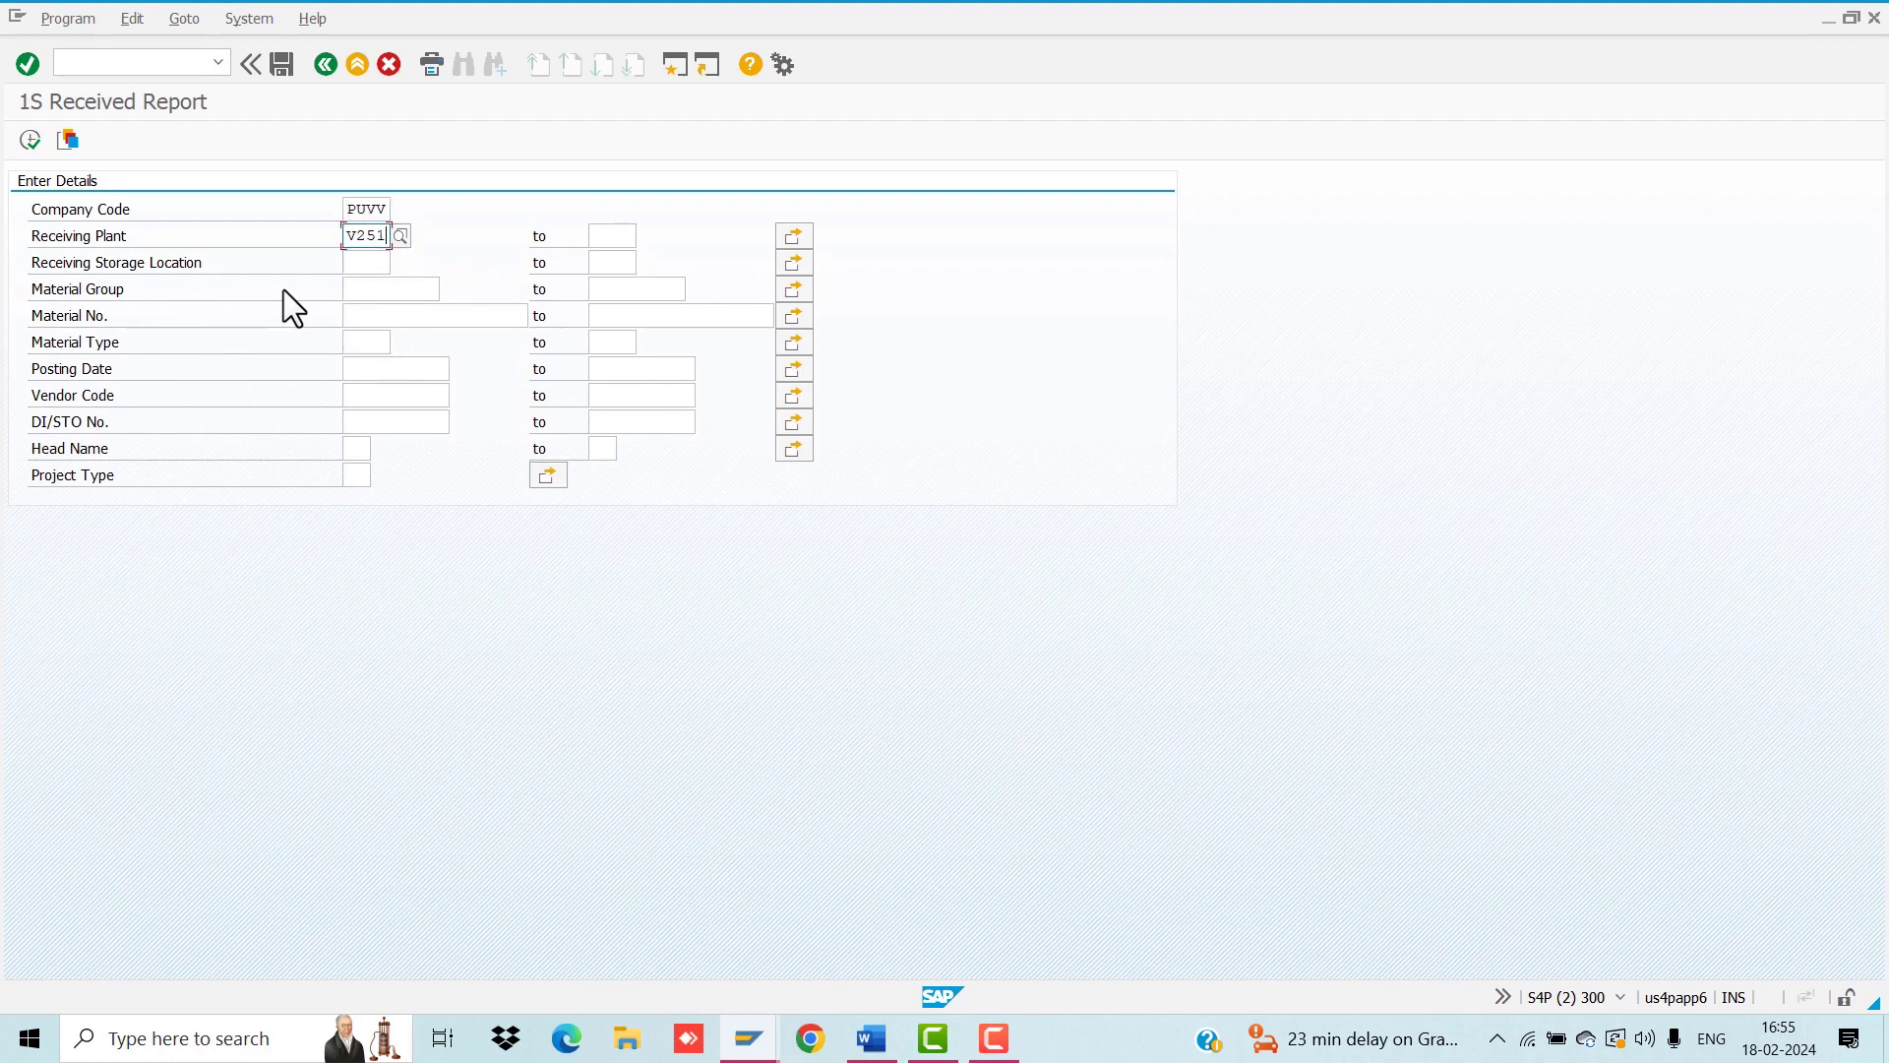
key(Down)
key(space)
key(Down)
key(Return)
Step: Set the posting date range from 23.01.2024 to 29.02.2024
key(Down)
key(Down)
key(Down)
key(Down)
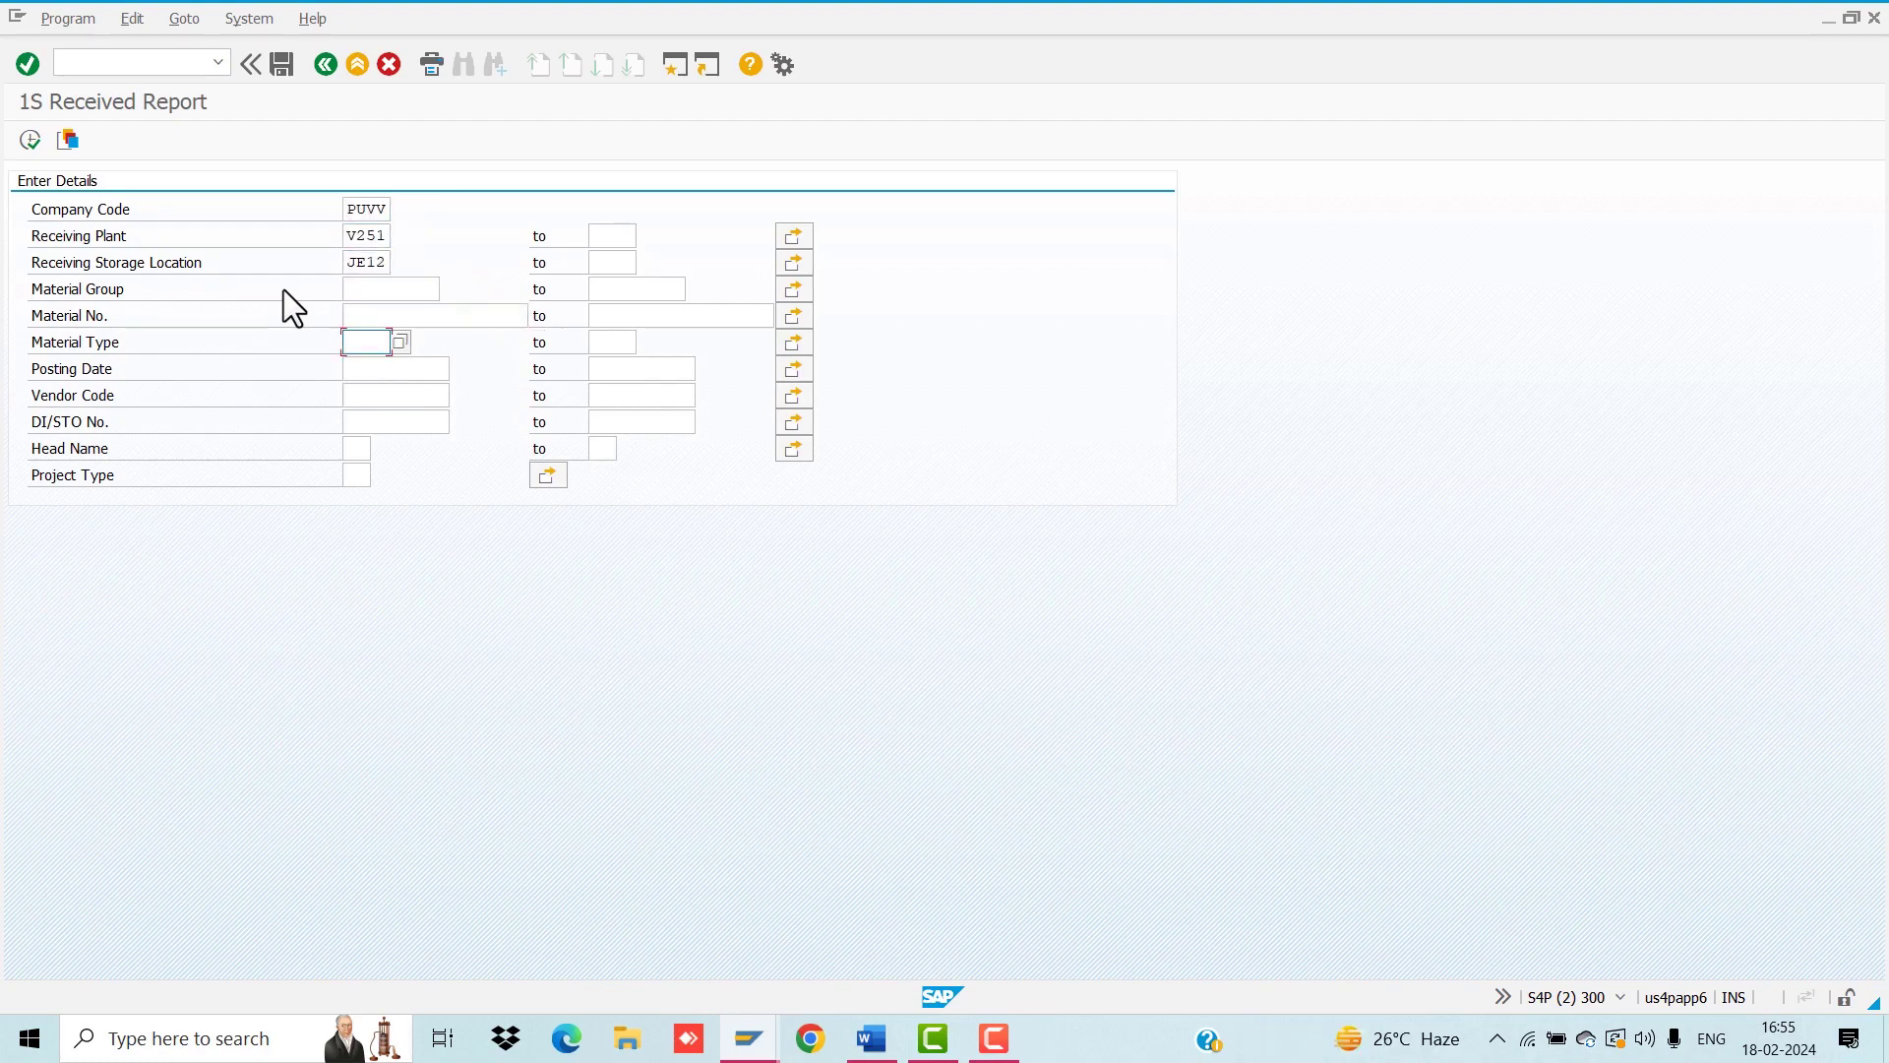
key(space)
key(Down)
key(Return)
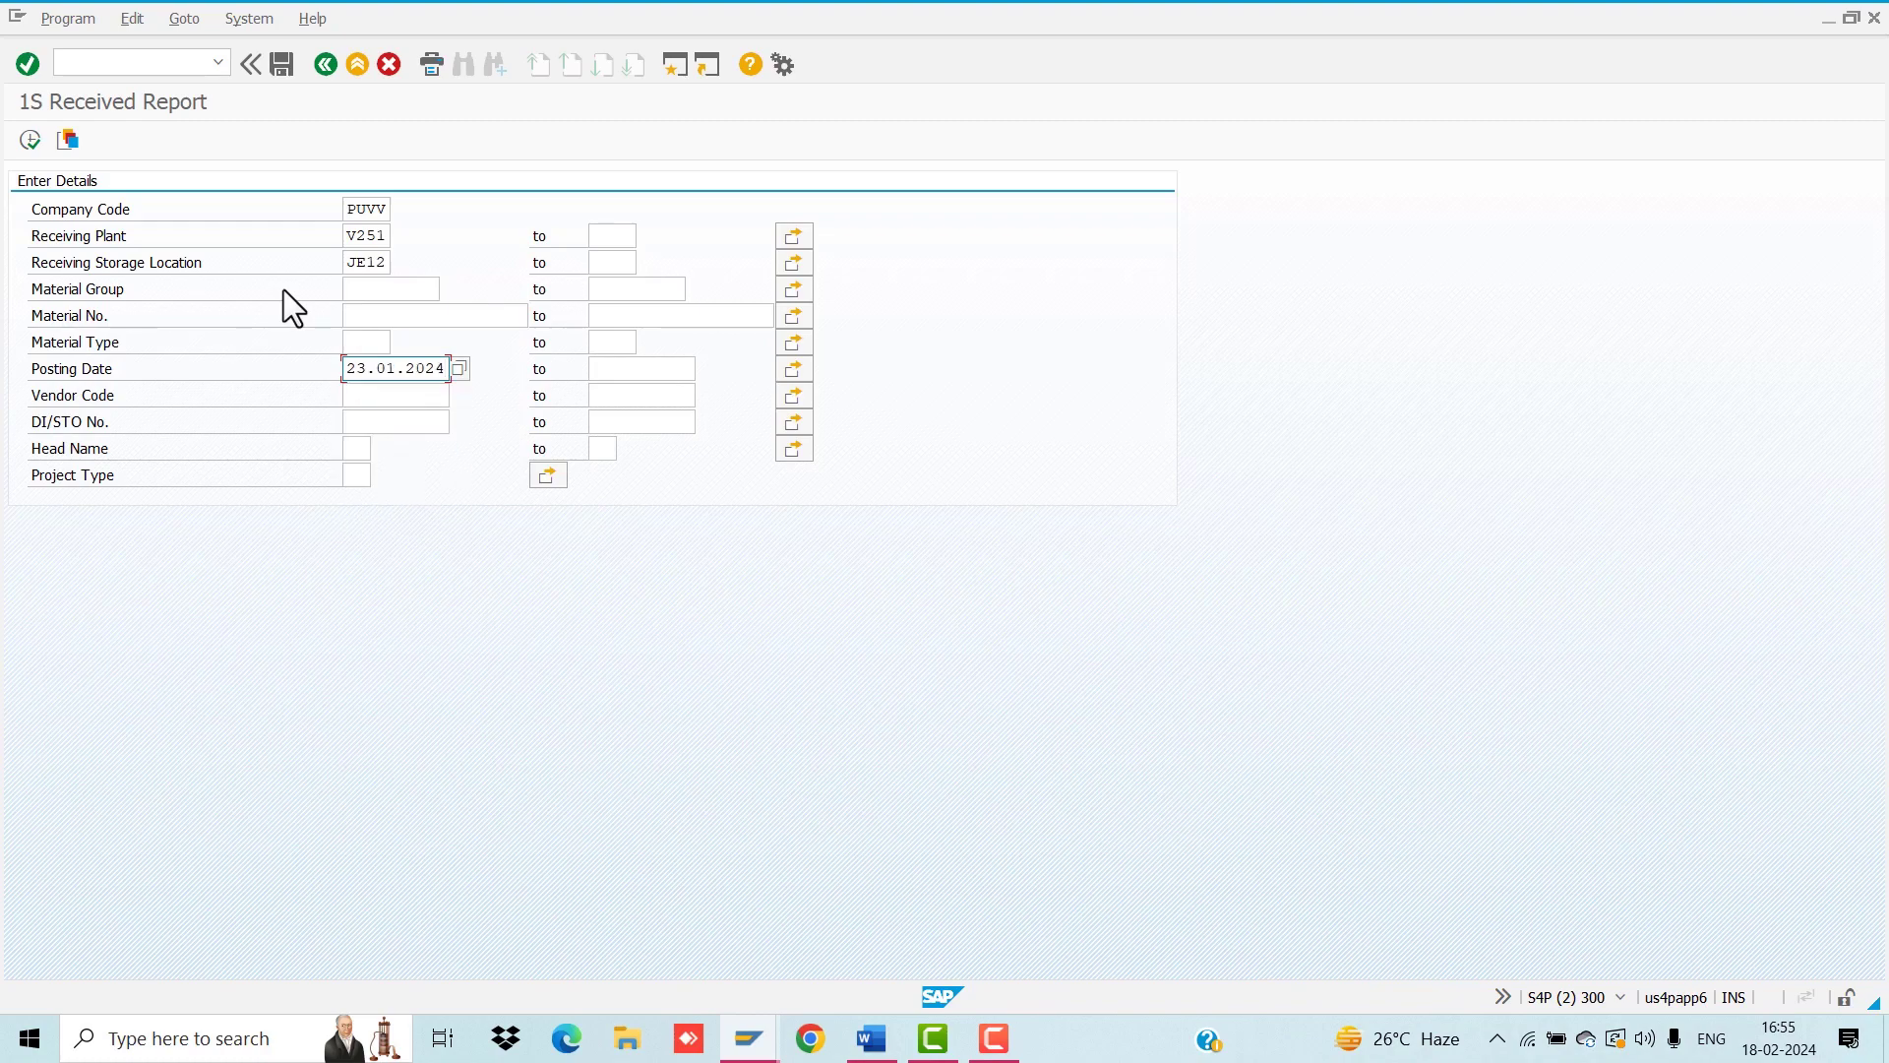
key(Tab)
key(space)
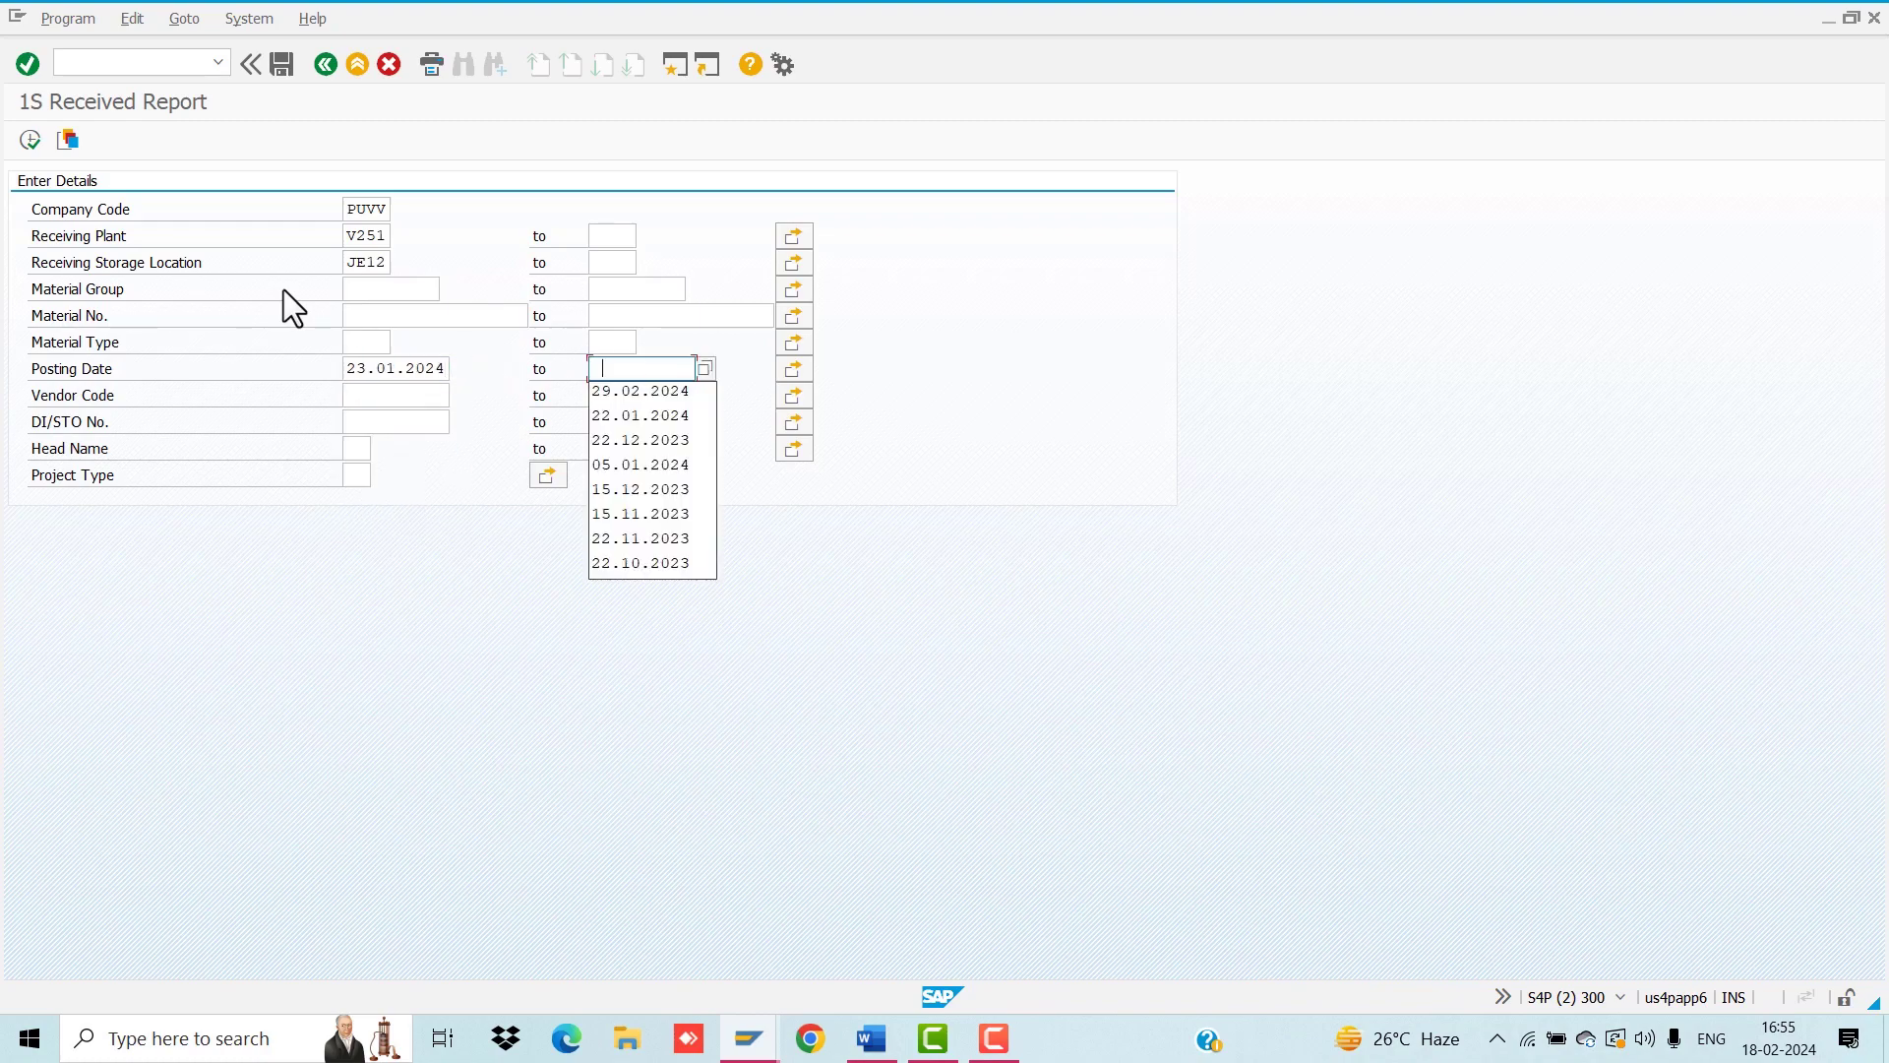
key(Down)
key(Return)
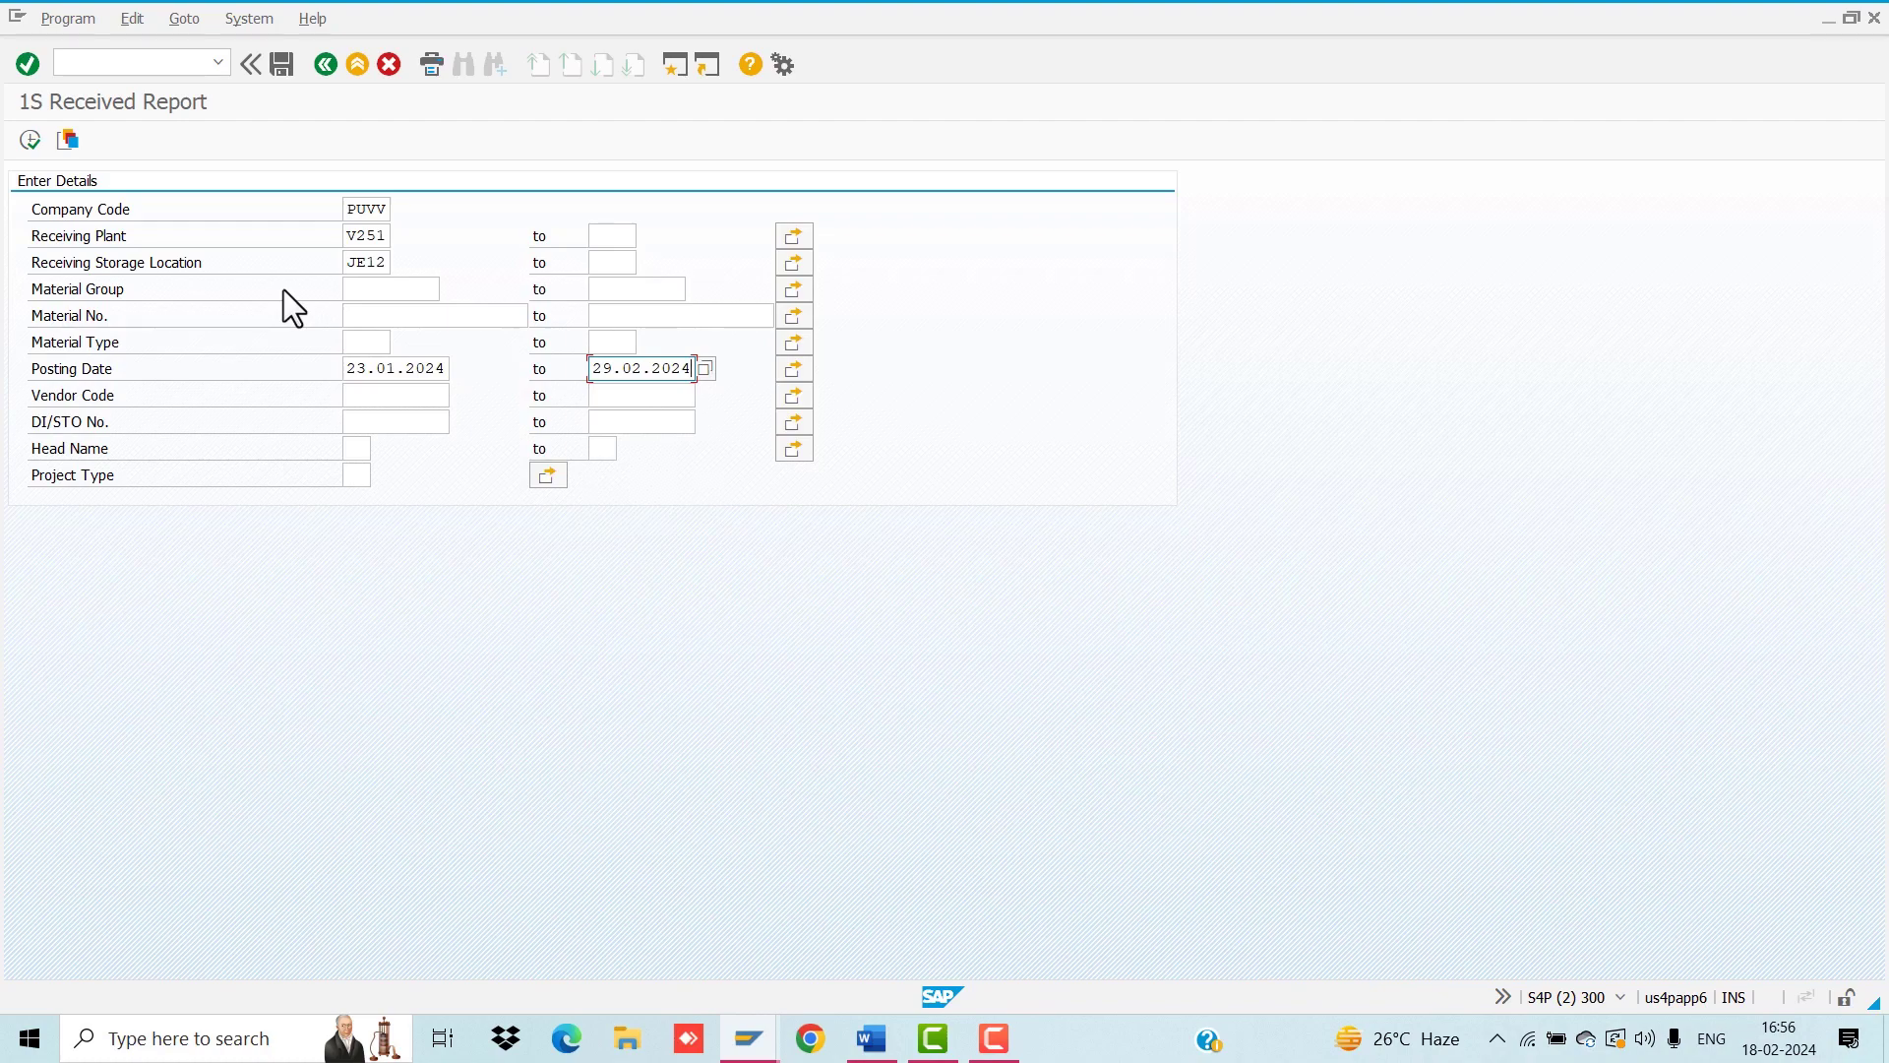
Step: Execute the 1S Received Report, scroll across its columns, and show it as a print-preview list
click(15, 141)
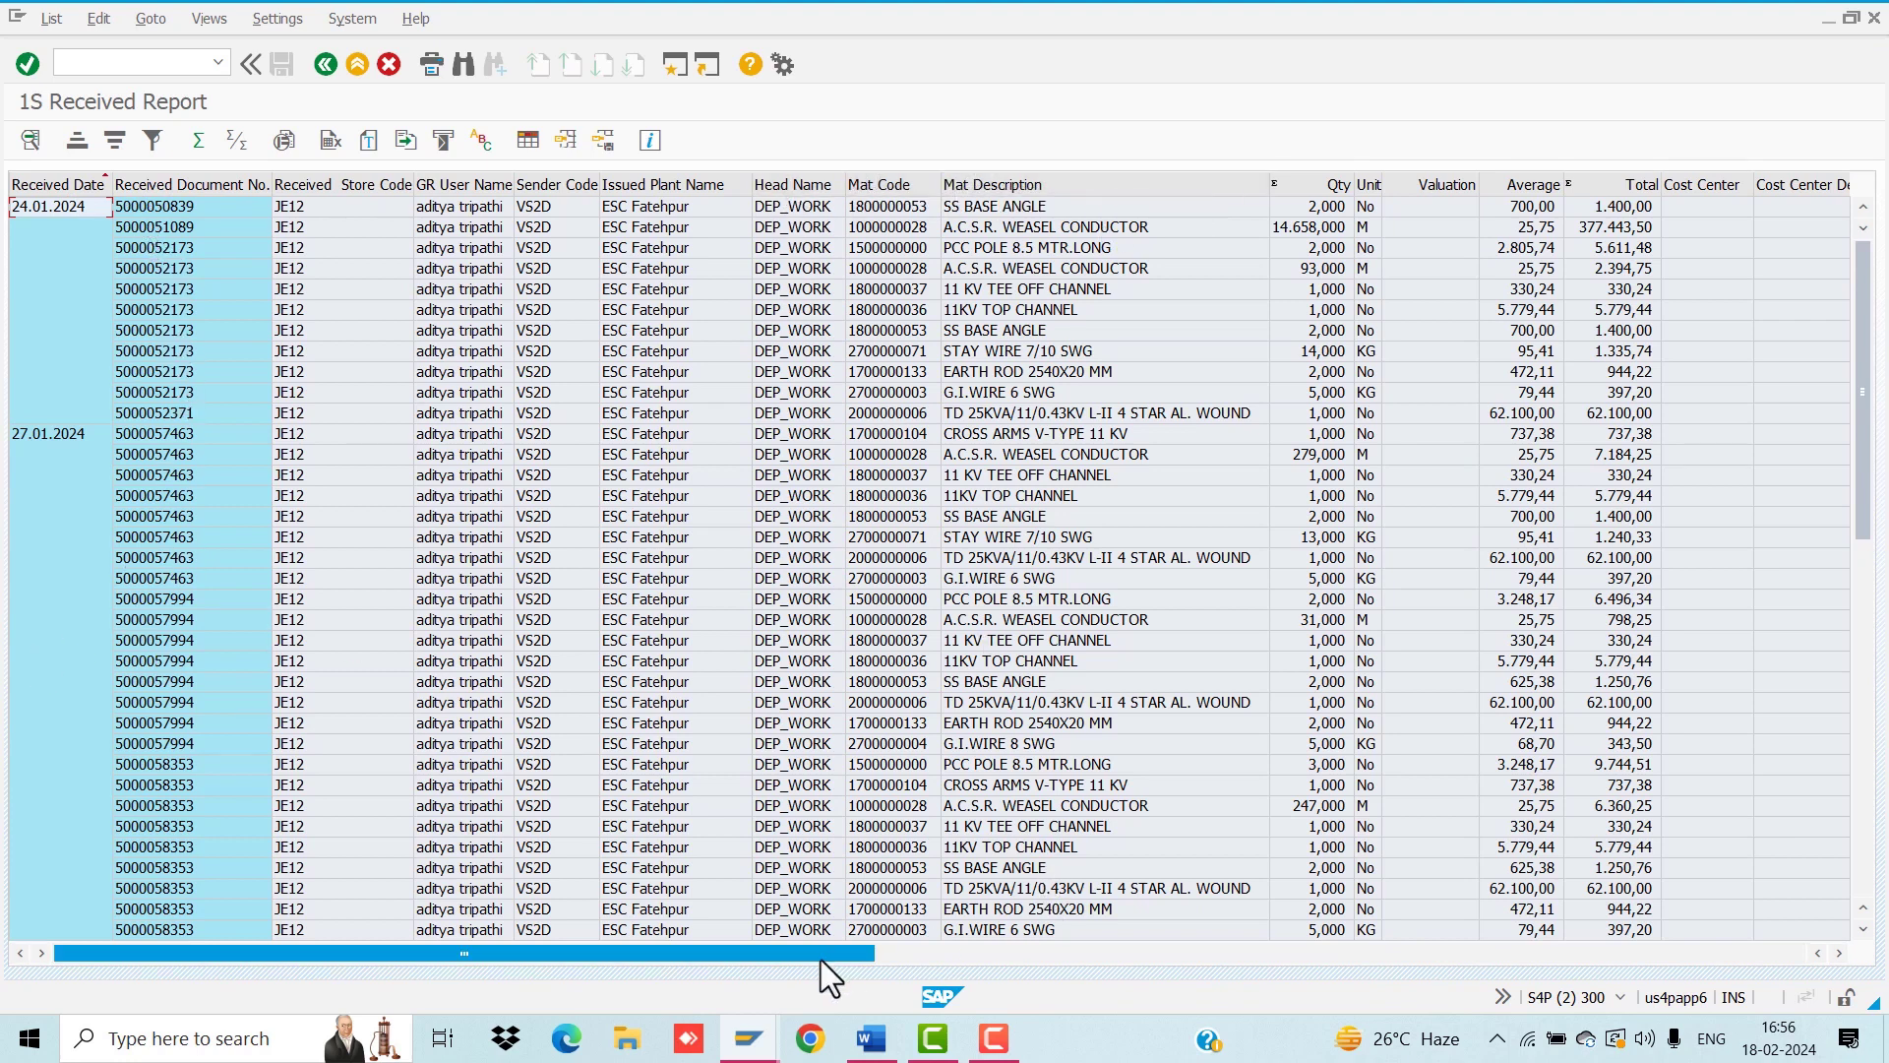
drag(821, 954, 1283, 982)
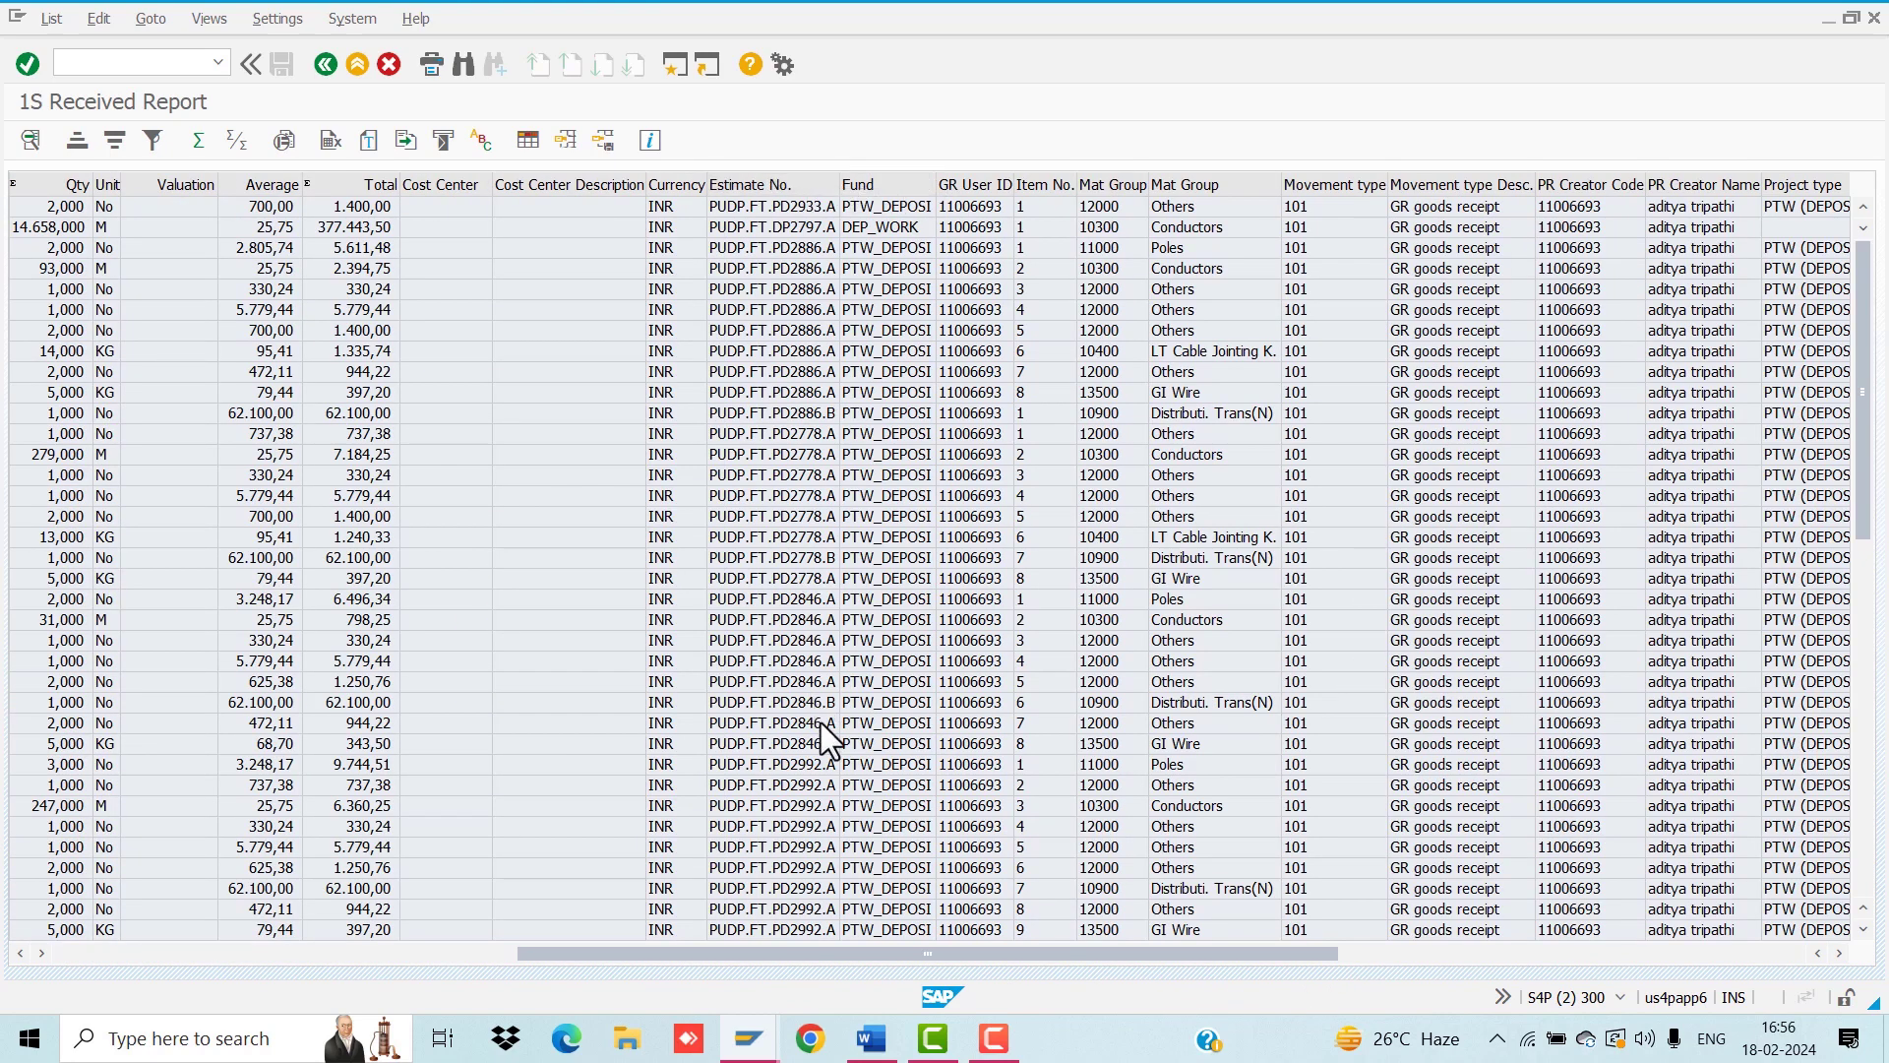
drag(927, 948, 407, 941)
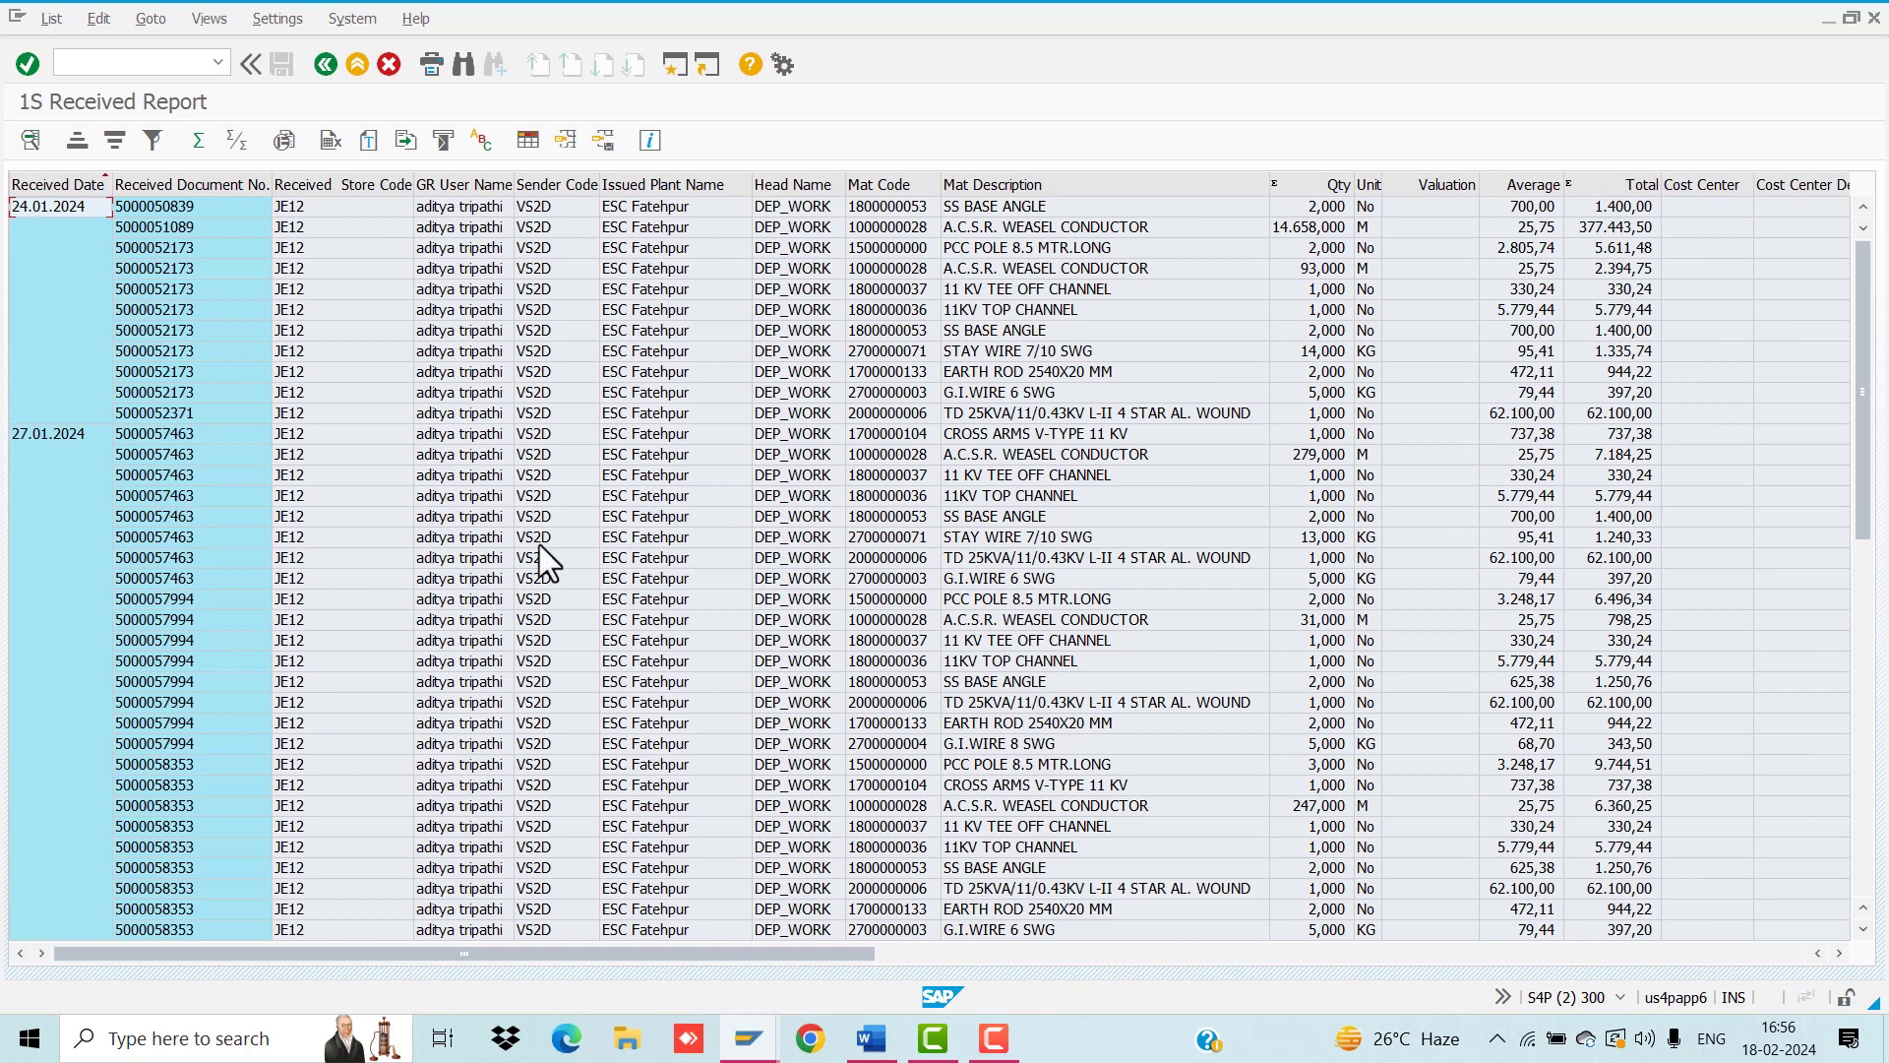
click(274, 144)
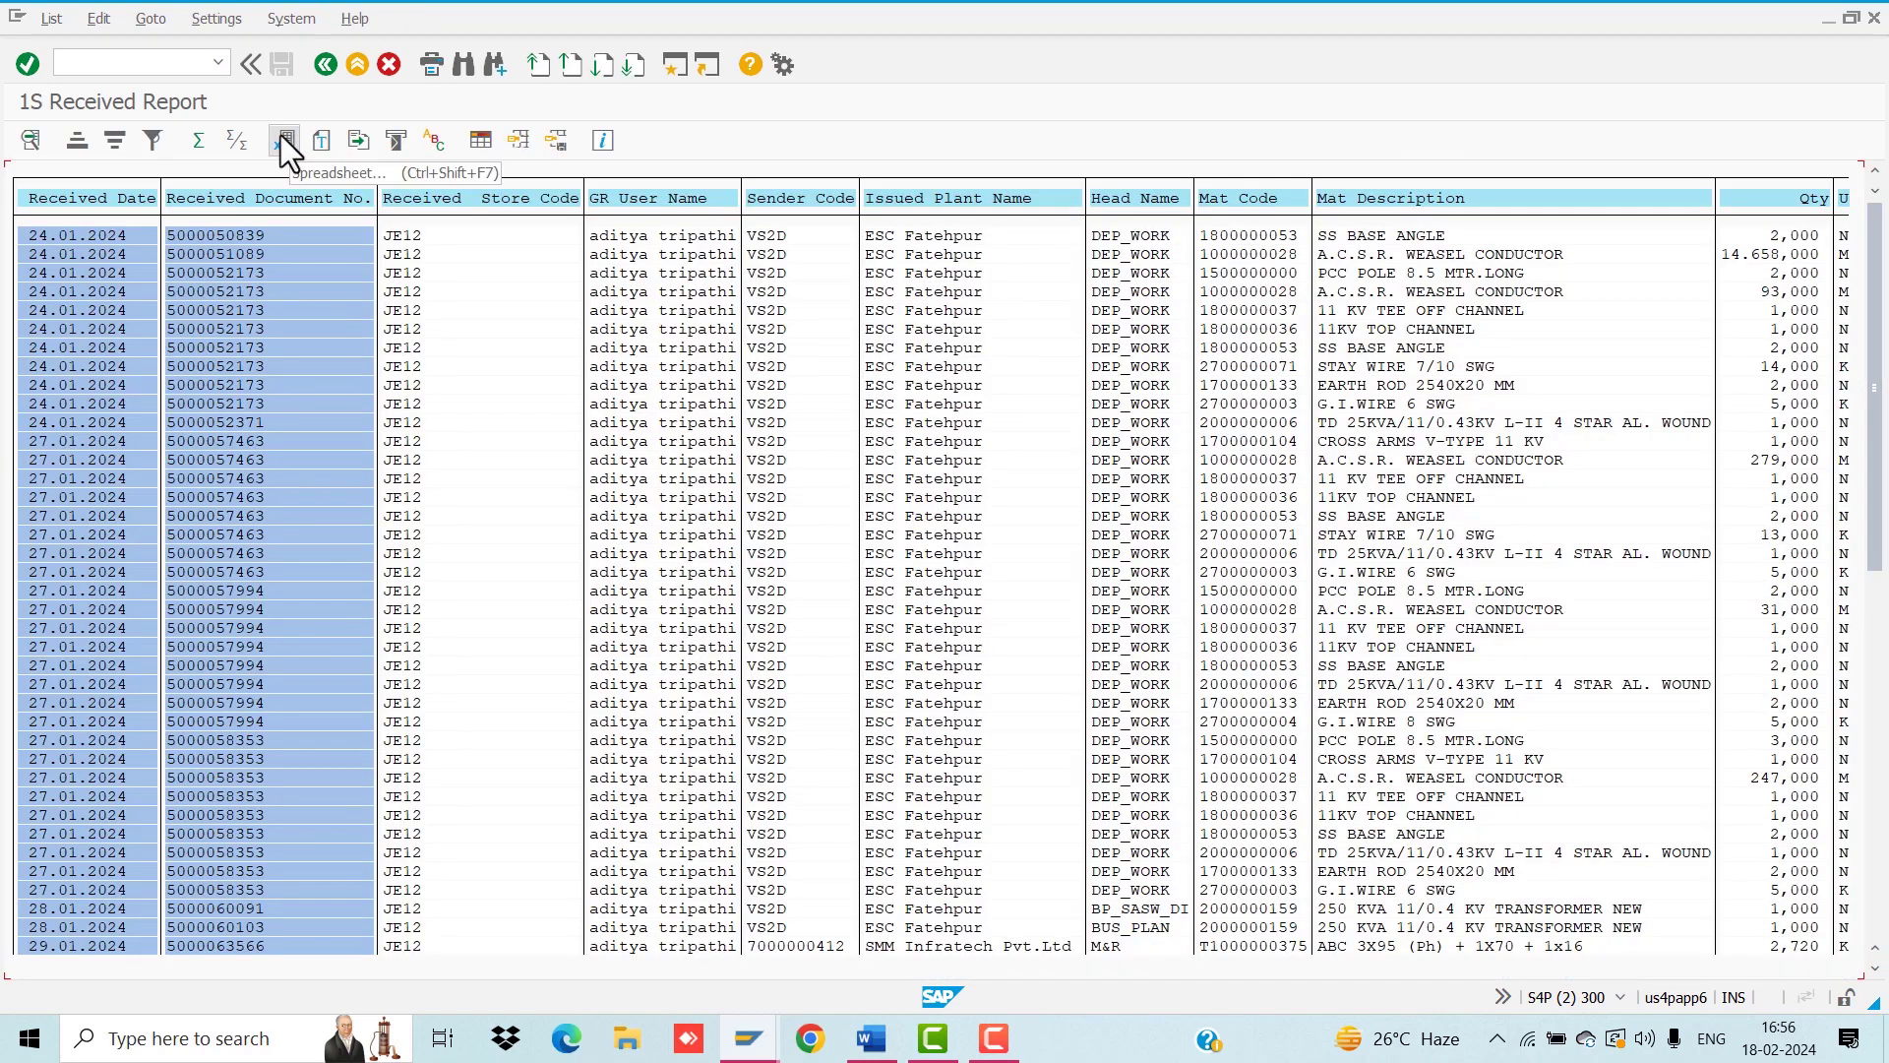
Step: Export the list as XLSX named '1S REC' to the Desktop and allow opening it in Excel
click(281, 135)
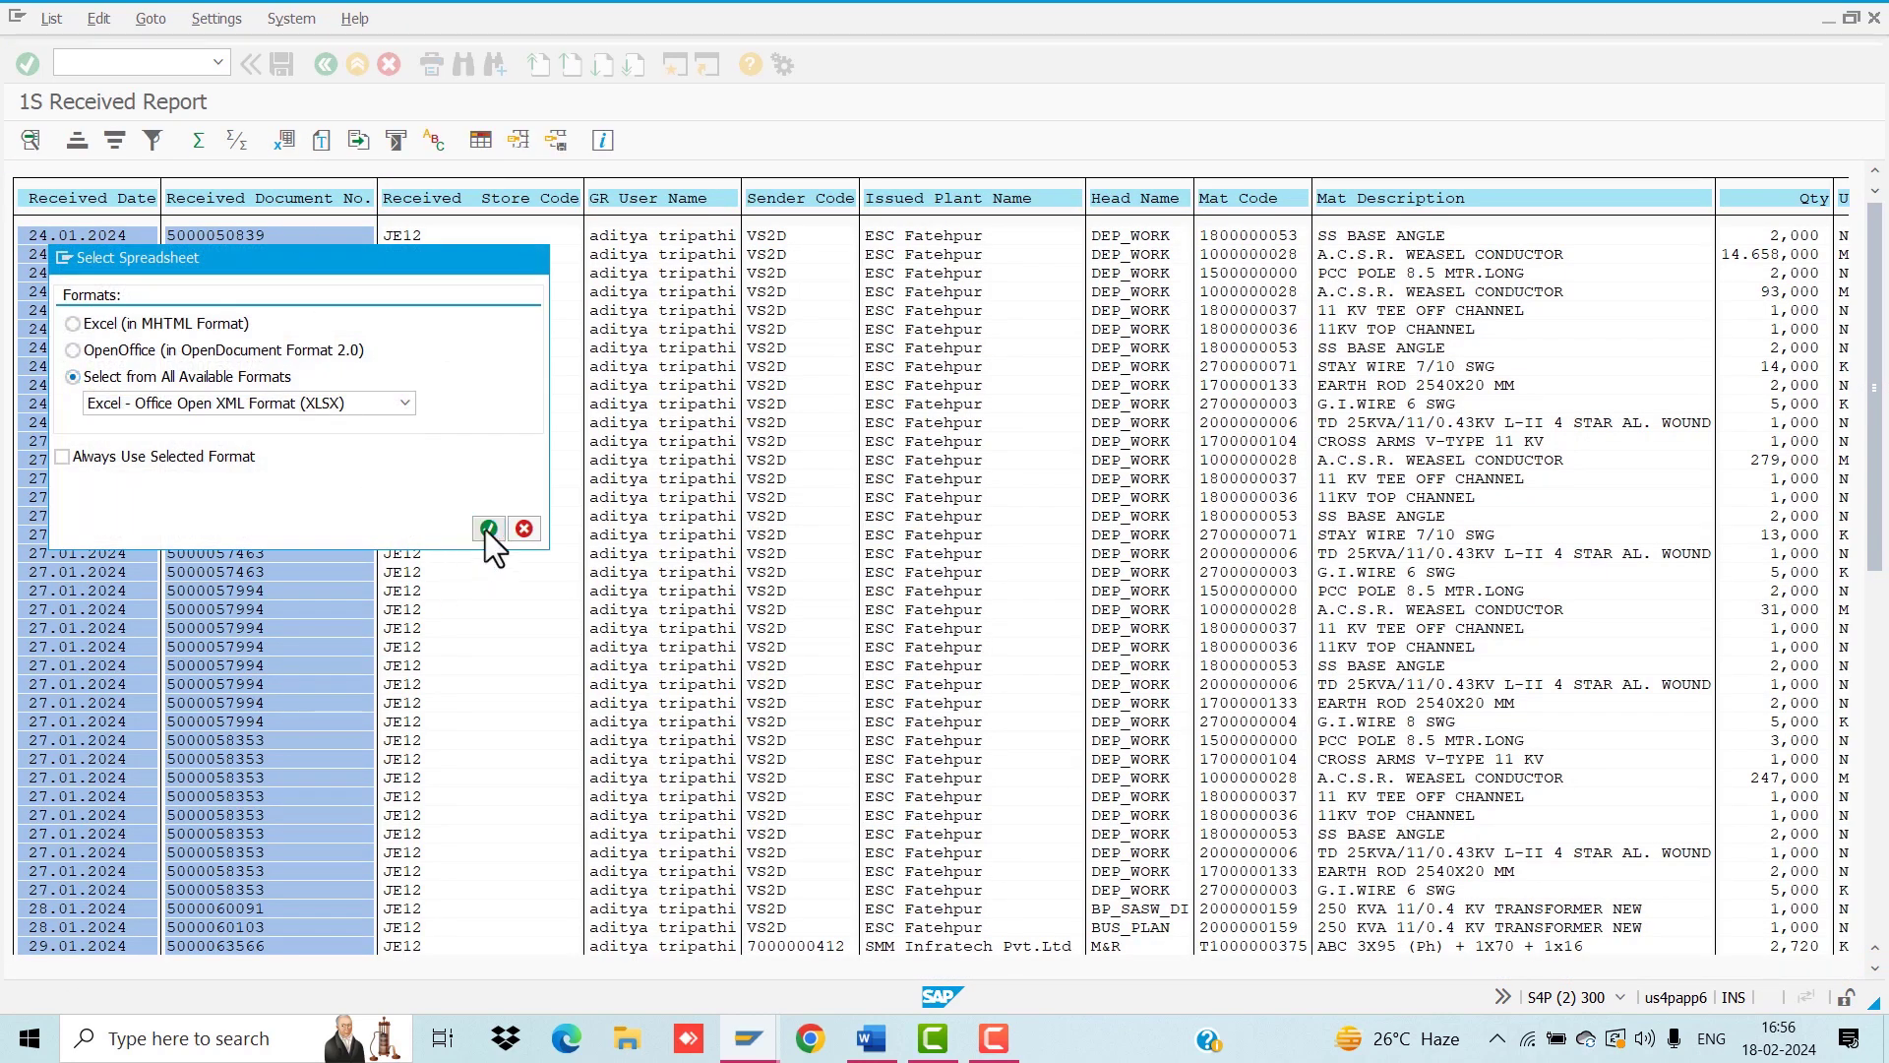
click(486, 529)
text(1S REC)
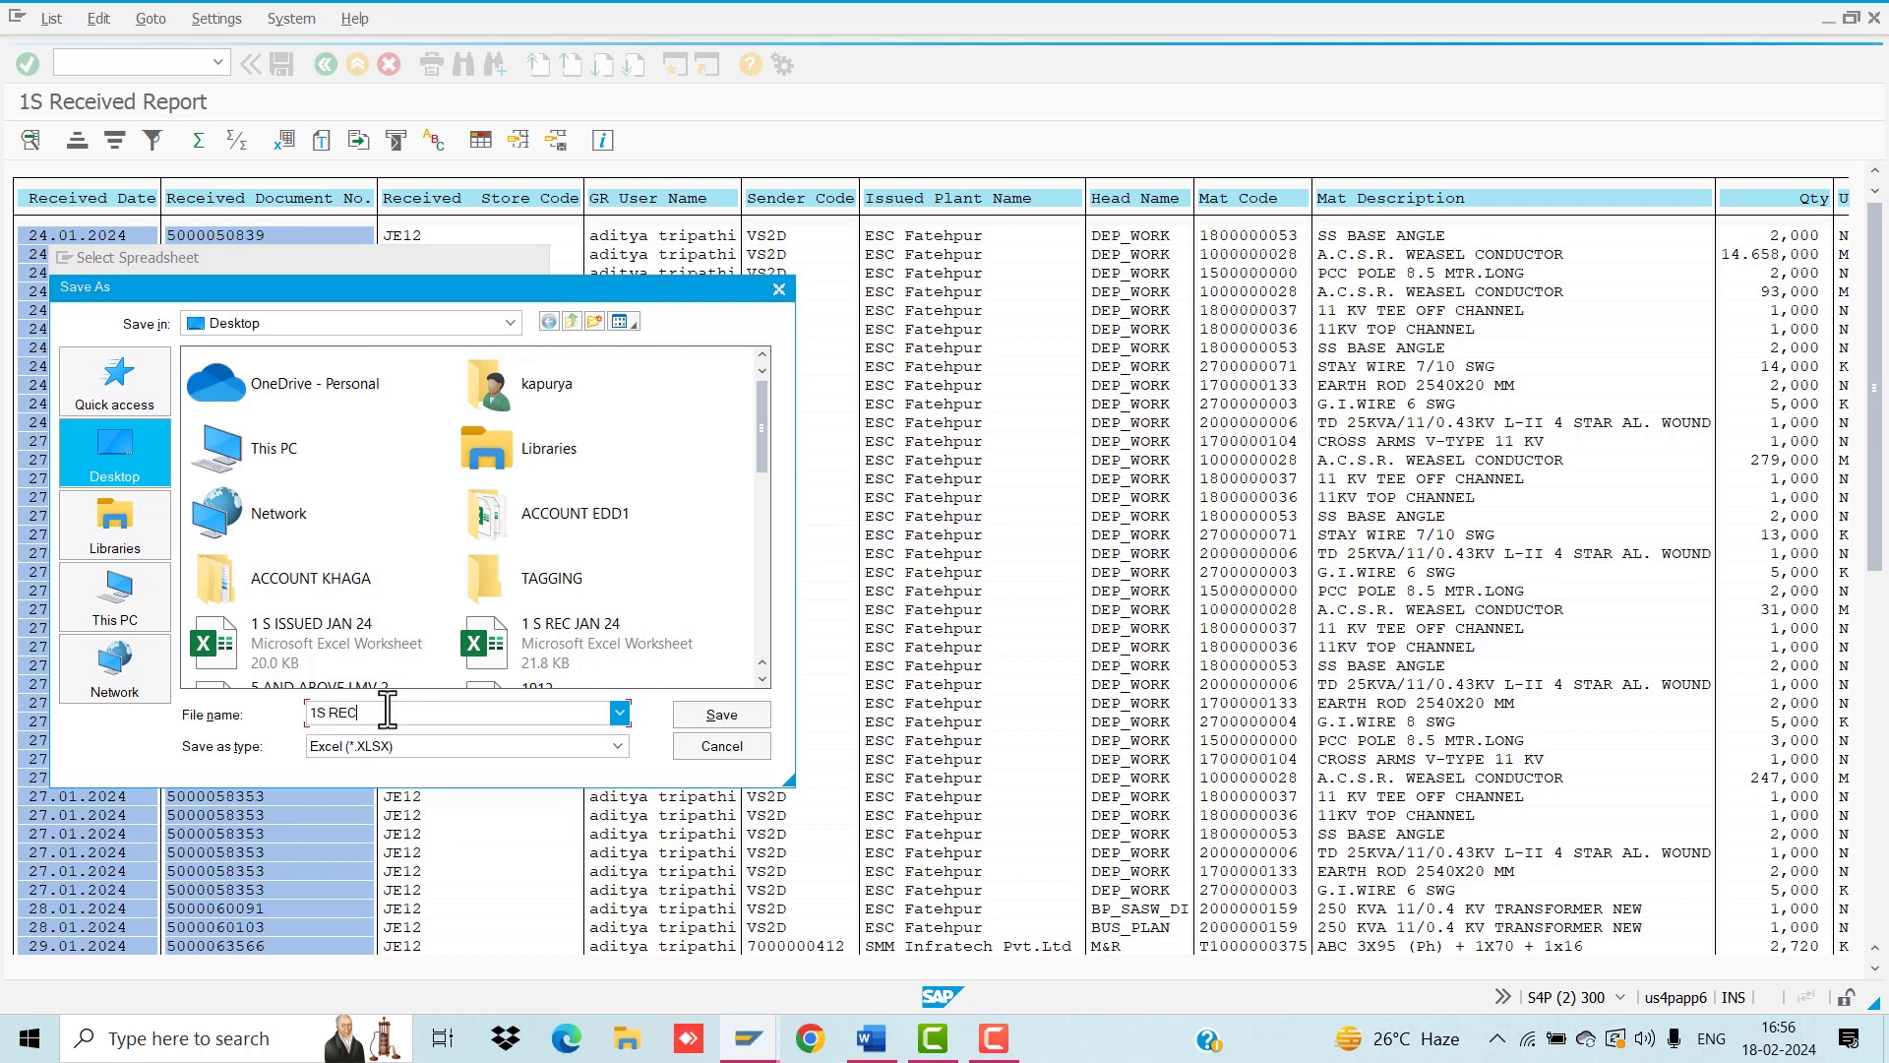
click(713, 722)
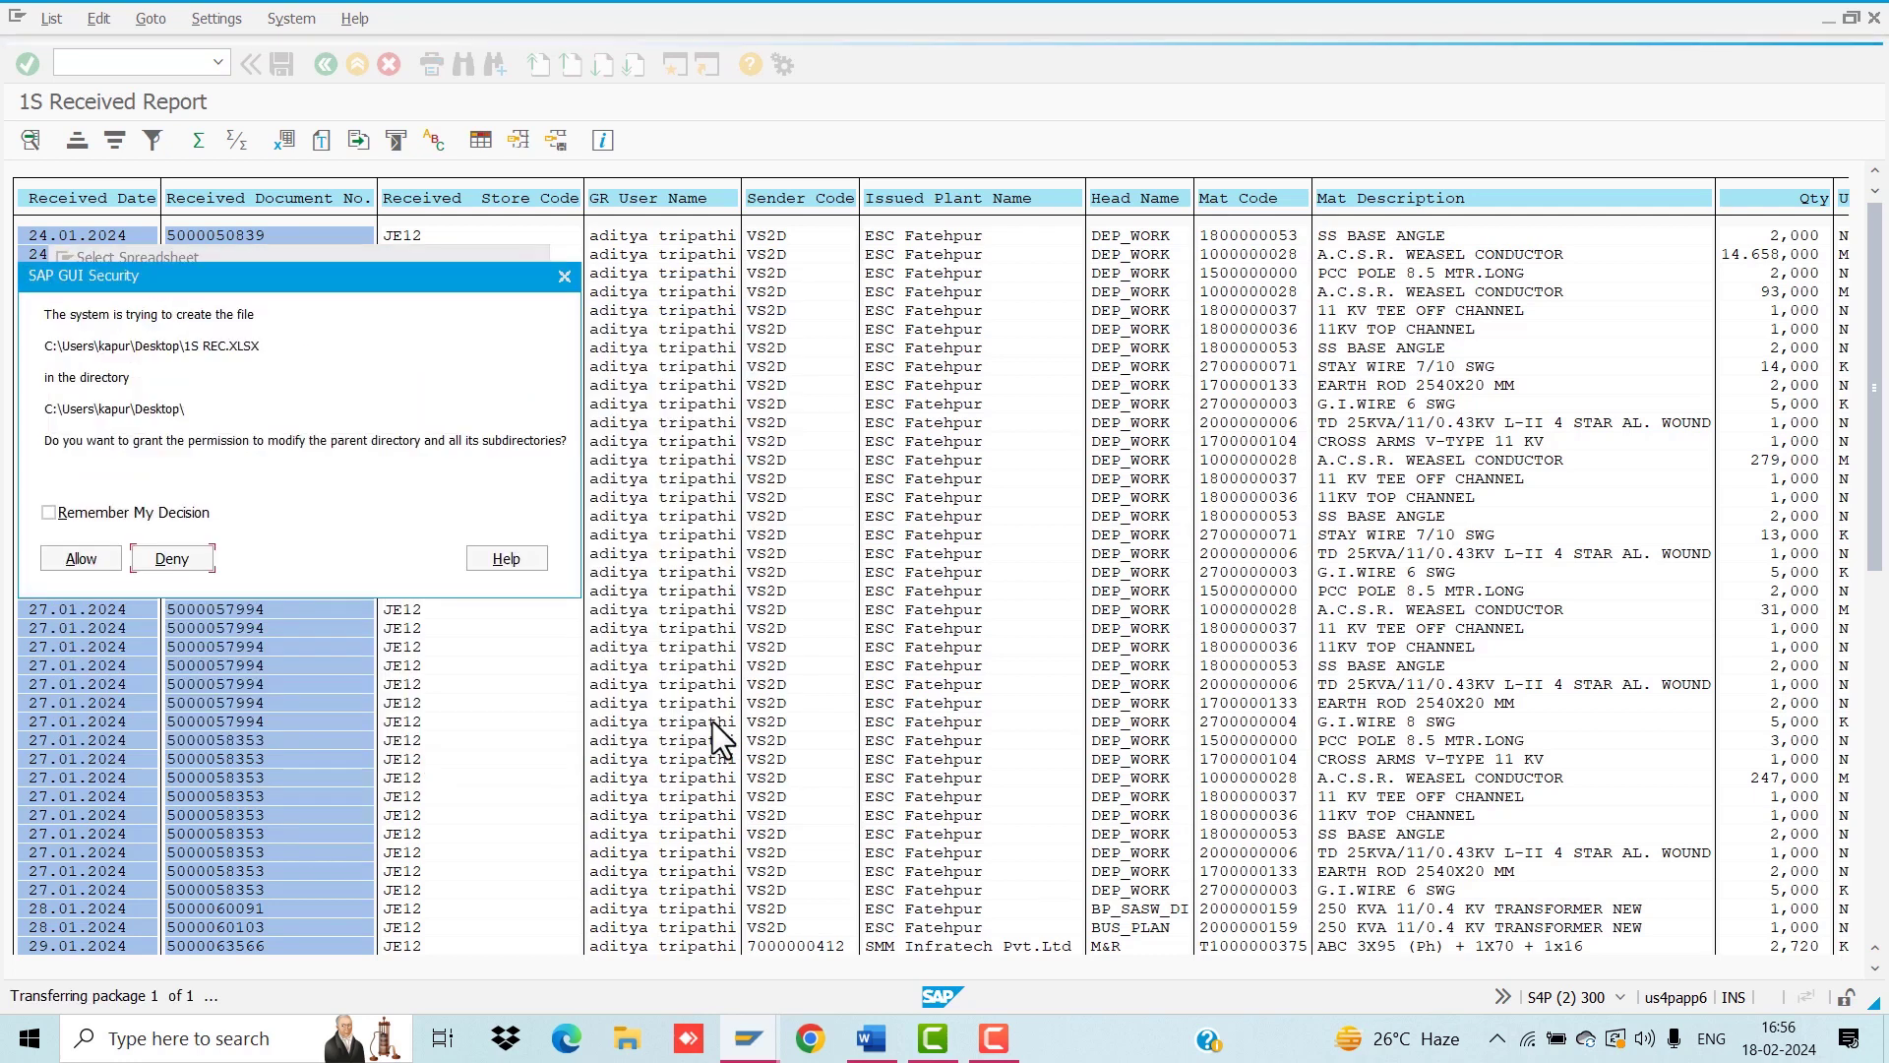
click(86, 557)
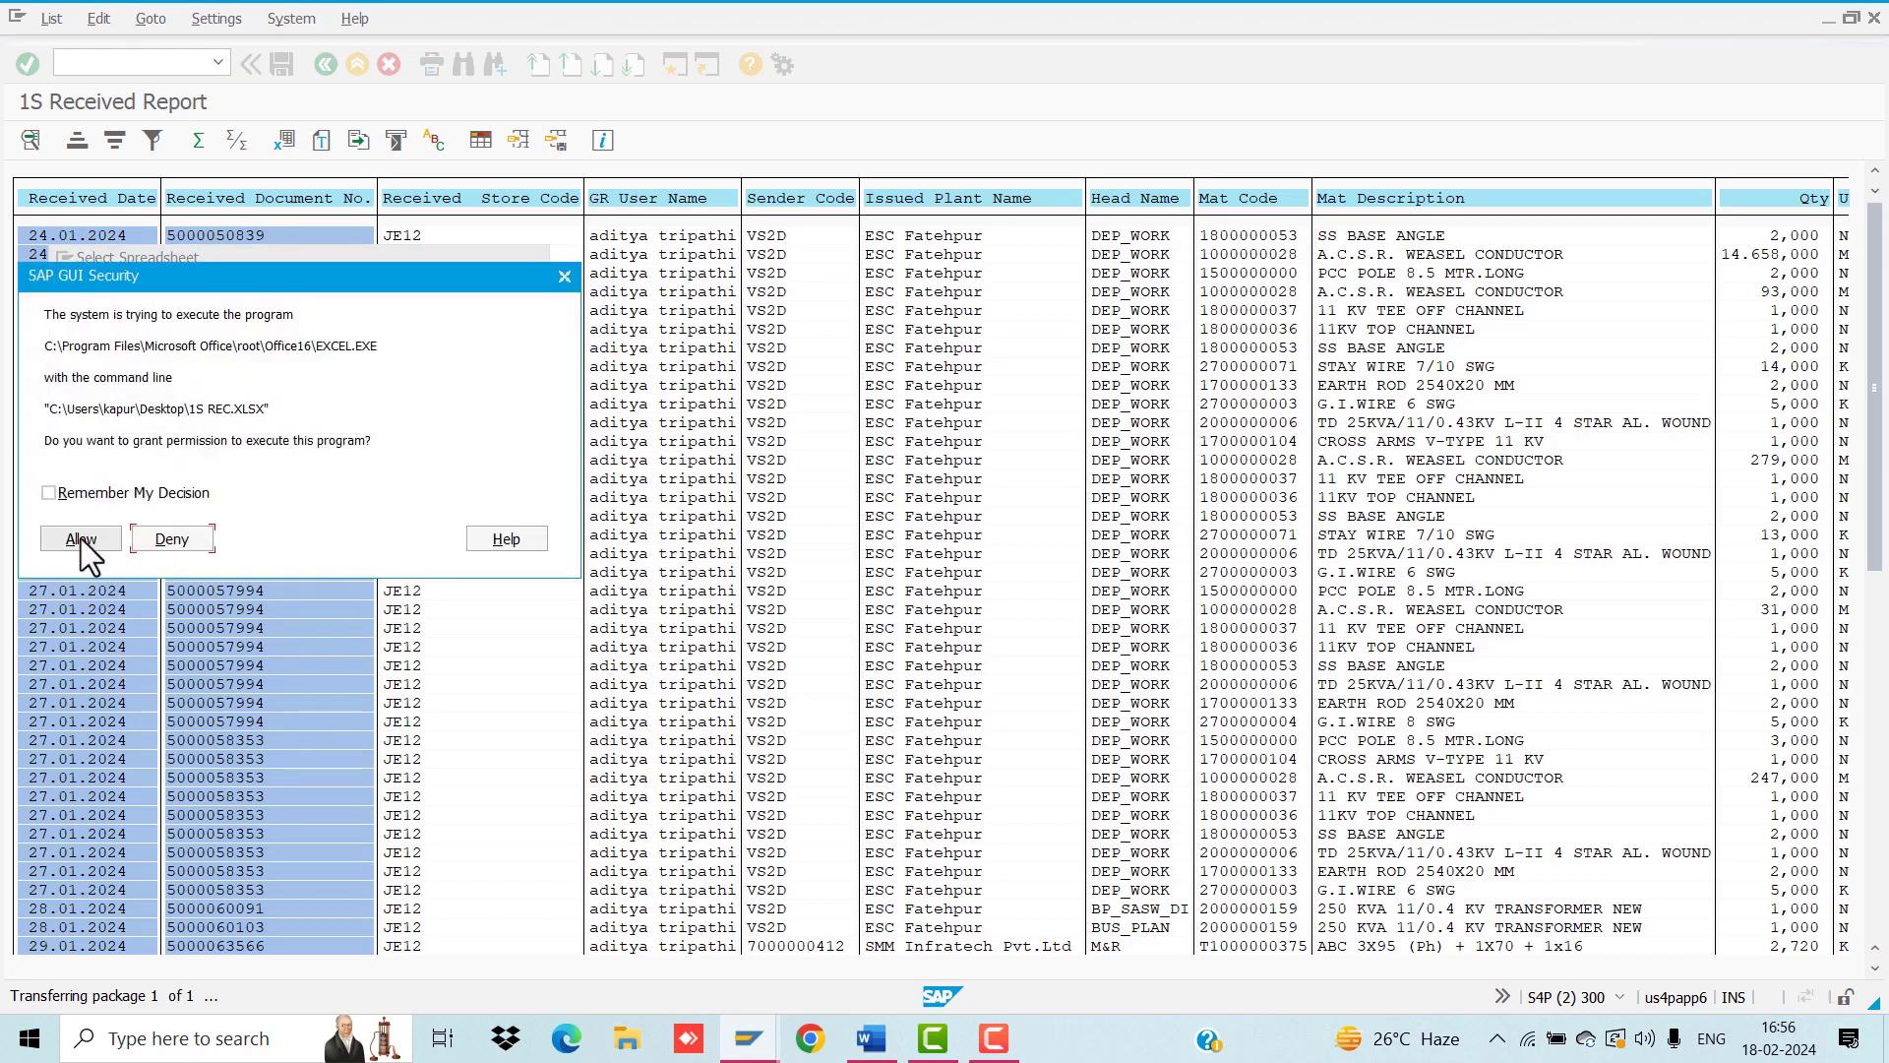
click(81, 539)
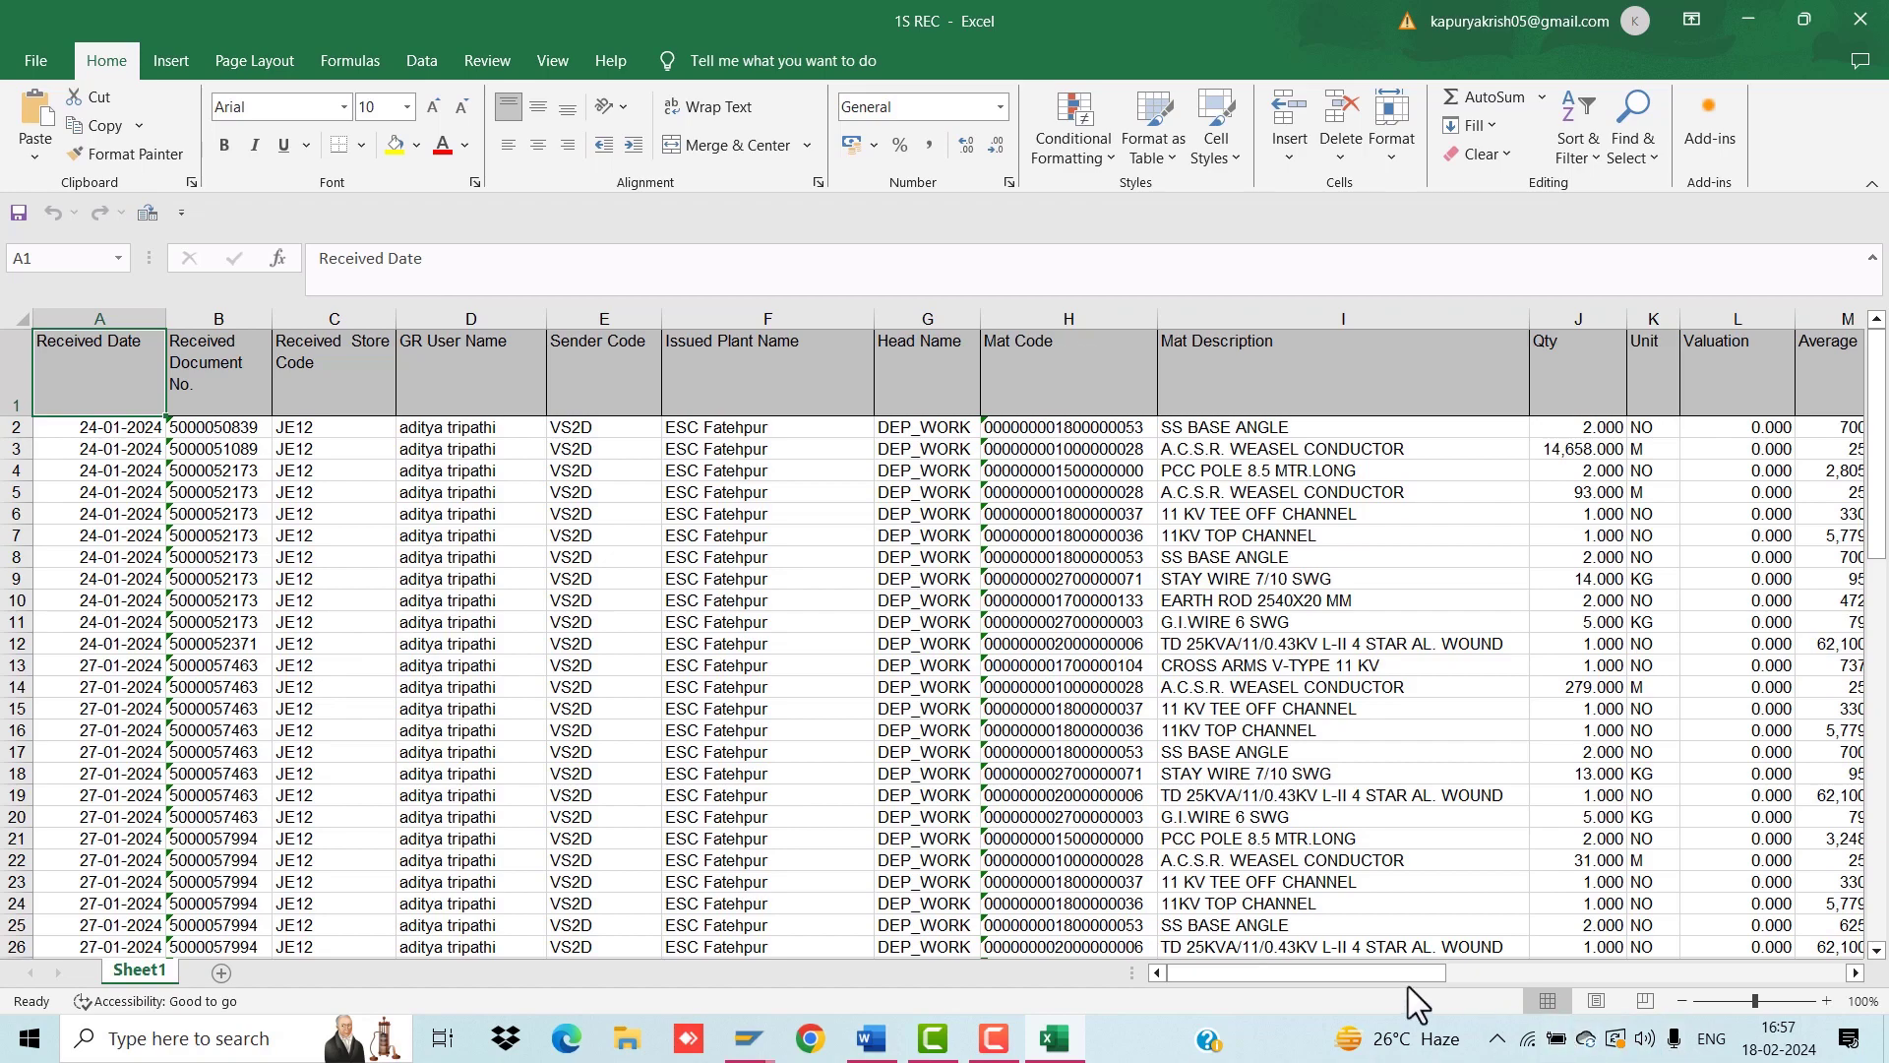
Step: Add filters to header row 1 of the exported 1S REC sheet
drag(1266, 972, 1078, 971)
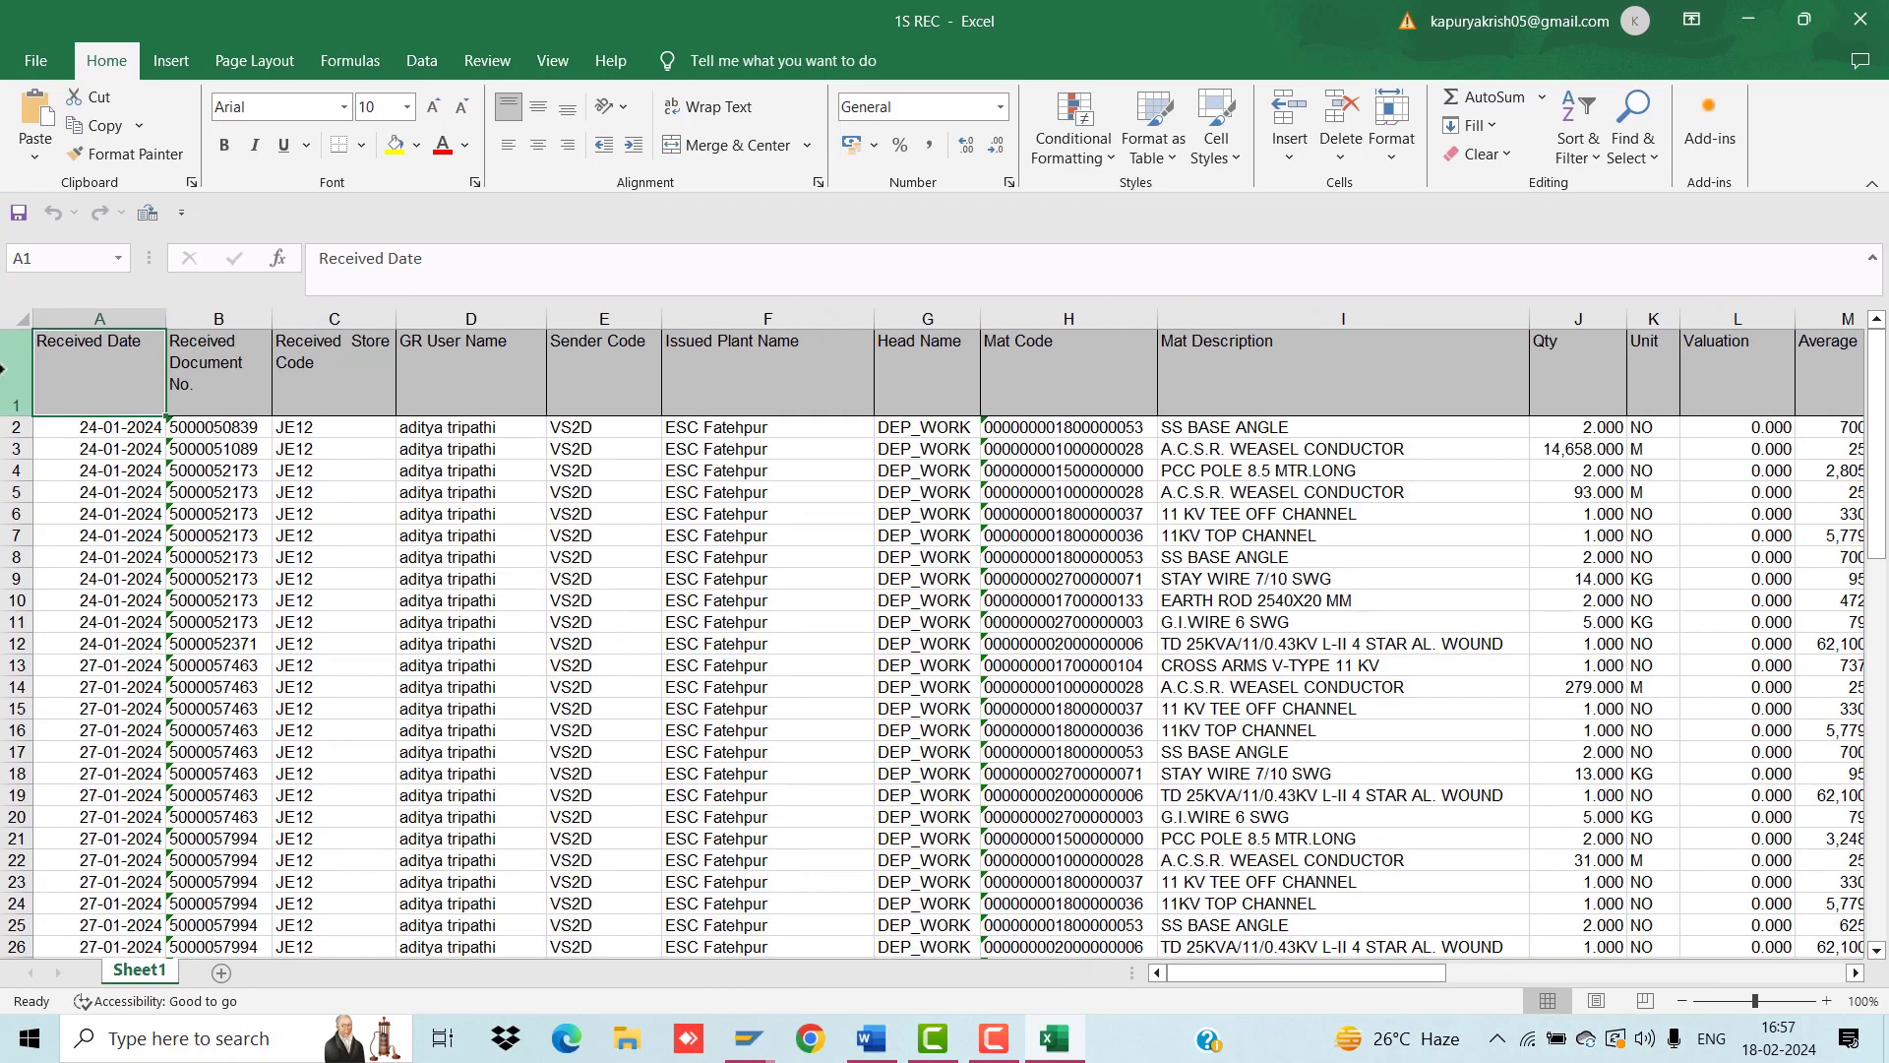
click(5, 369)
click(1575, 137)
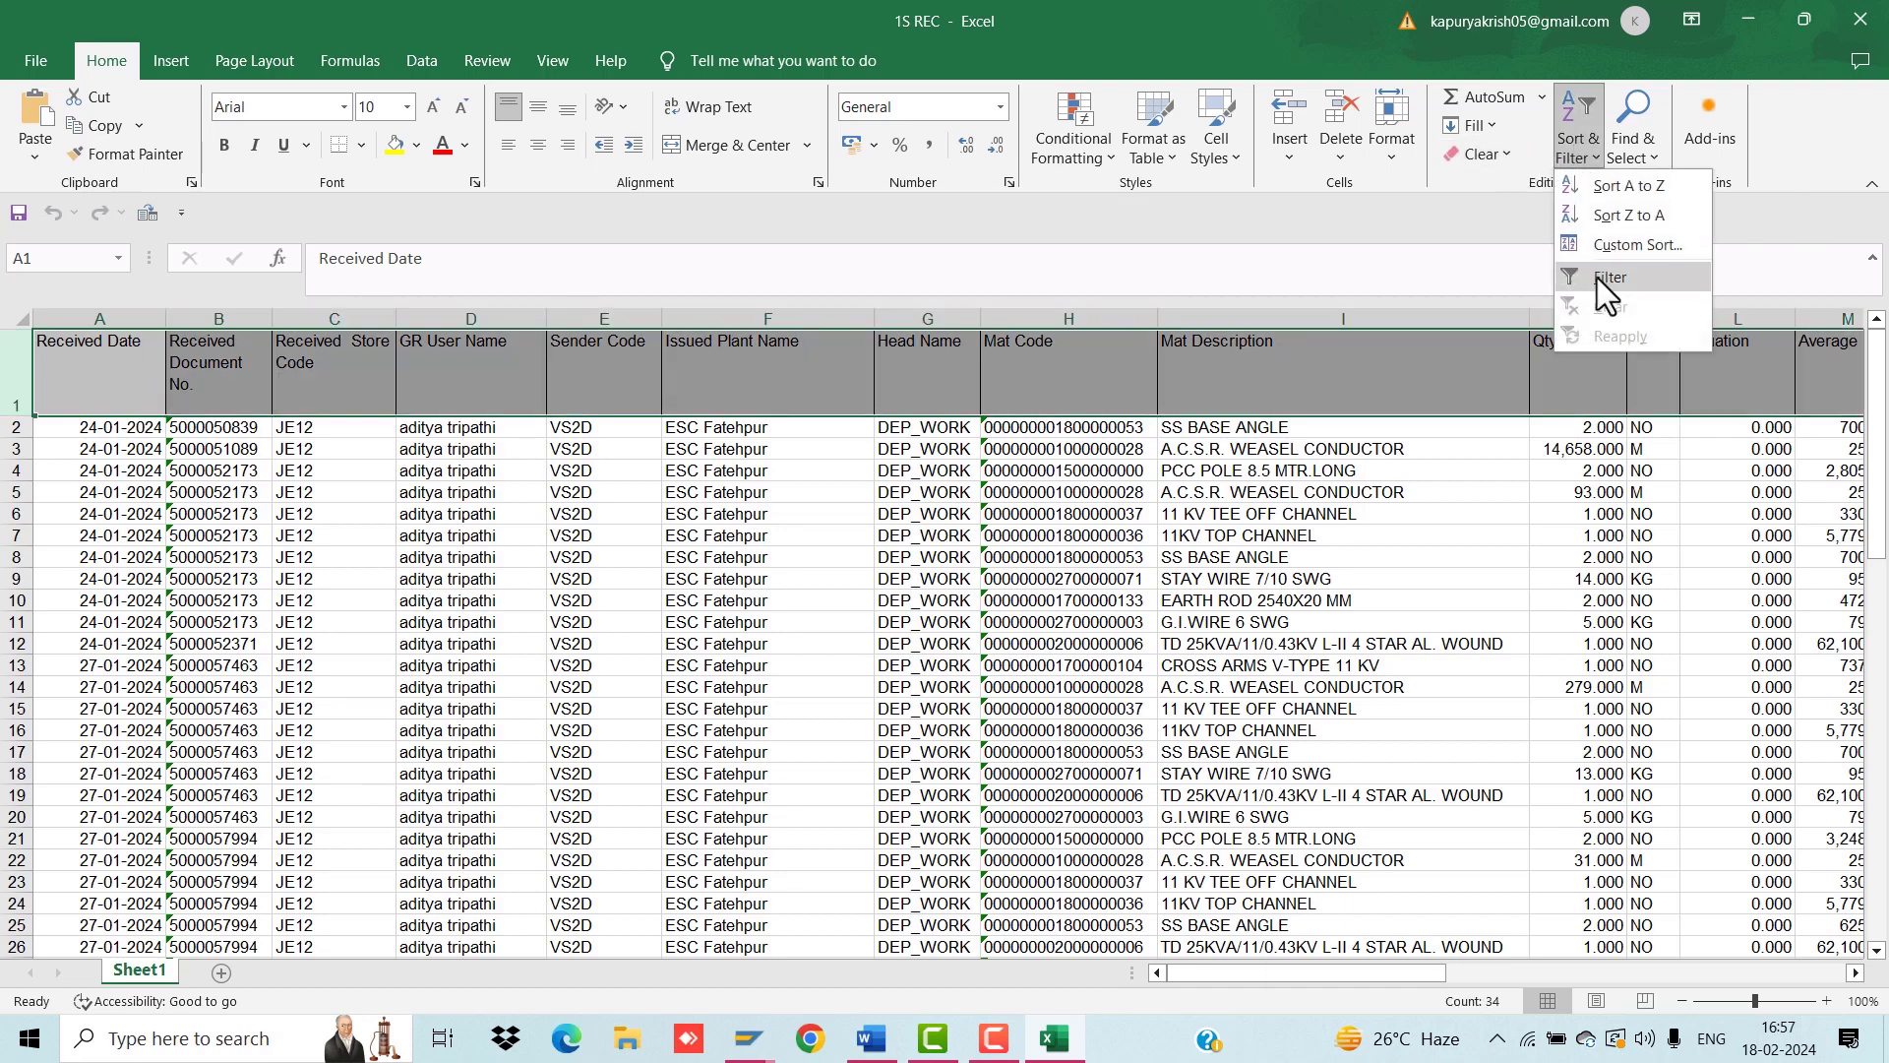
click(1597, 278)
Step: Filter Estimate No. to PUBE.FT.DI0646.B only and copy the transformer's Mat Code from H38
drag(1213, 972, 1374, 974)
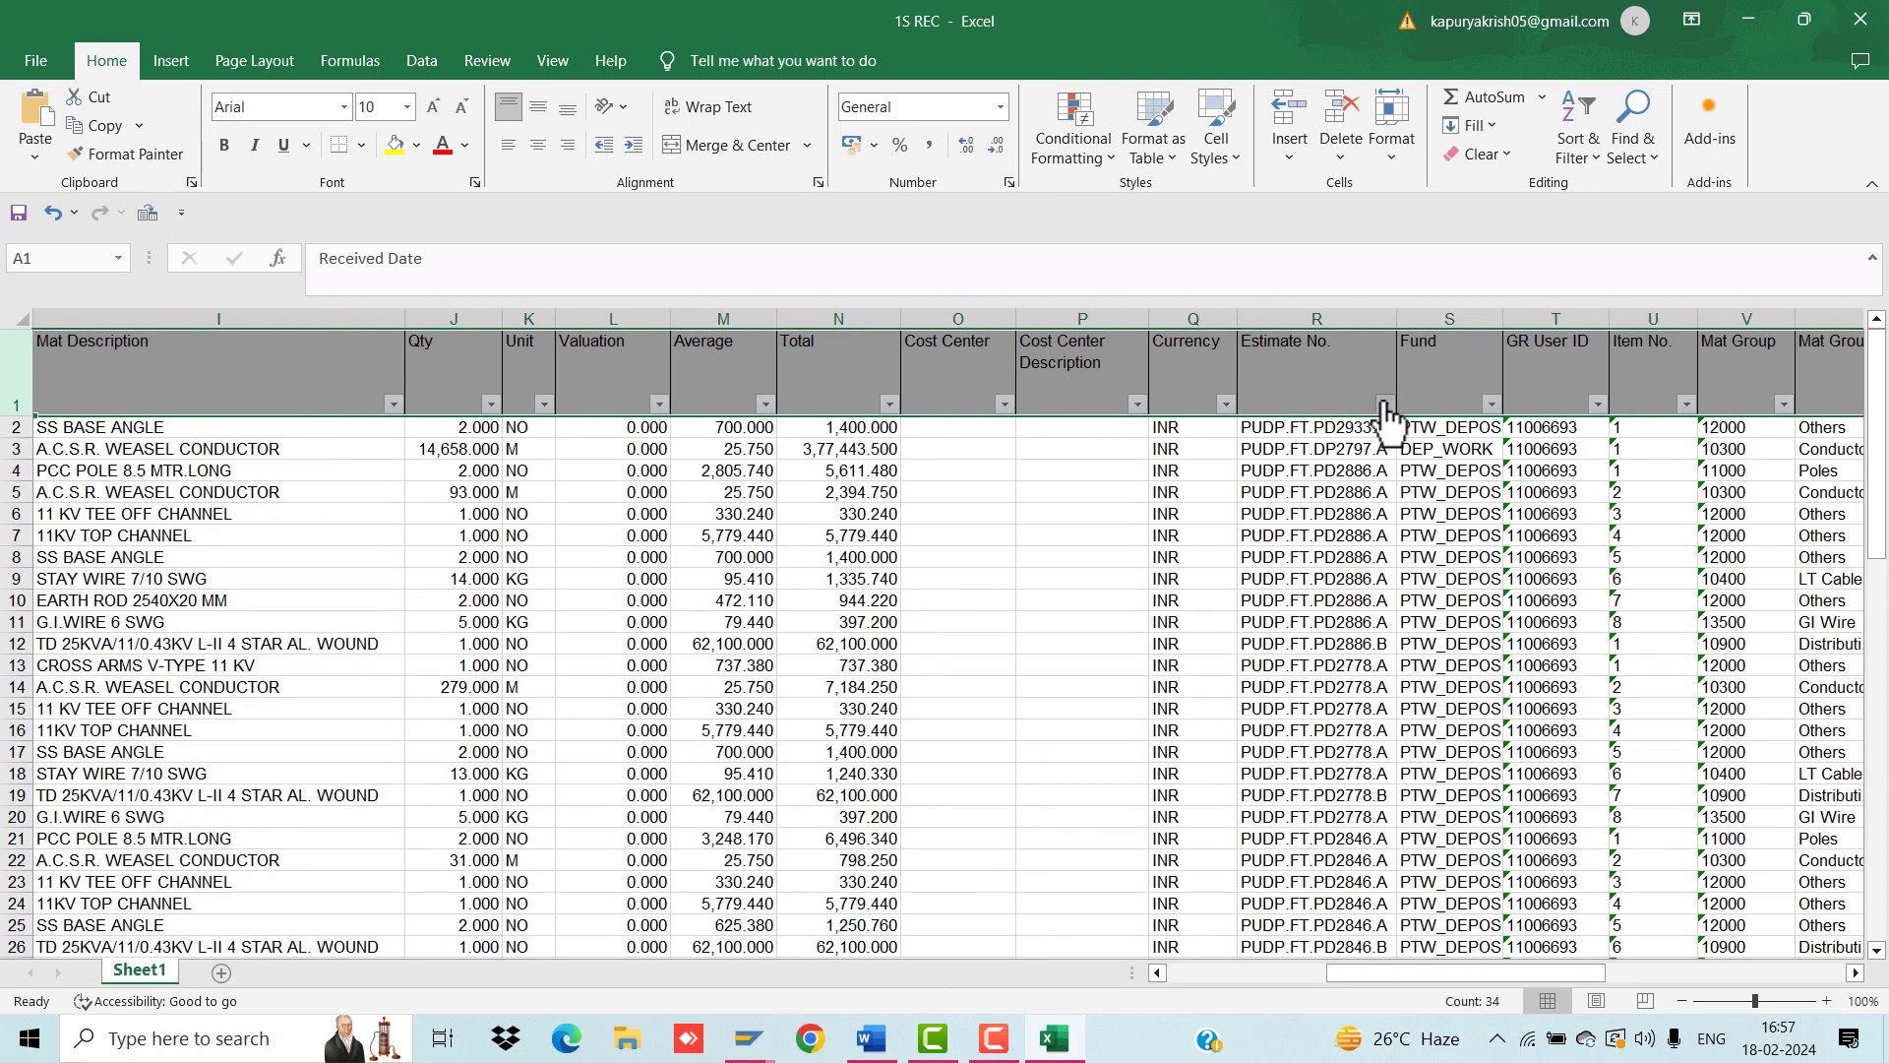
click(1384, 404)
click(1133, 682)
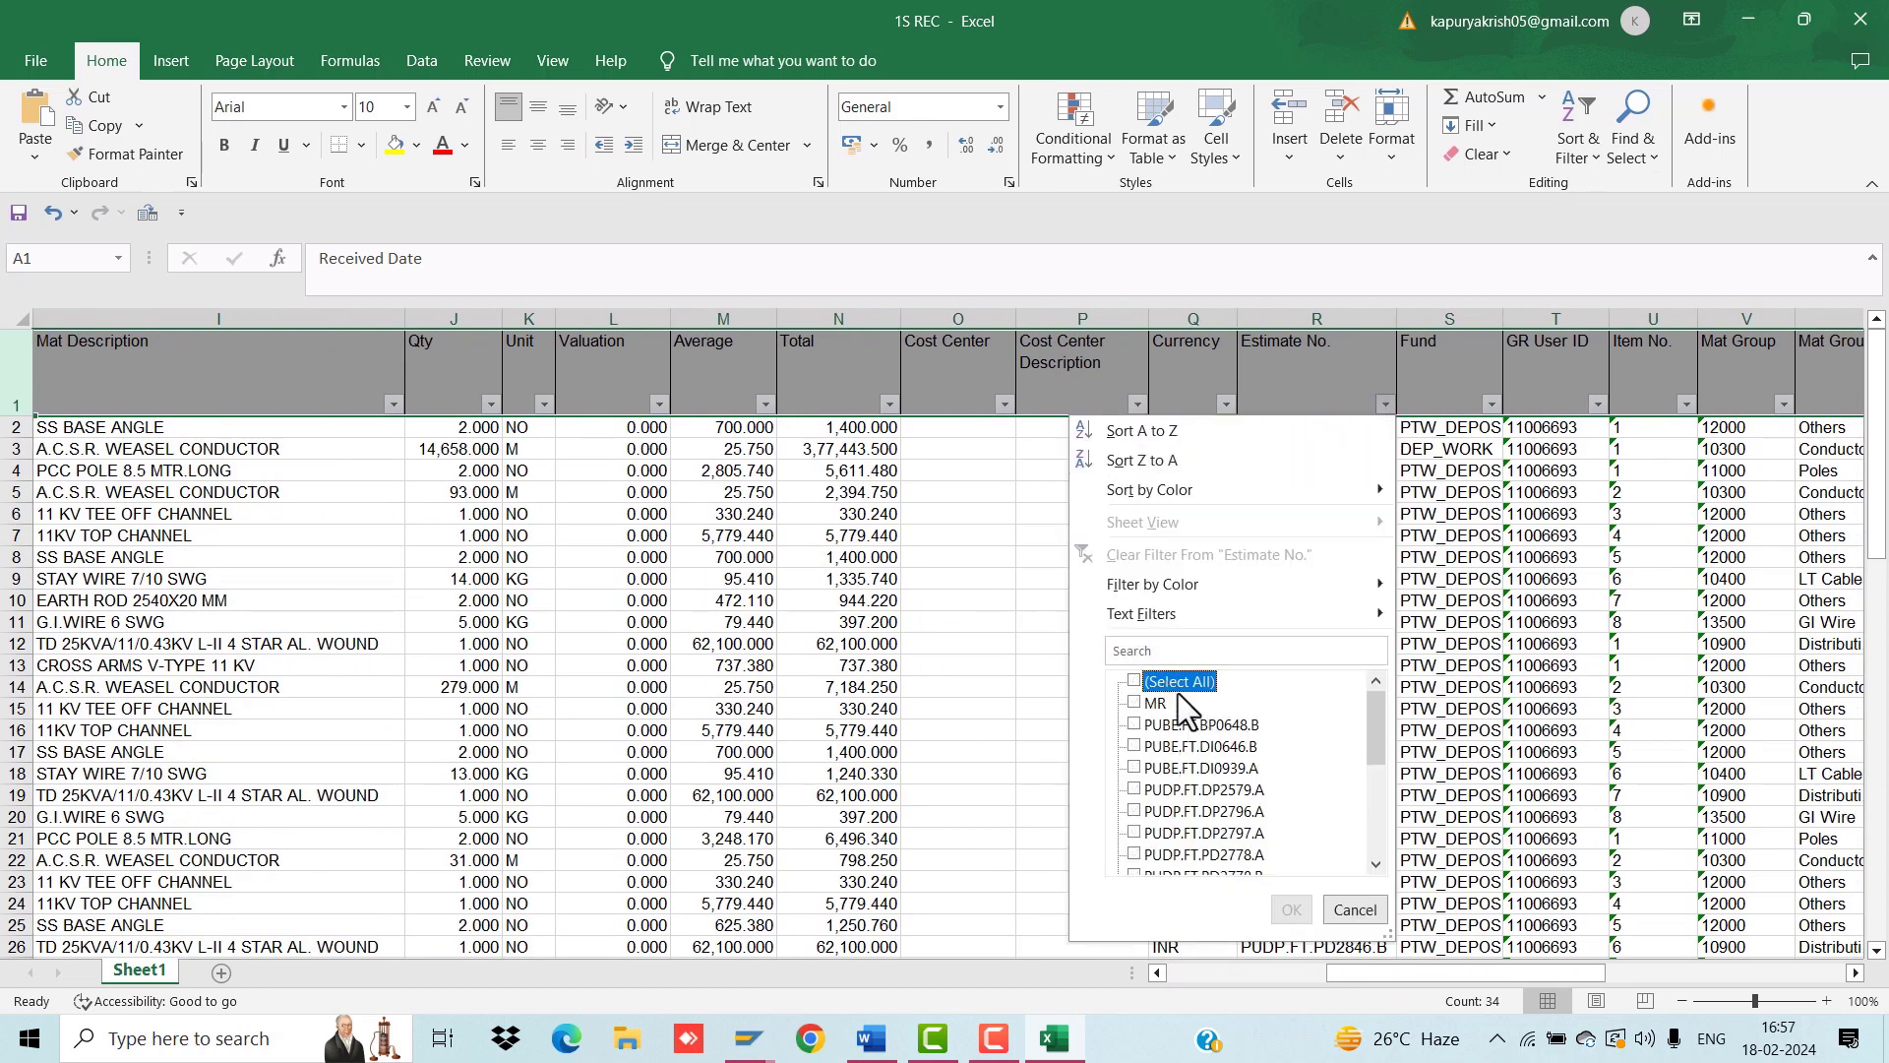
click(1171, 748)
click(1288, 909)
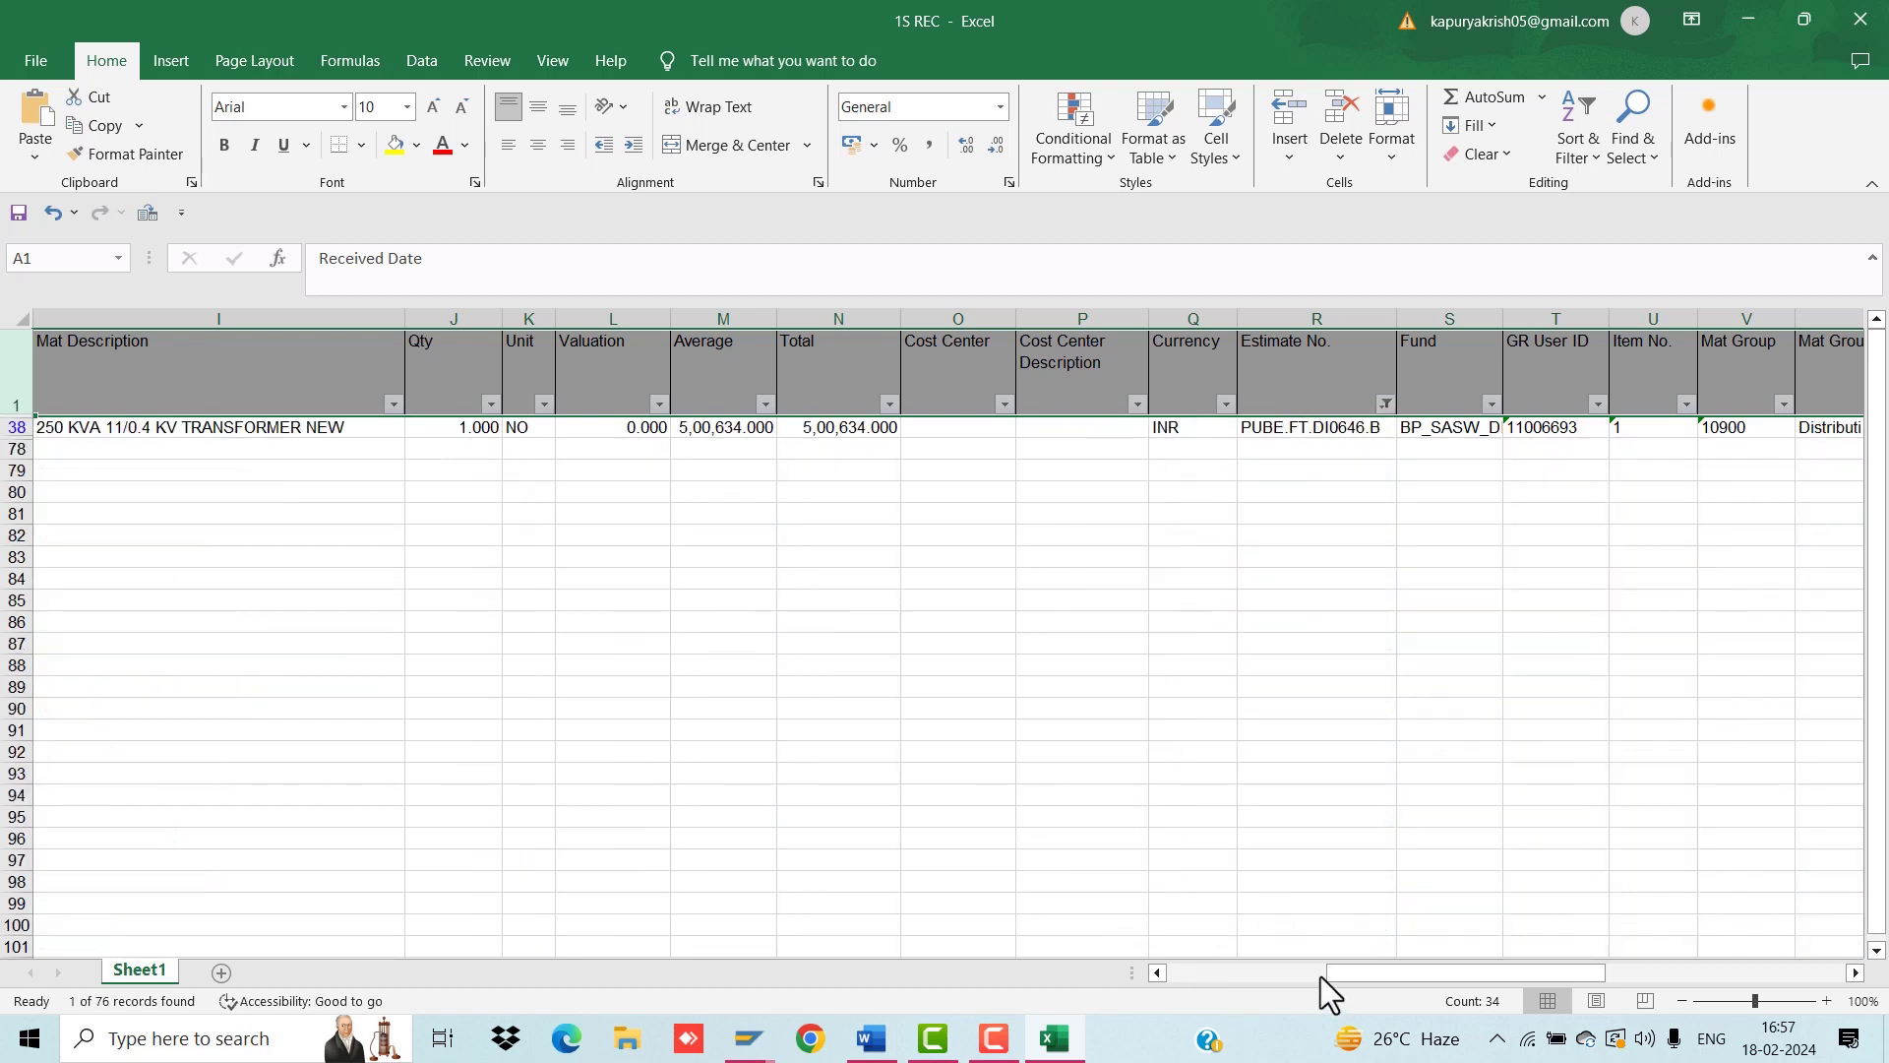
drag(1330, 974, 1134, 990)
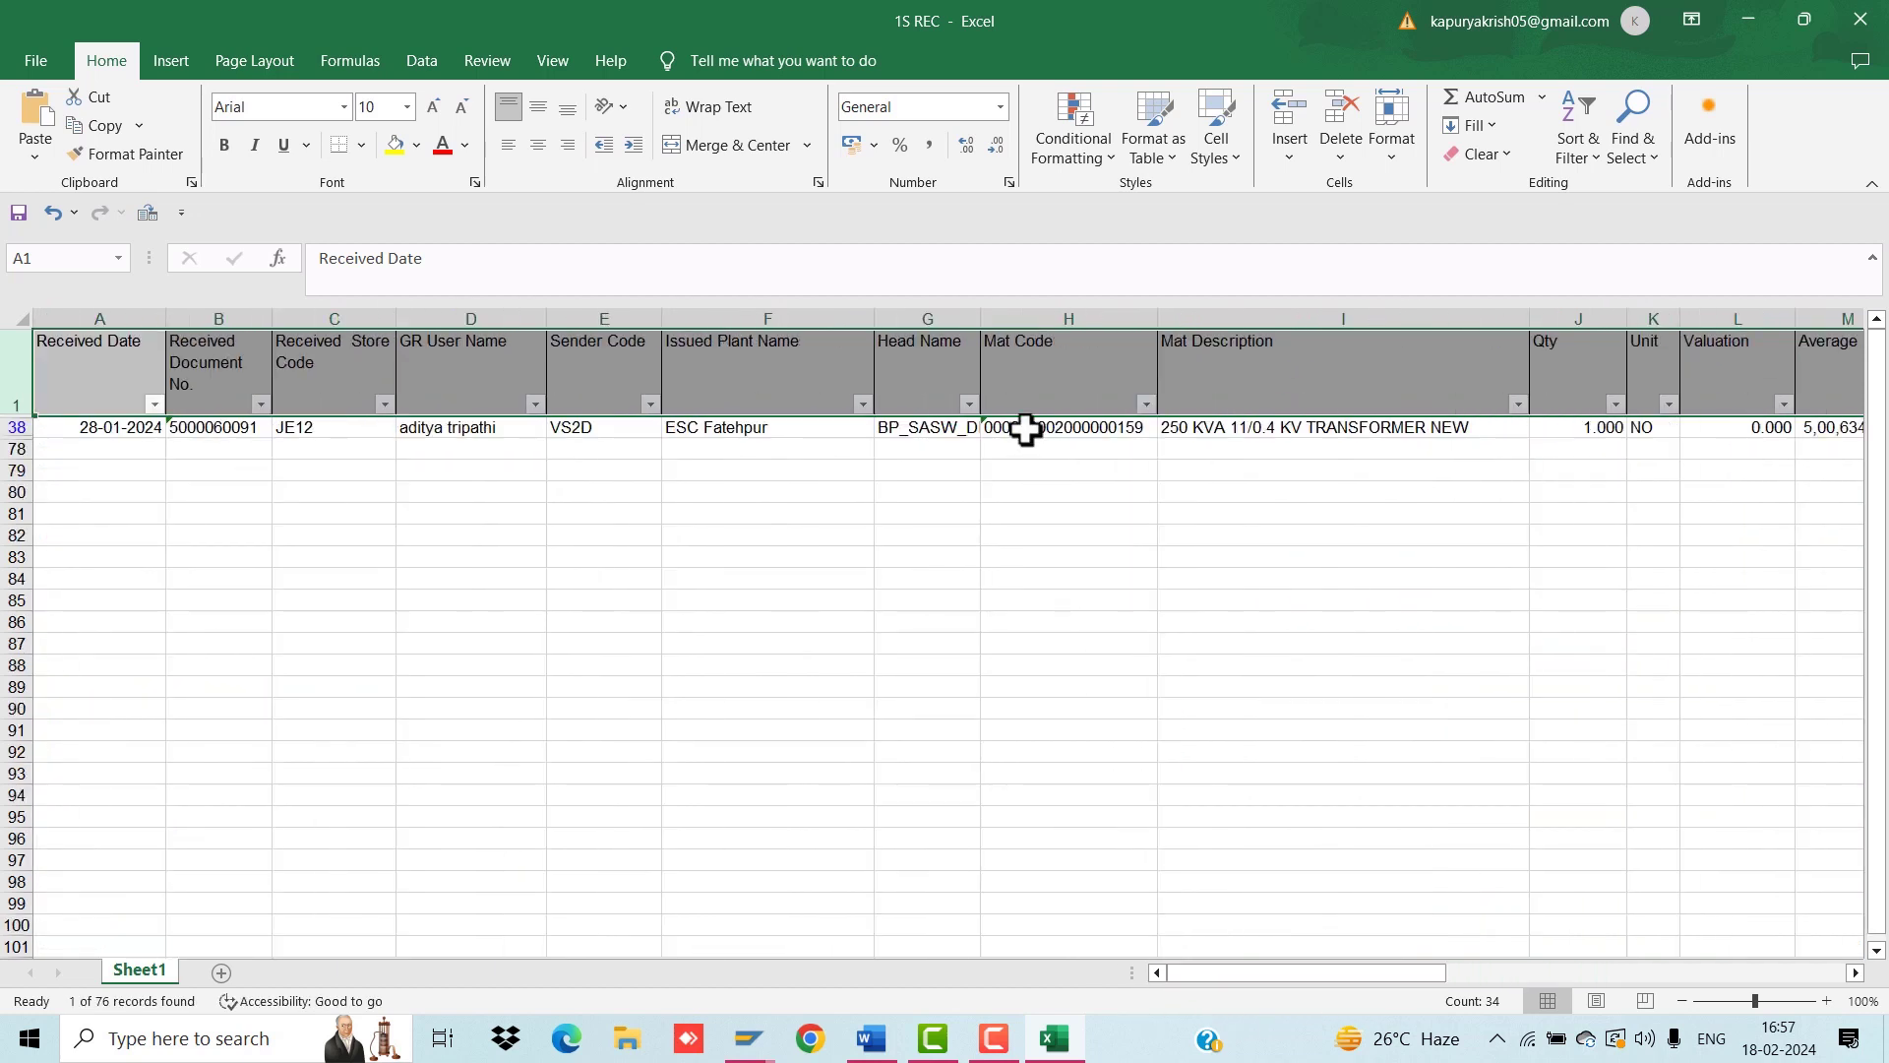
click(1026, 429)
key(ctrl+c)
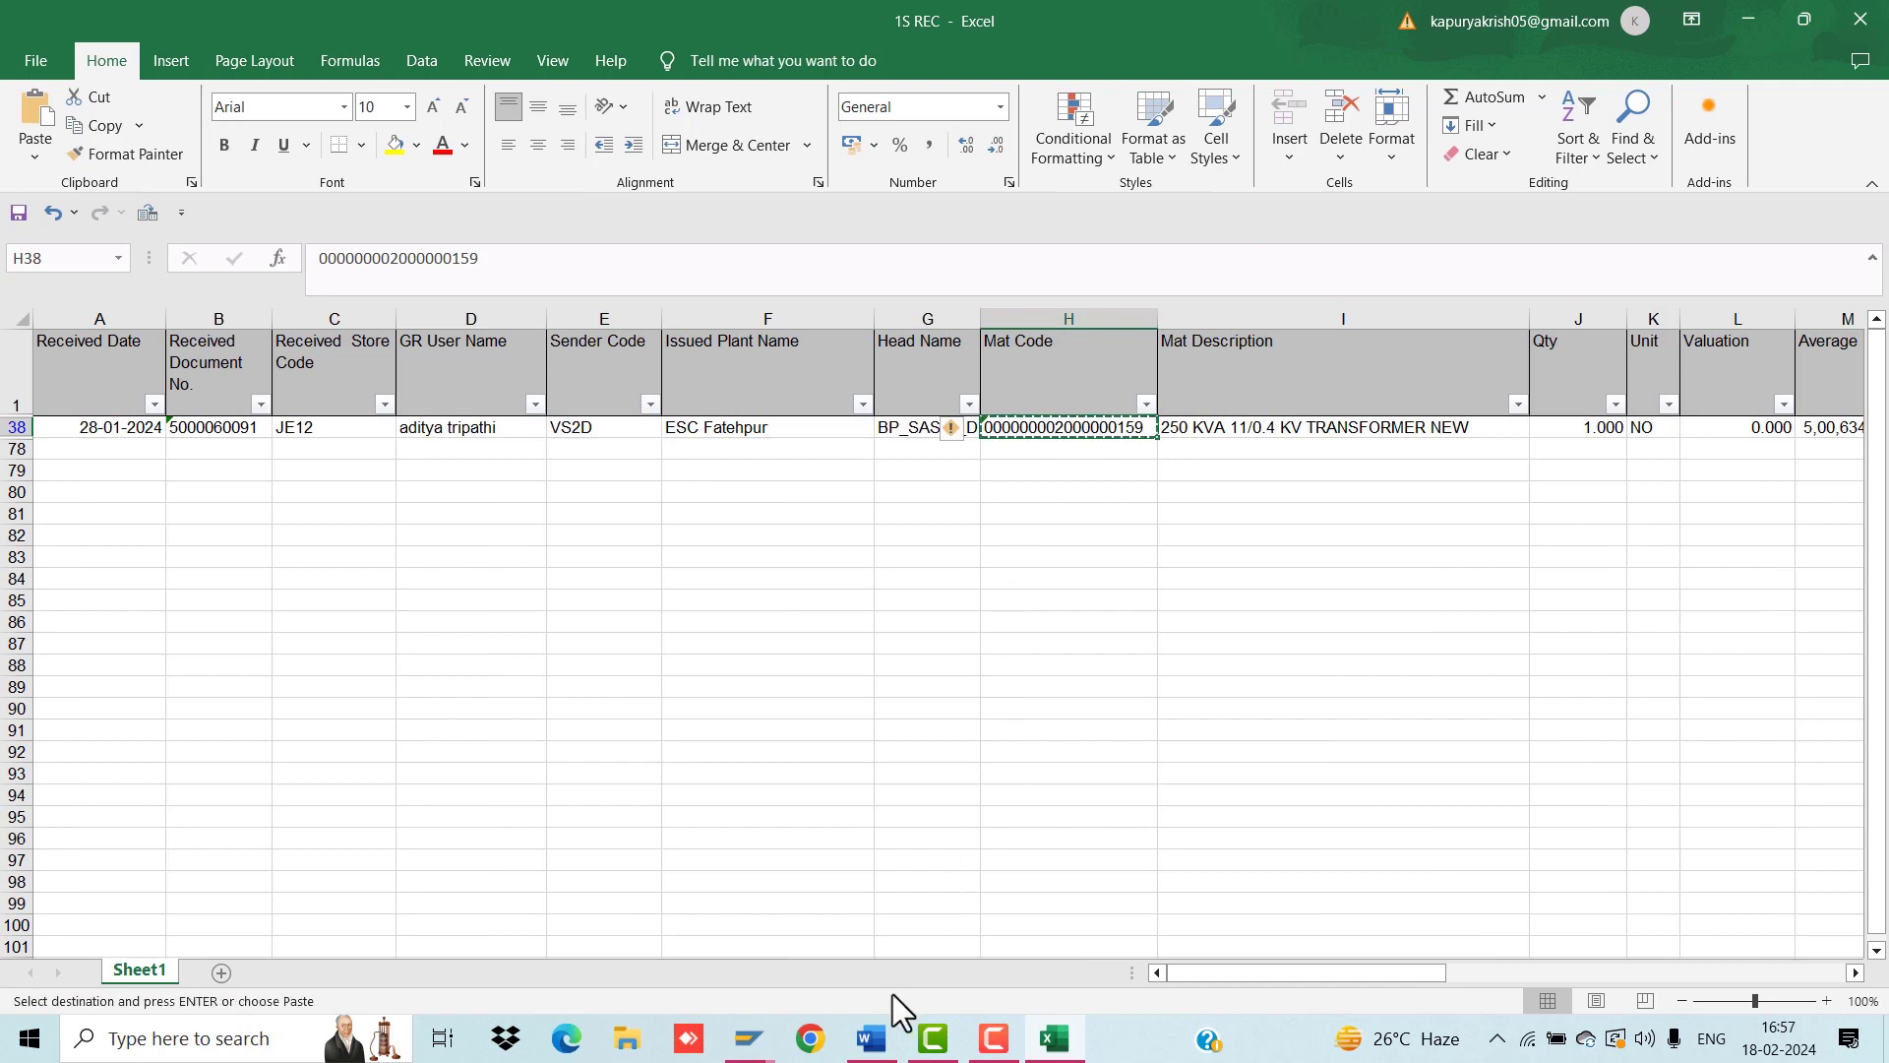
Step: Open a new SAP session and start transaction MIGO
mouse_move(743, 1034)
click(871, 956)
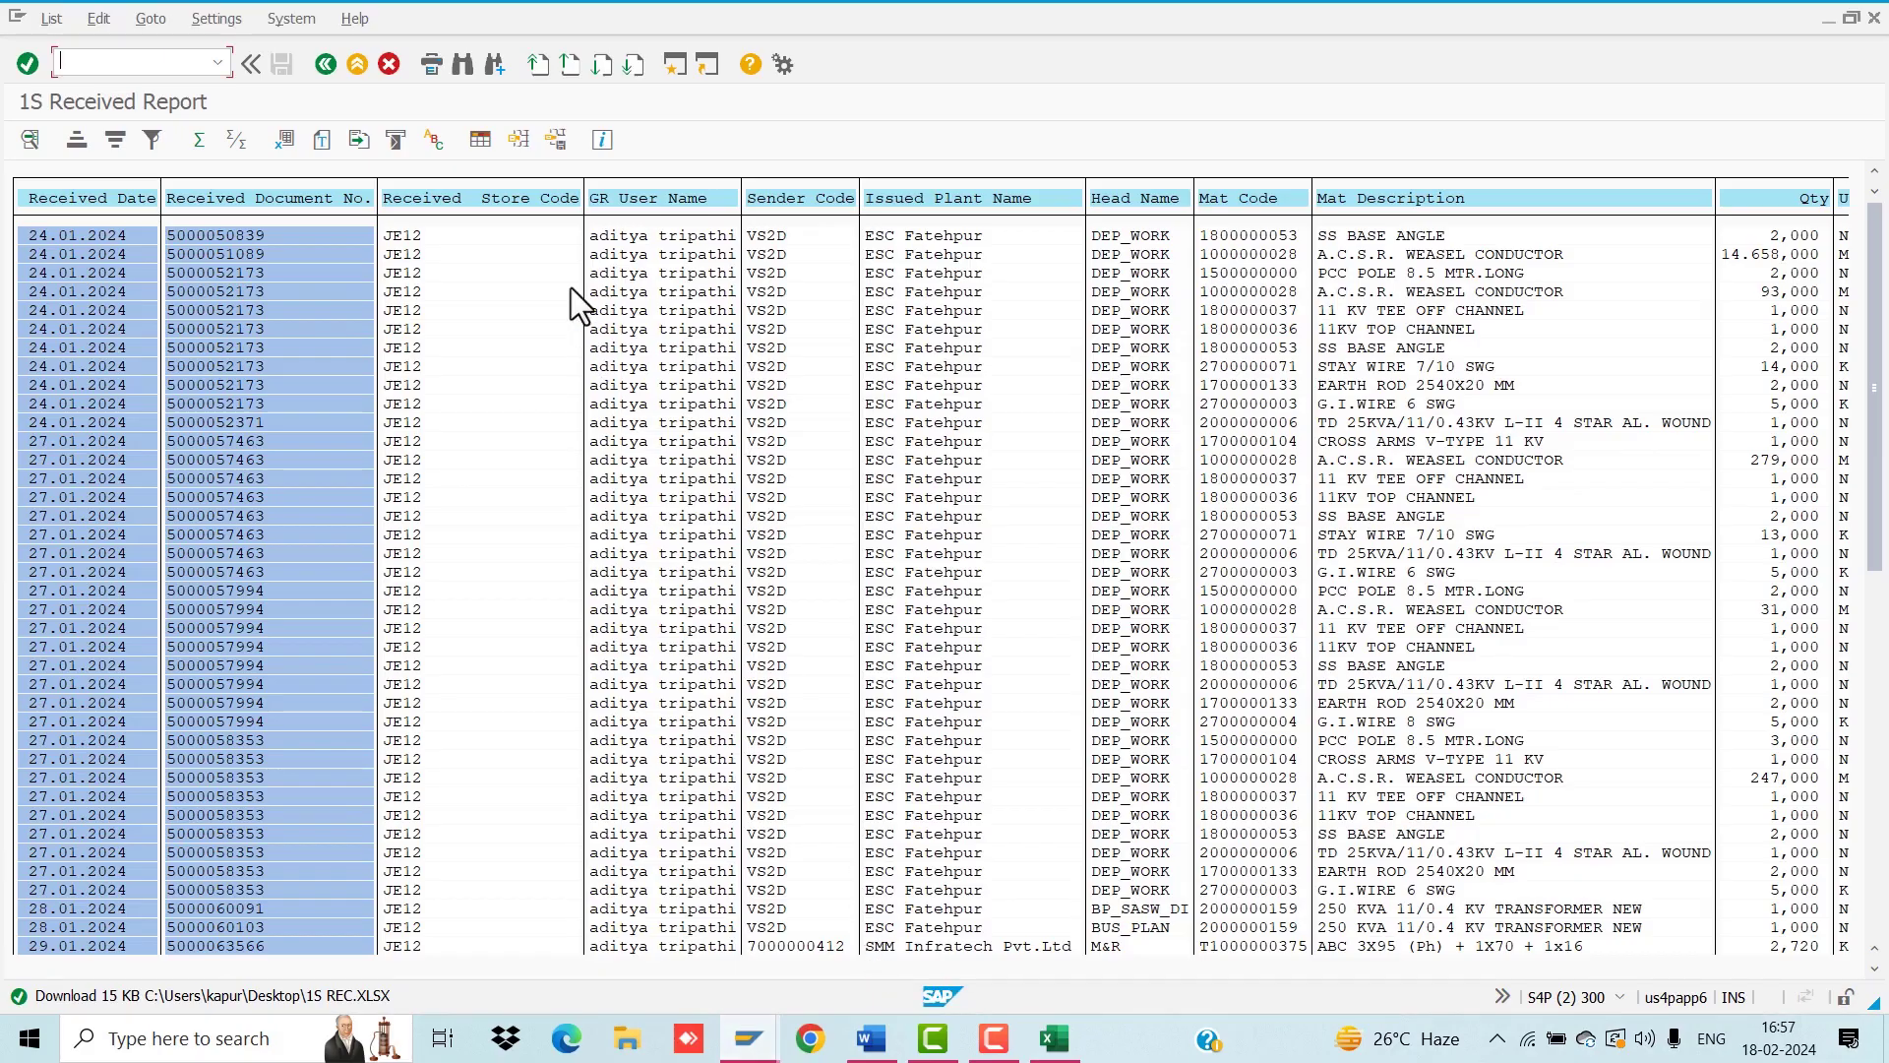
click(672, 67)
text(MIGO)
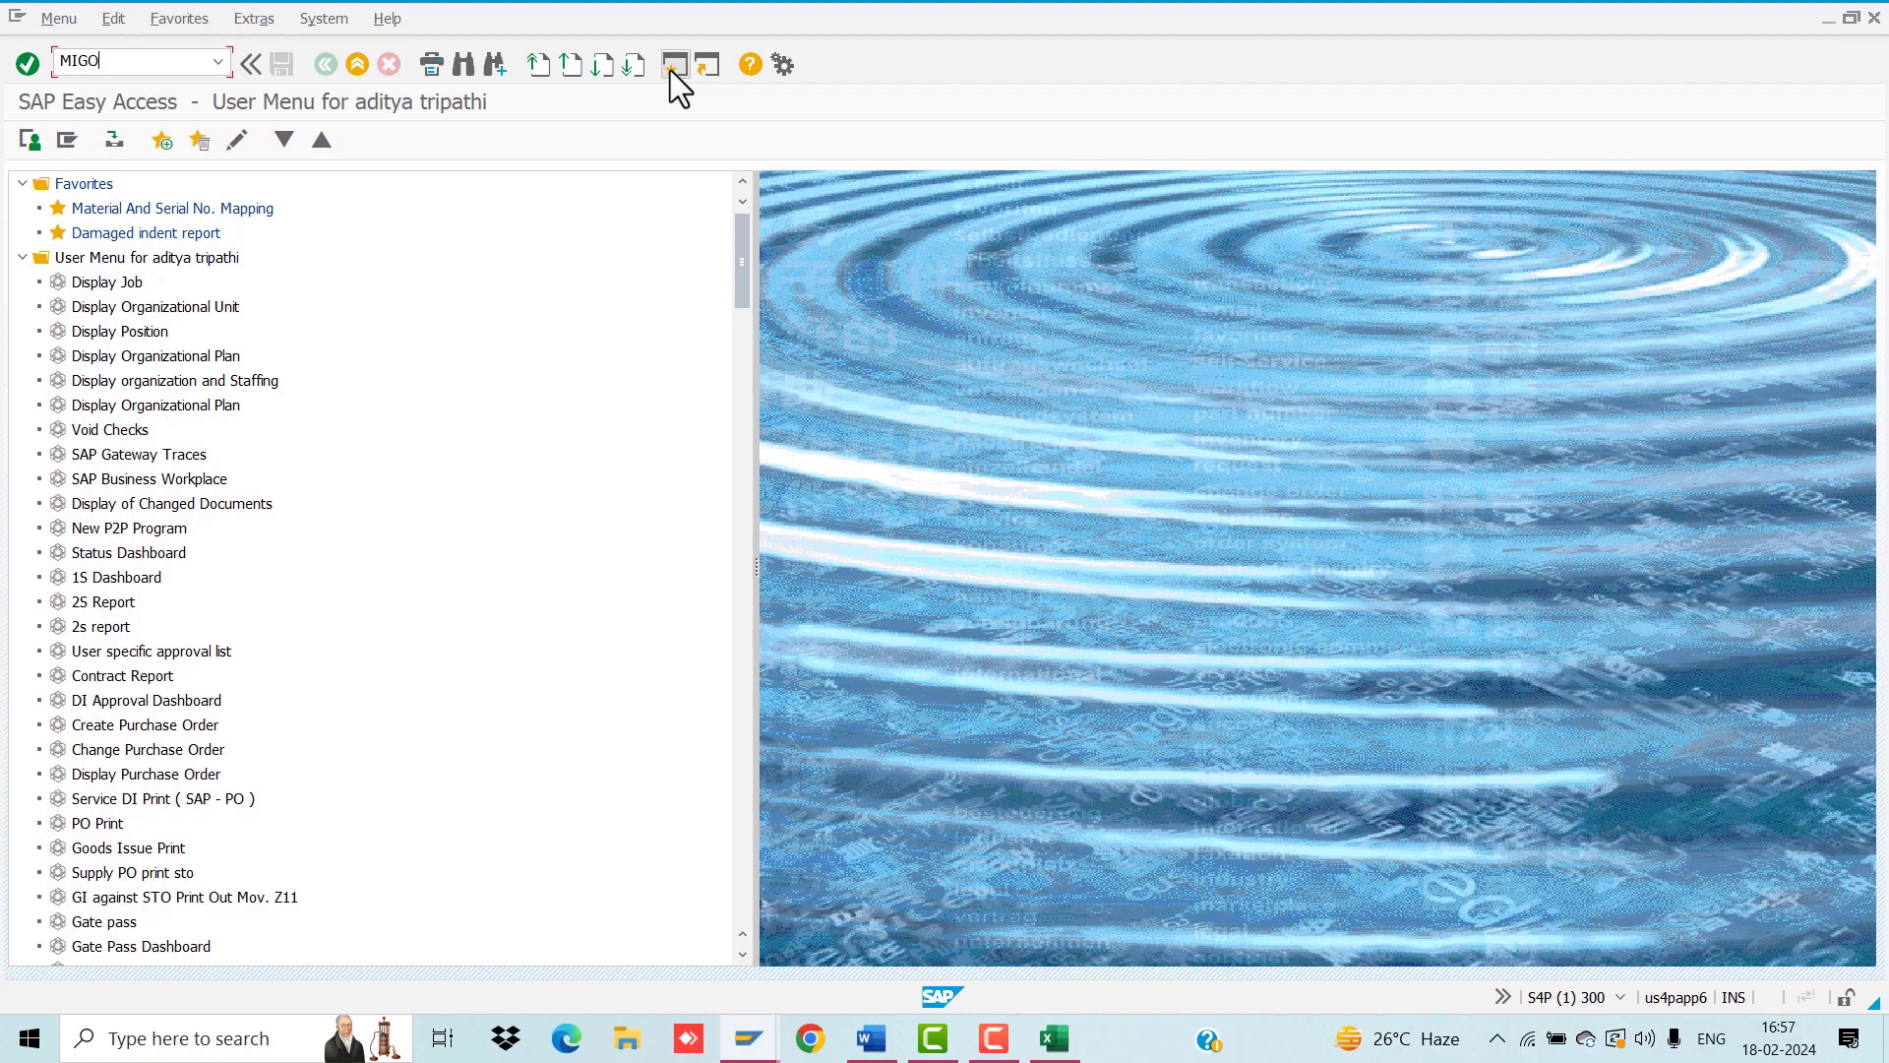
key(Return)
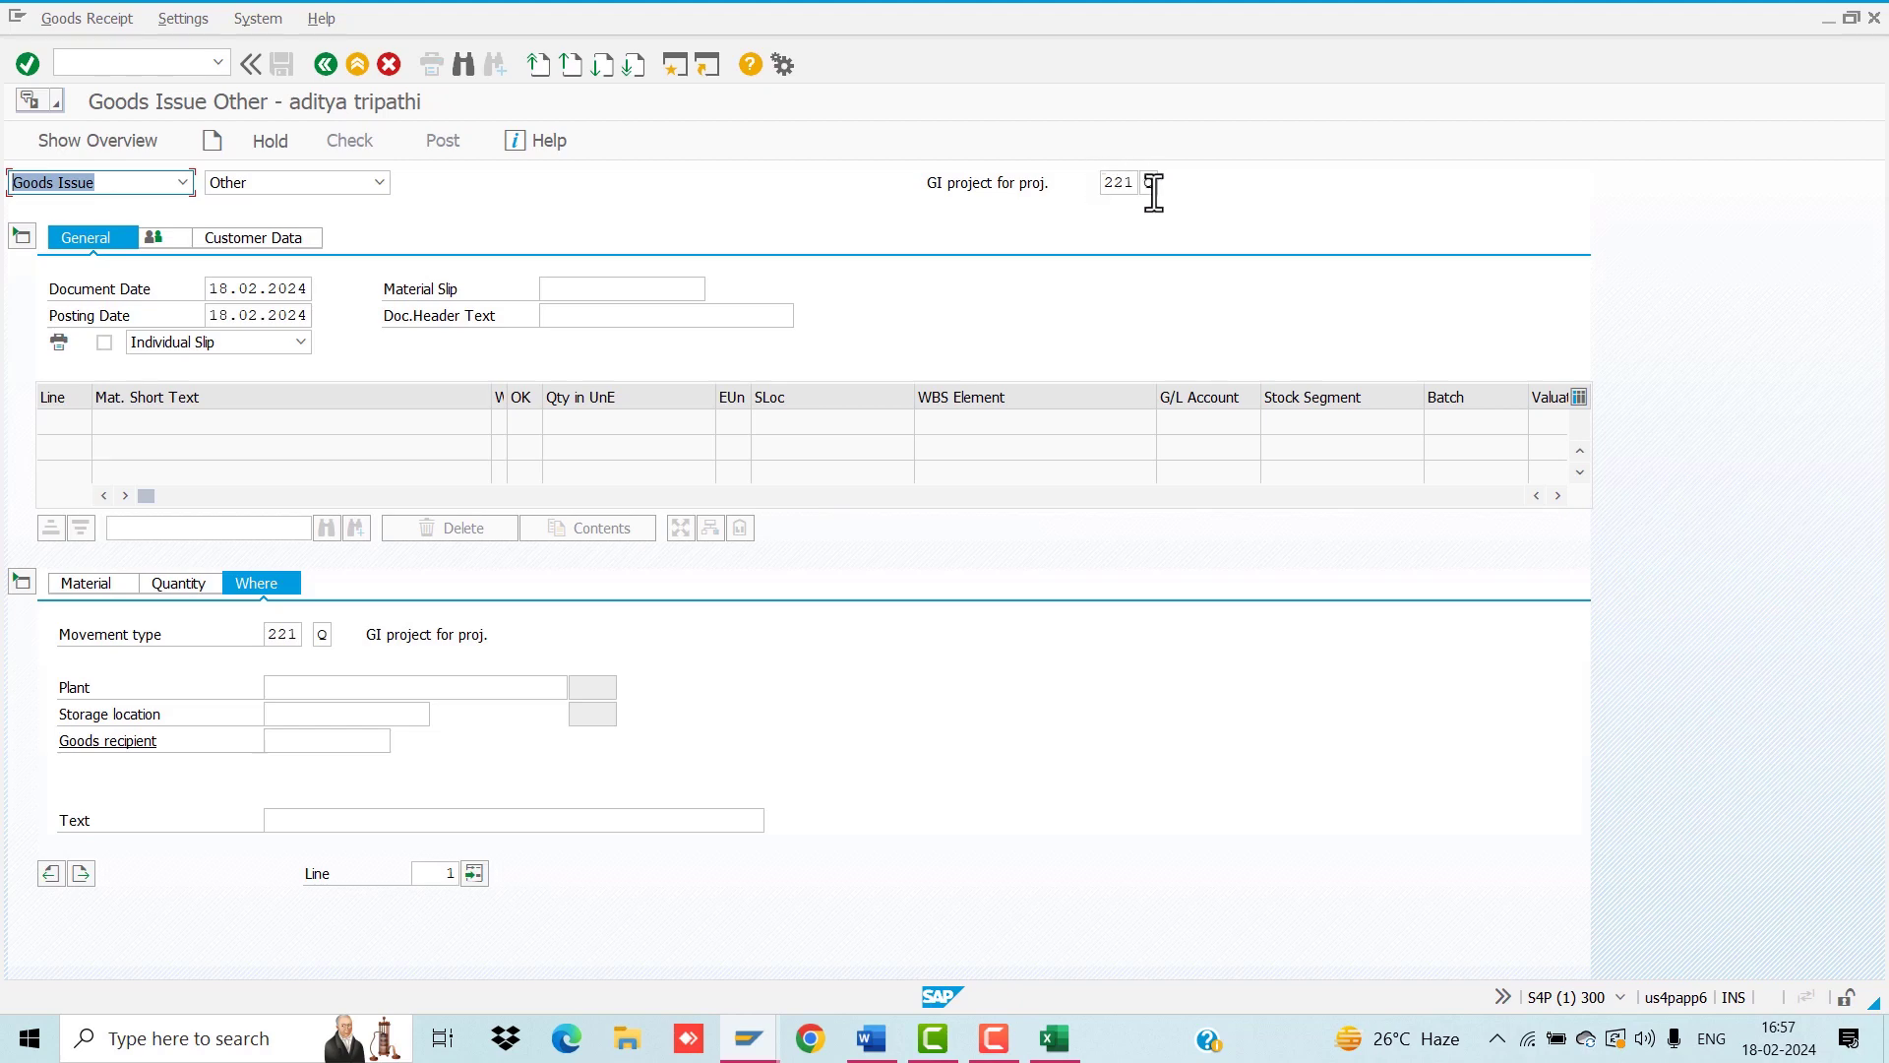
click(106, 584)
click(293, 634)
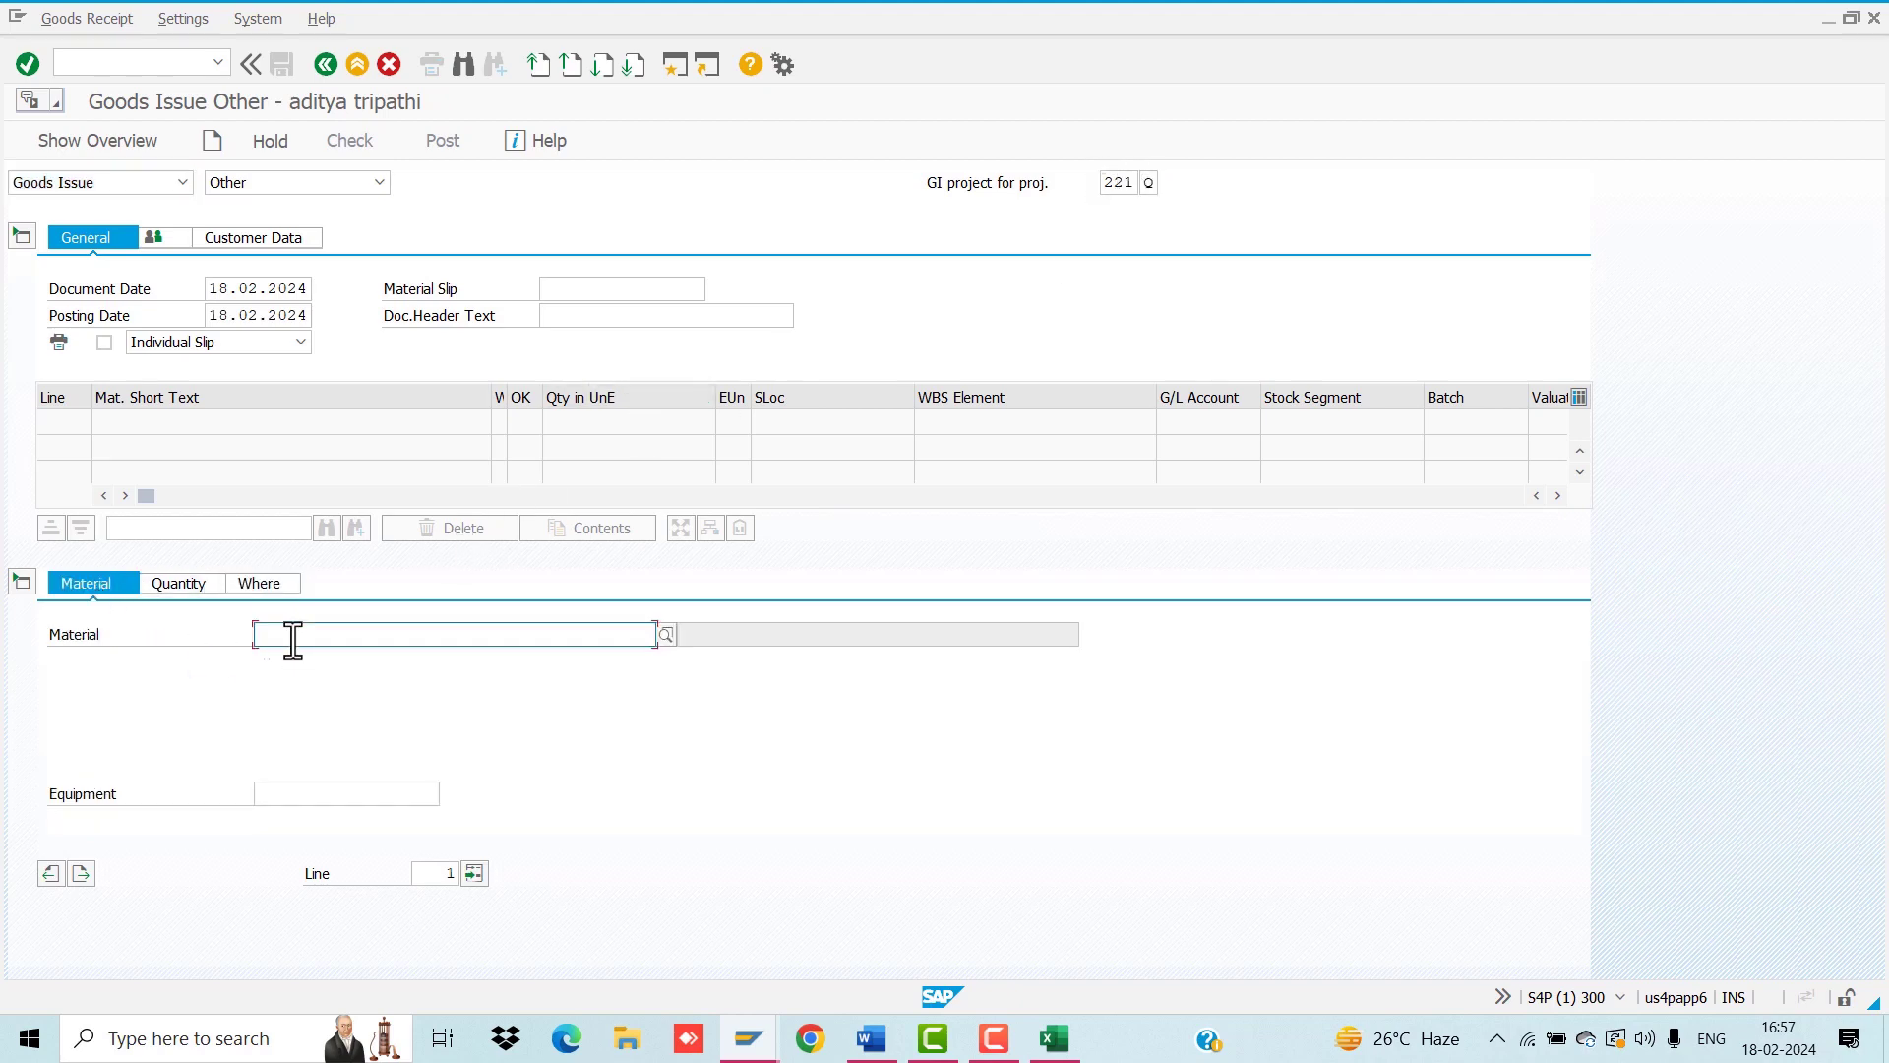
key(ctrl+v)
key(Return)
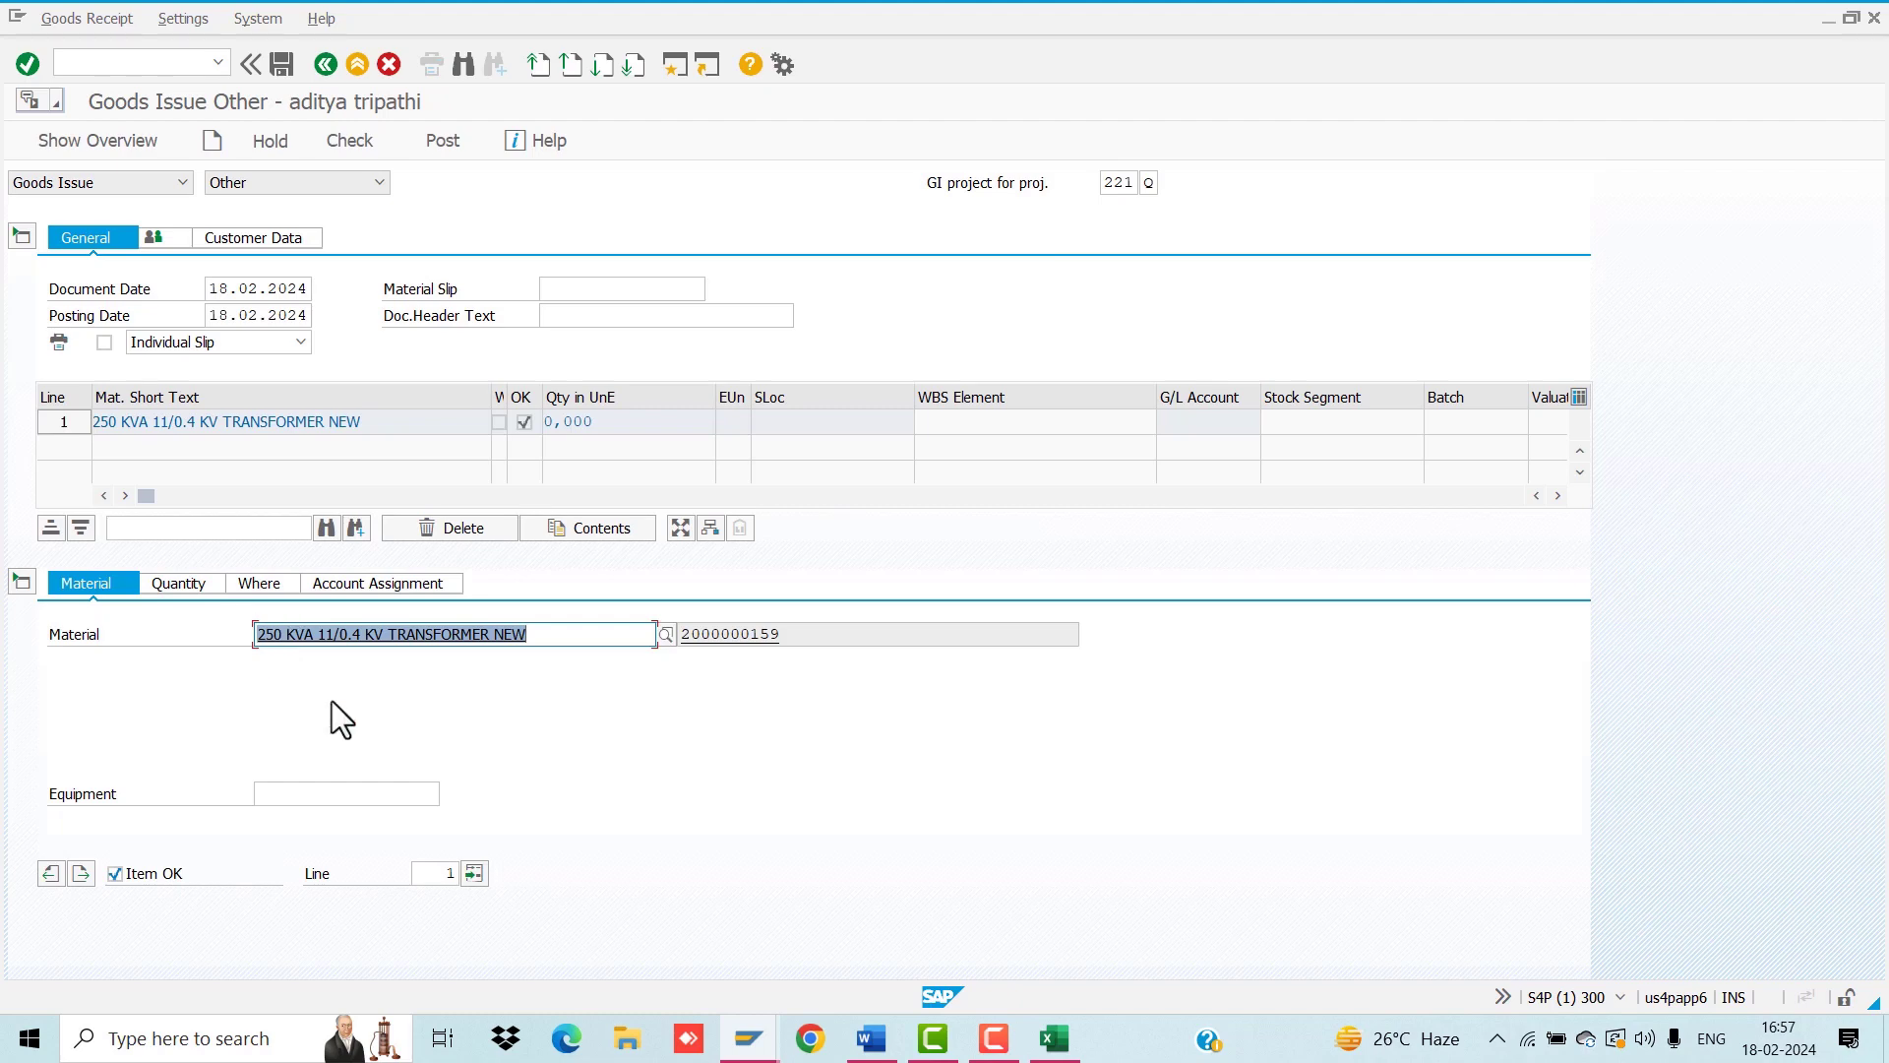
click(169, 581)
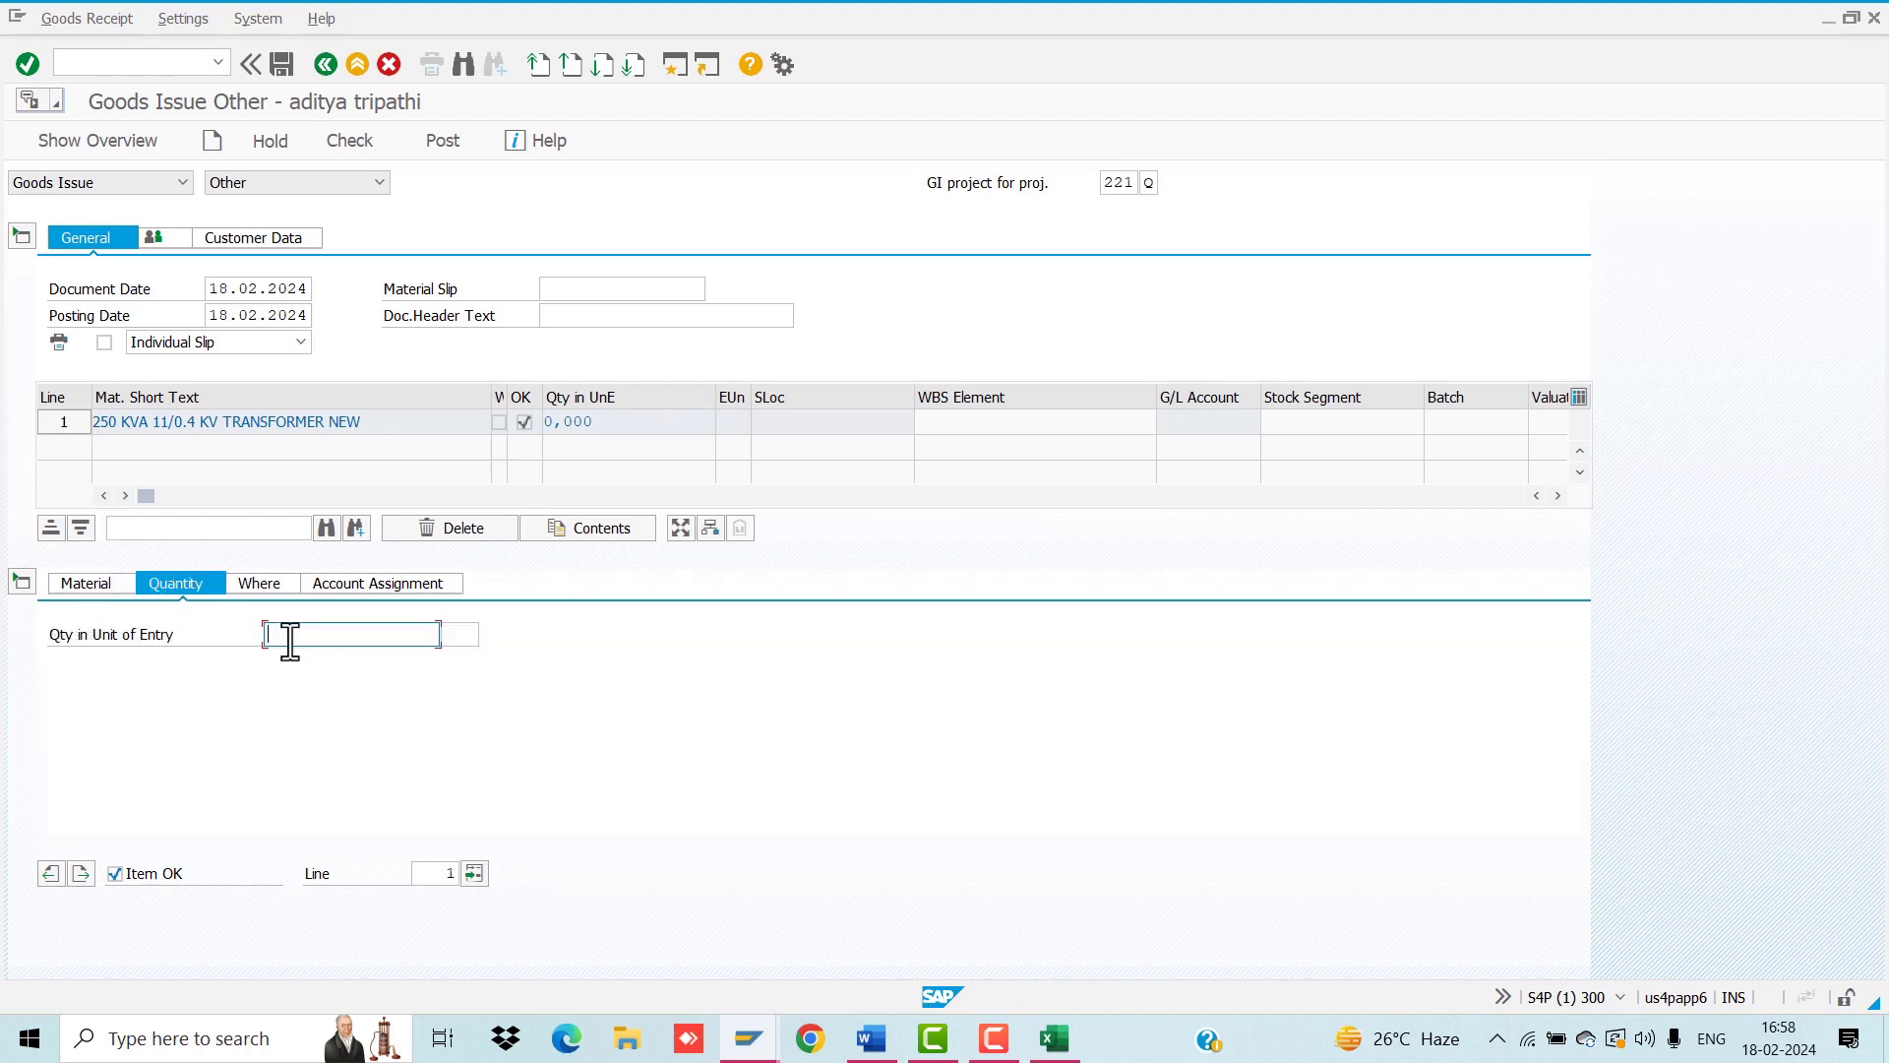
text(1)
key(Return)
Step: Copy estimate PUBE.FT.DI0646.B from R38 in Excel into the item's WBS Element
click(261, 584)
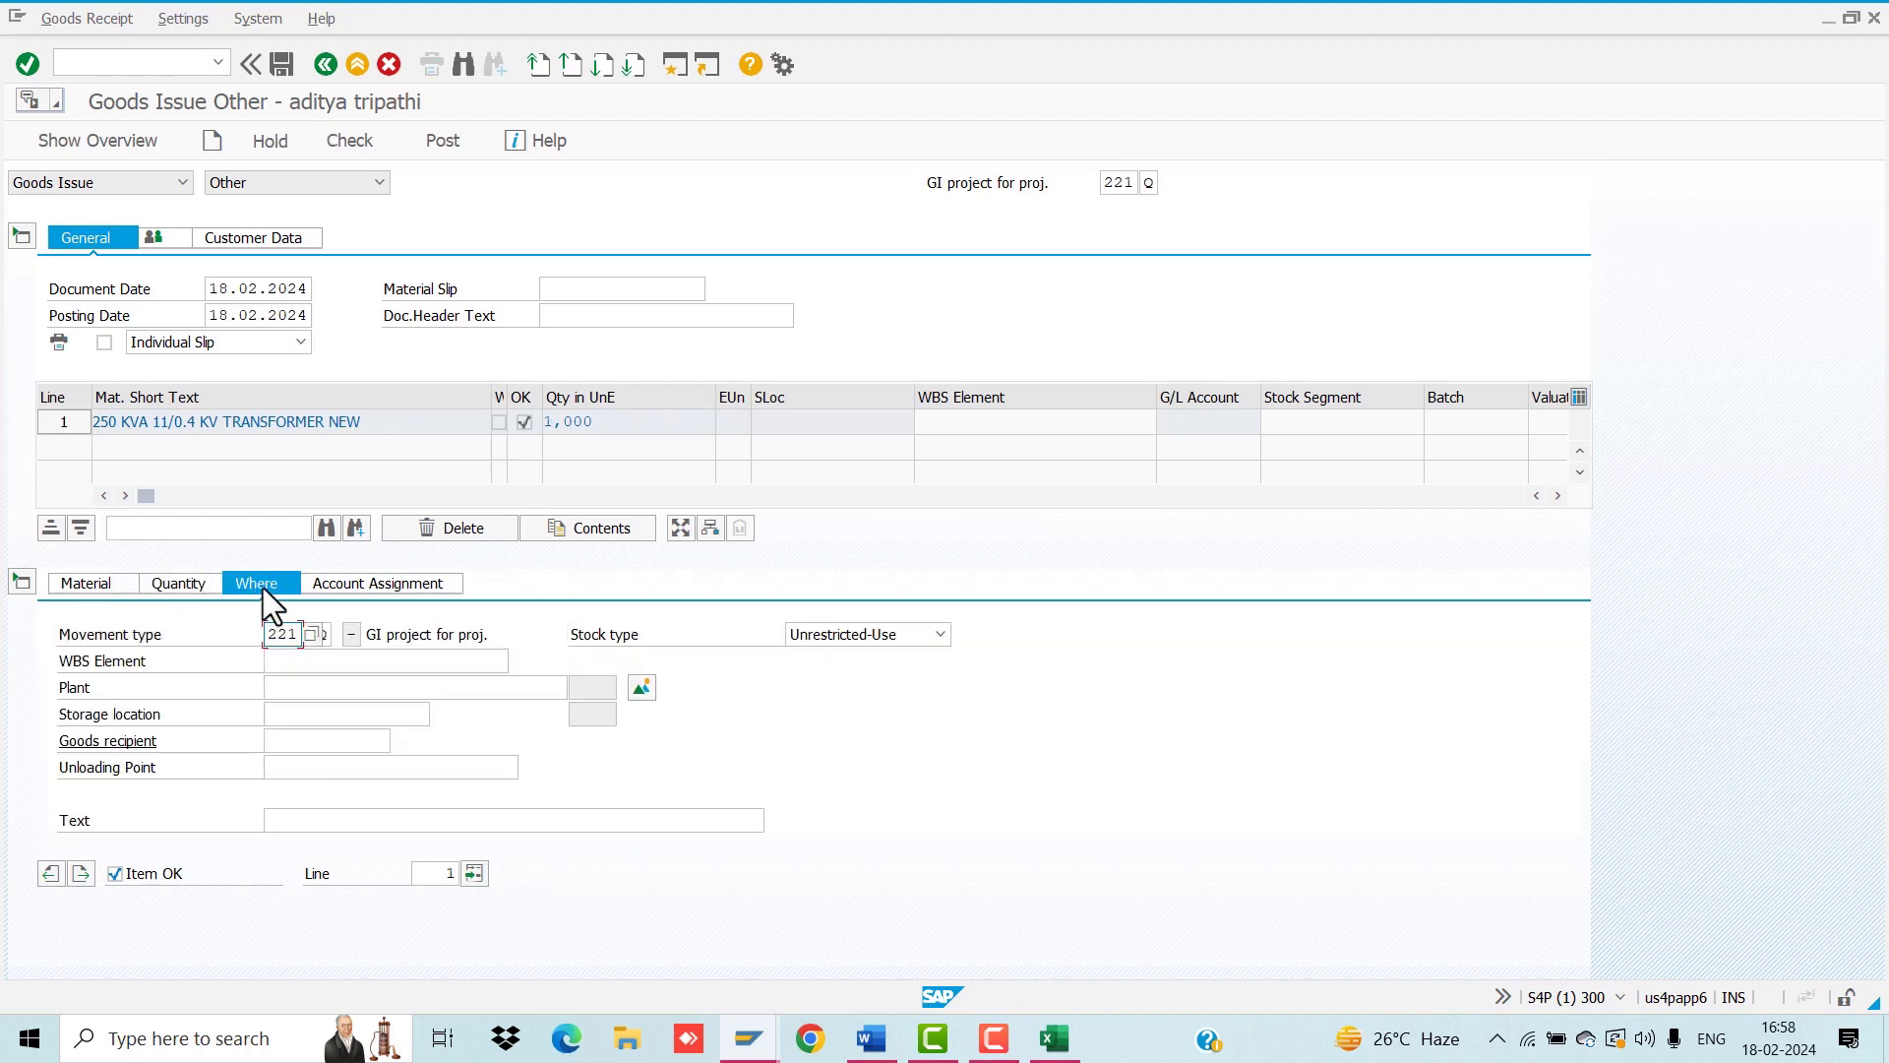
click(369, 663)
click(1054, 1038)
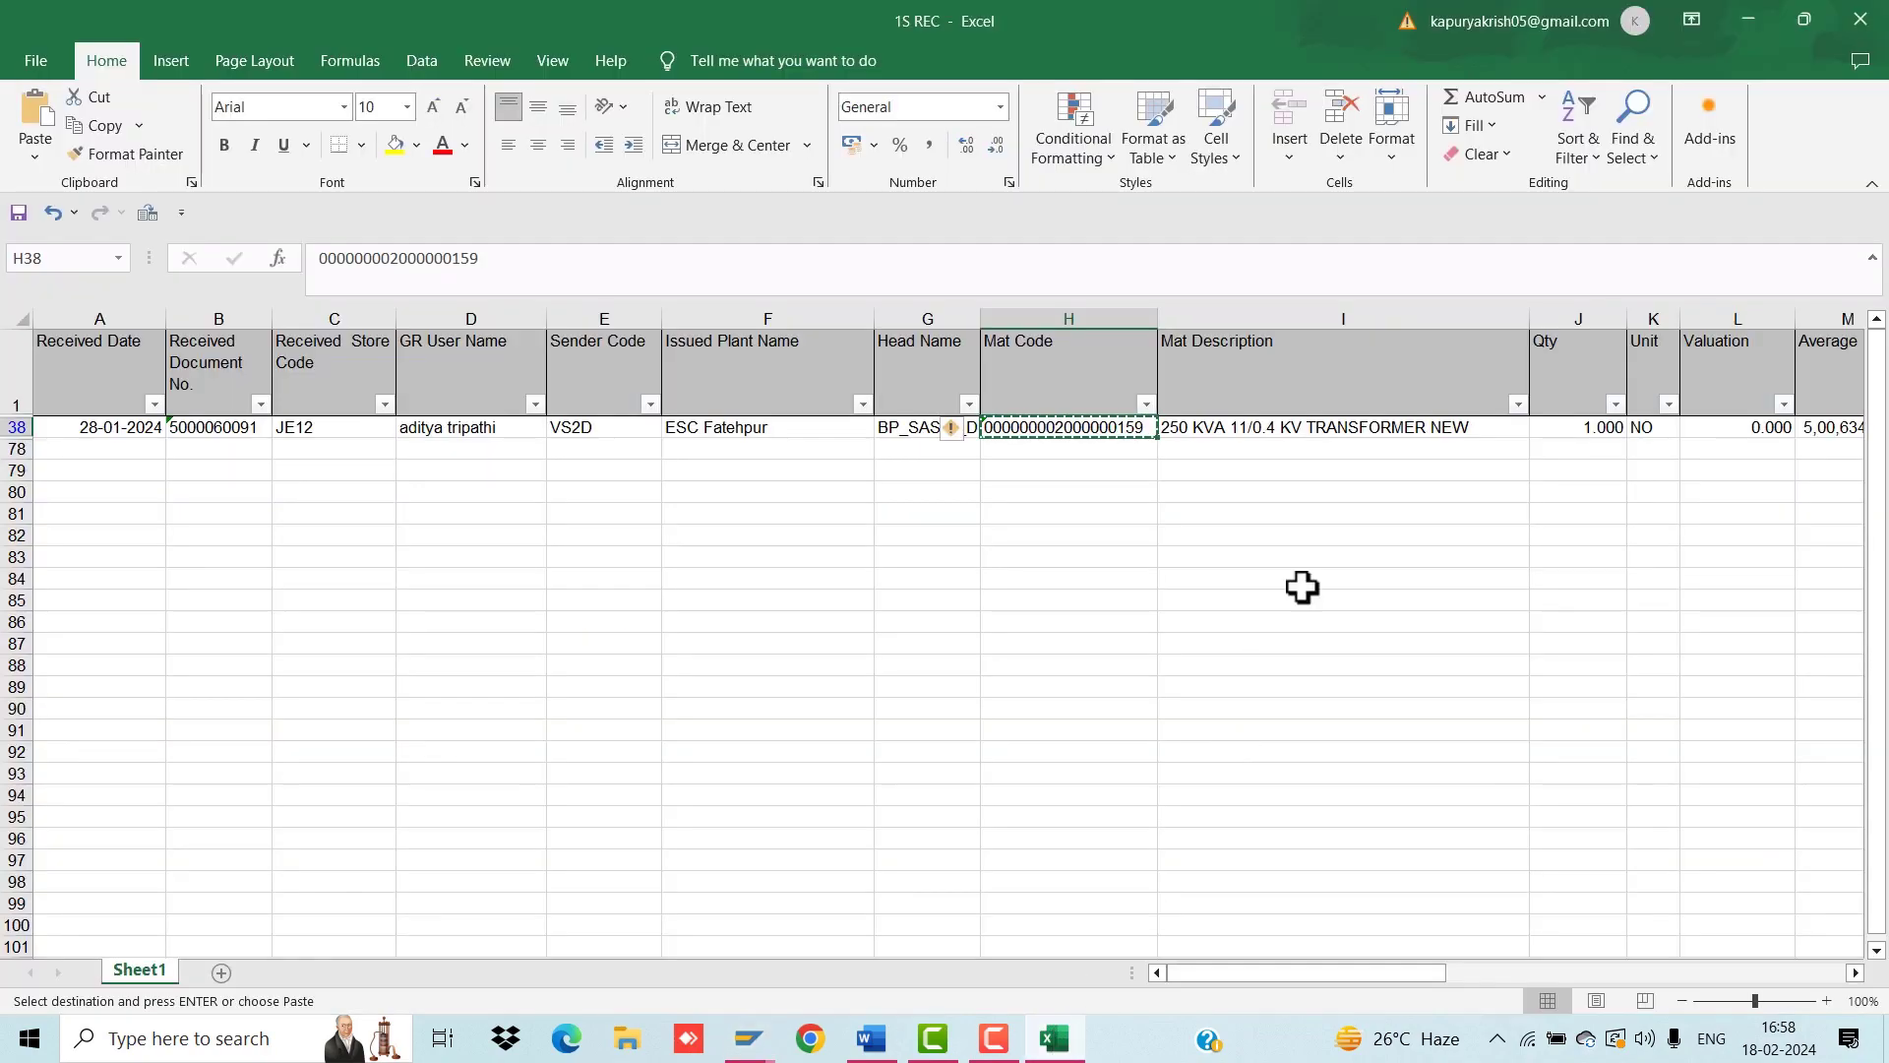
drag(1218, 977, 1358, 976)
click(1459, 425)
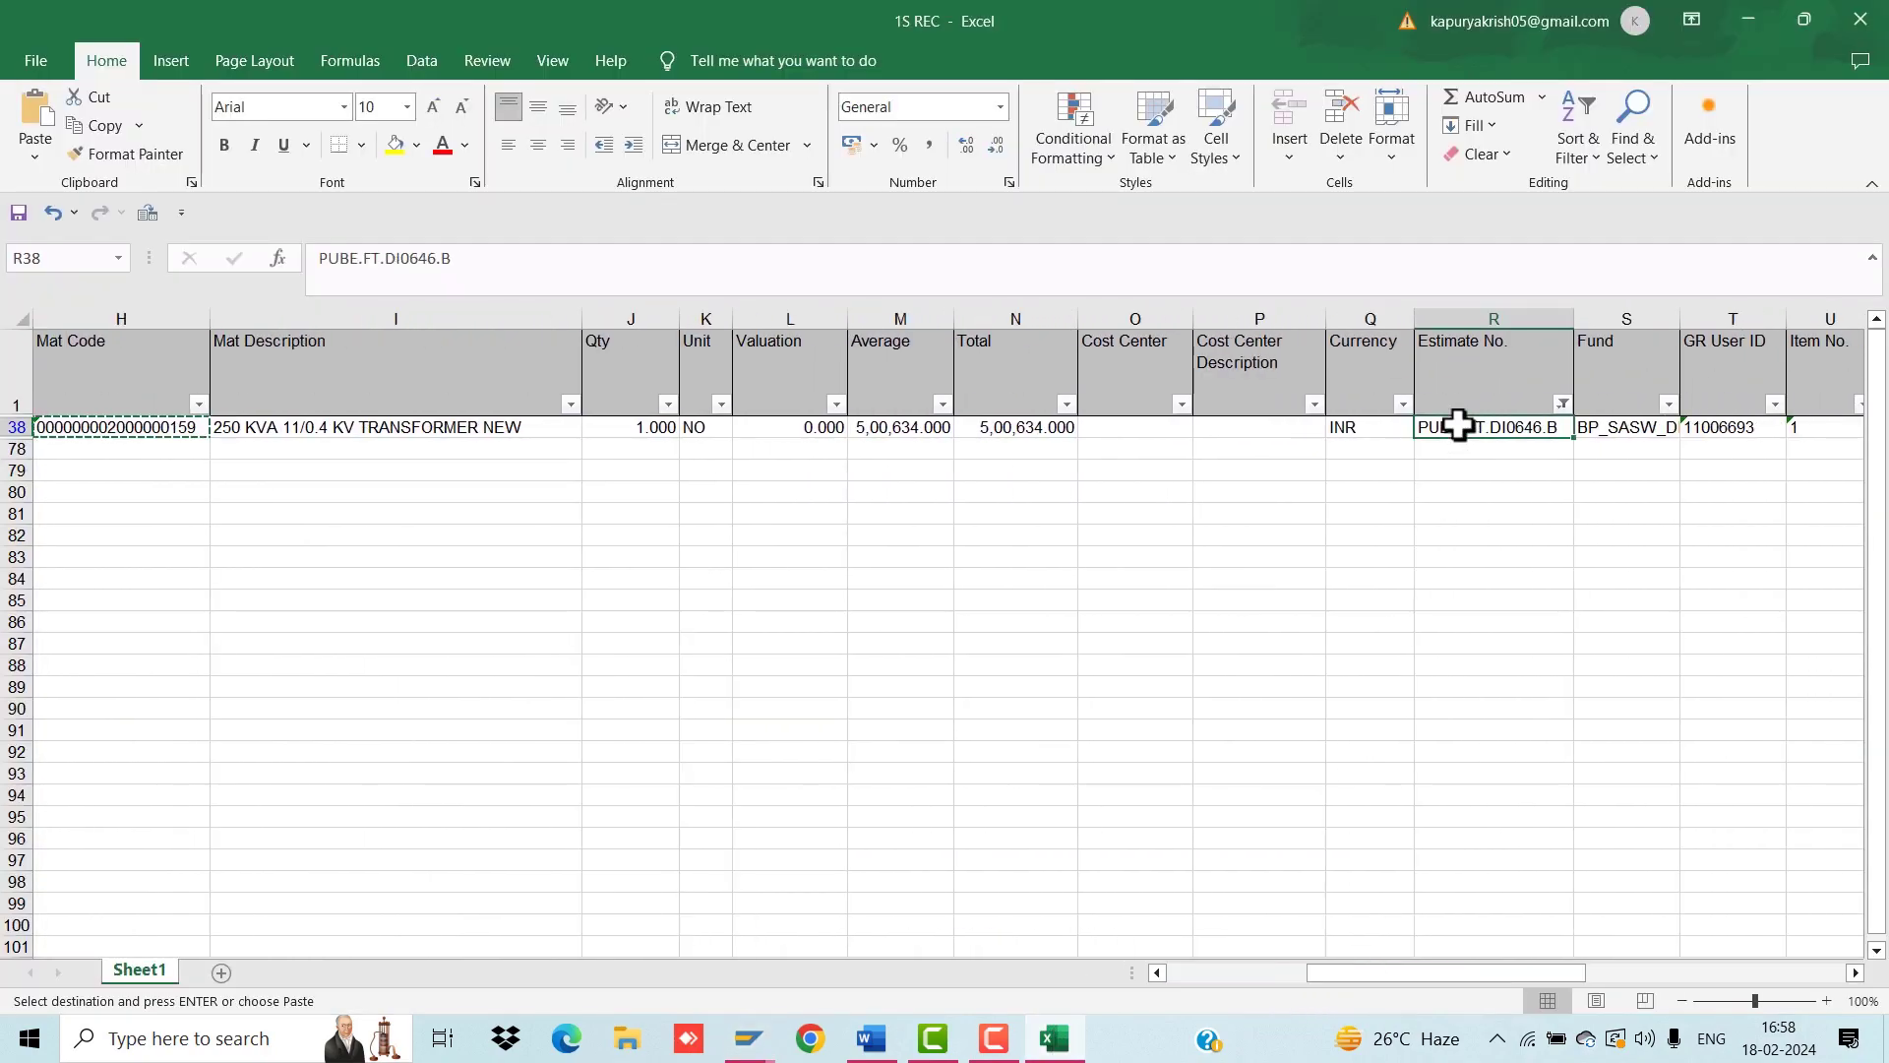
key(ctrl+c)
mouse_move(749, 1035)
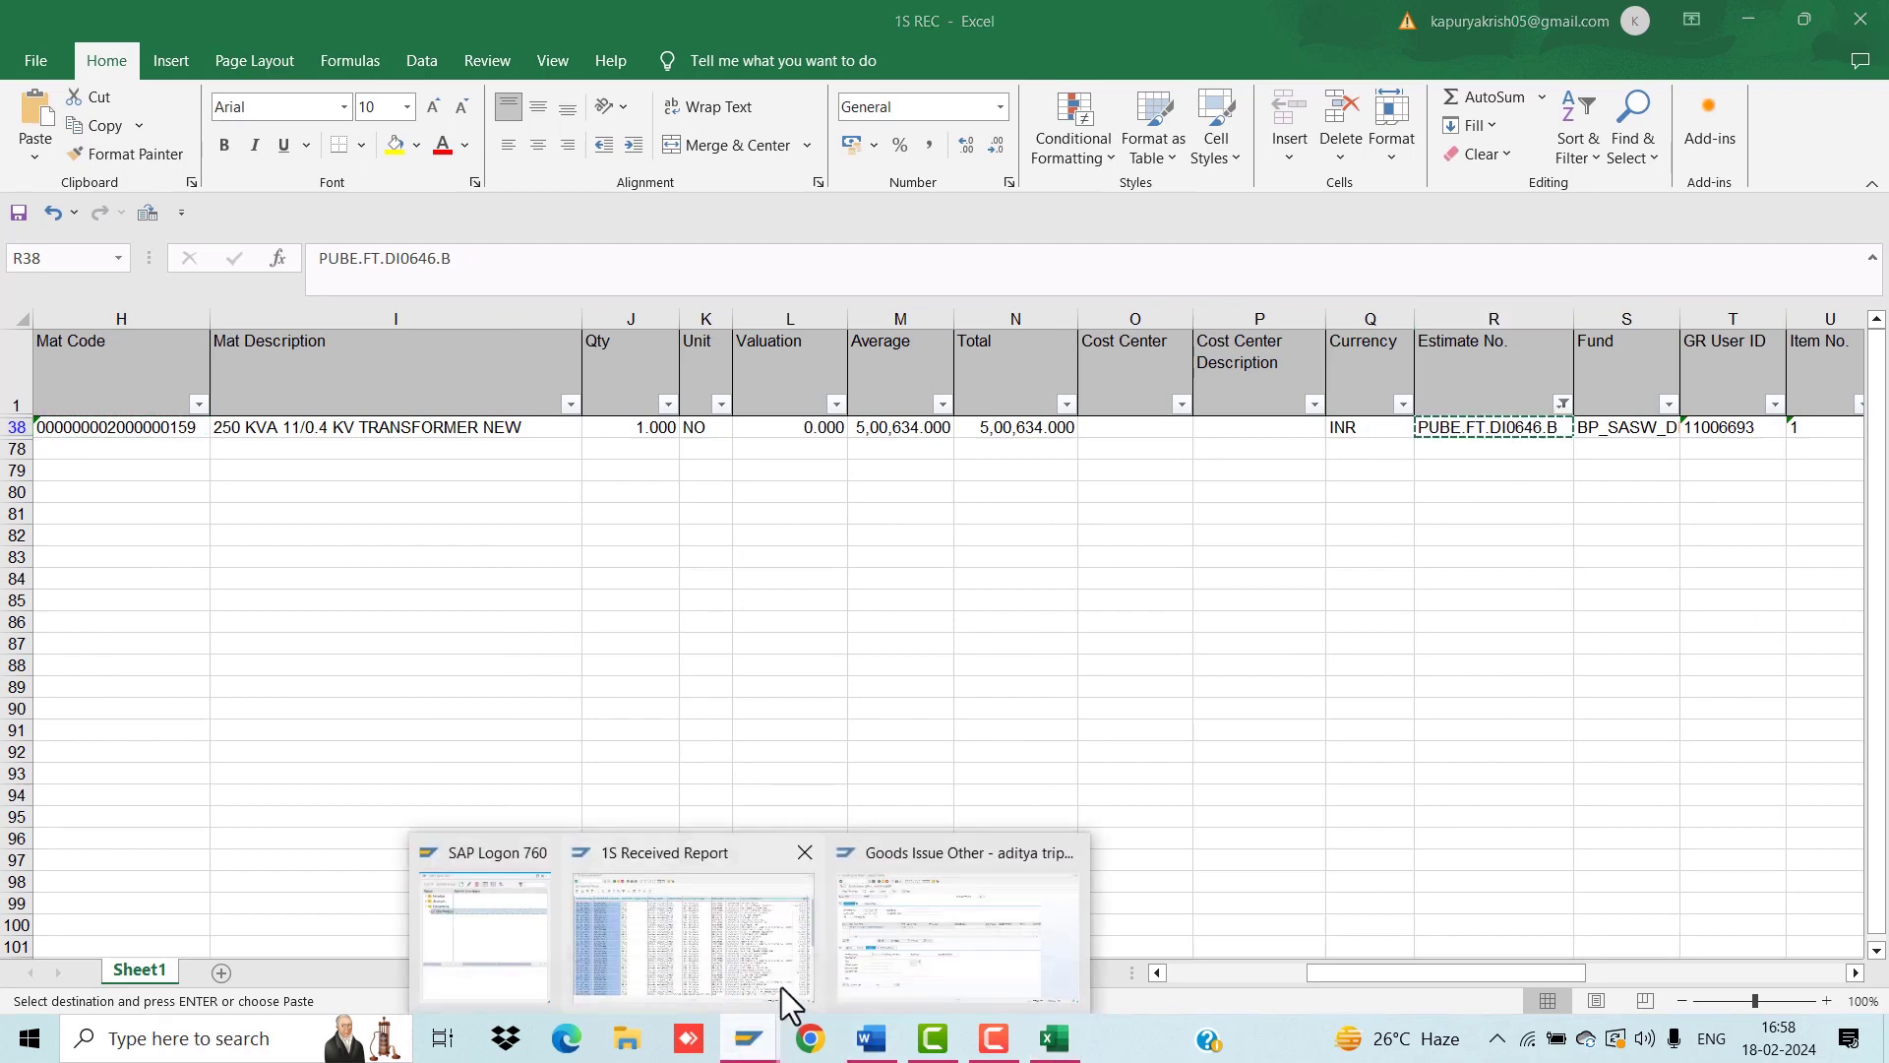
click(887, 937)
click(443, 660)
key(ctrl+v)
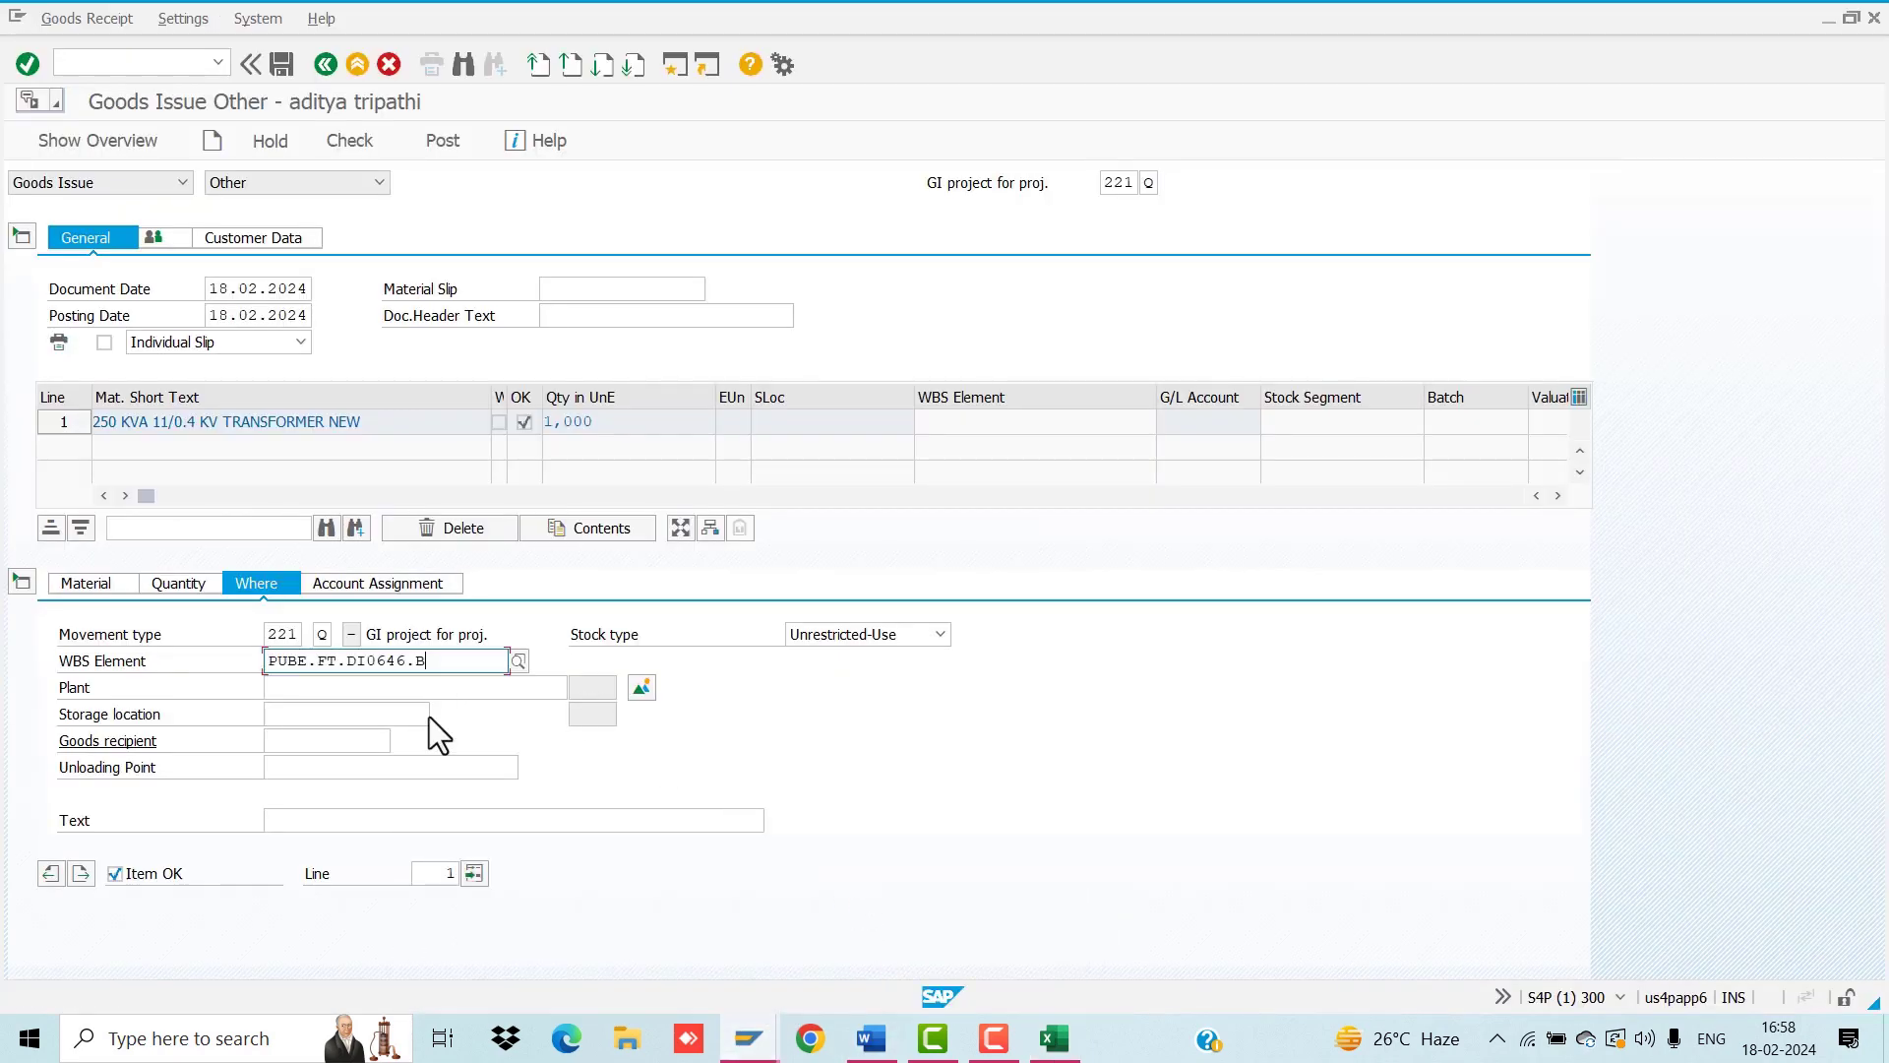
Step: Set plant V251 and storage location JE12 for line 1
click(382, 697)
text(V251)
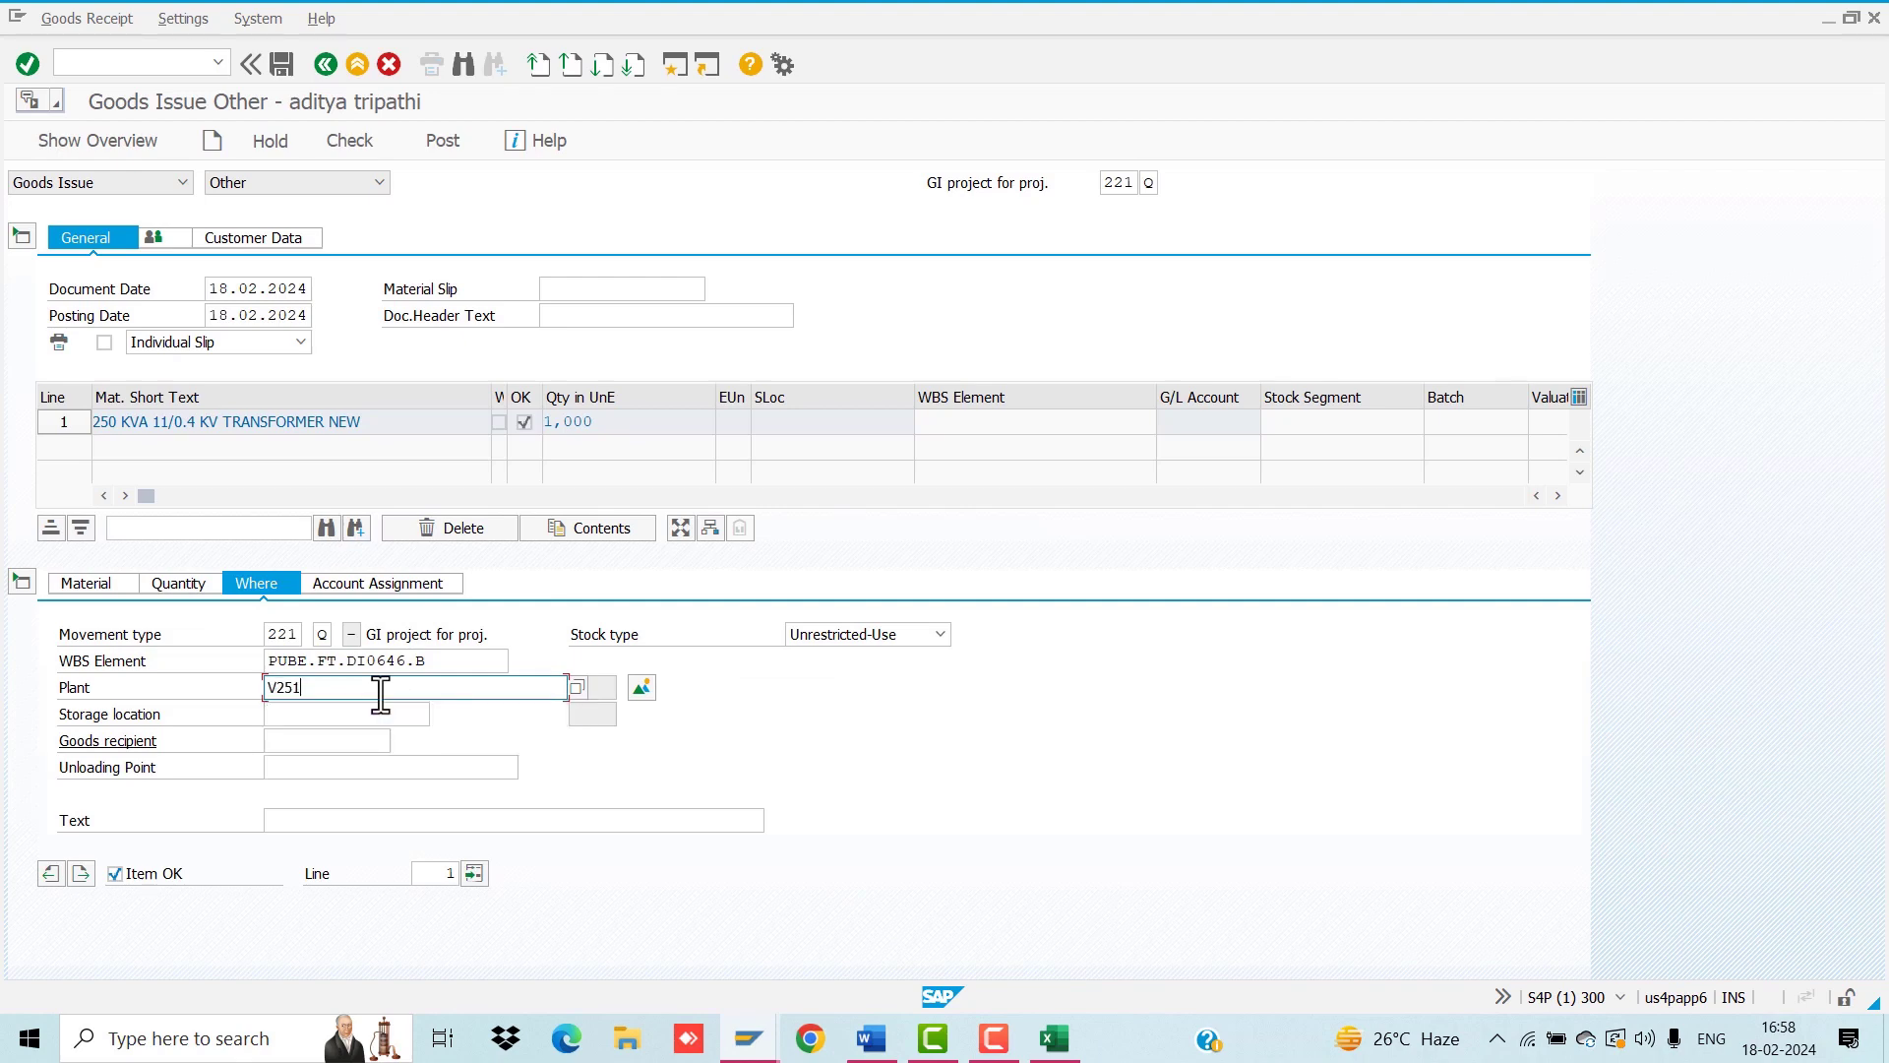
key(Tab)
text(JE12)
key(Return)
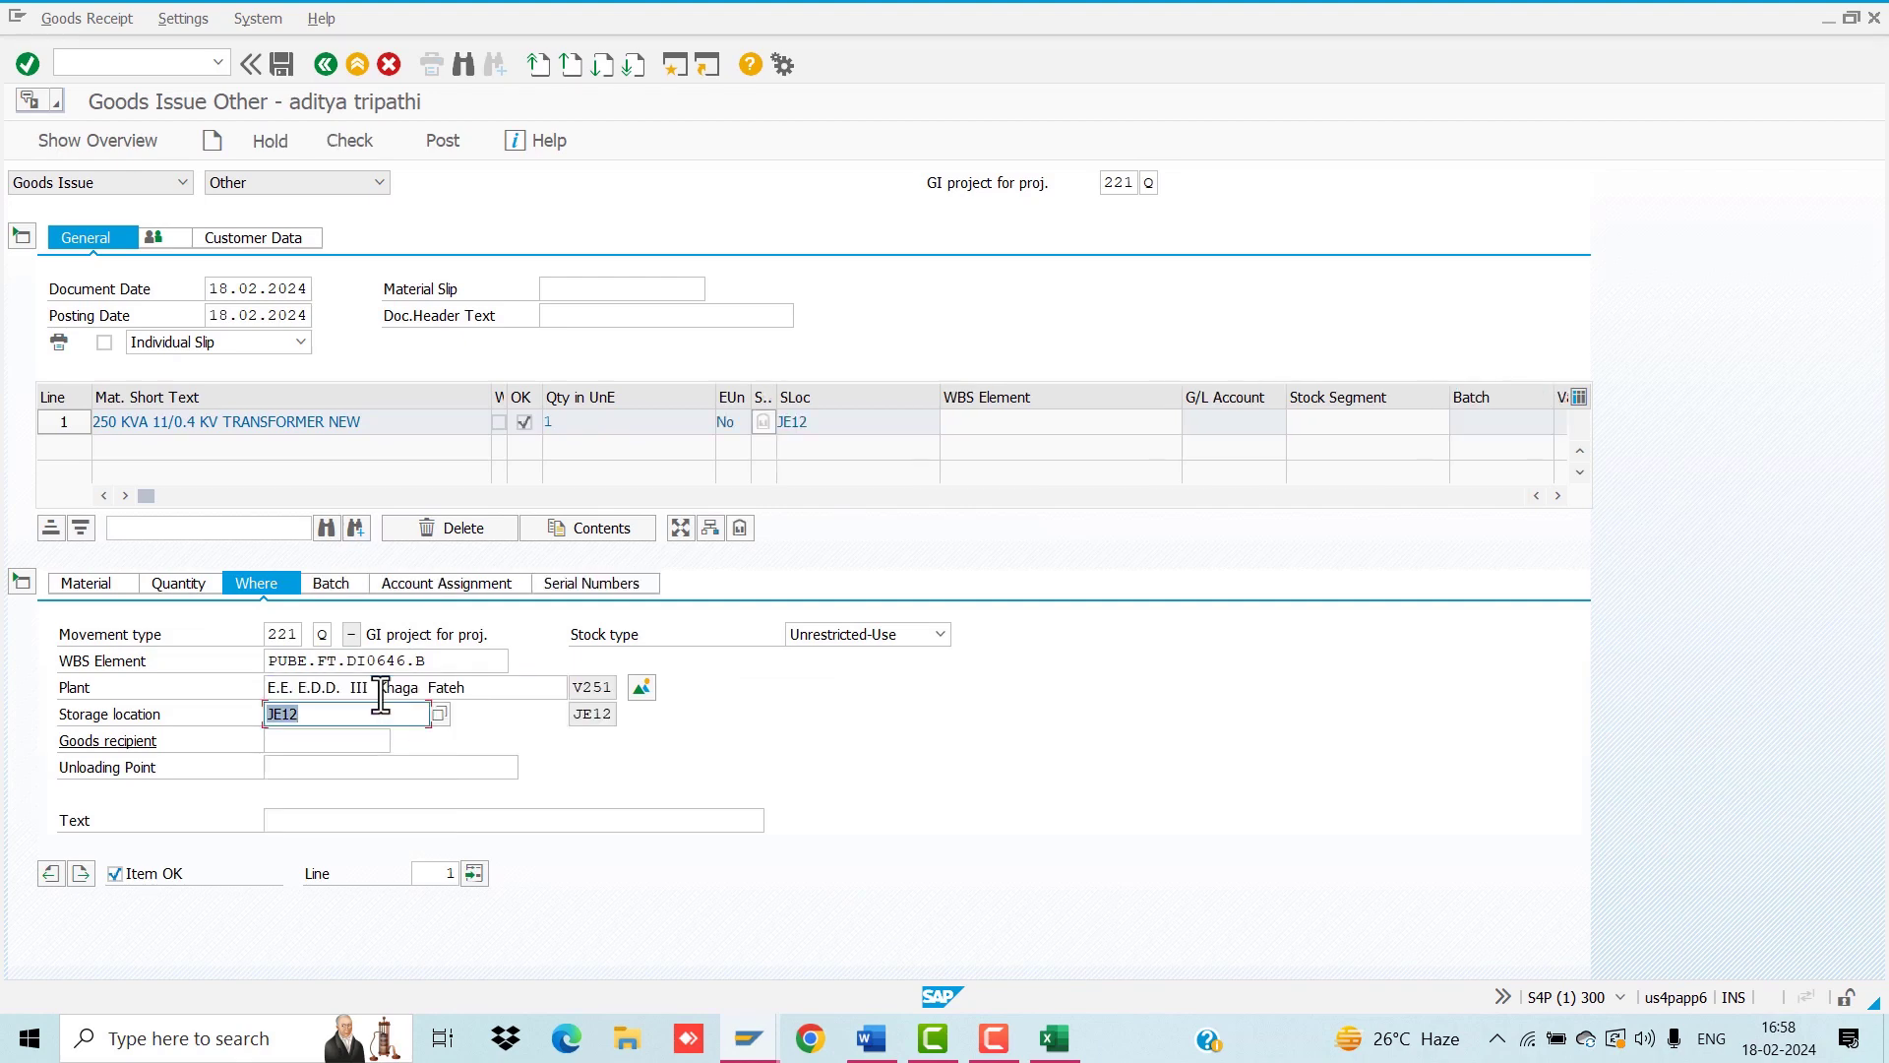
Step: Fill in serial number M00105E078230082 for the transformer from the available serials
click(608, 585)
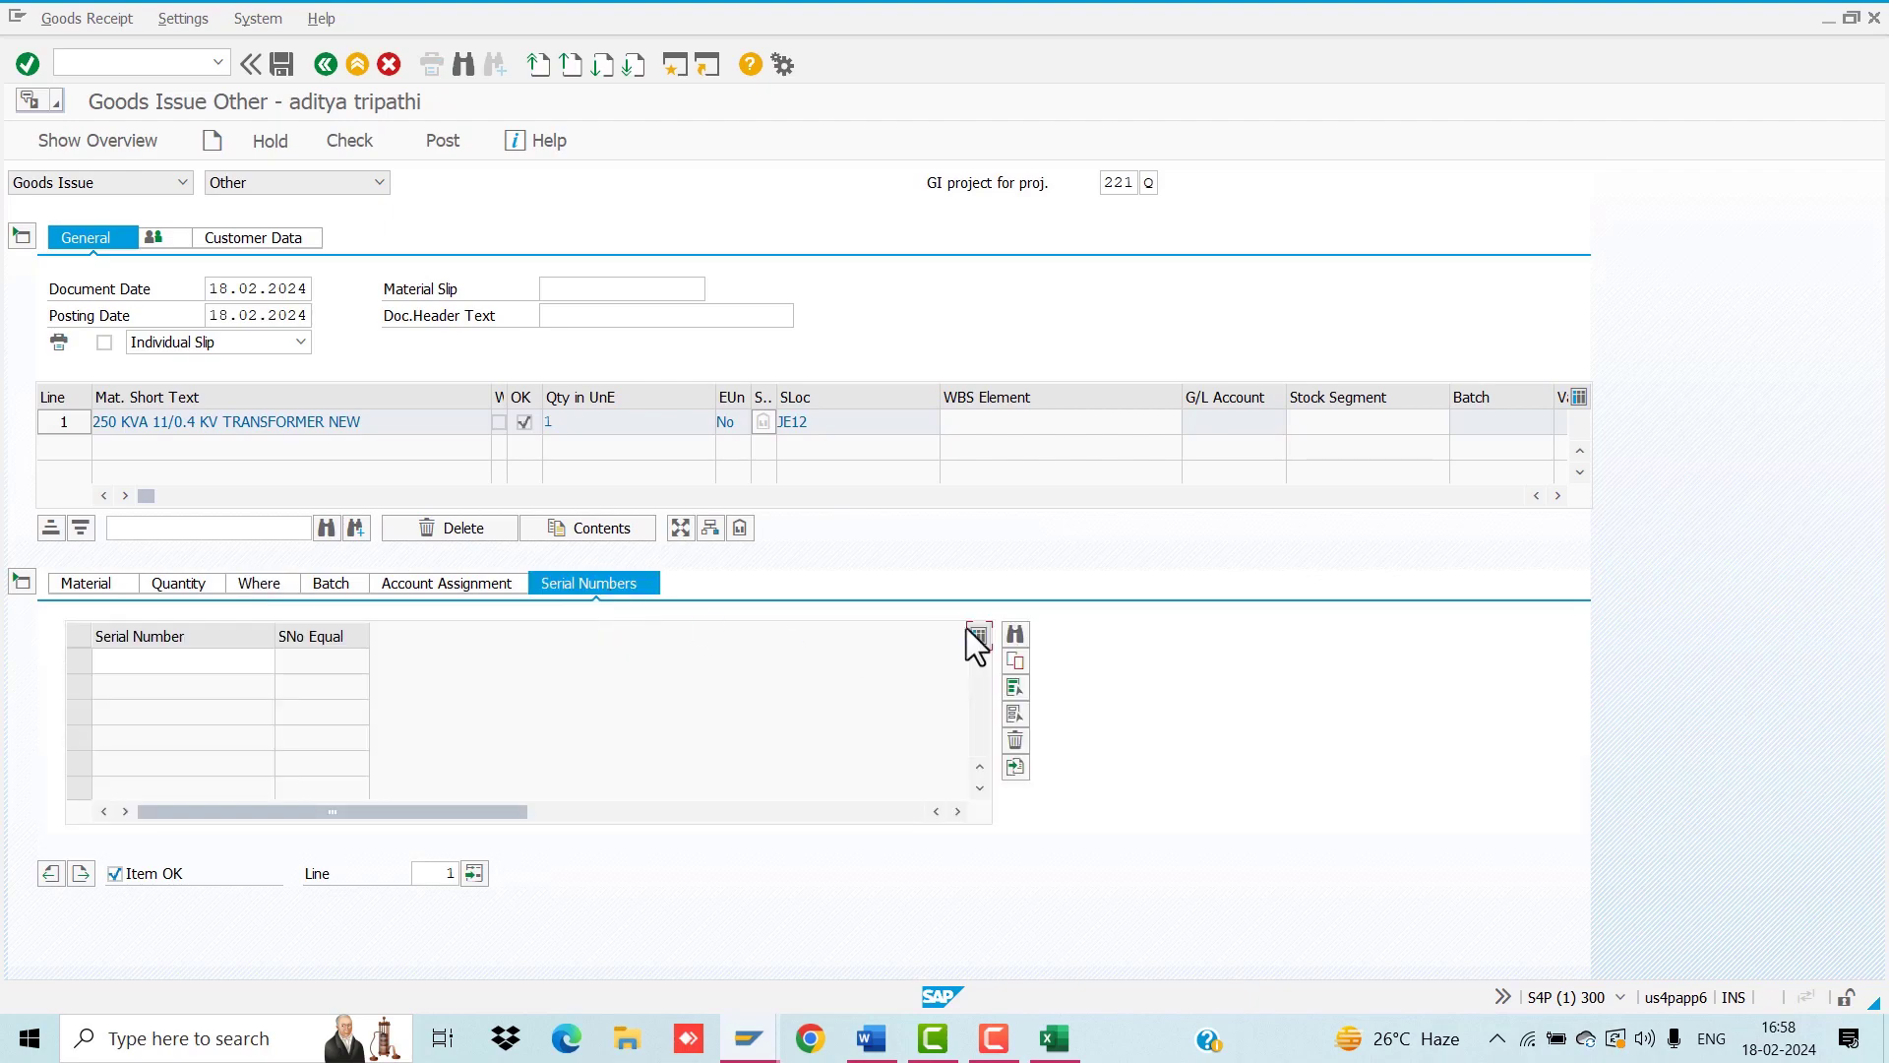
click(1014, 636)
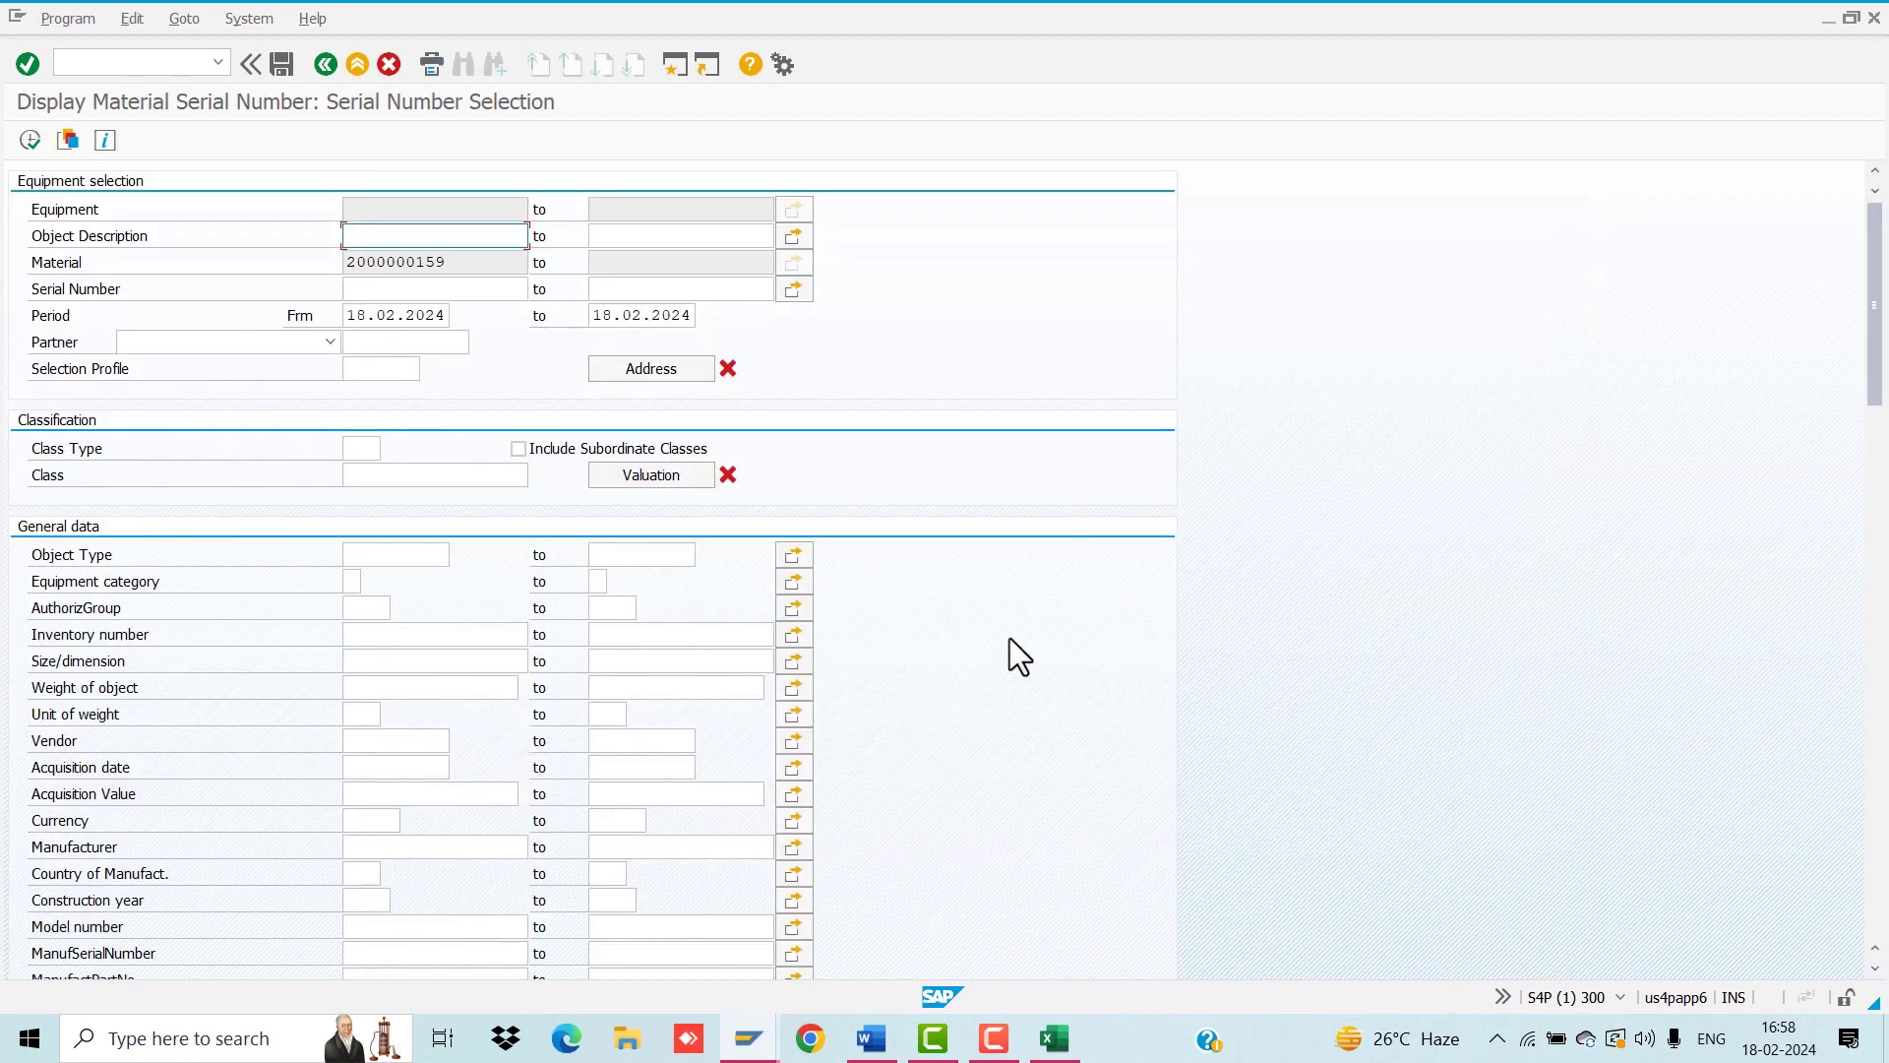
click(29, 143)
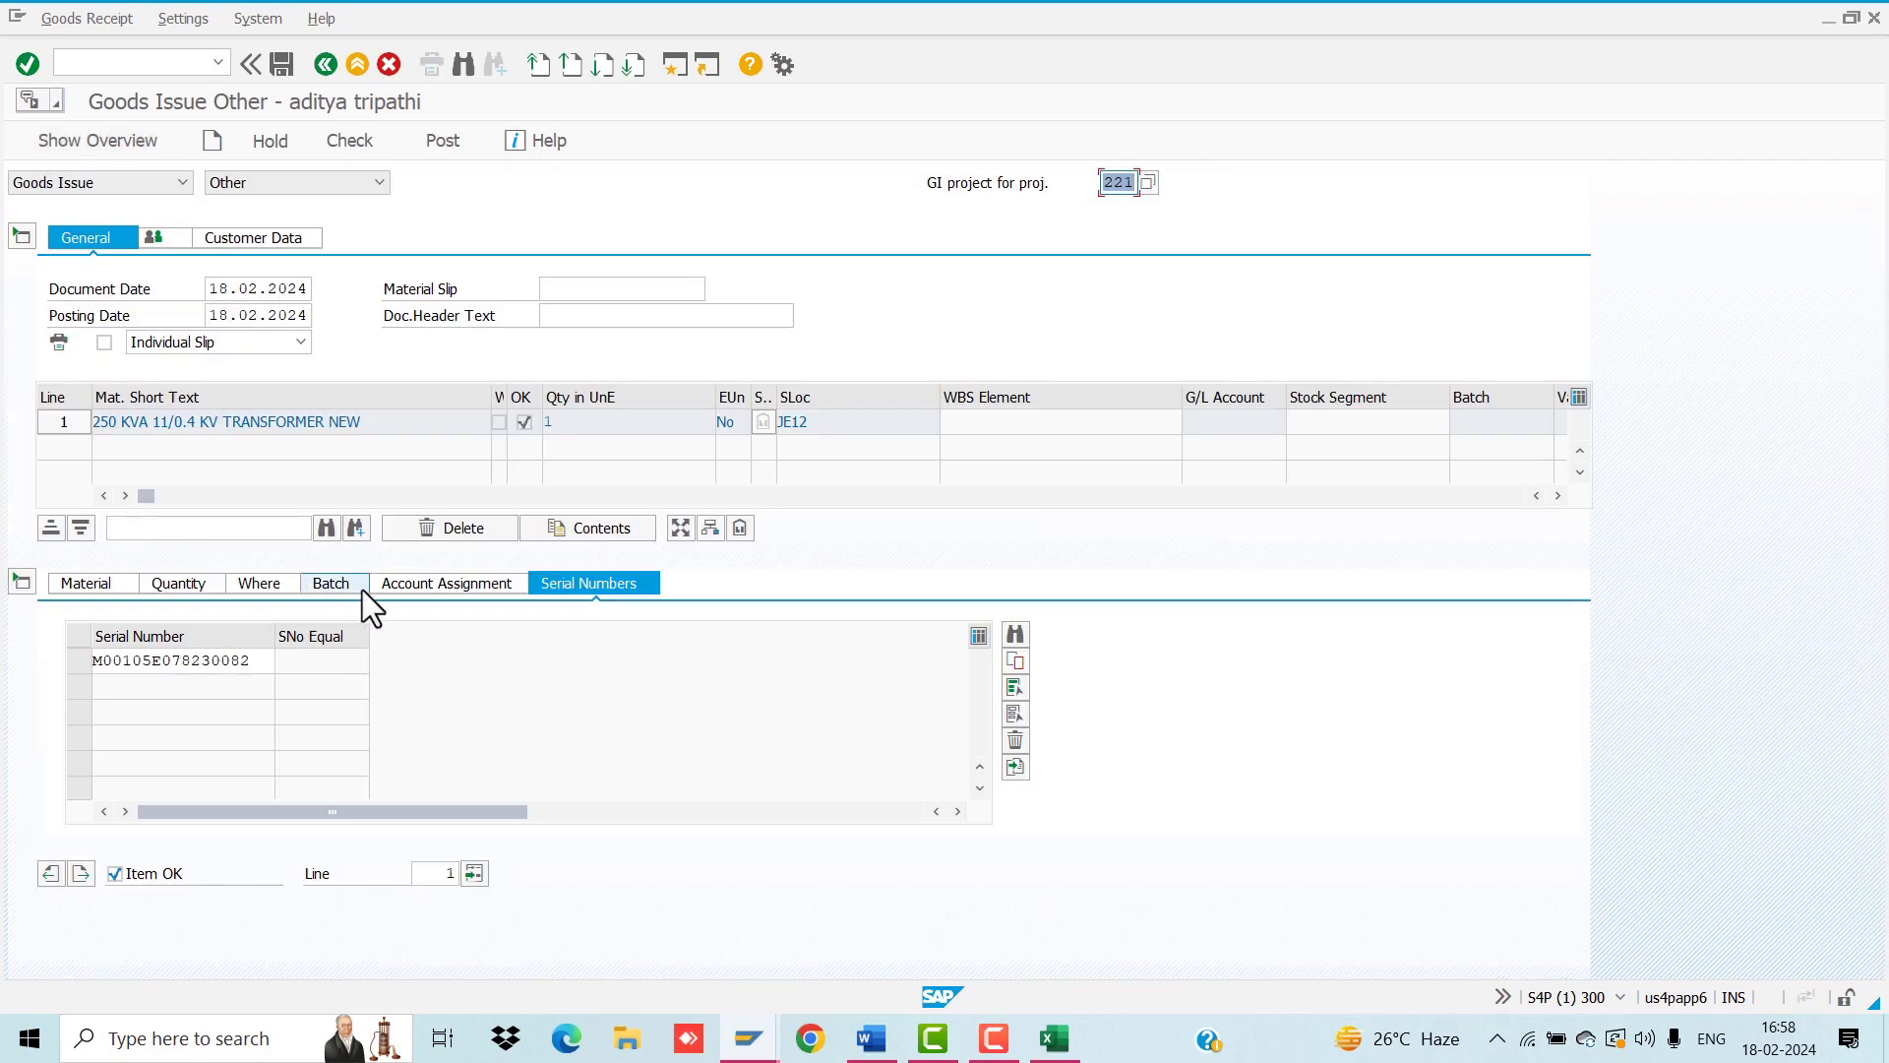
click(335, 582)
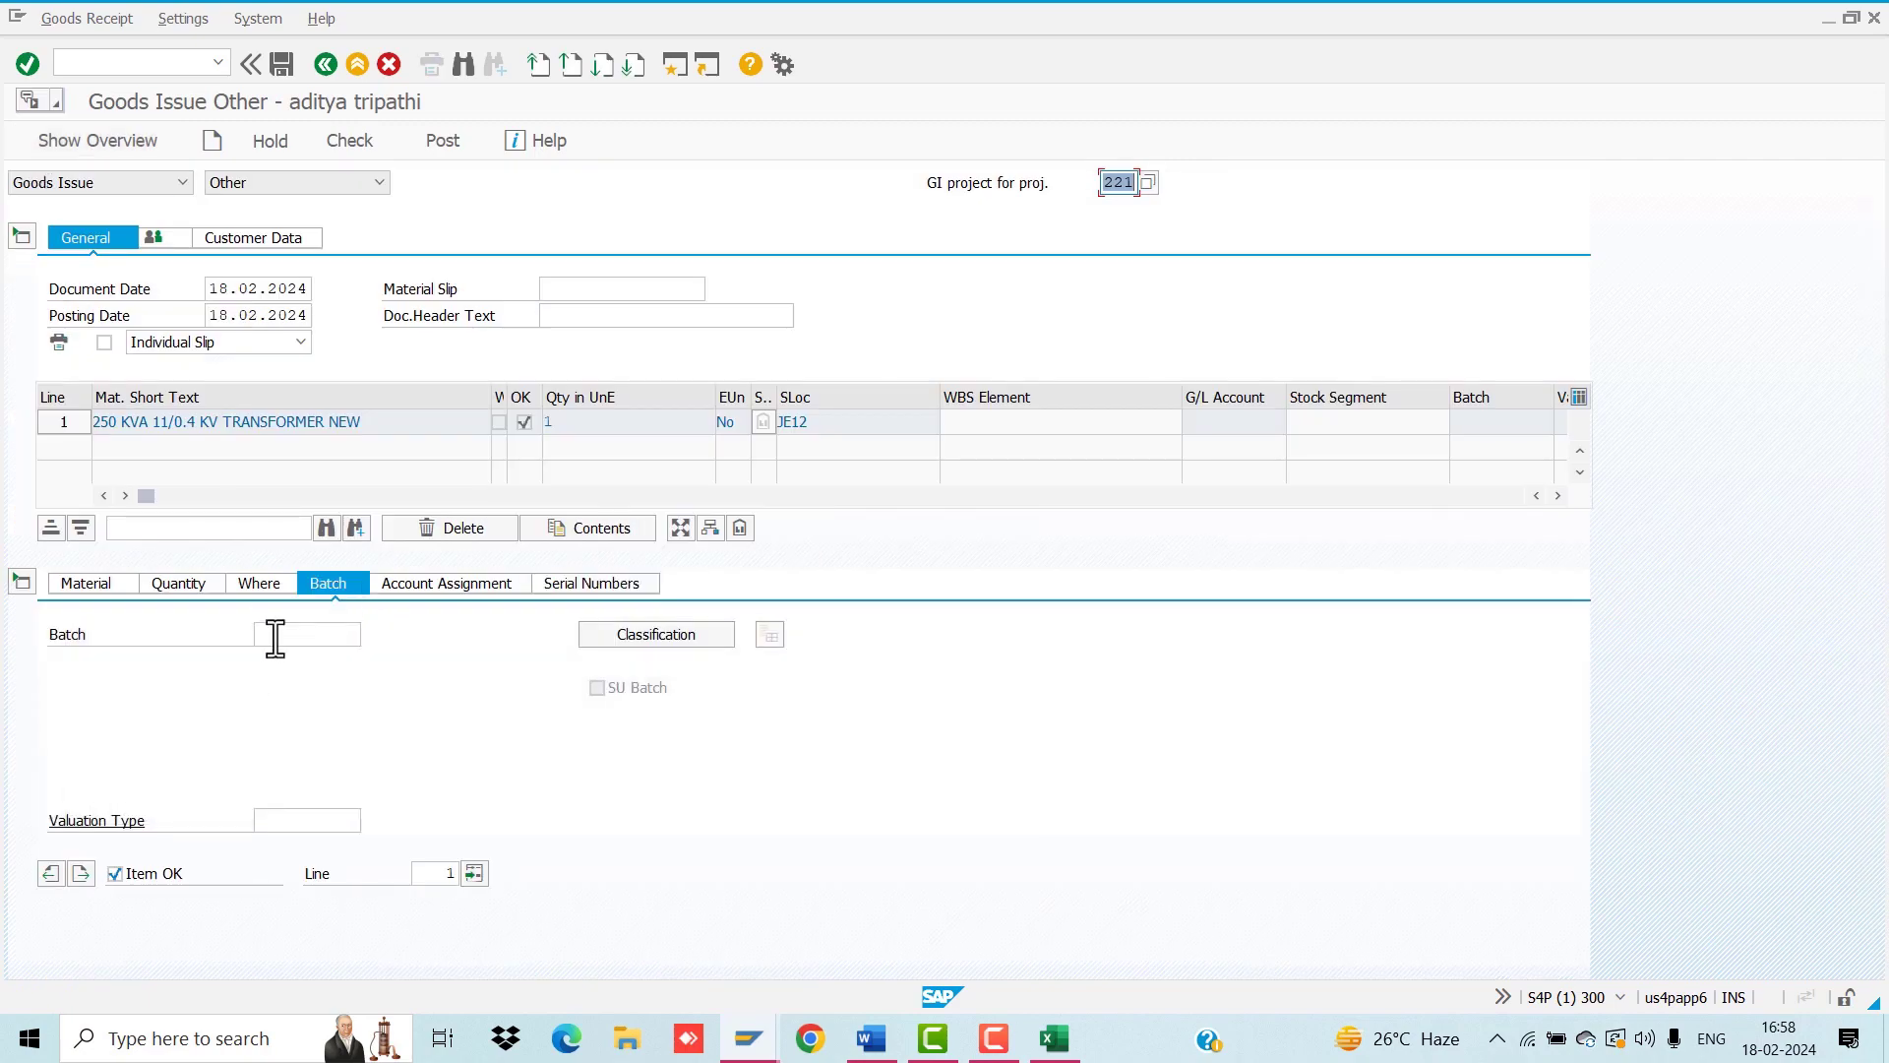
Step: Recheck the transformer row in the 1S REC workbook, then open another SAP session
click(1054, 1038)
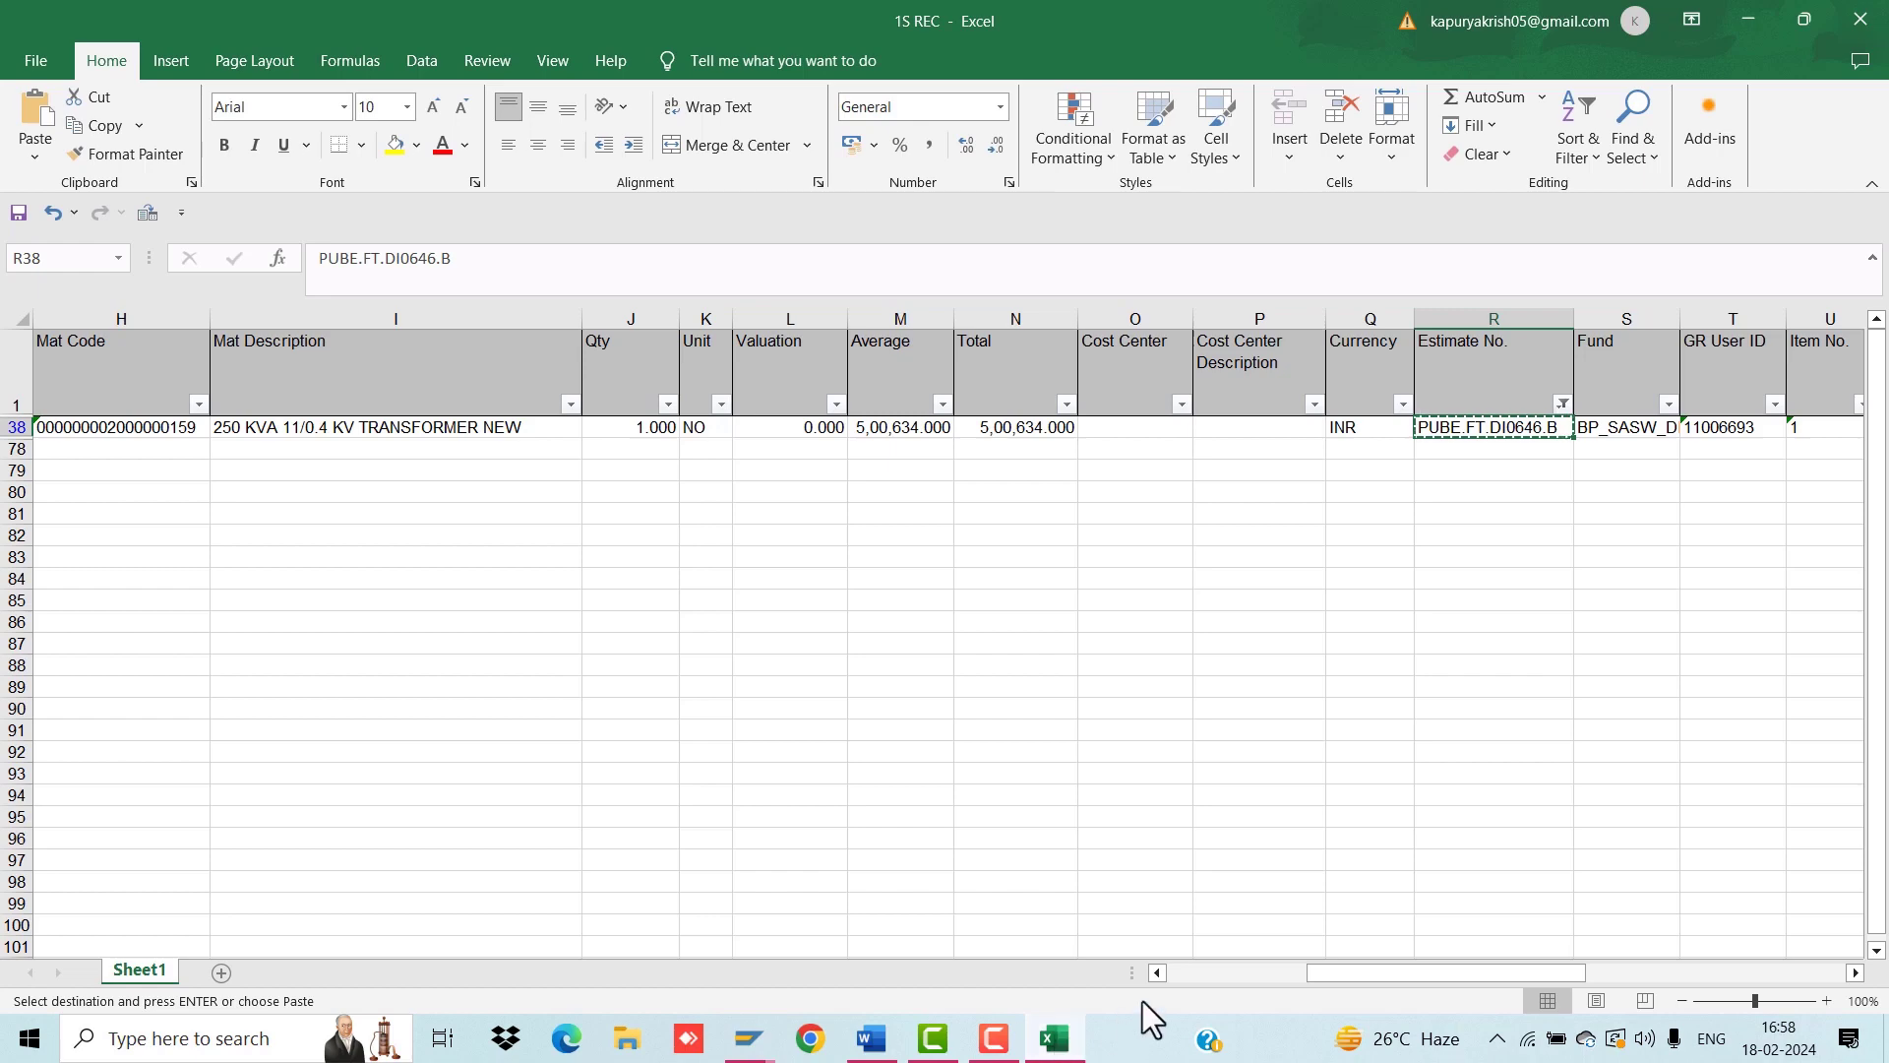
drag(1342, 972, 1153, 974)
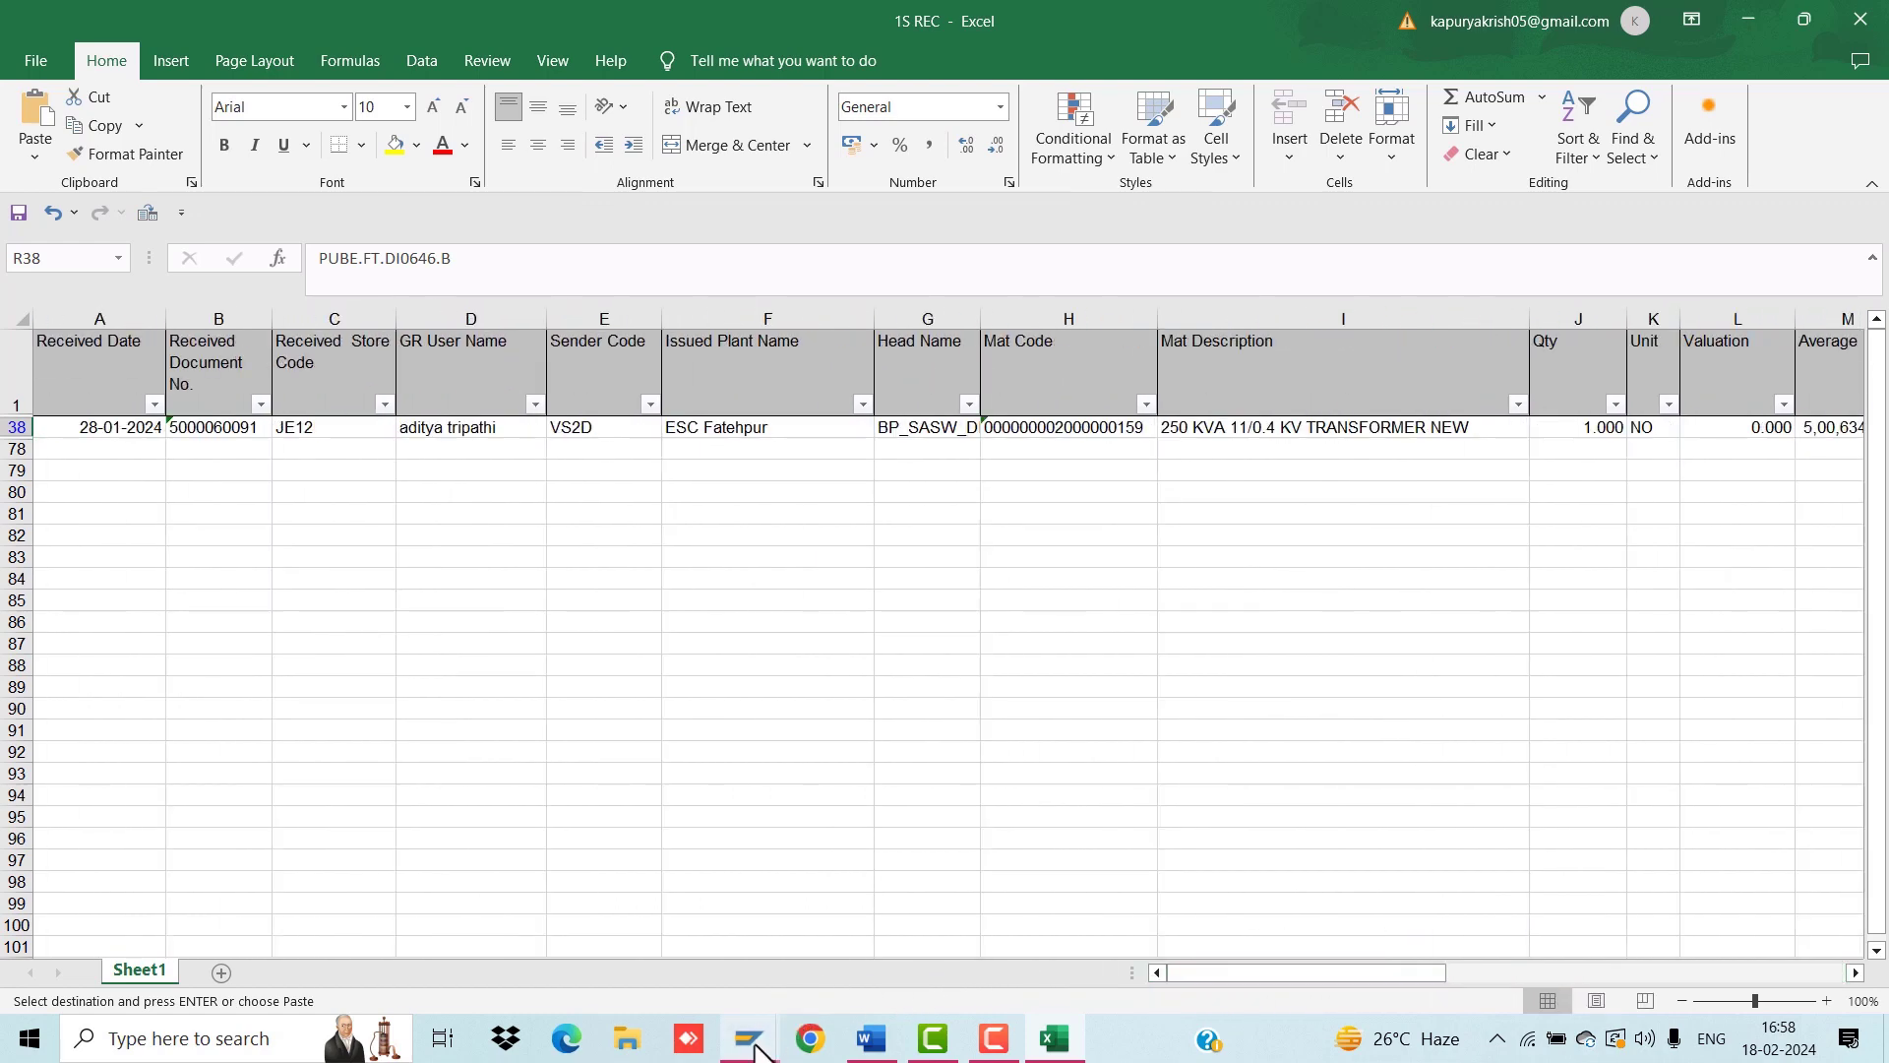
mouse_move(750, 1038)
click(935, 964)
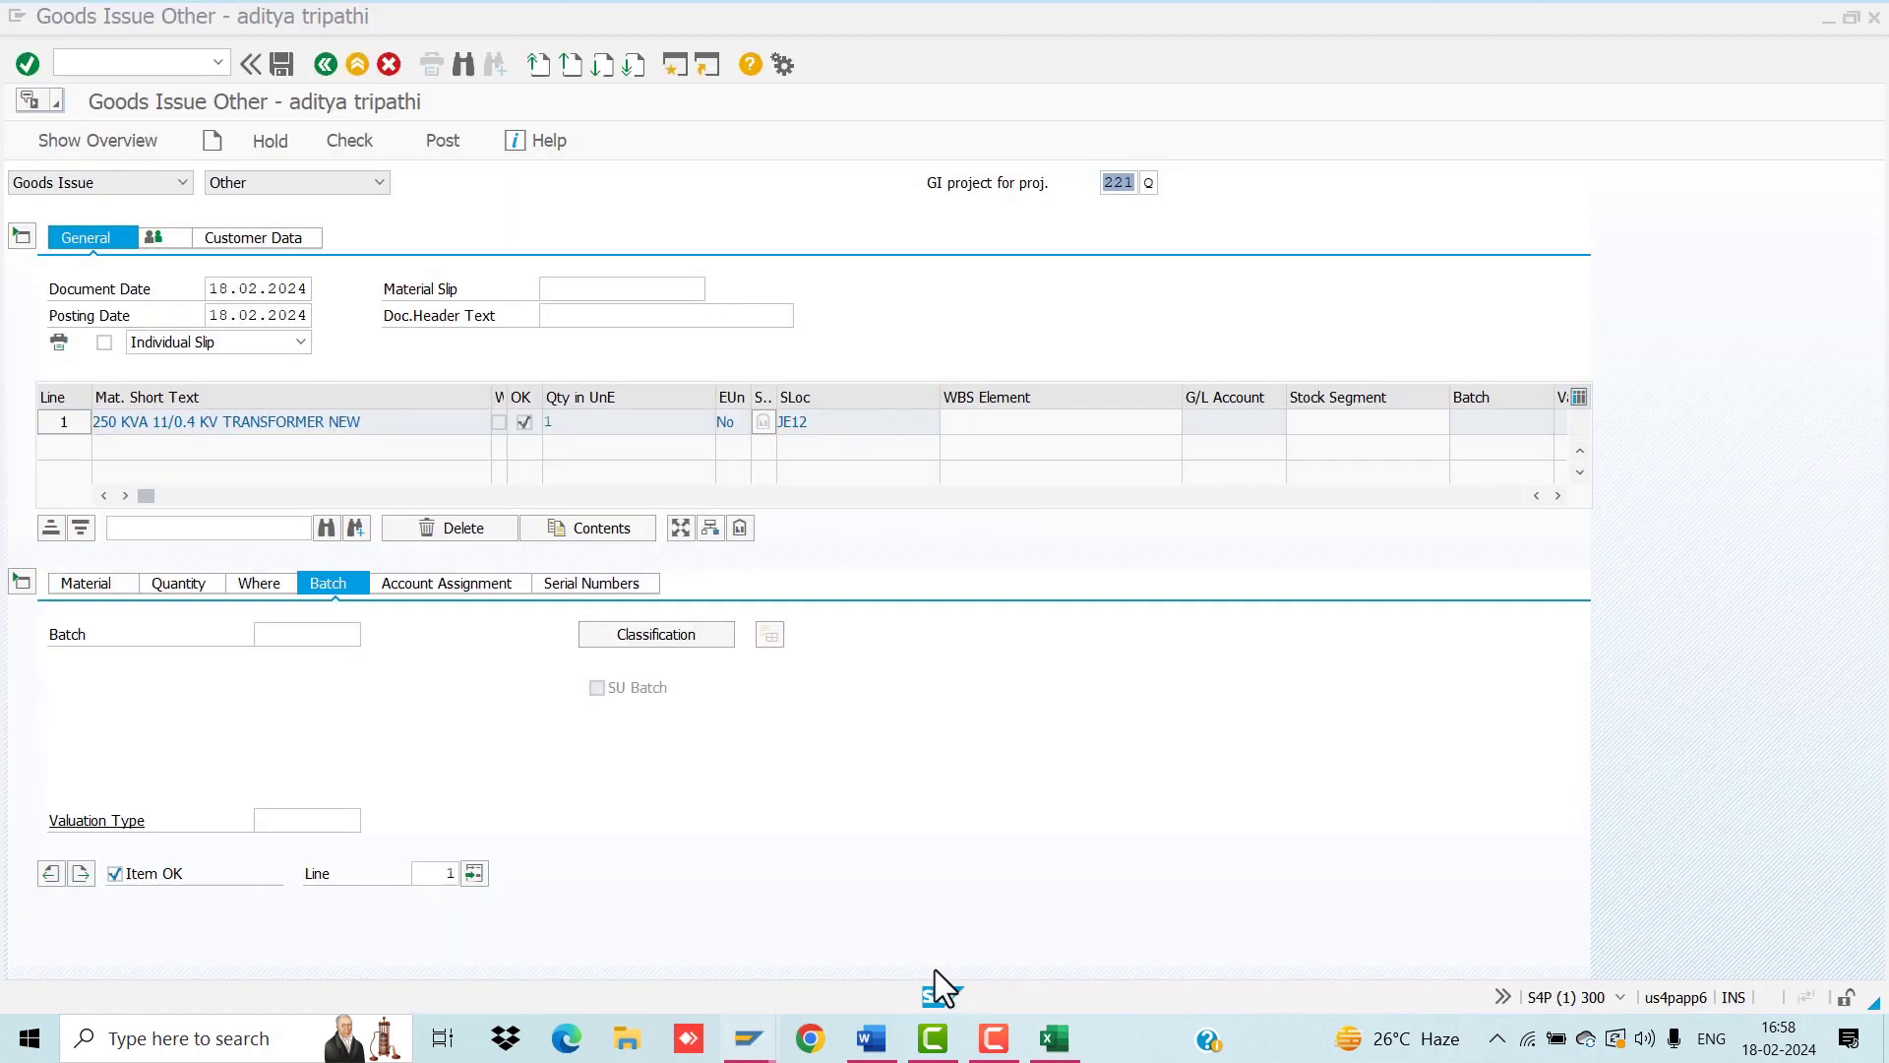
click(676, 67)
Step: Run ZMM0026 and enter plant V251 in the mapping selection
text(ZMM)
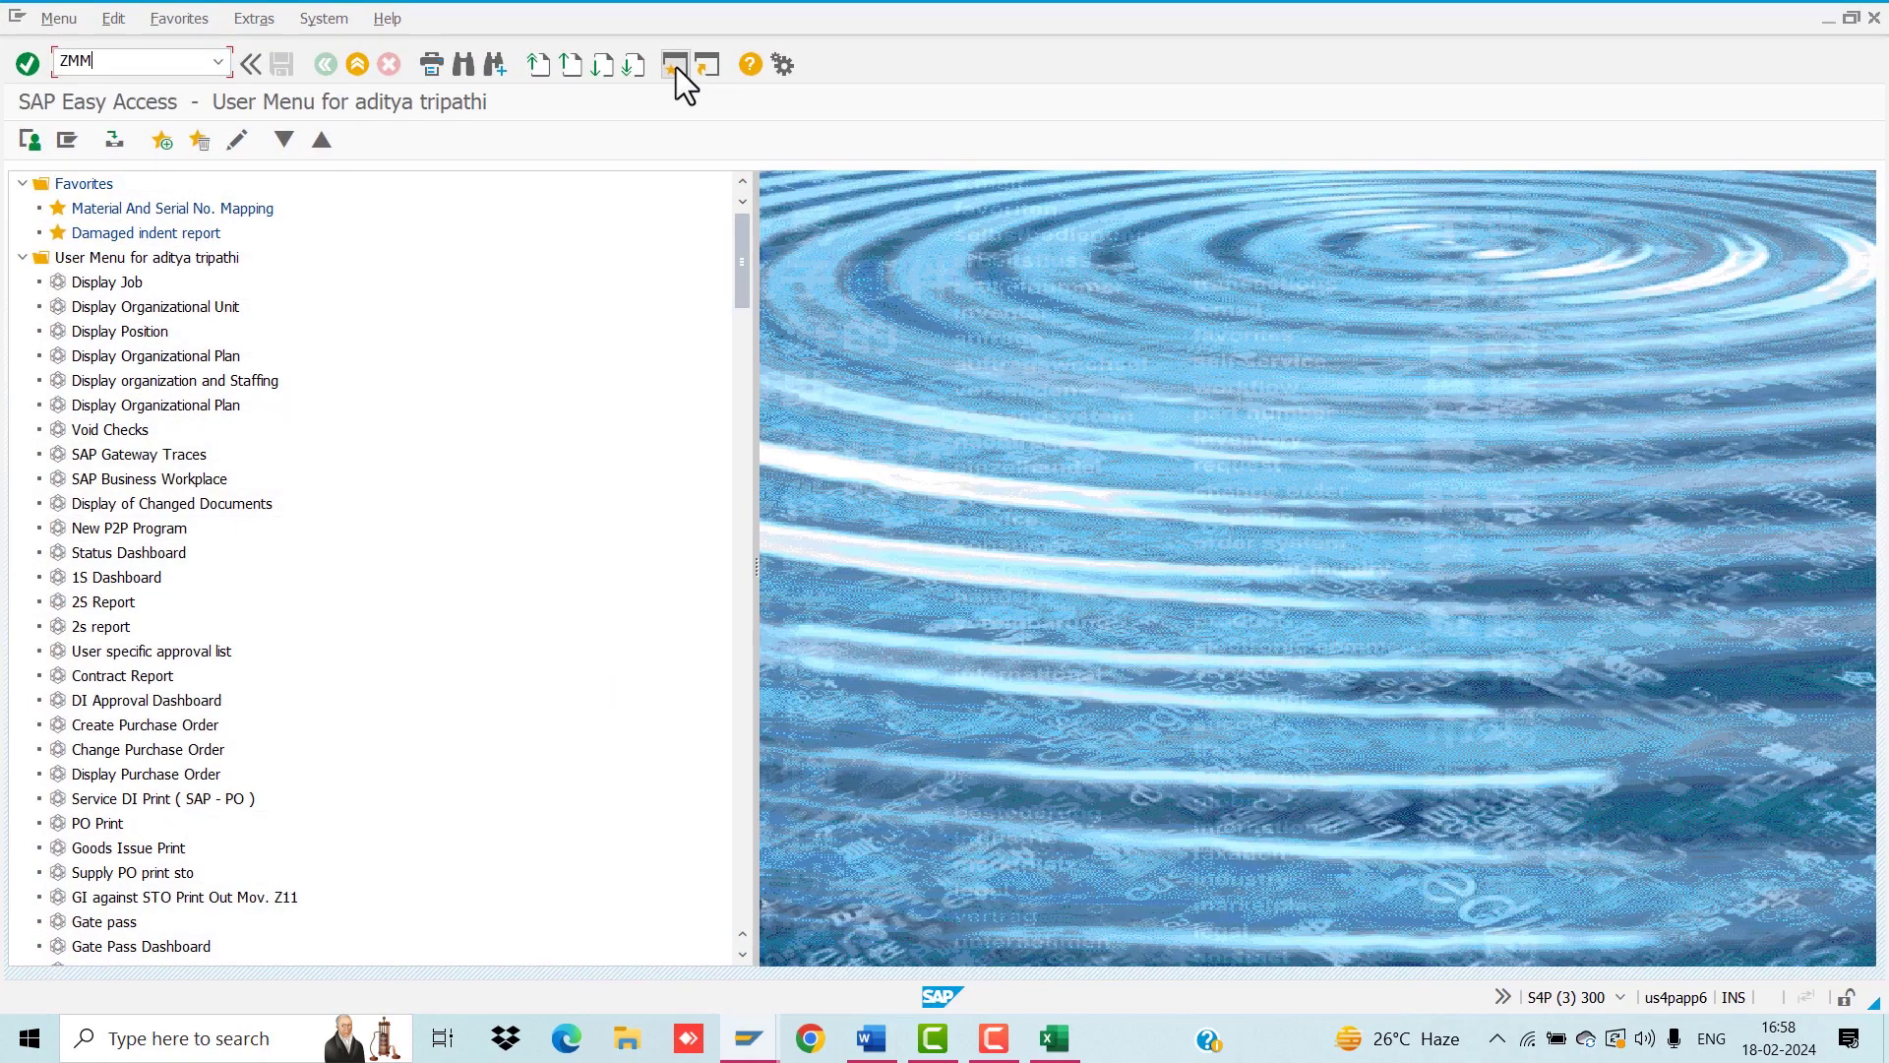
text(0026)
key(Return)
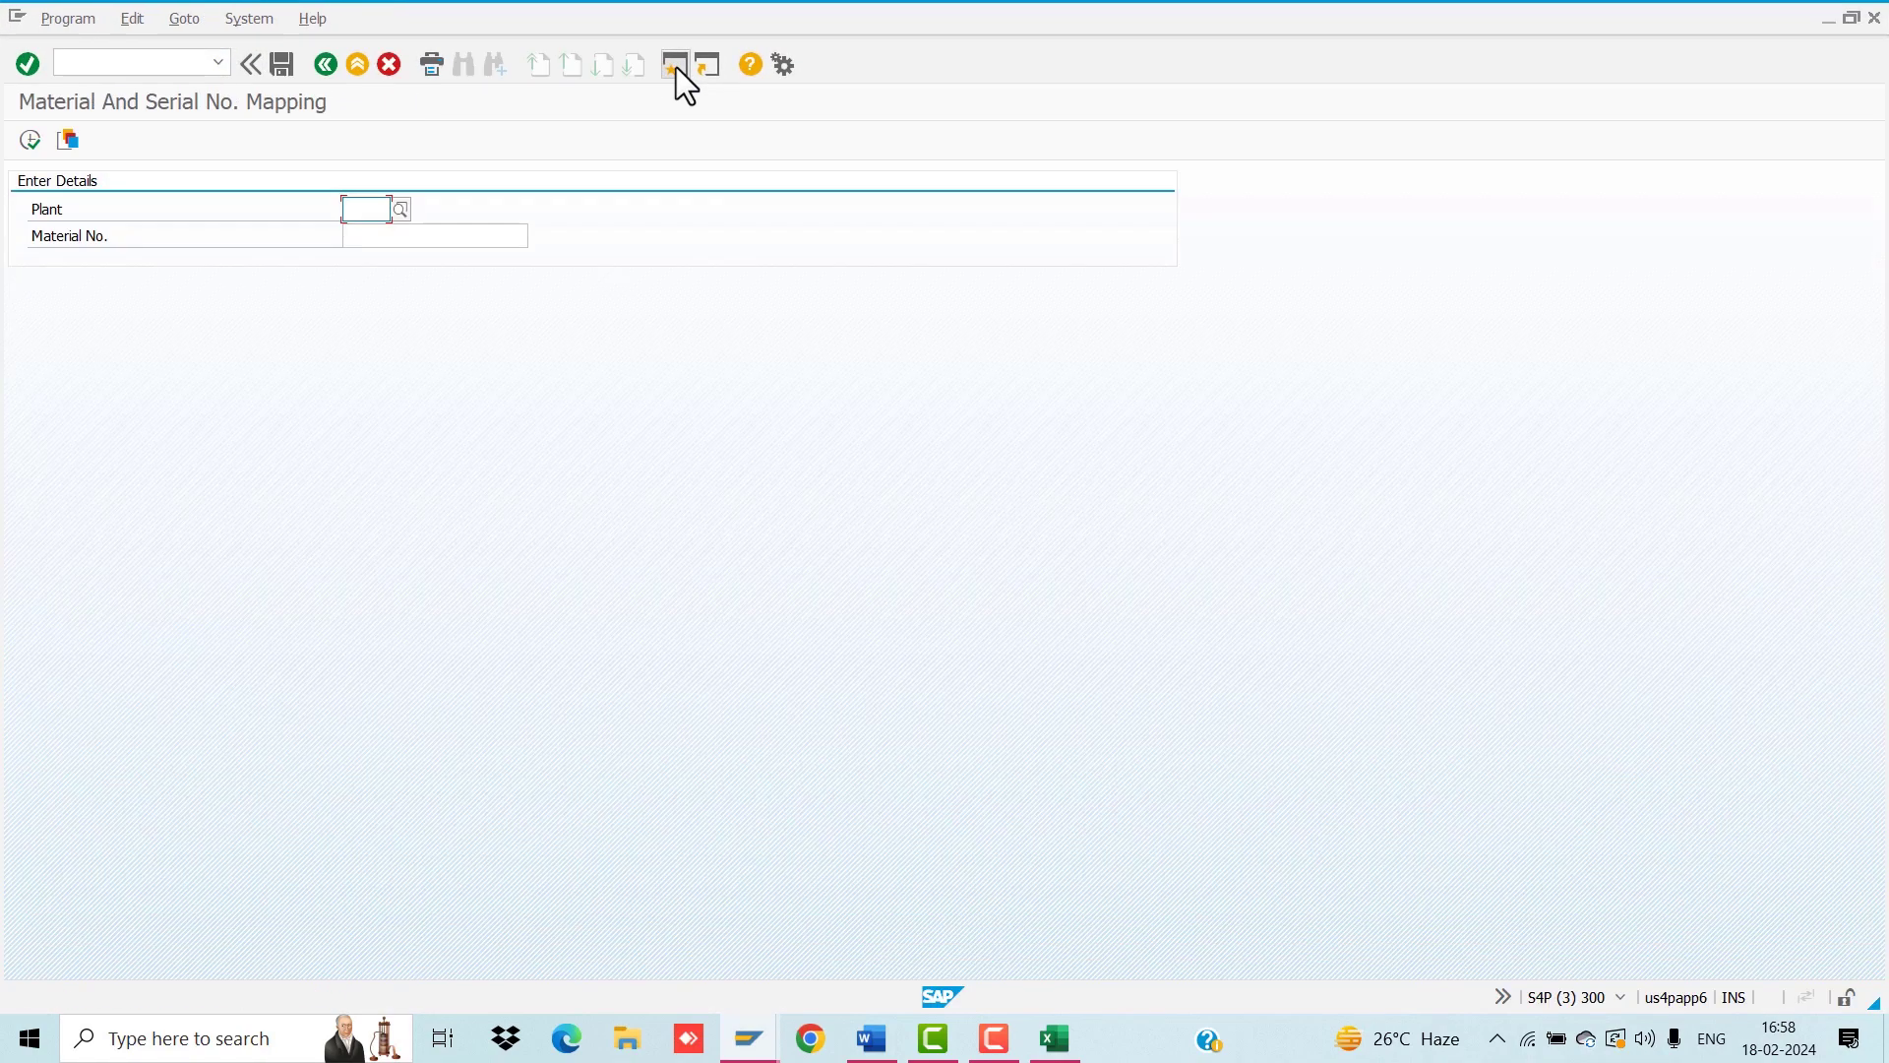
text(V251)
key(Tab)
key(space)
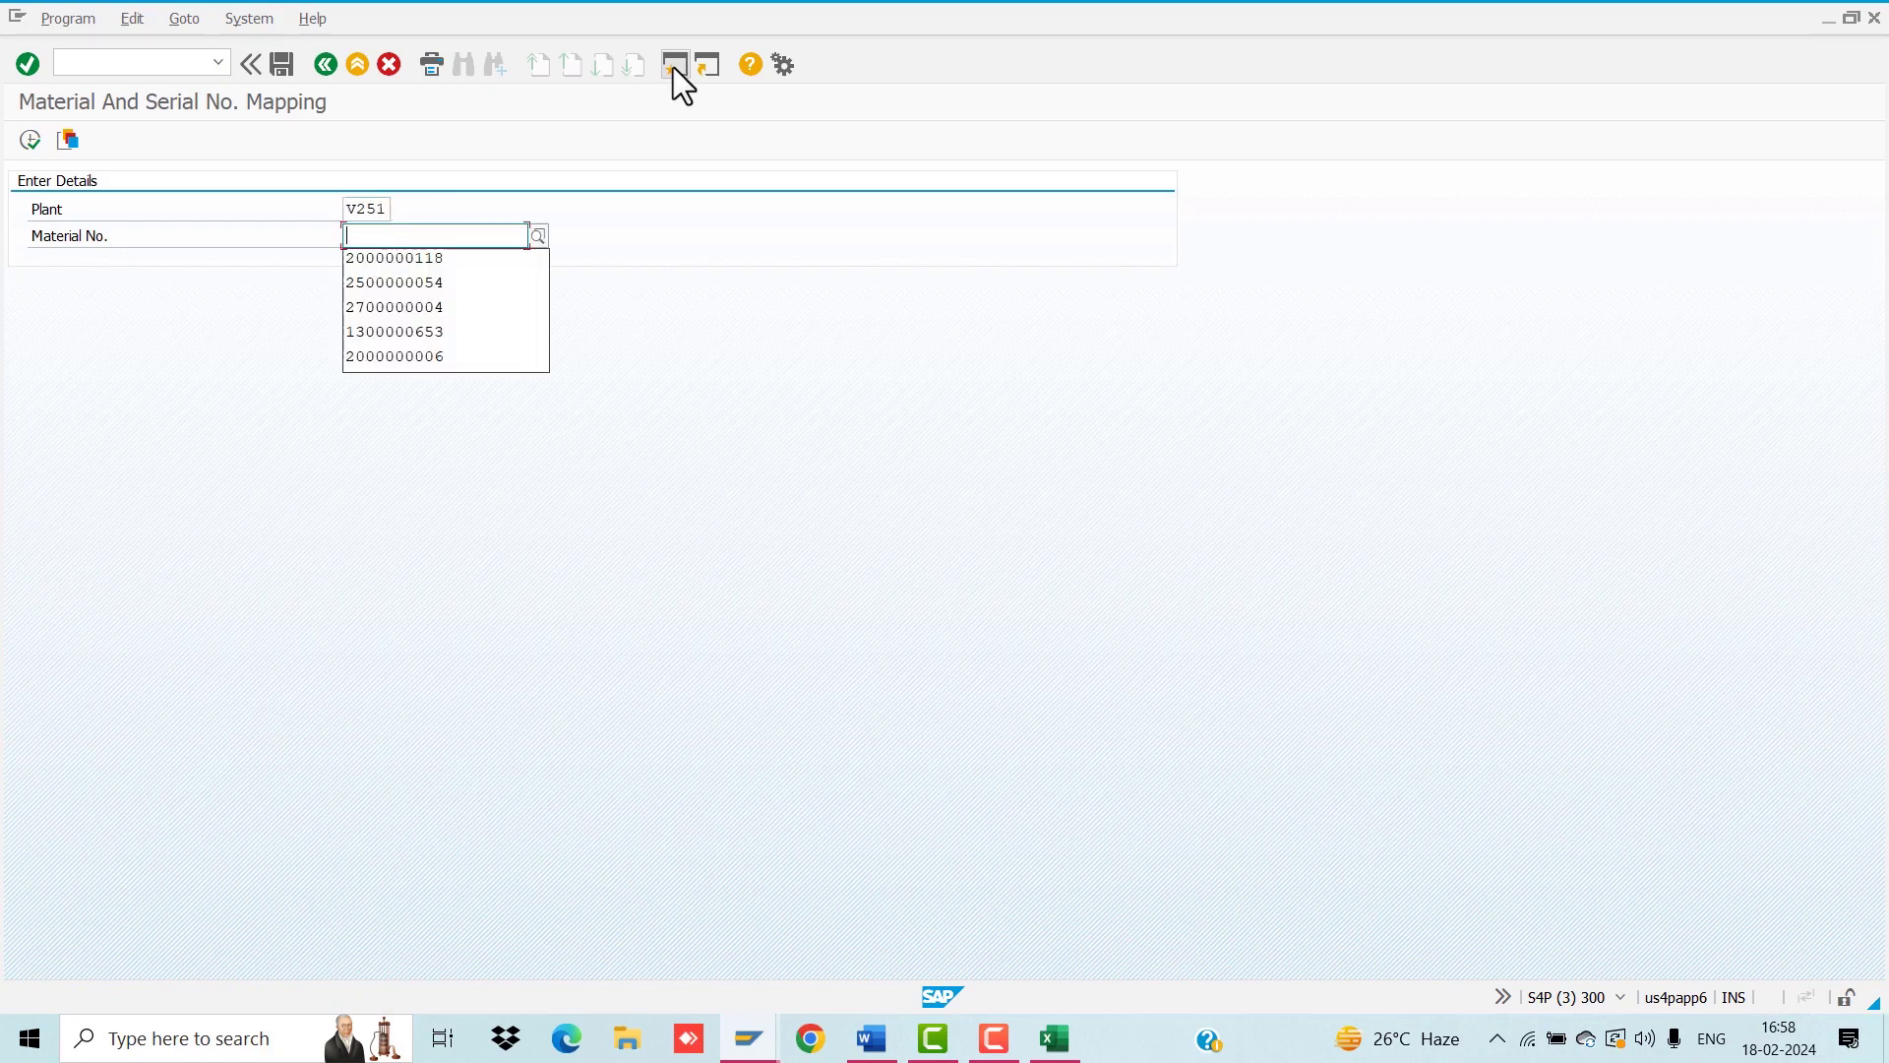
key(alt+Tab)
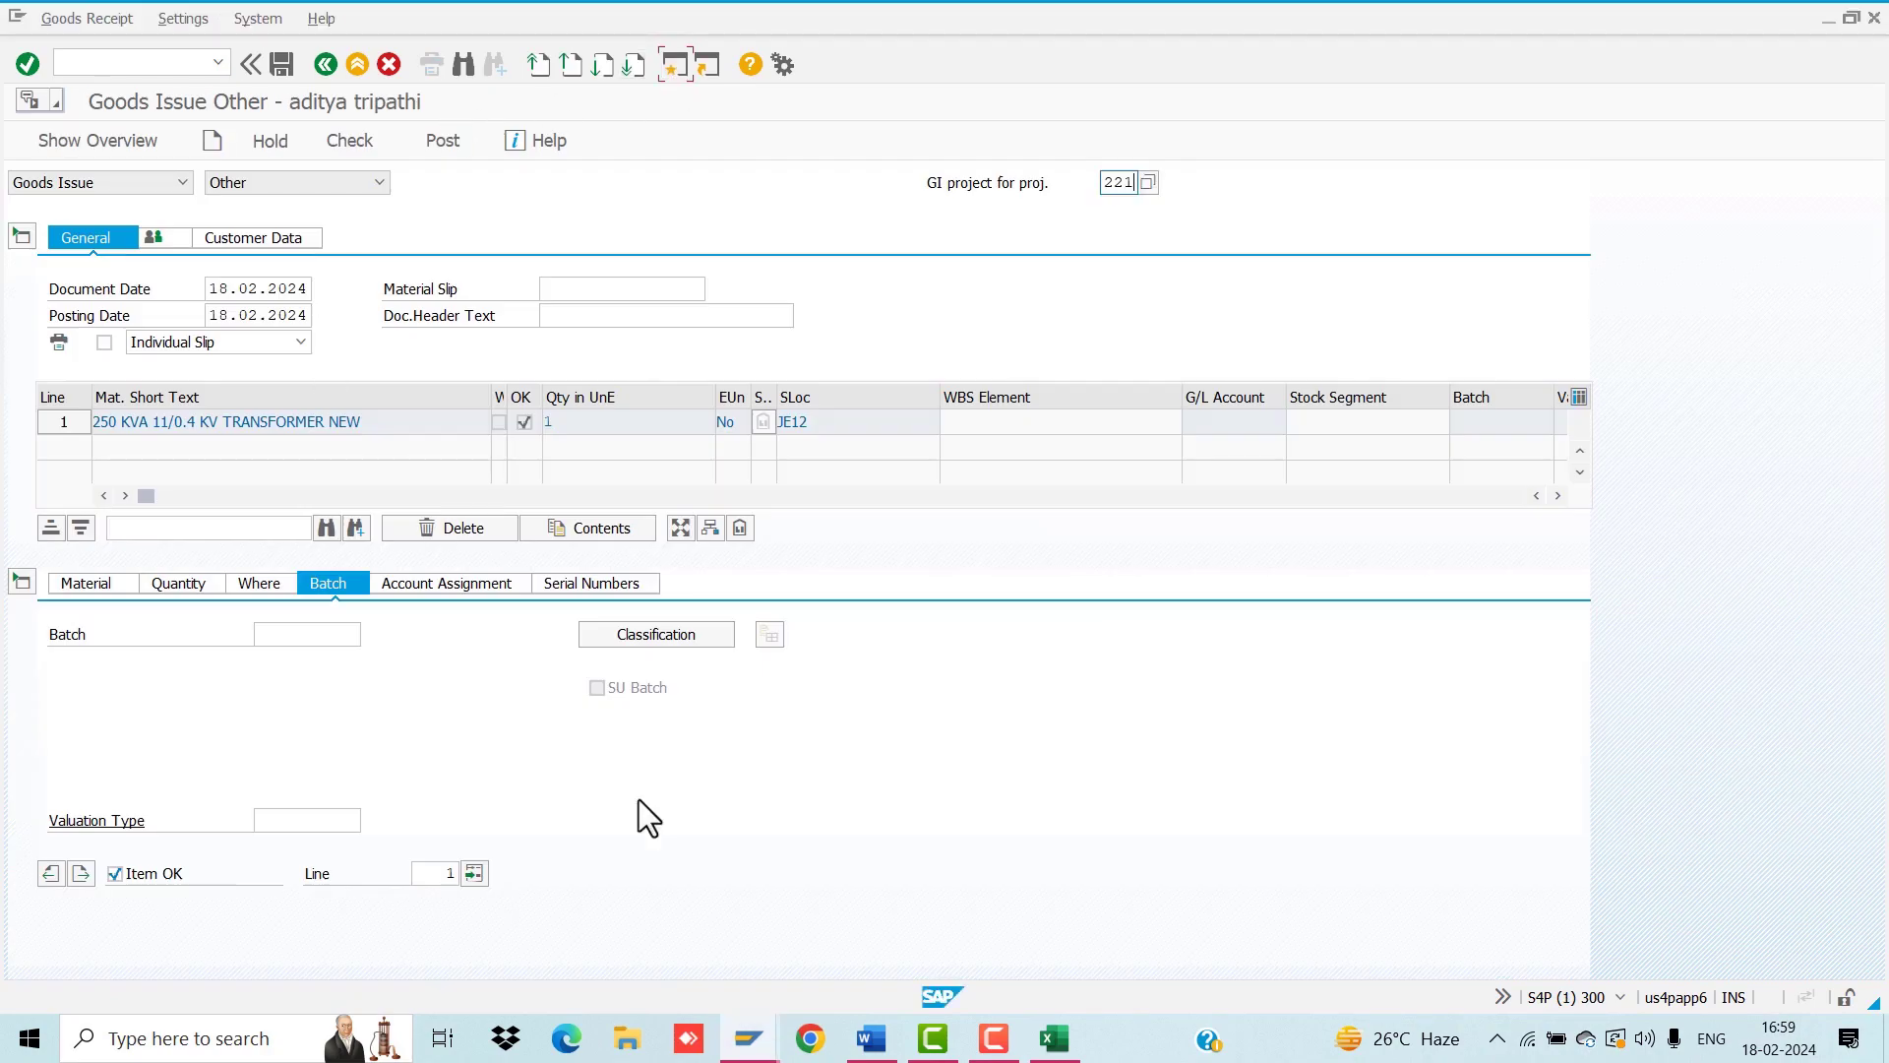
click(1054, 1038)
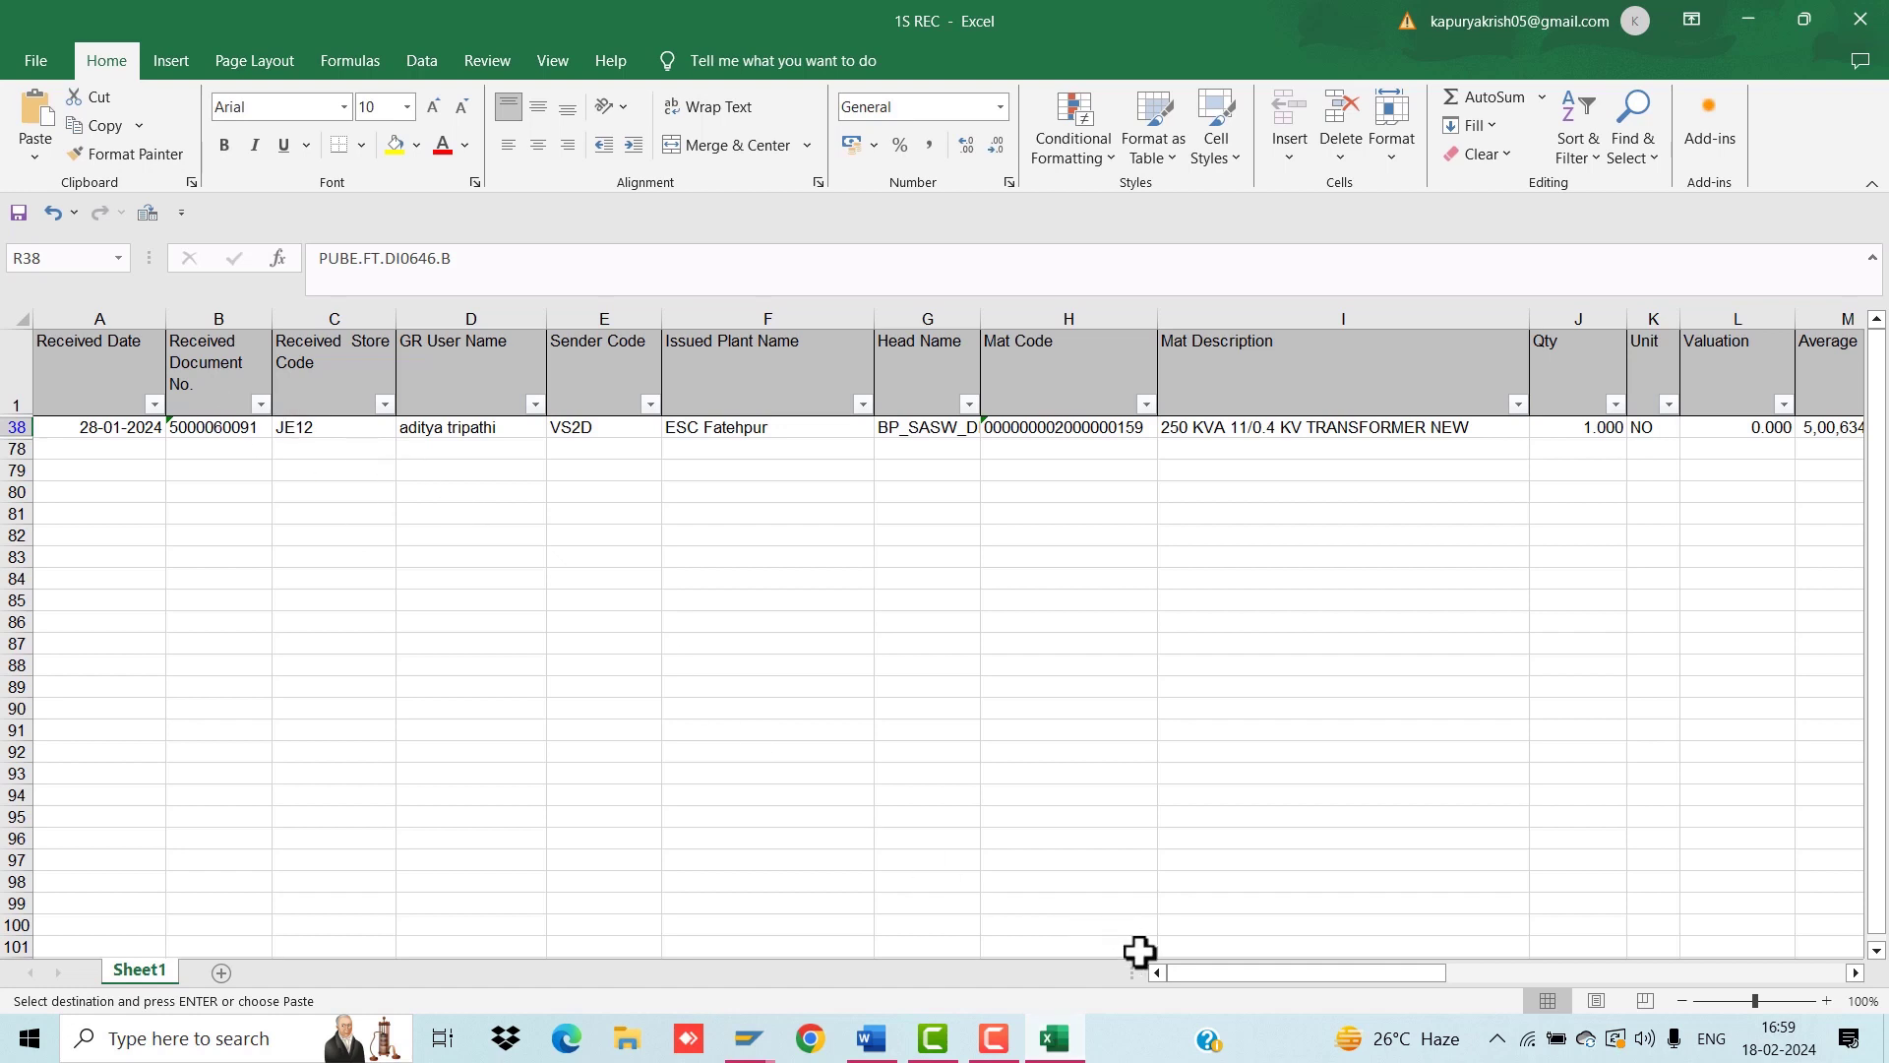
click(1063, 433)
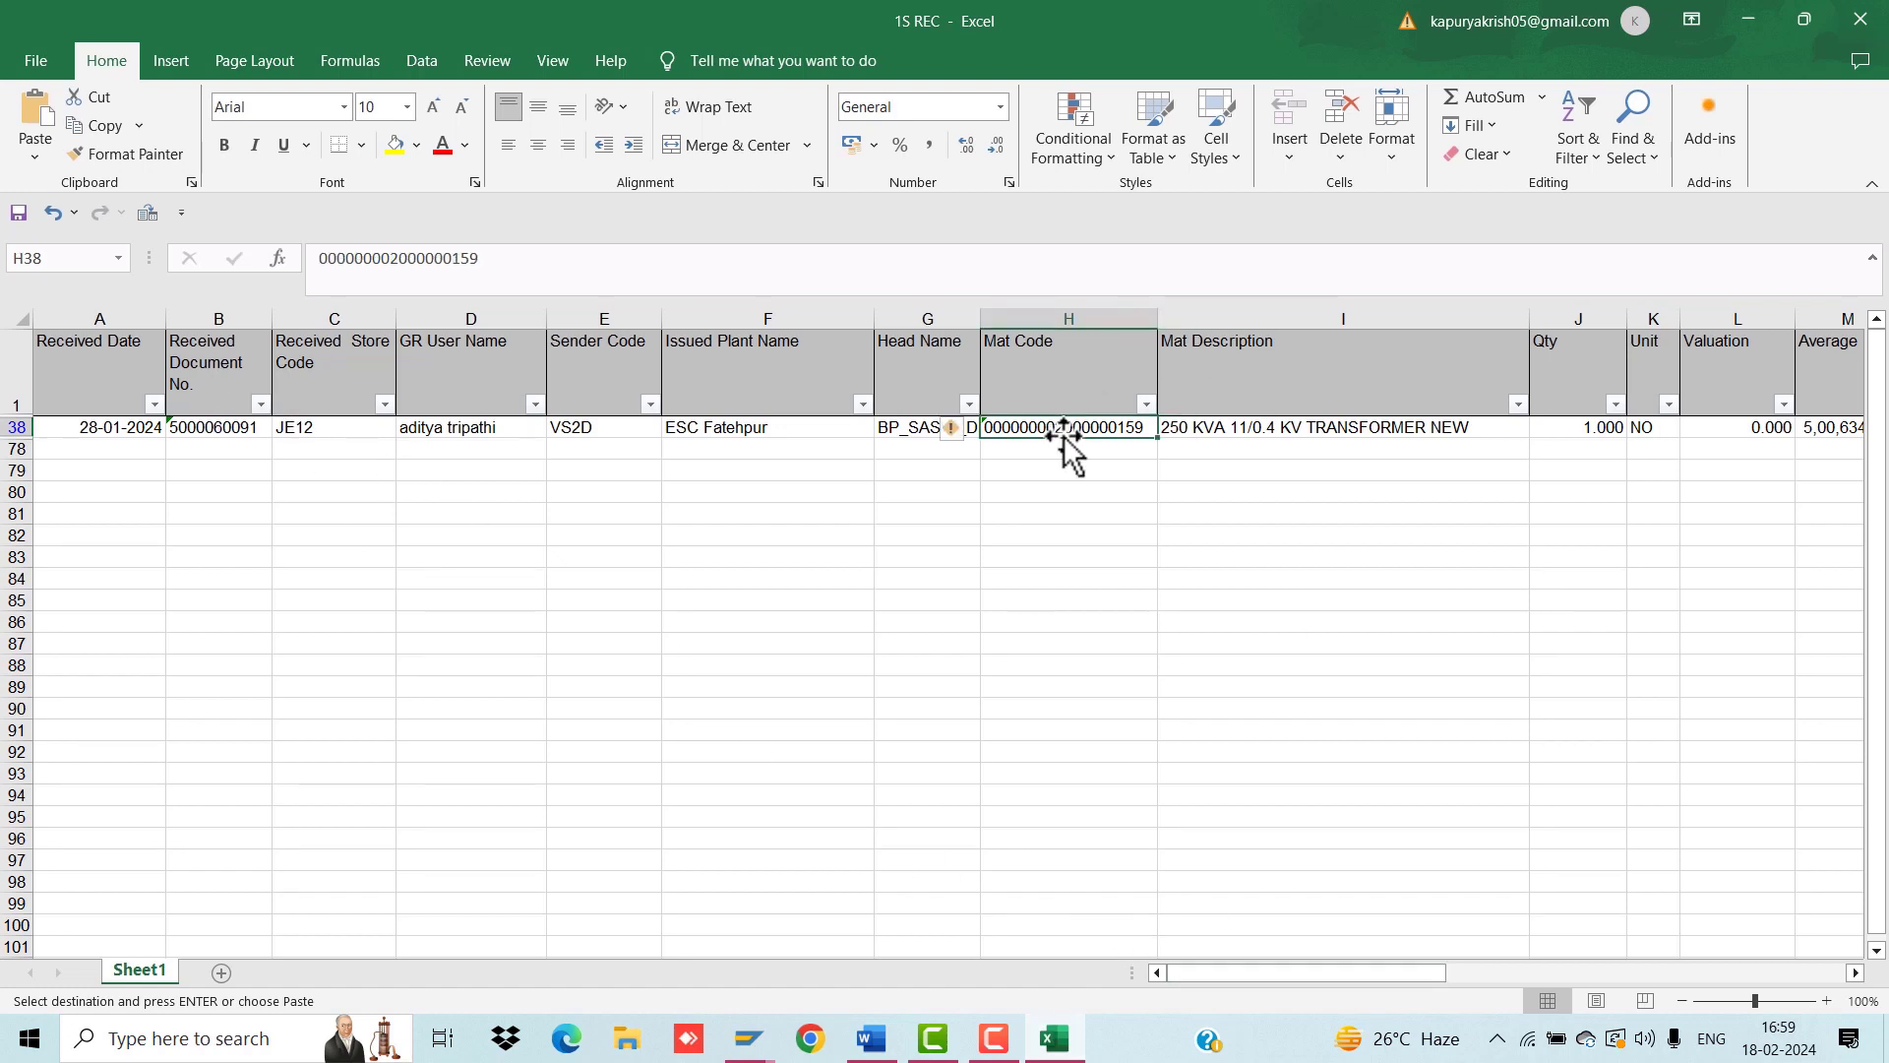
mouse_move(750, 1035)
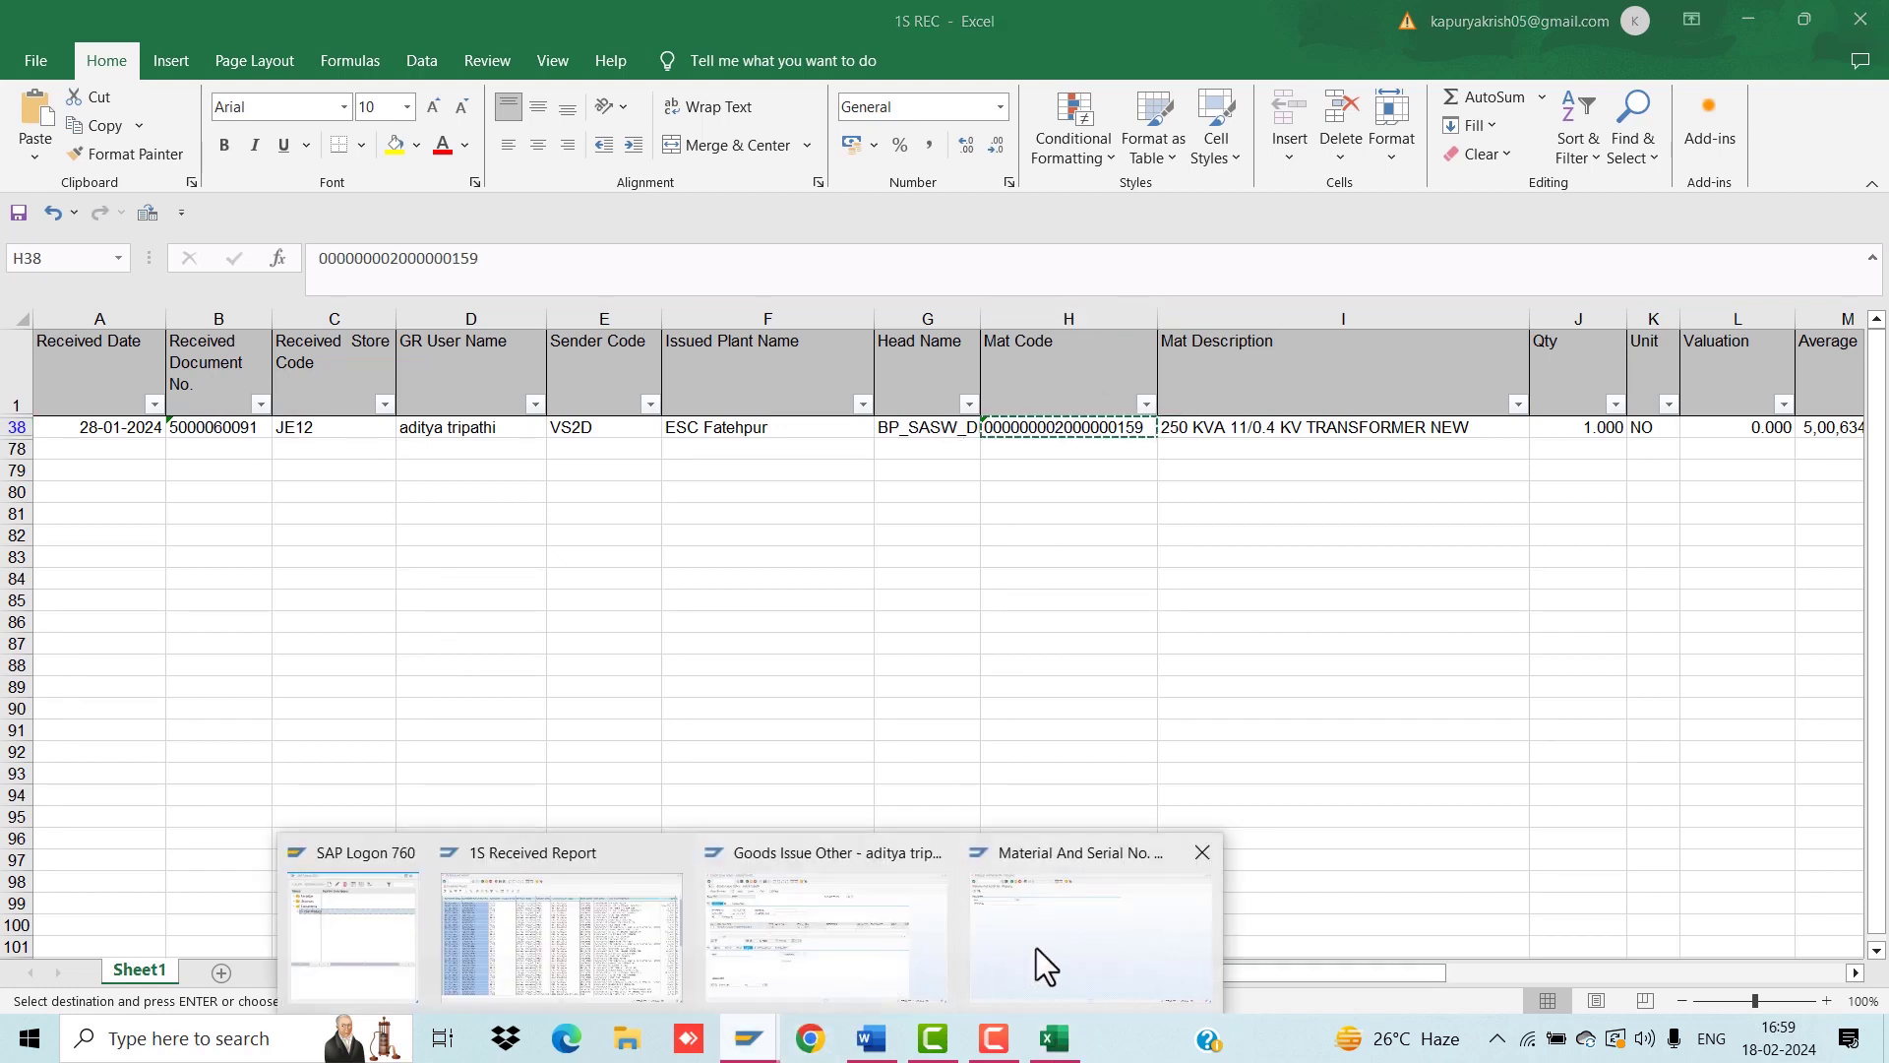
click(1036, 947)
key(ctrl+v)
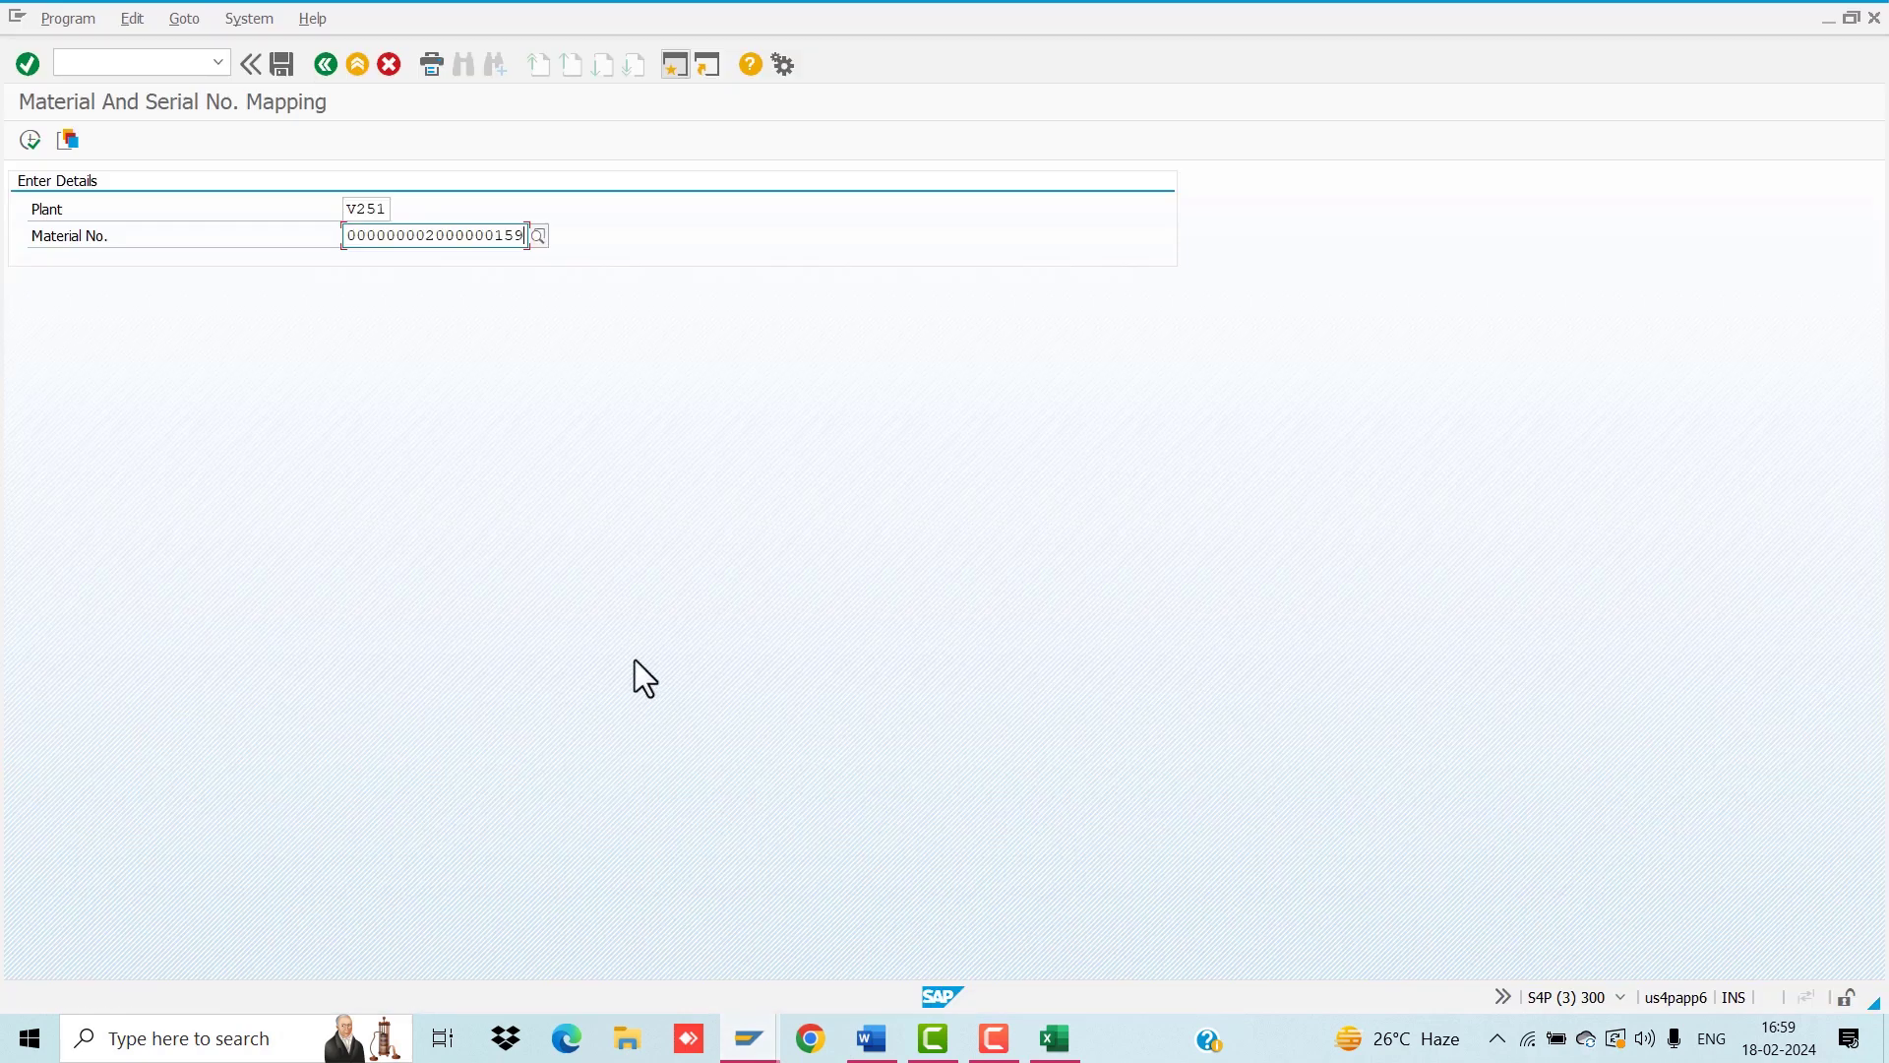
click(23, 143)
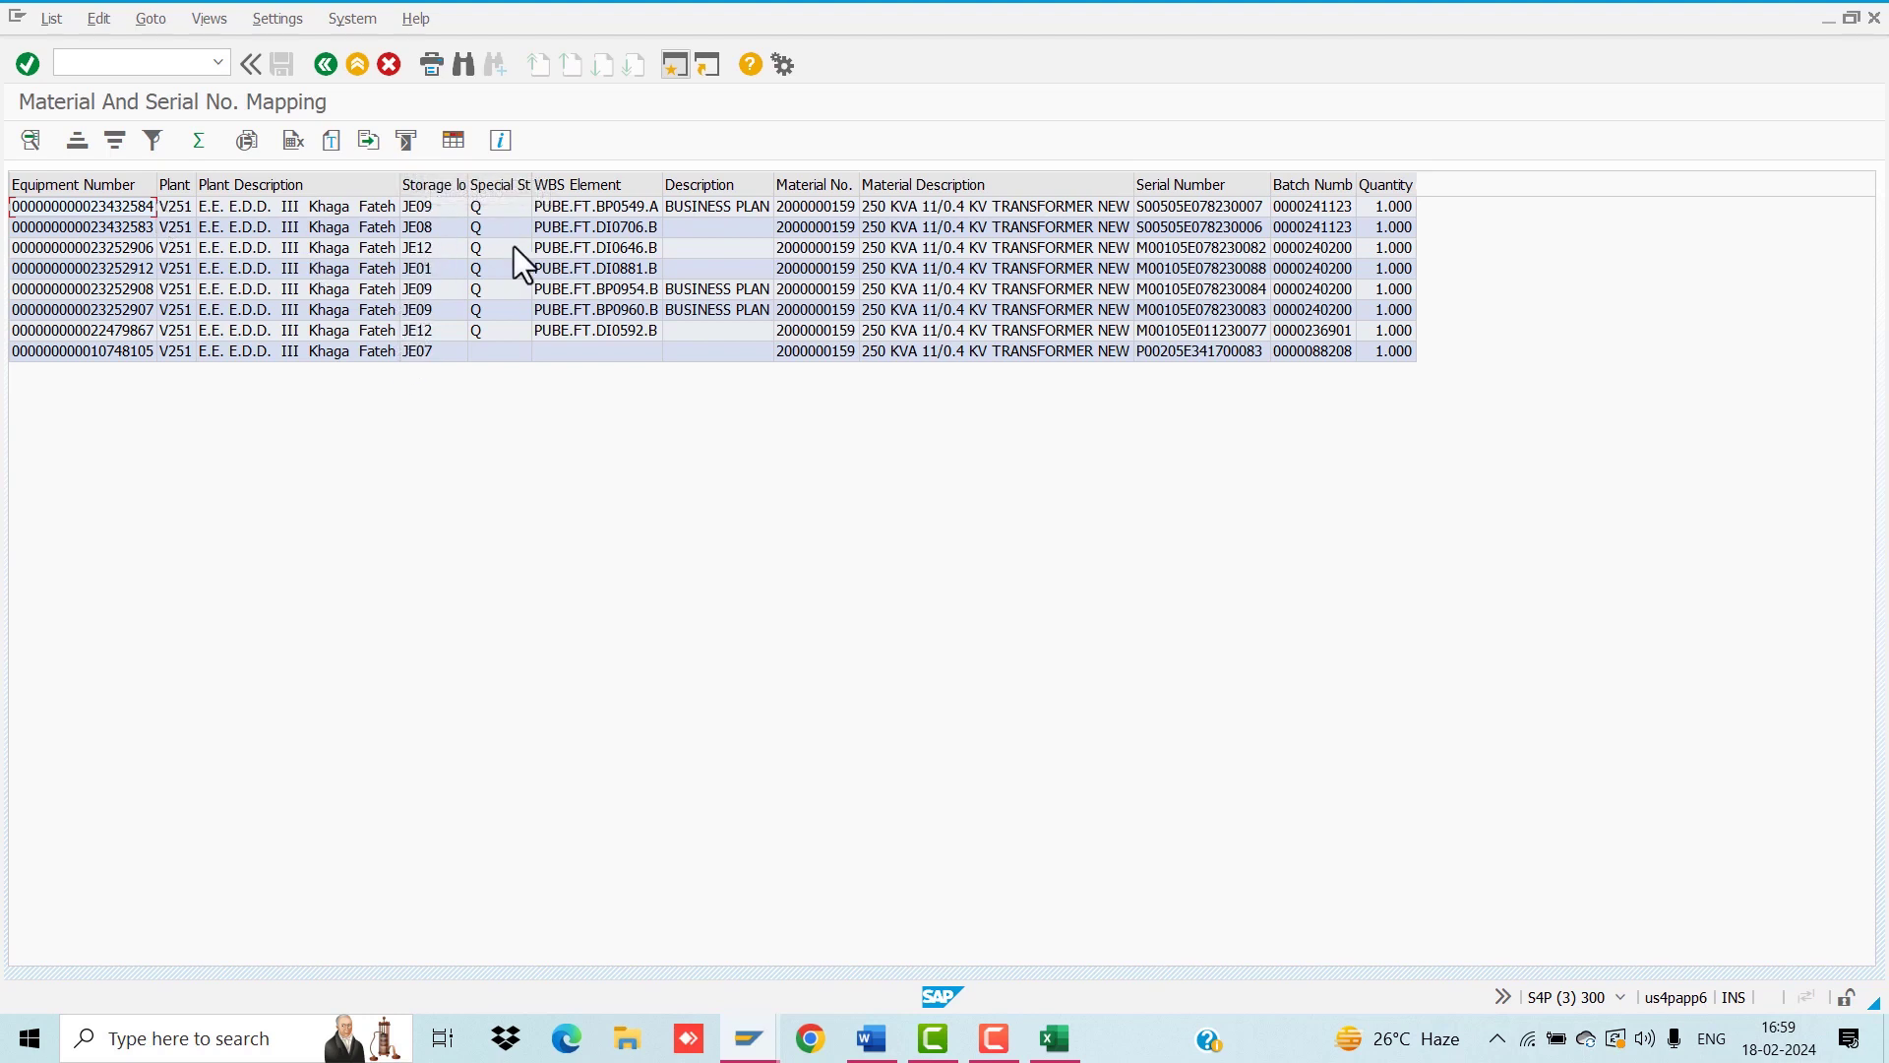
Step: Filter the Storage location column to JE12, leaving two transformers
click(440, 249)
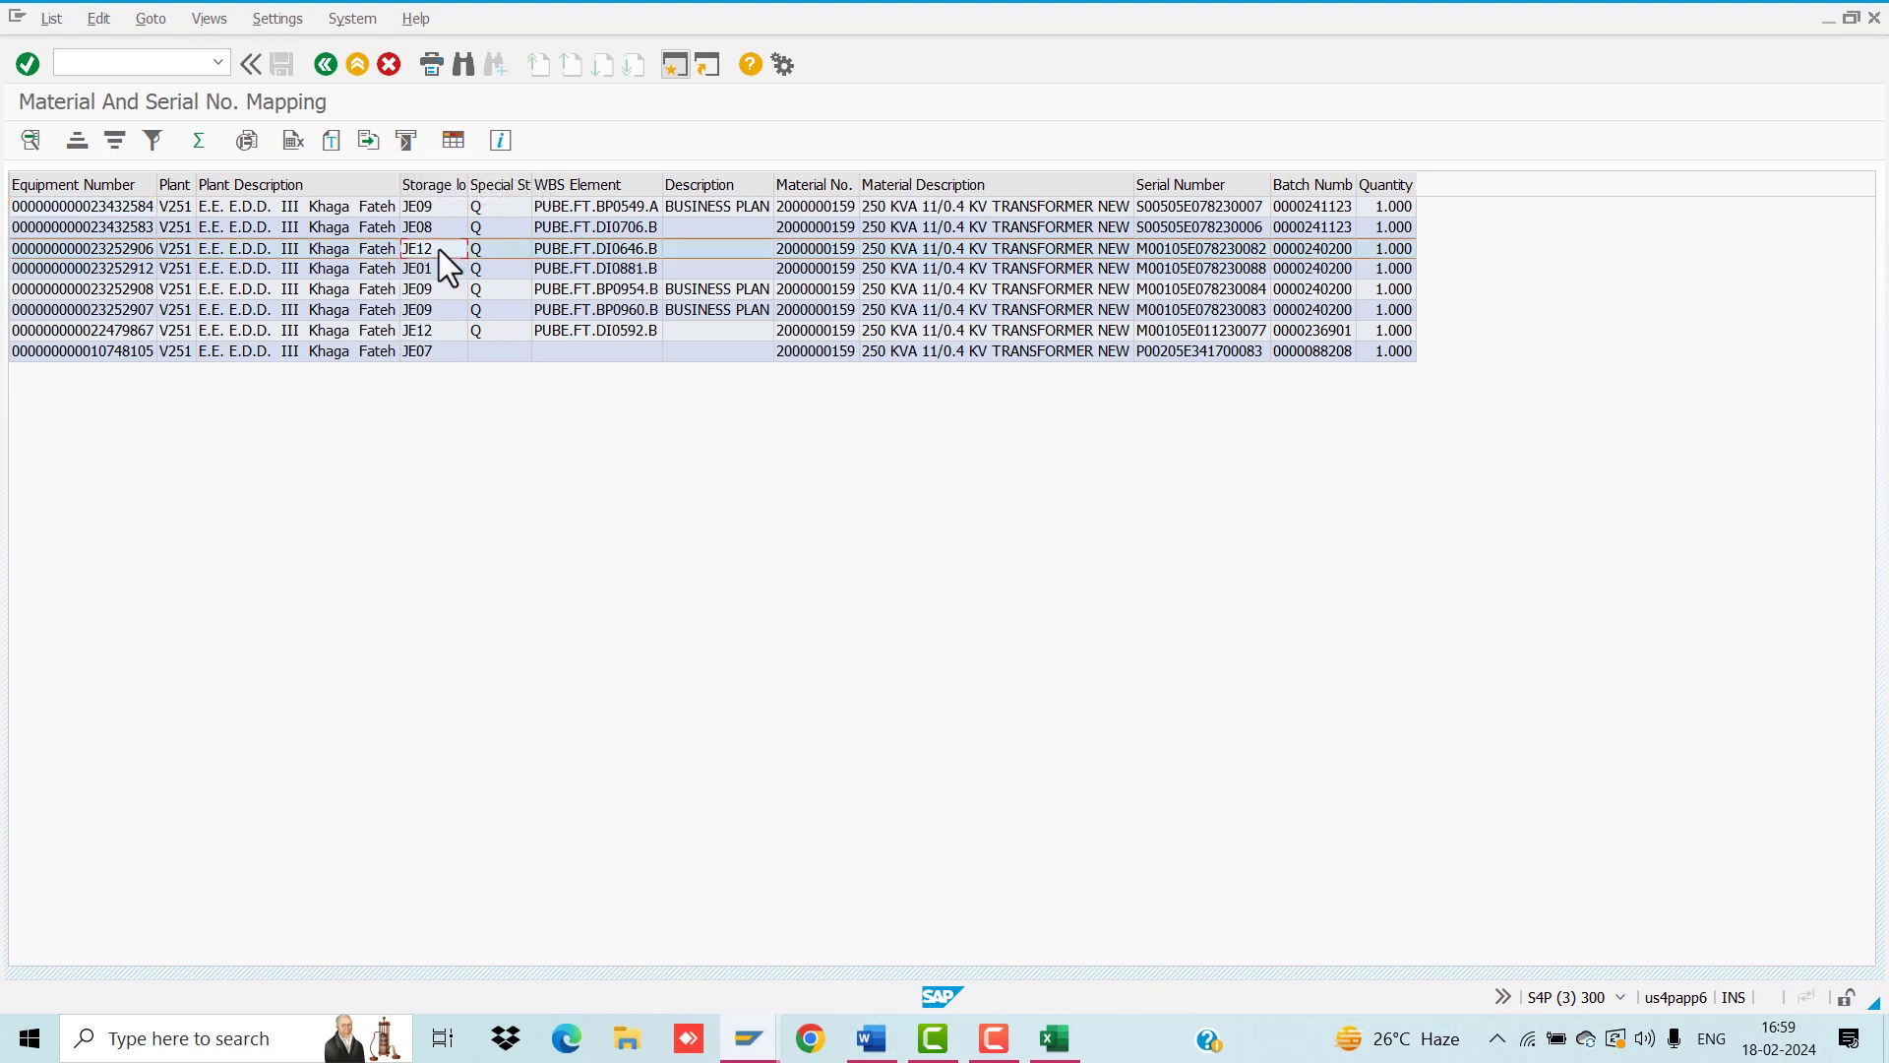
click(419, 183)
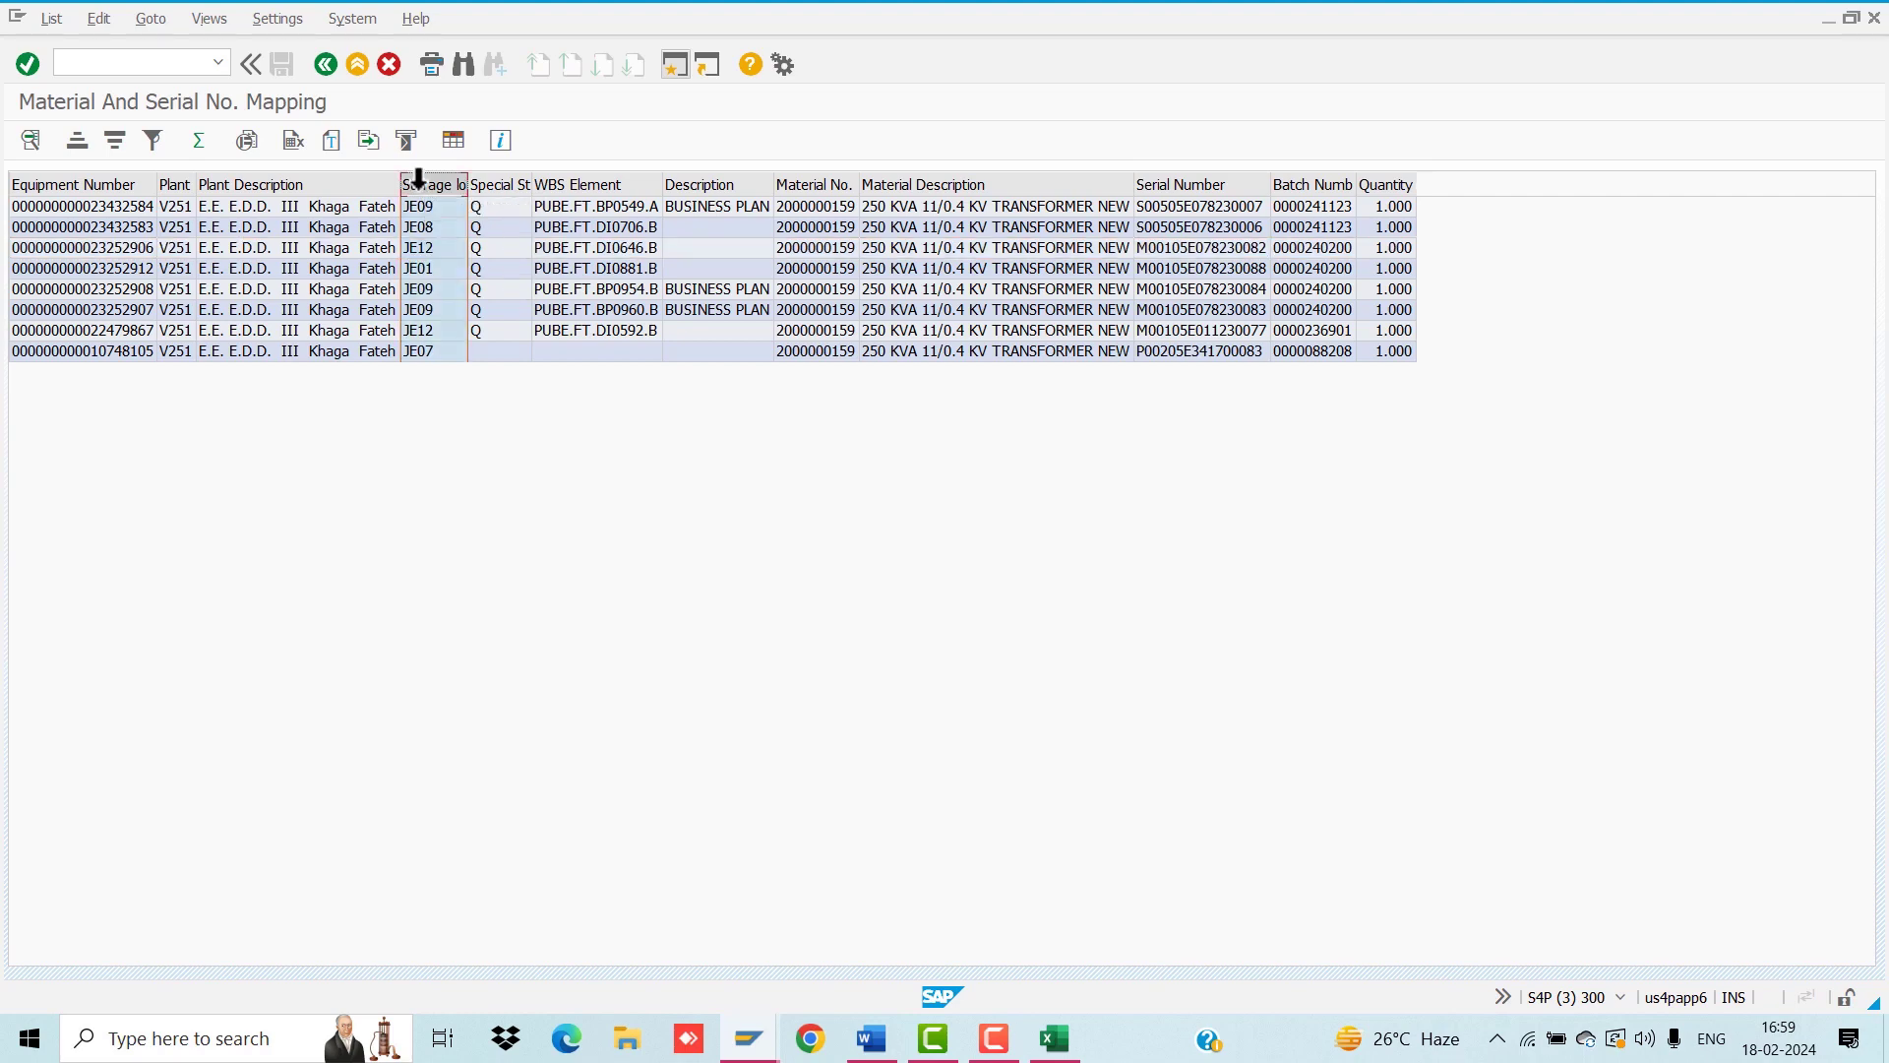
click(152, 141)
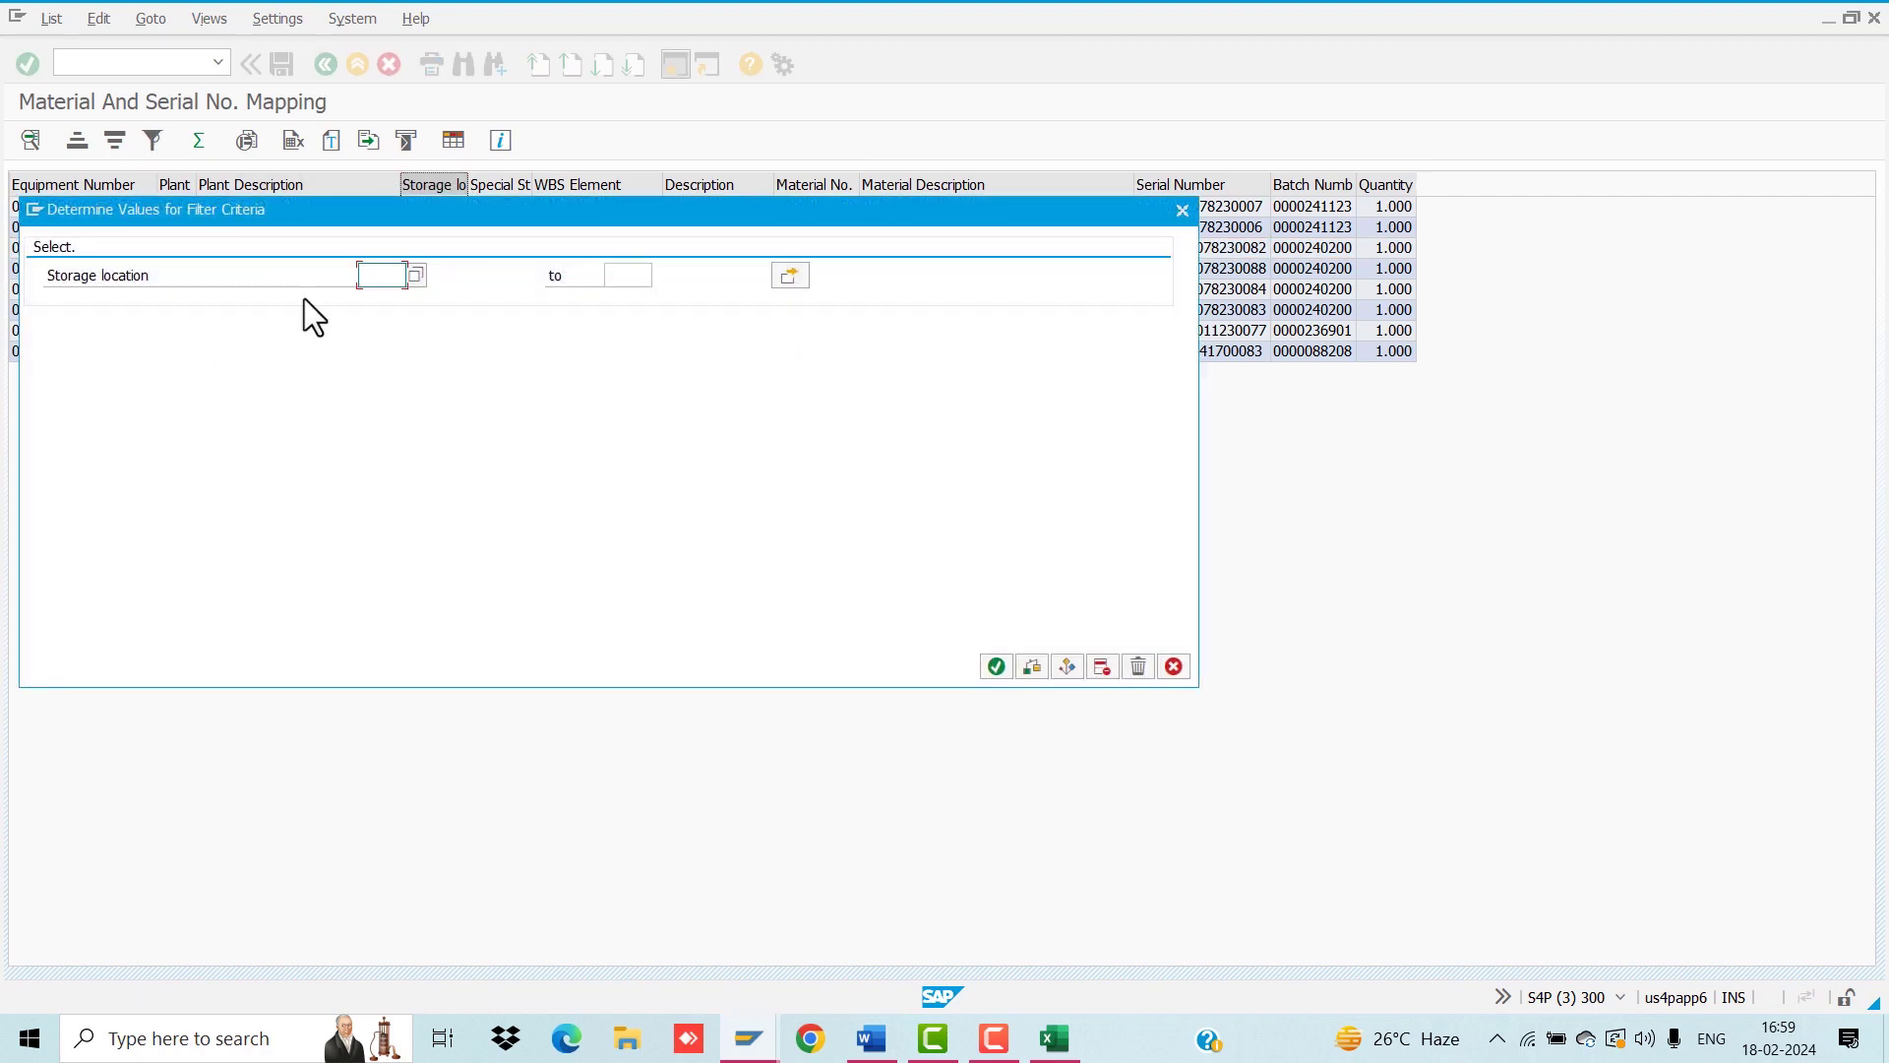
text(JE12)
key(Return)
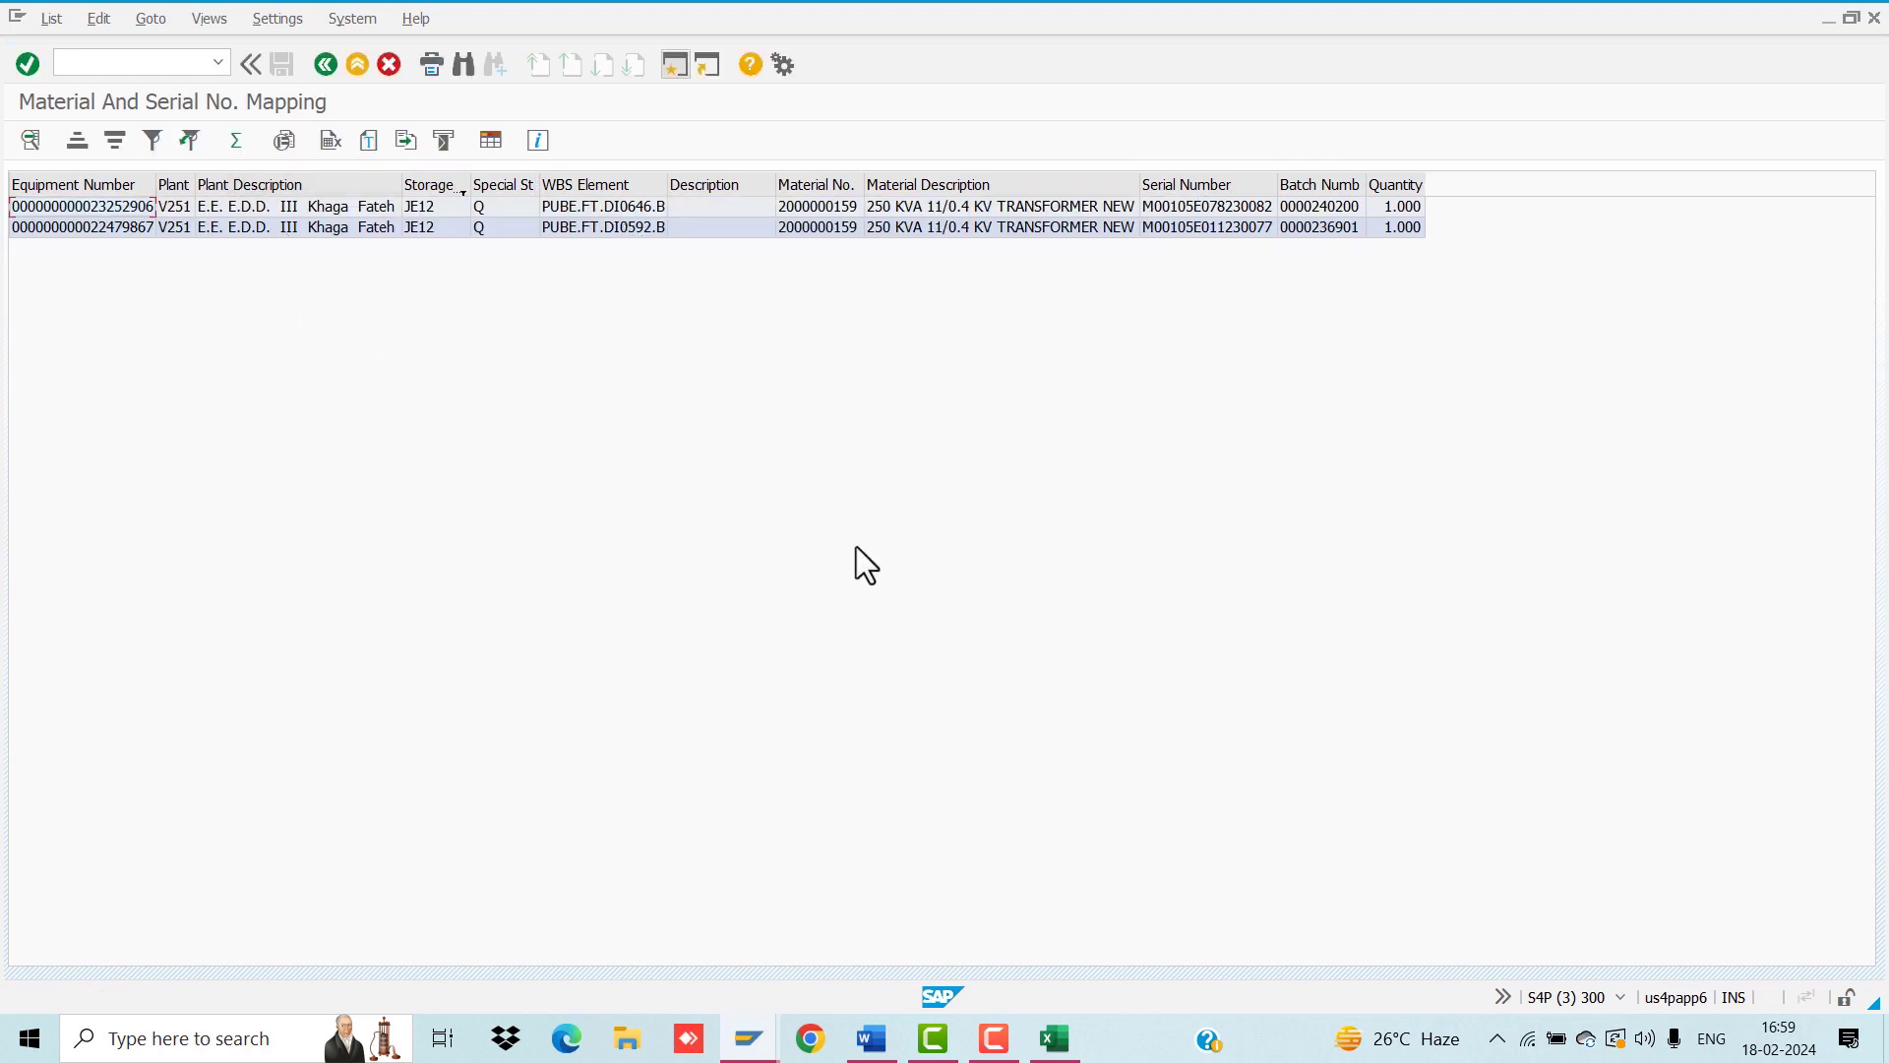
mouse_move(749, 1037)
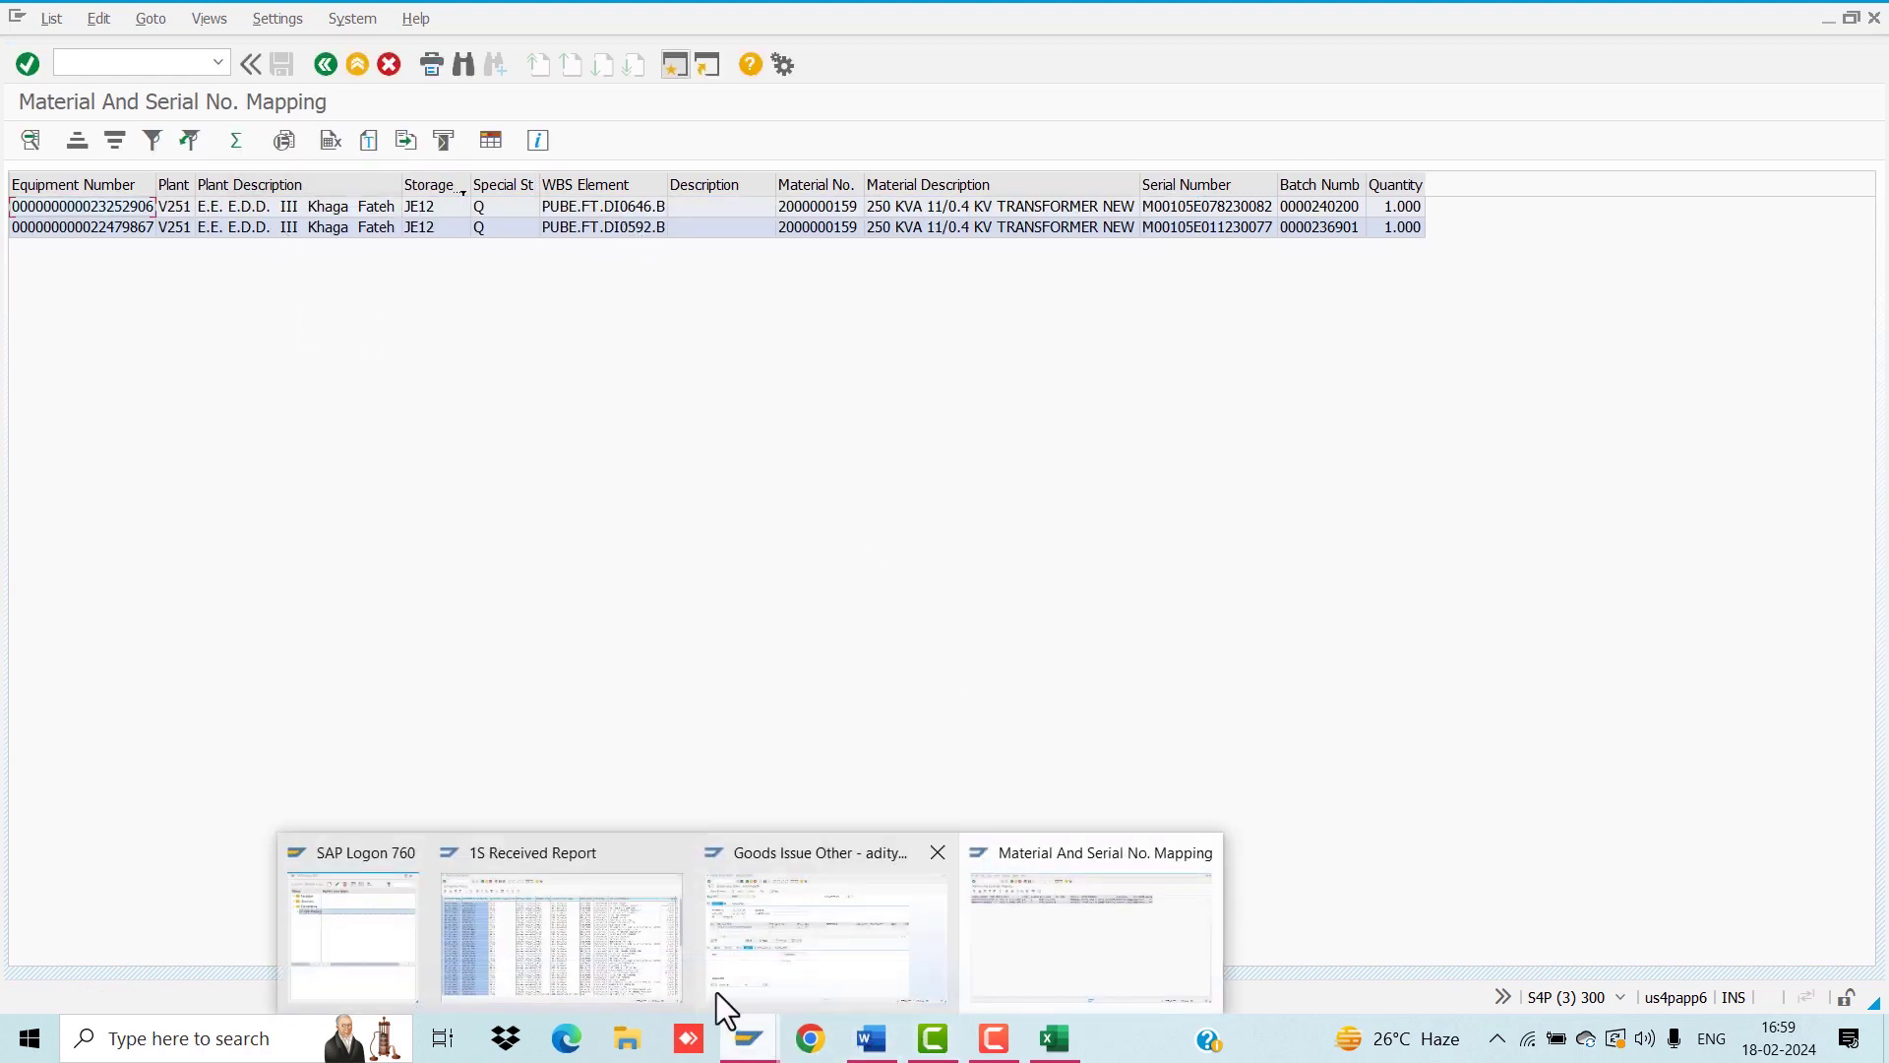
click(721, 984)
click(248, 582)
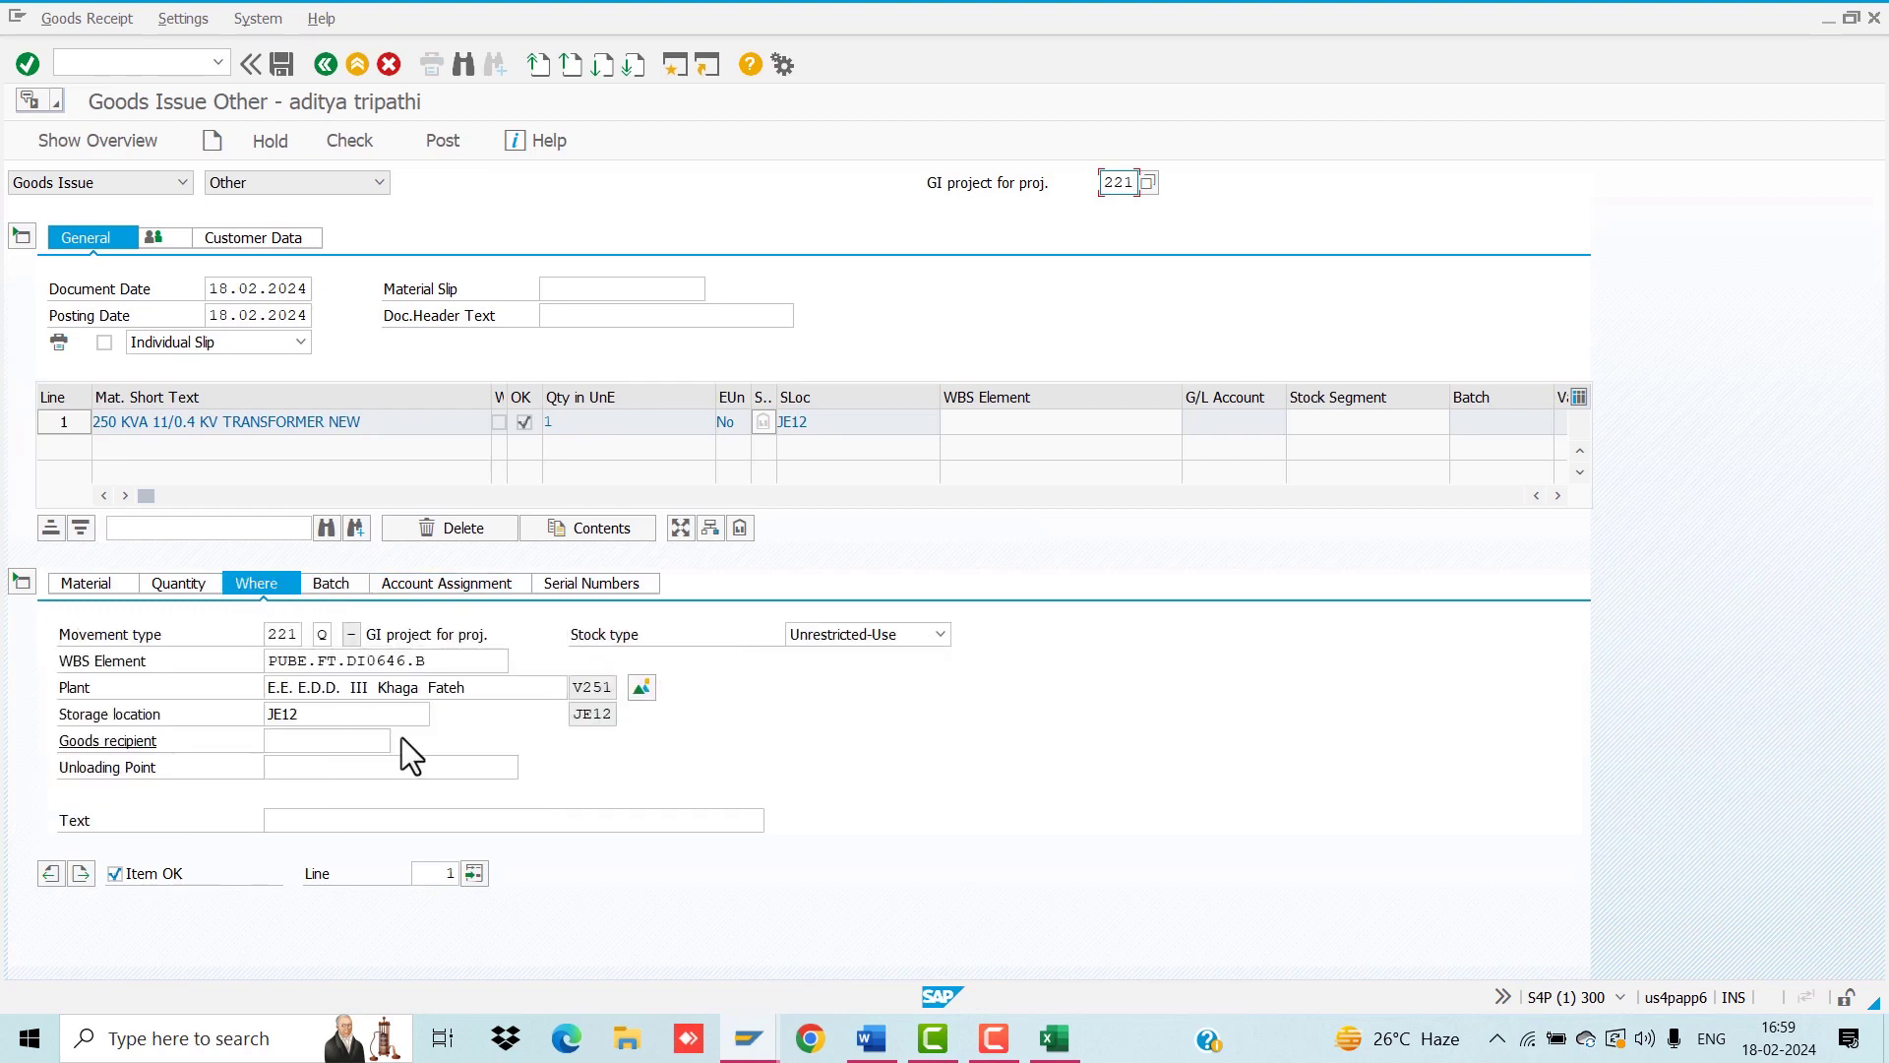
click(328, 585)
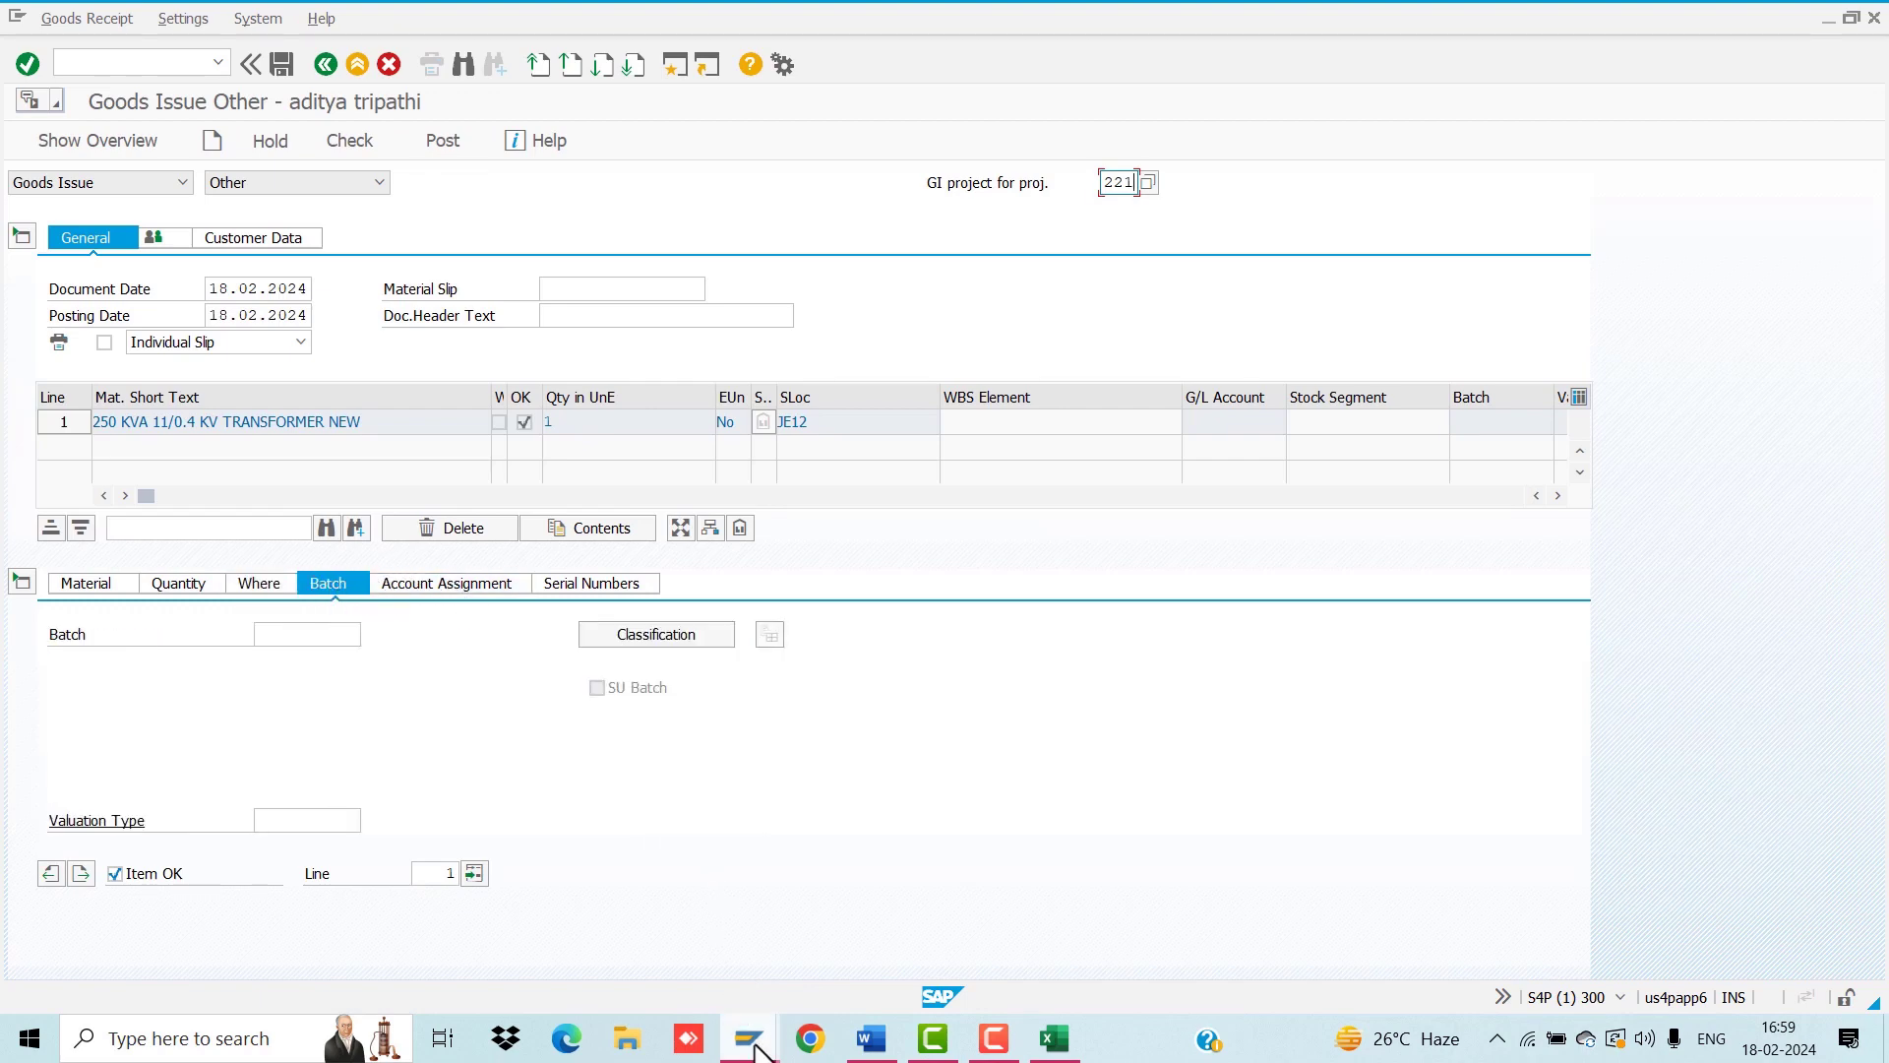
mouse_move(750, 1037)
click(976, 946)
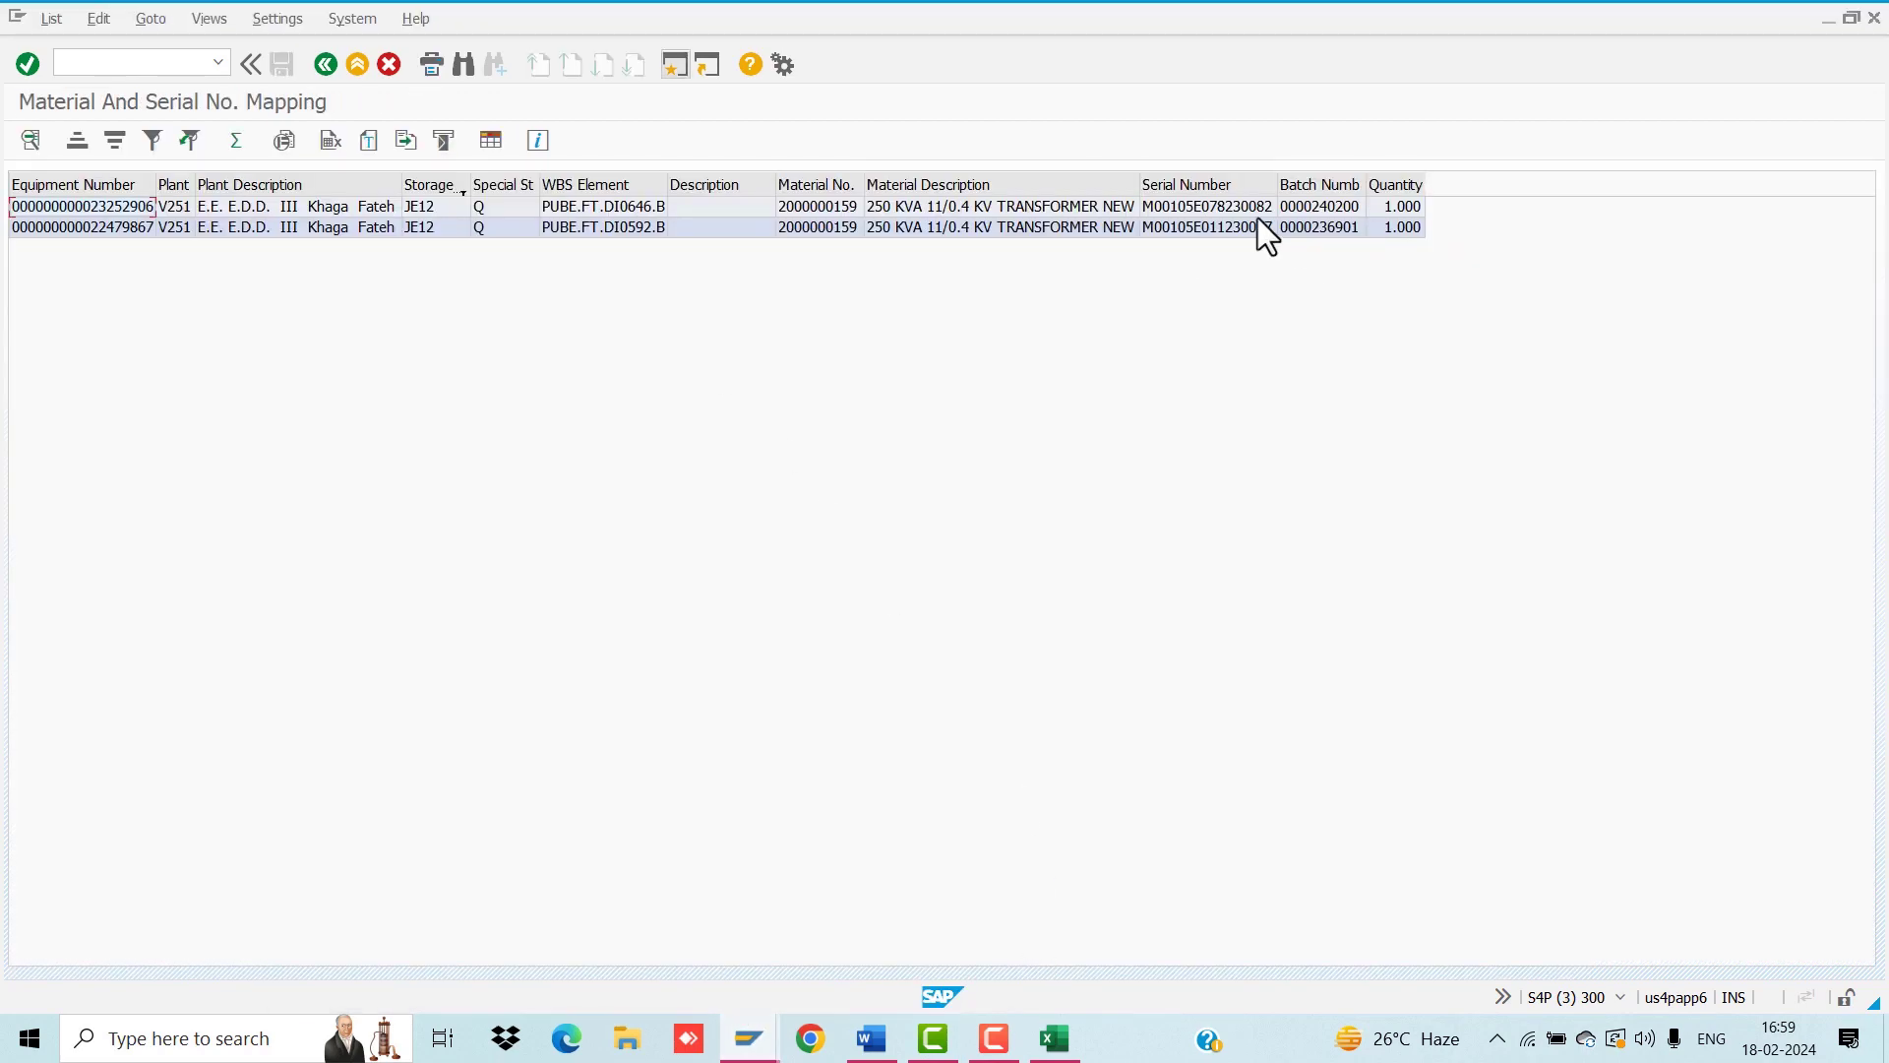
click(1317, 208)
mouse_move(755, 1037)
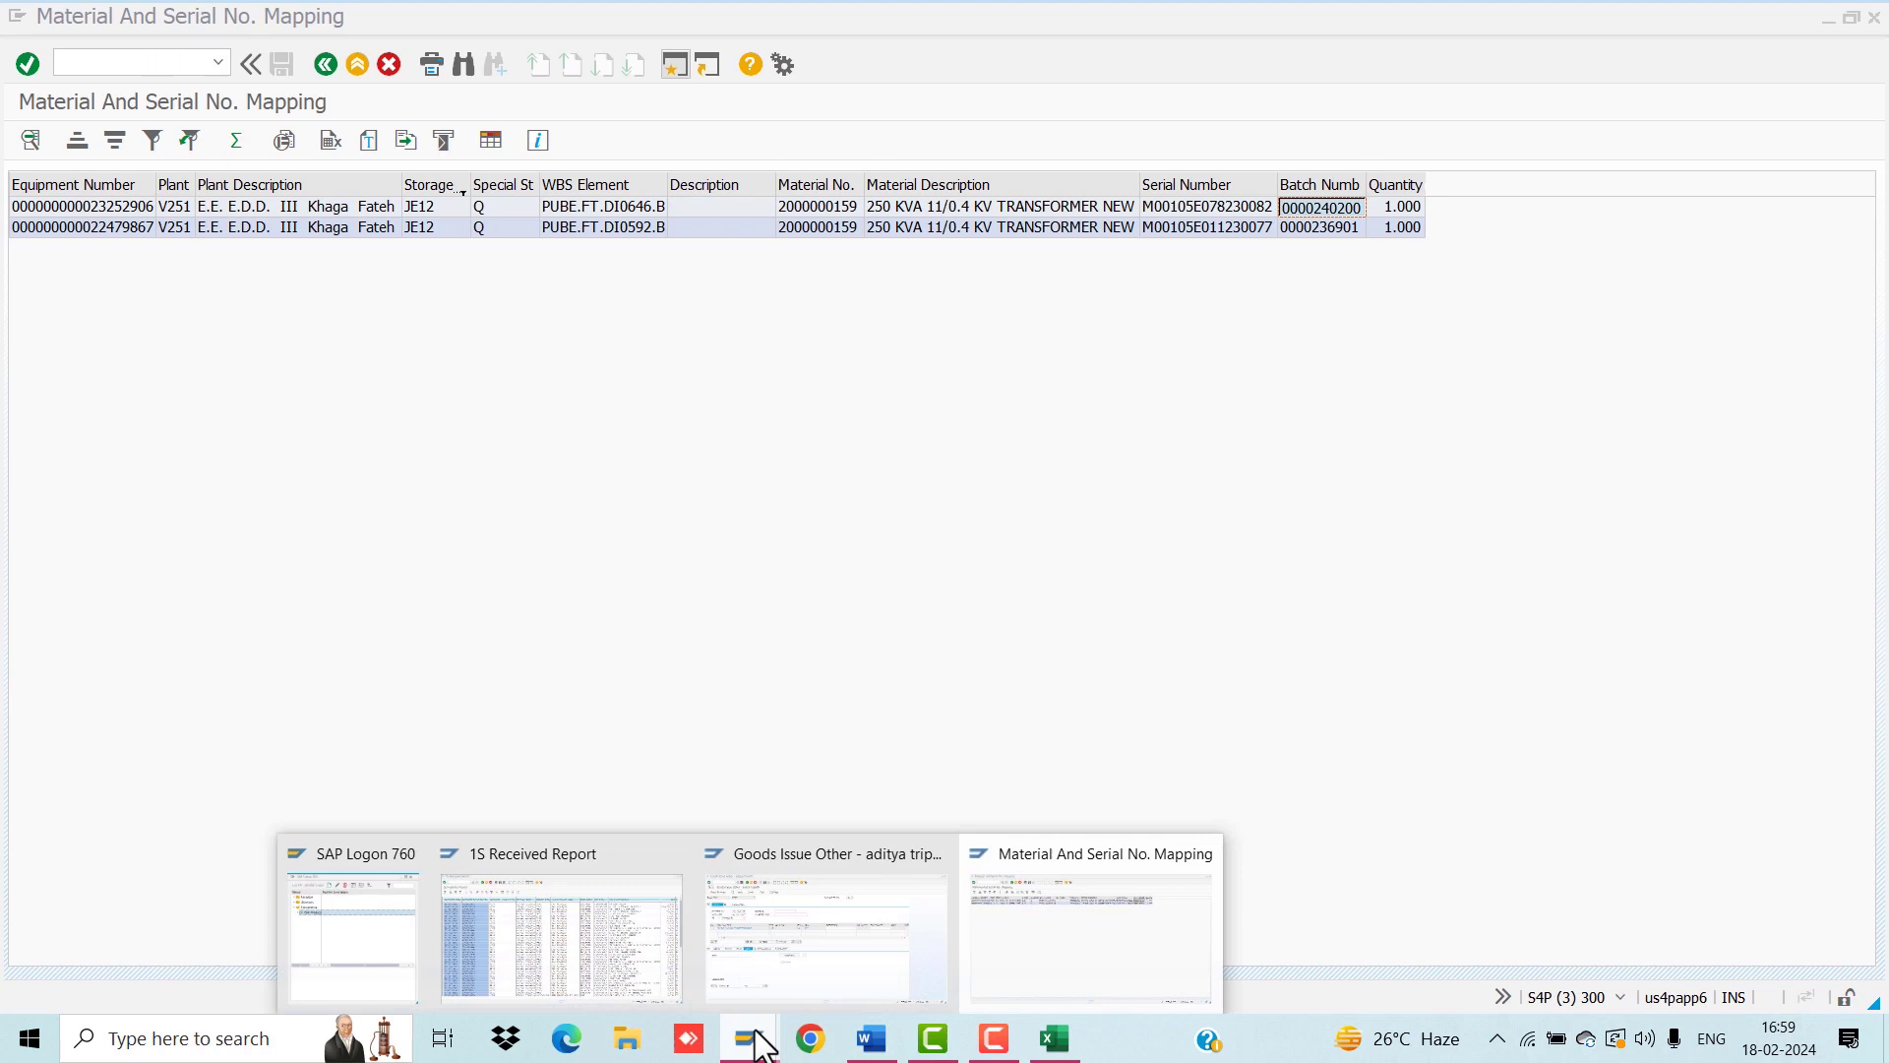
click(941, 946)
click(307, 635)
key(ctrl+v)
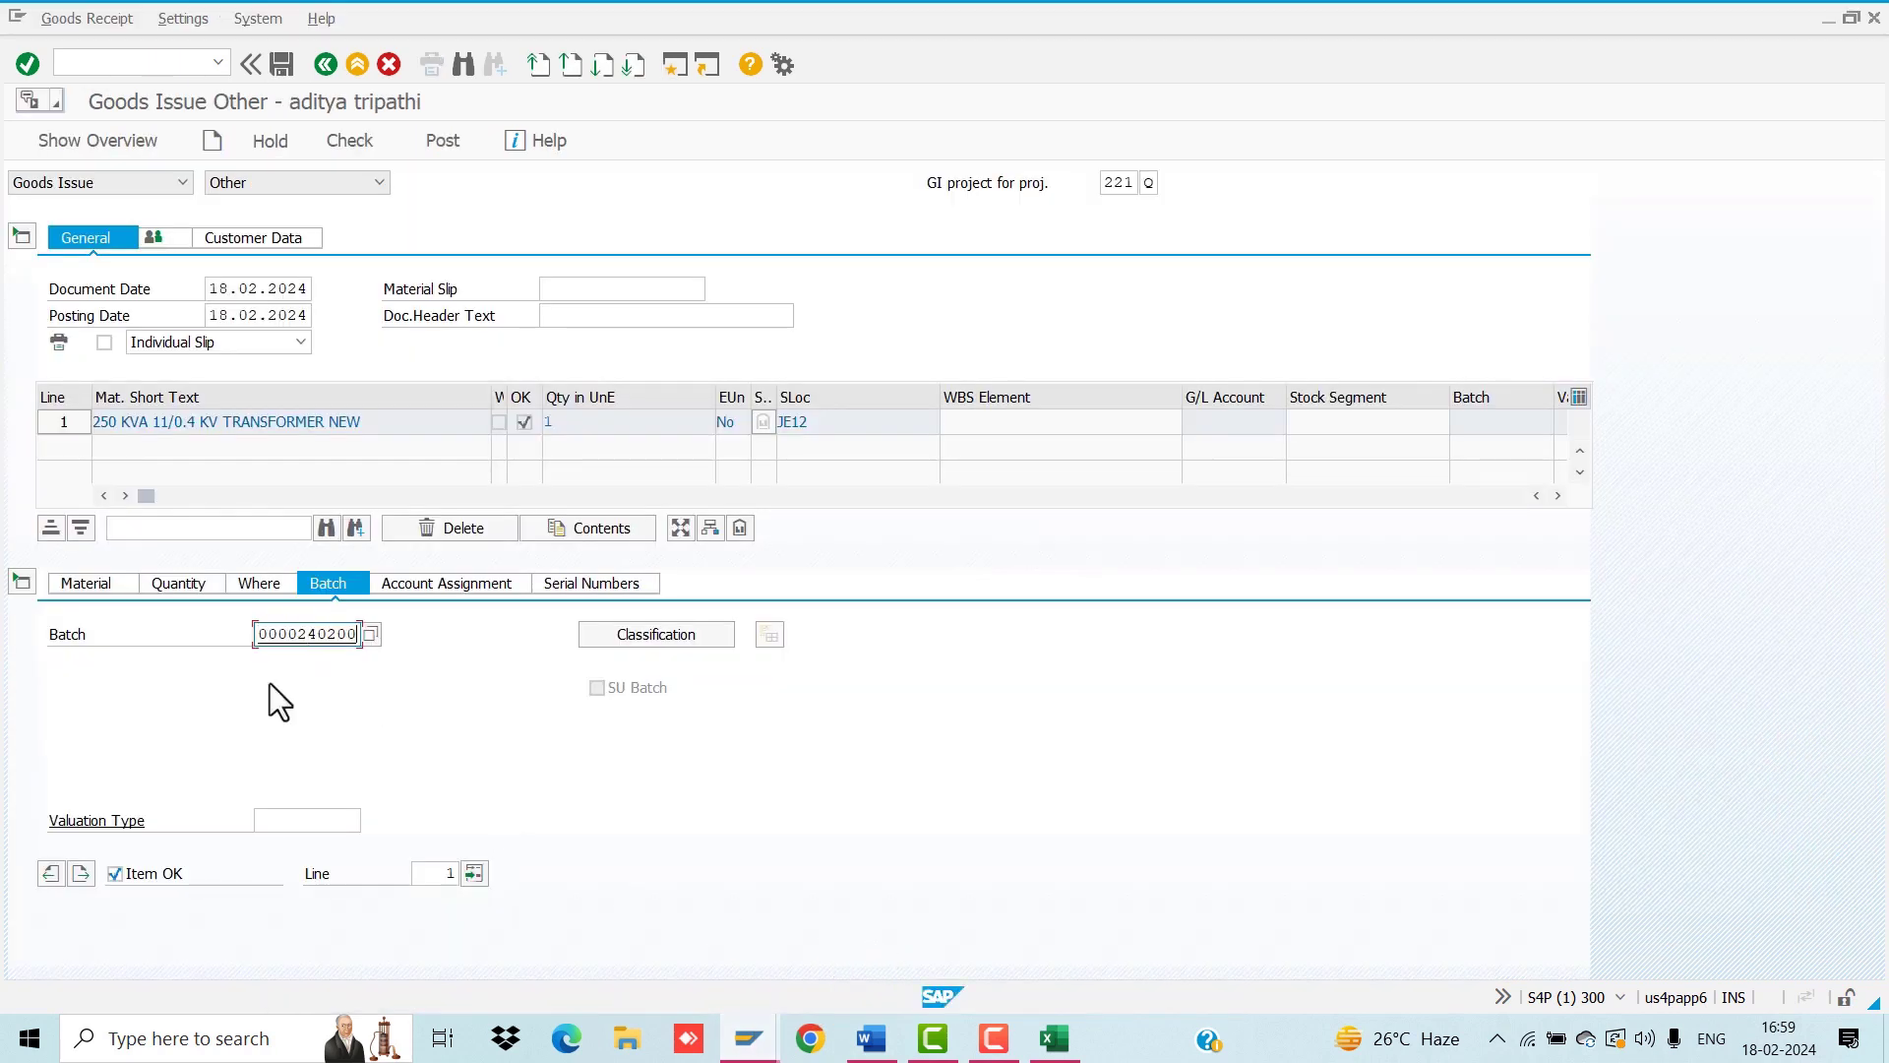
click(287, 239)
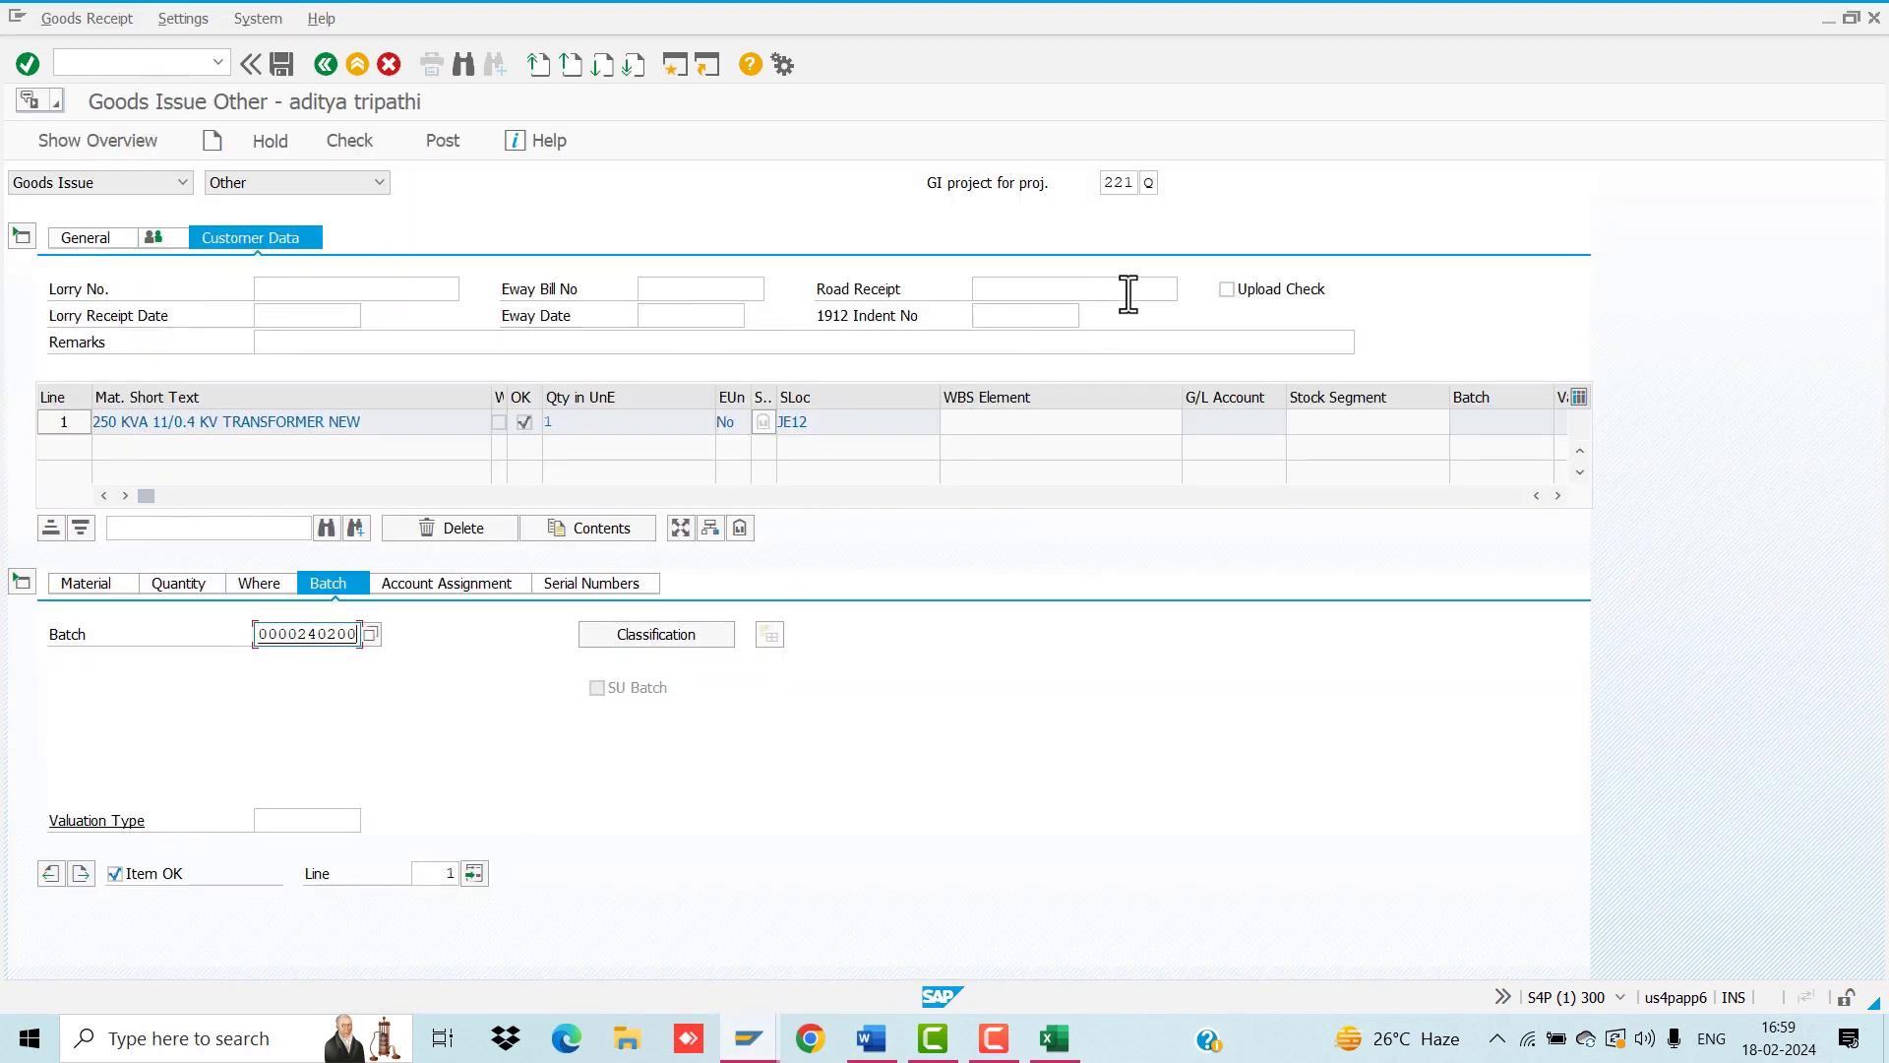
click(1225, 291)
click(427, 345)
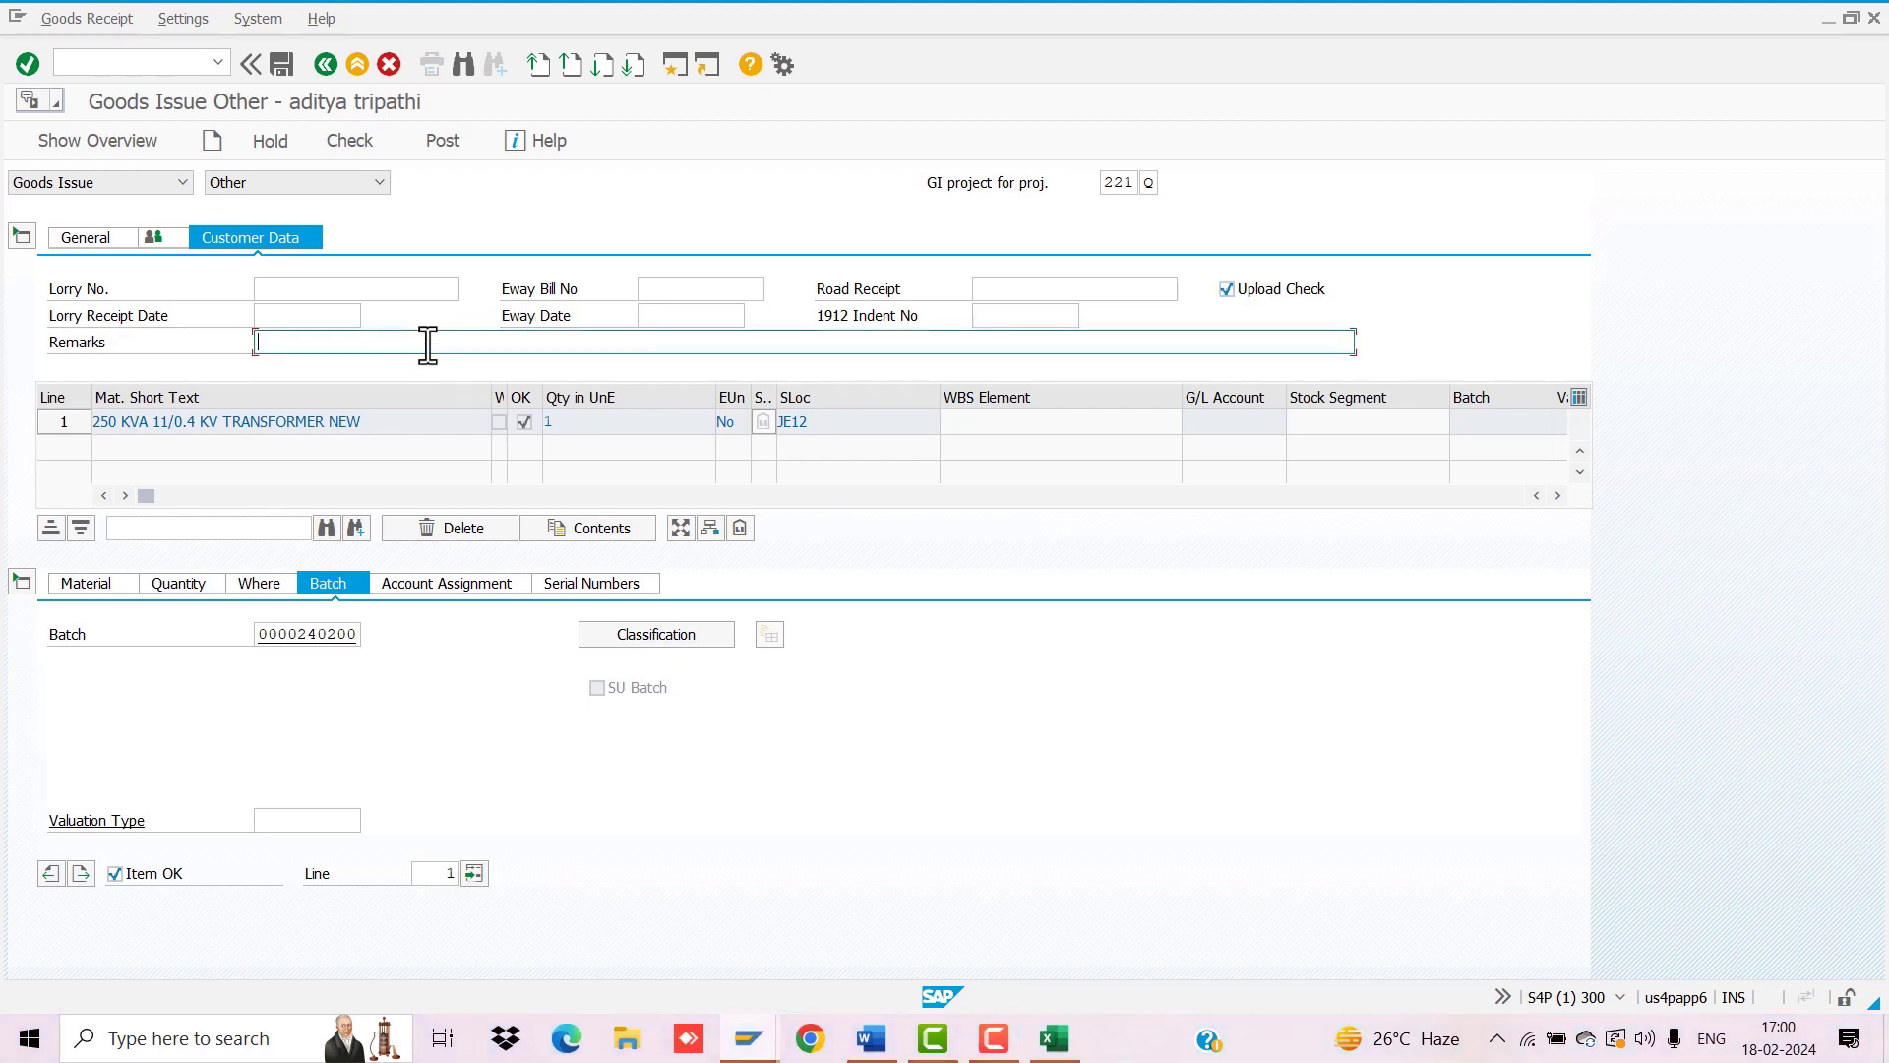
Step: Copy the item's WBS element PUBE.FT.DI0646.B and open a new SAP session
click(267, 583)
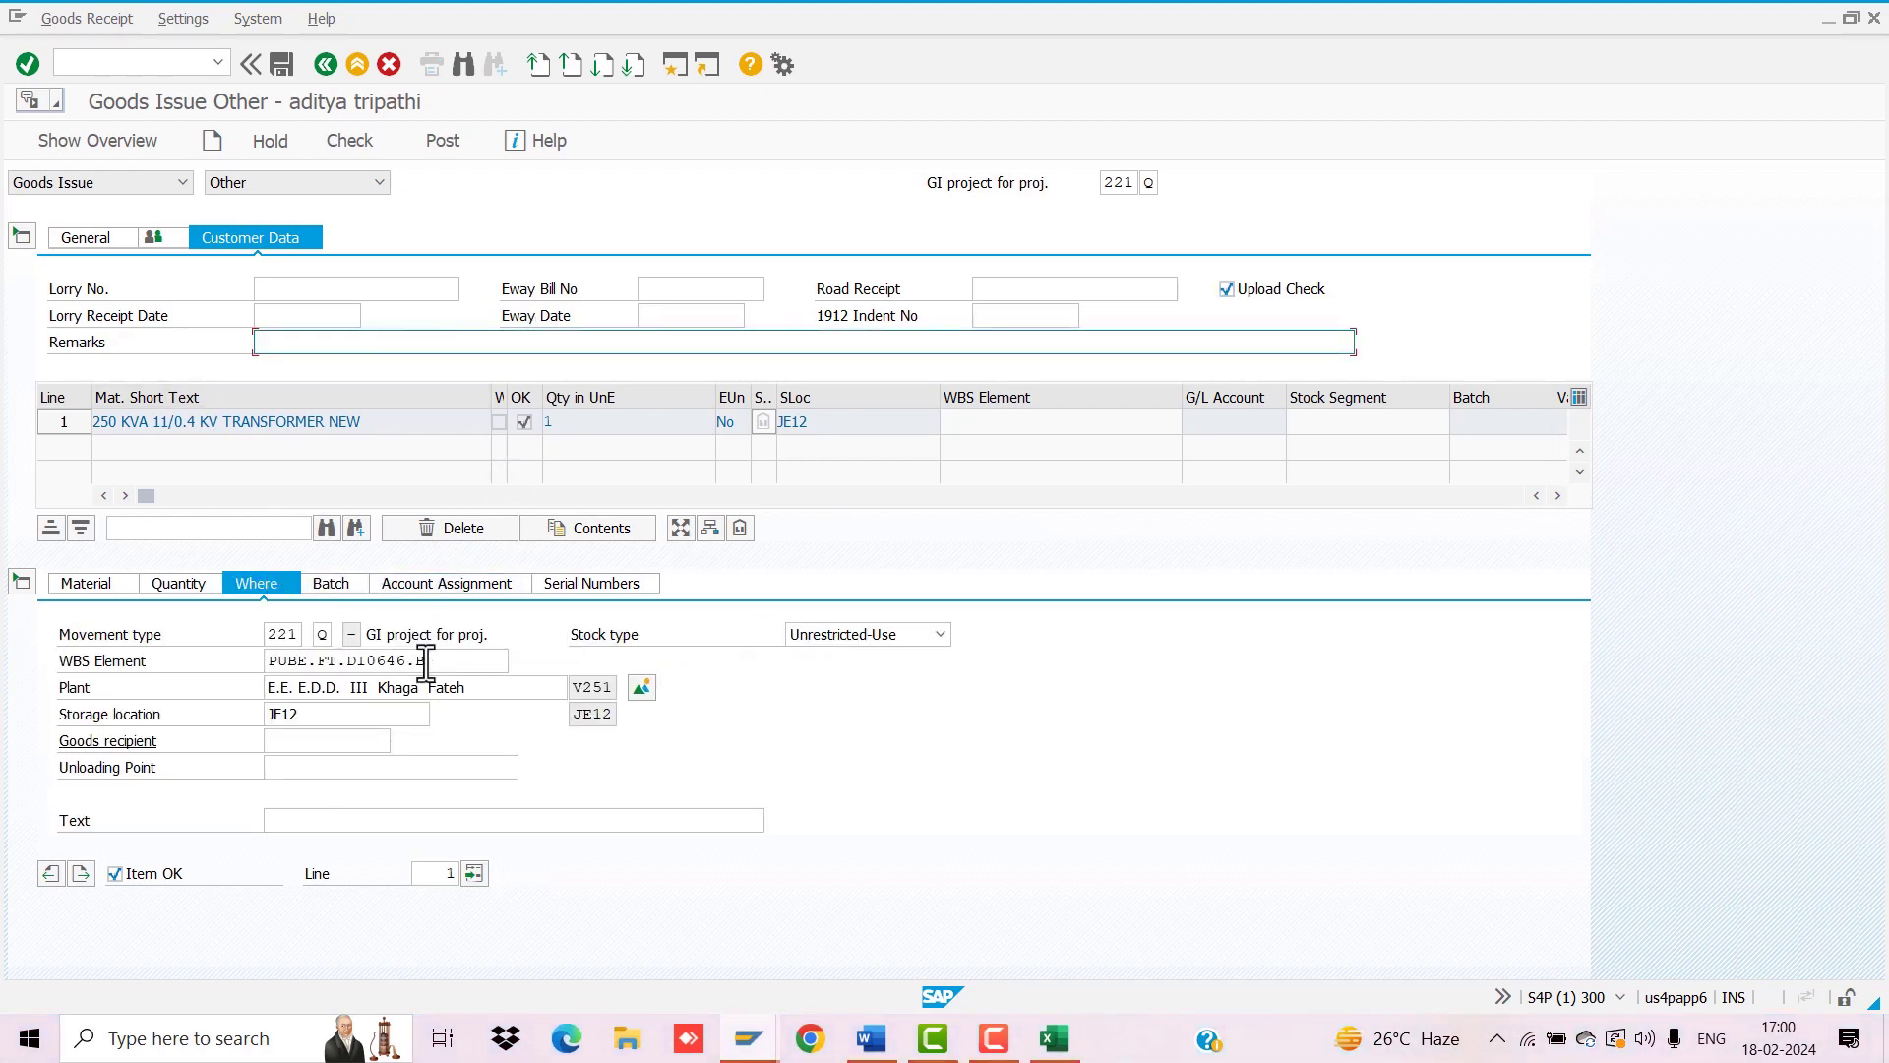
drag(433, 661, 268, 661)
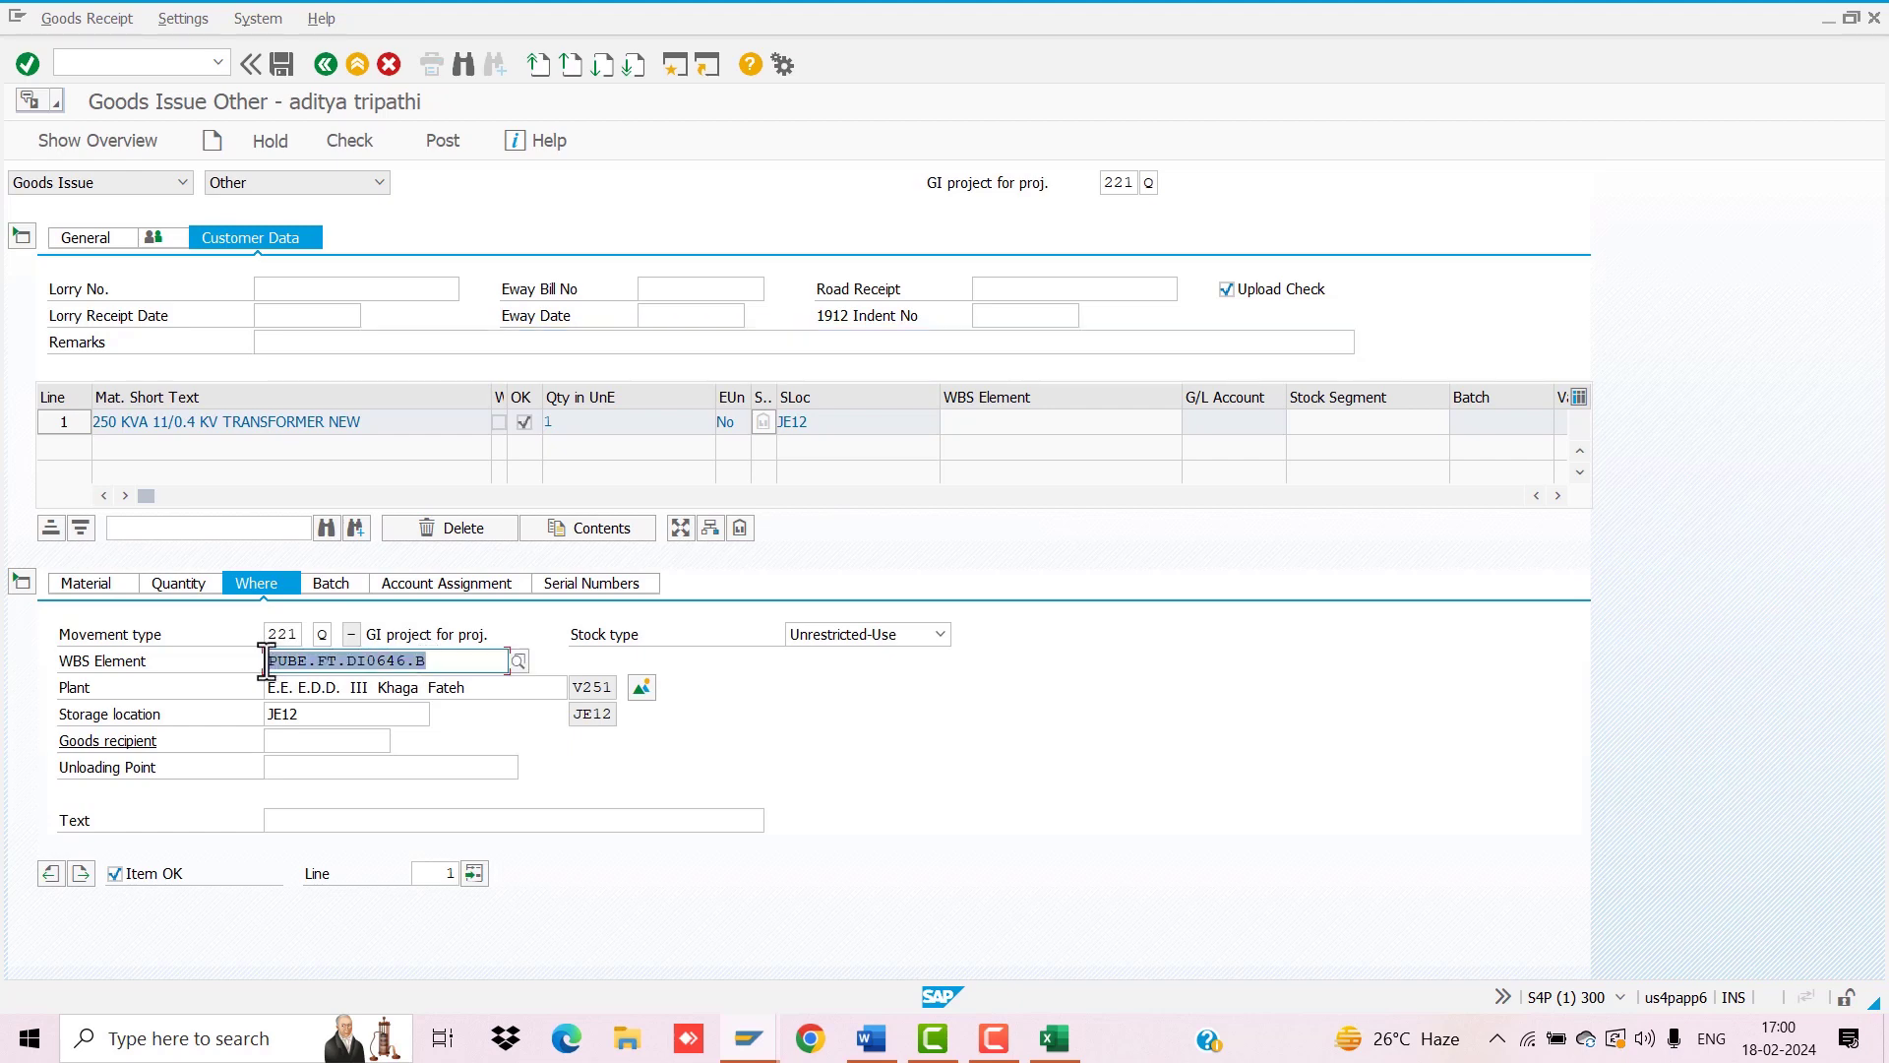
click(266, 661)
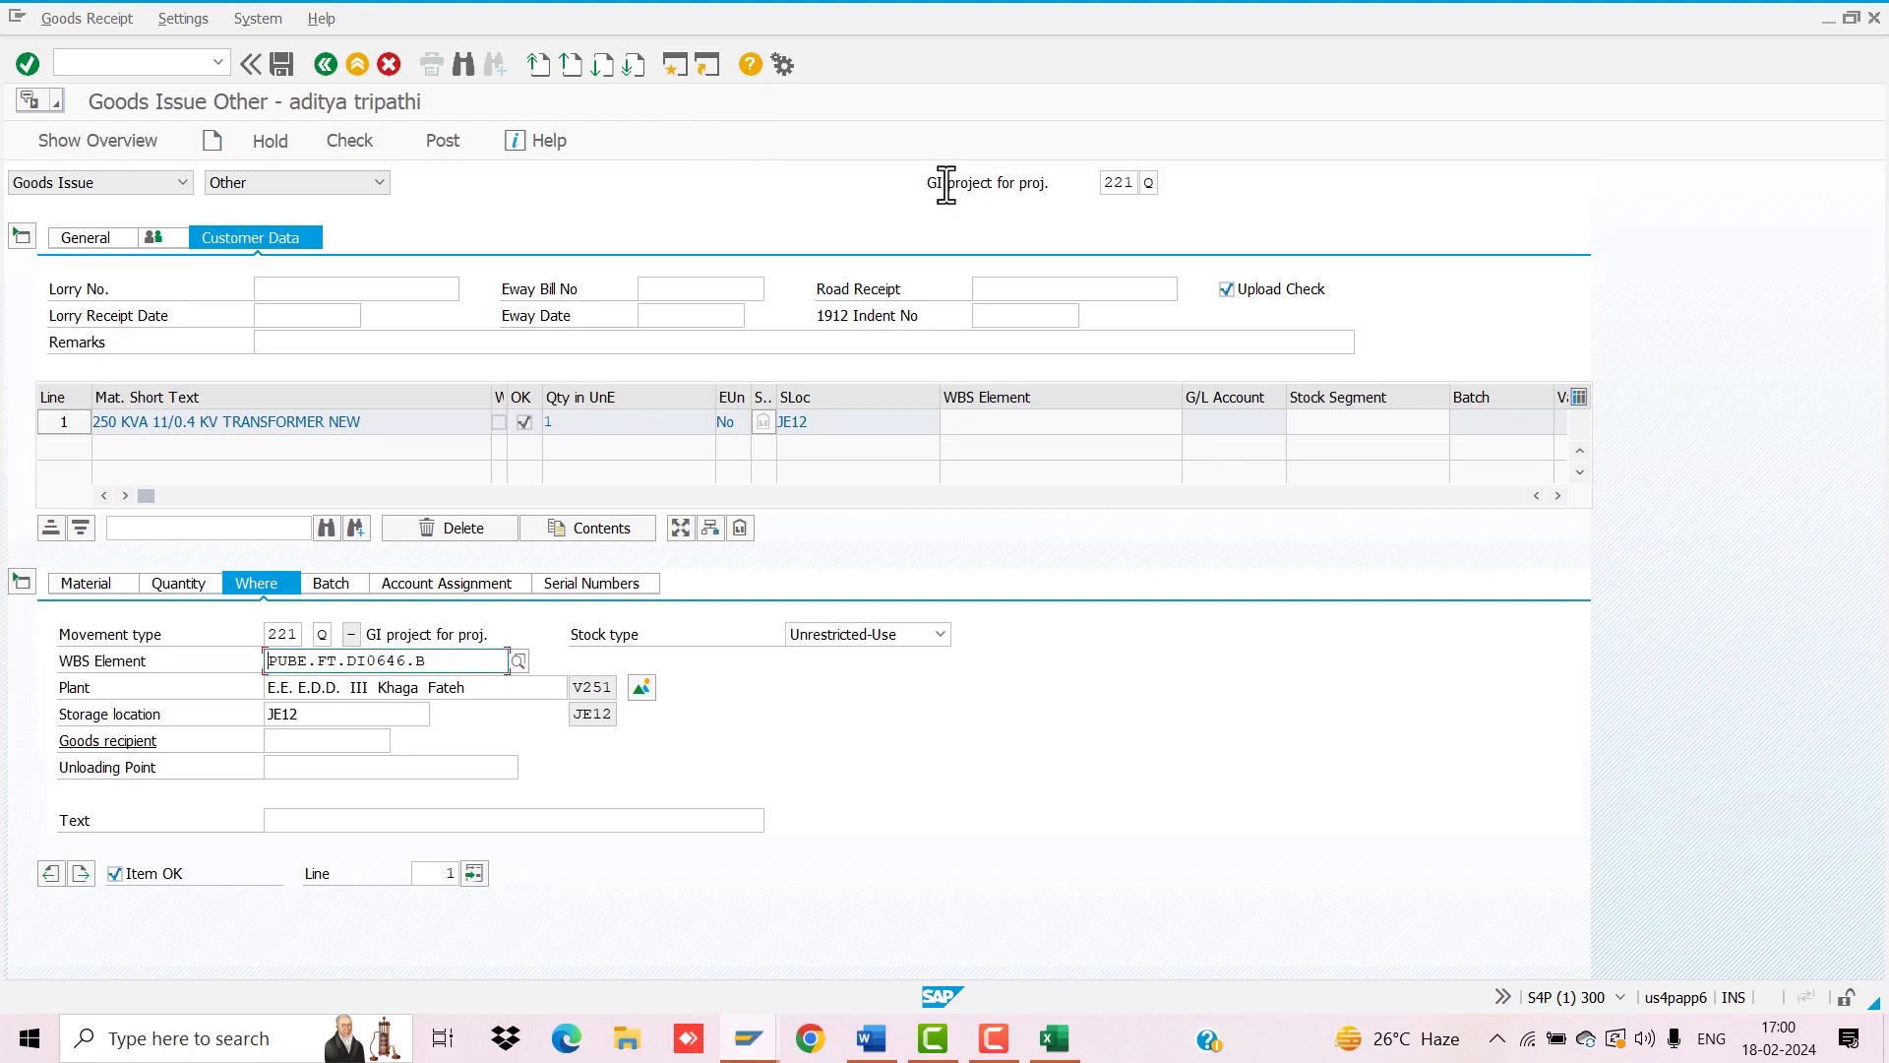
click(681, 75)
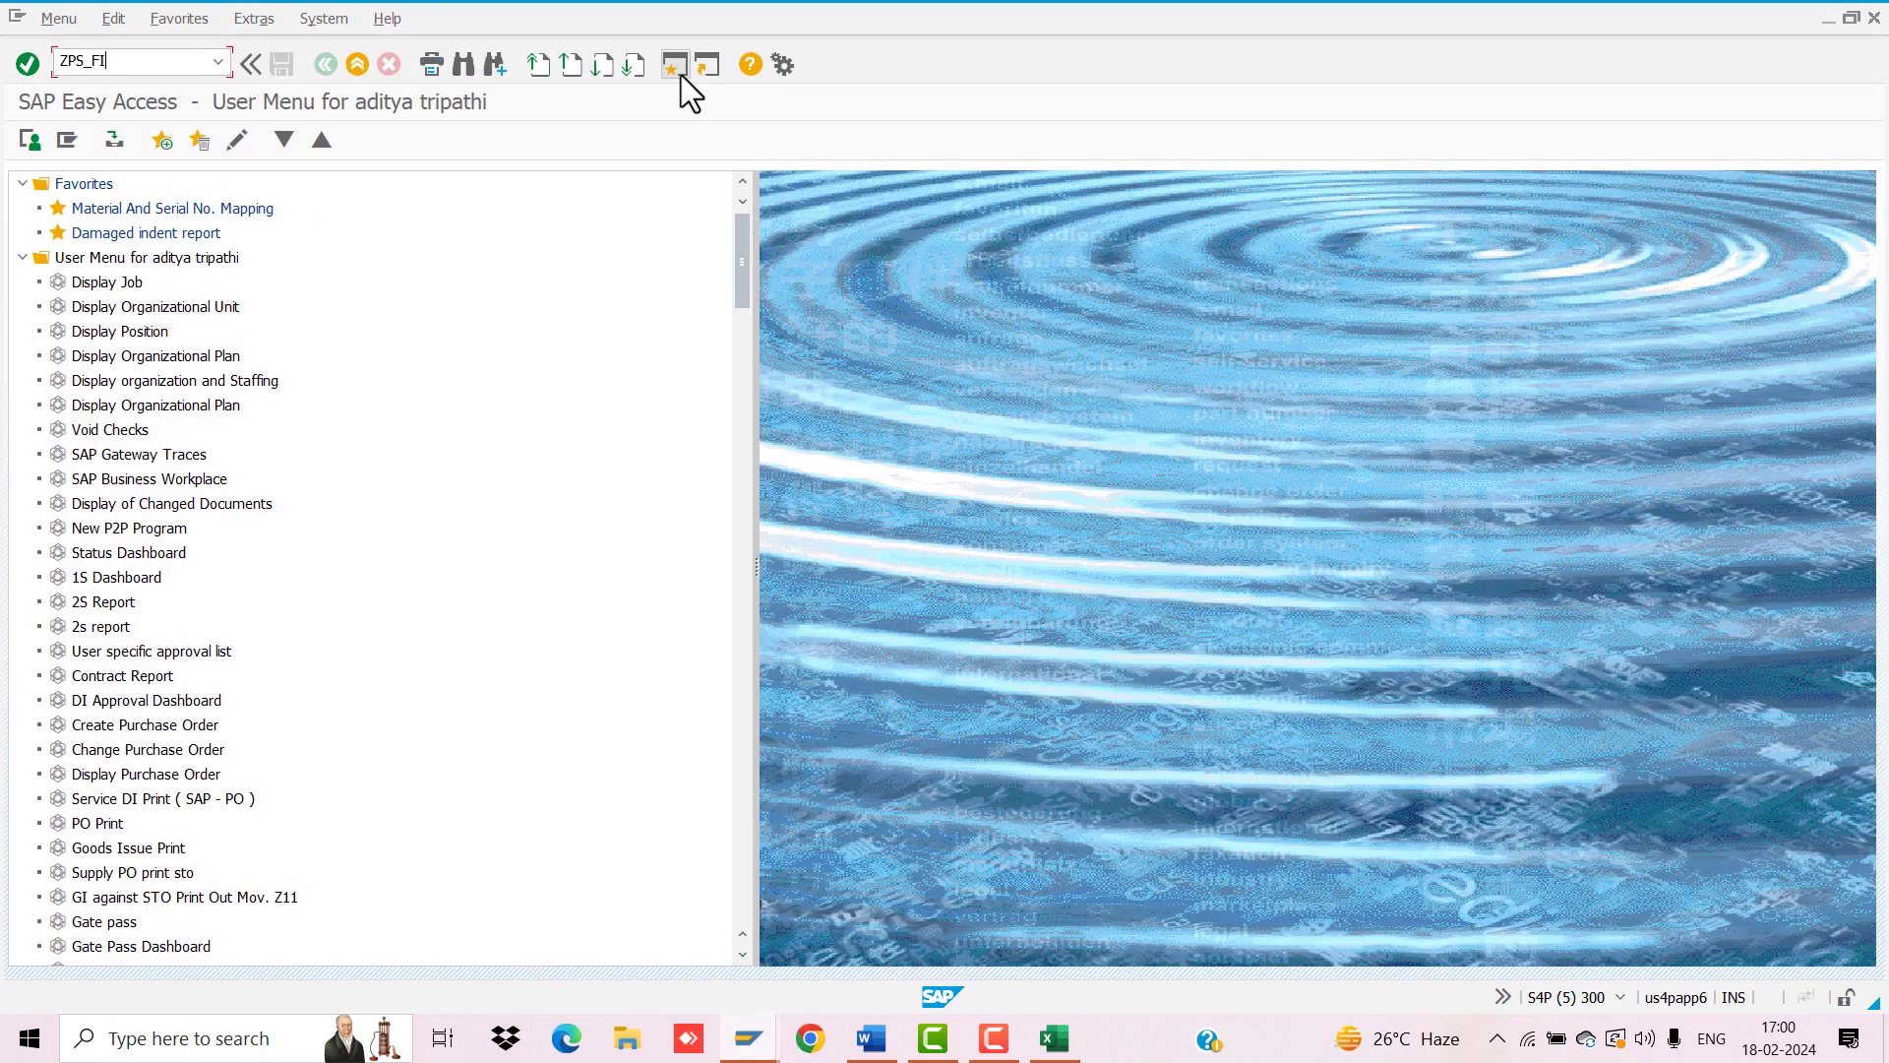
Step: Look up project PUBE.FT.DI0646 in ZPS_FIND from the trimmed WBS, then return to Goods Issue Other
text(ZPS_FIND)
key(Return)
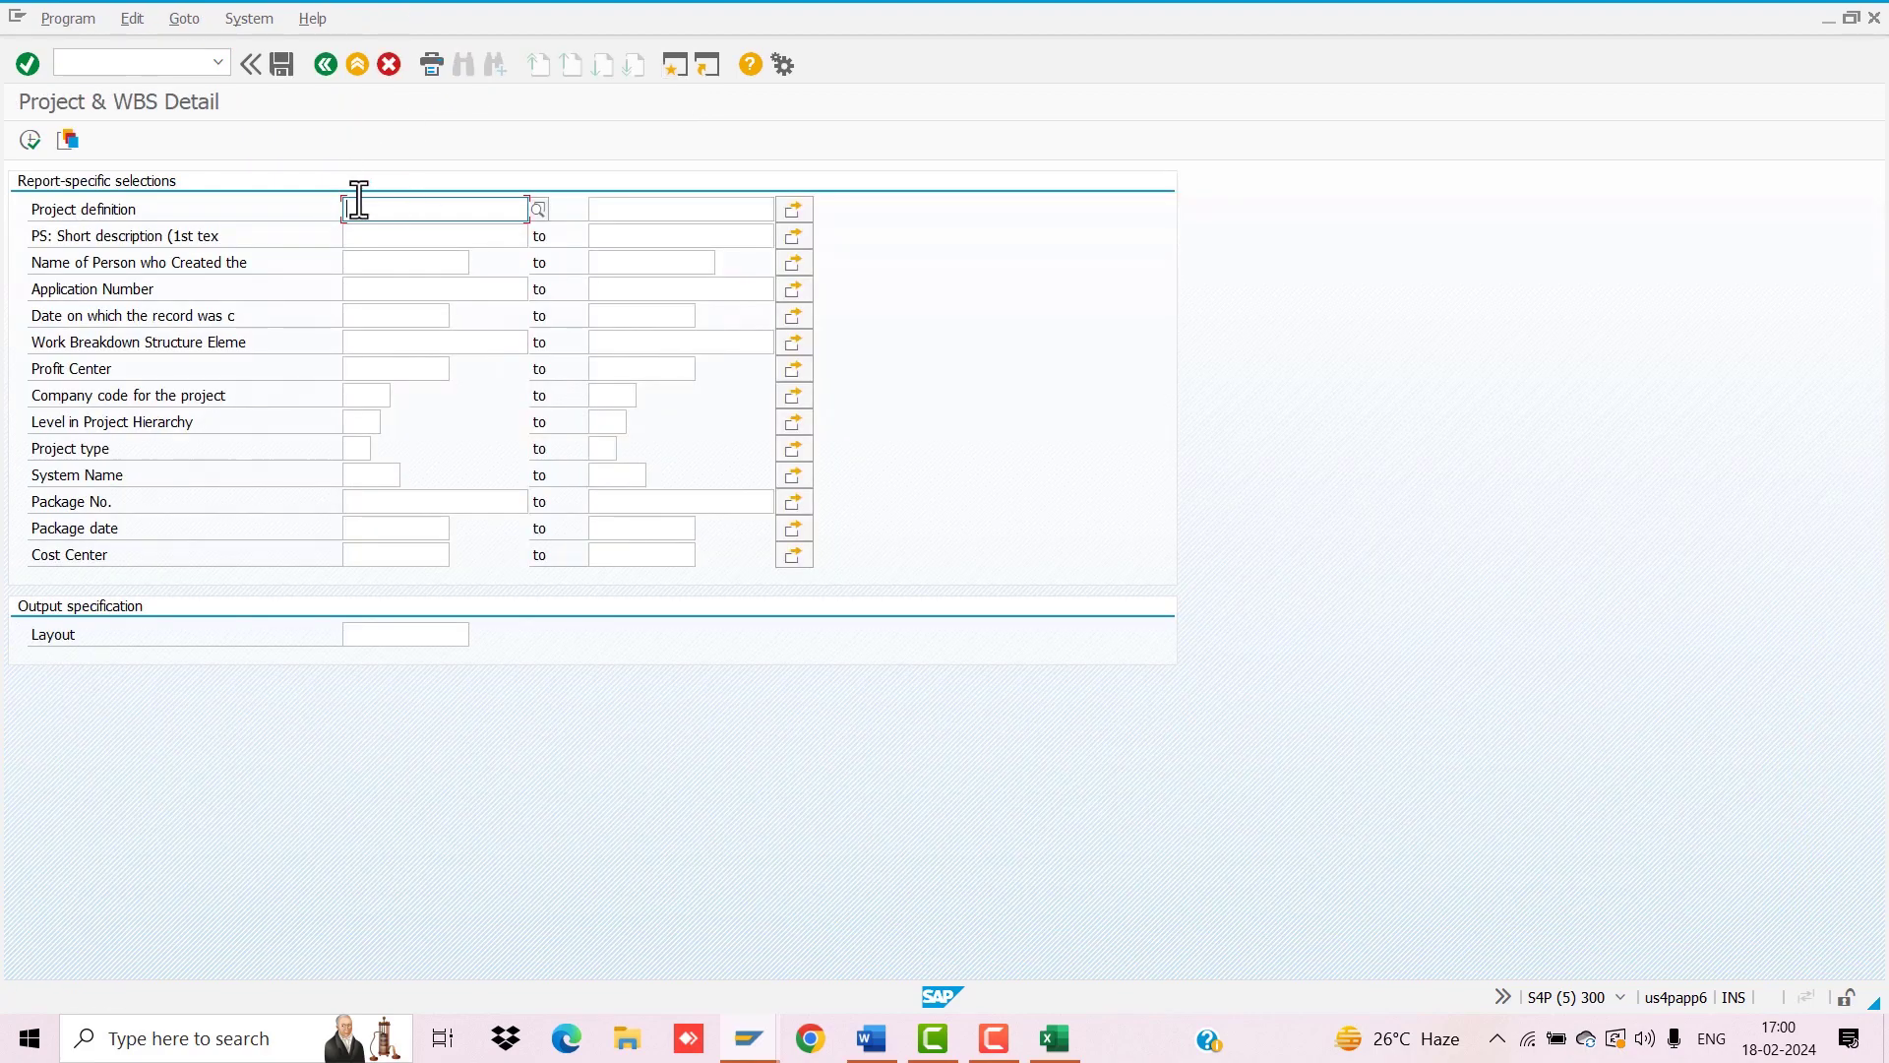
text(PUBL.FT.DI0646.B)
key(BackSpace)
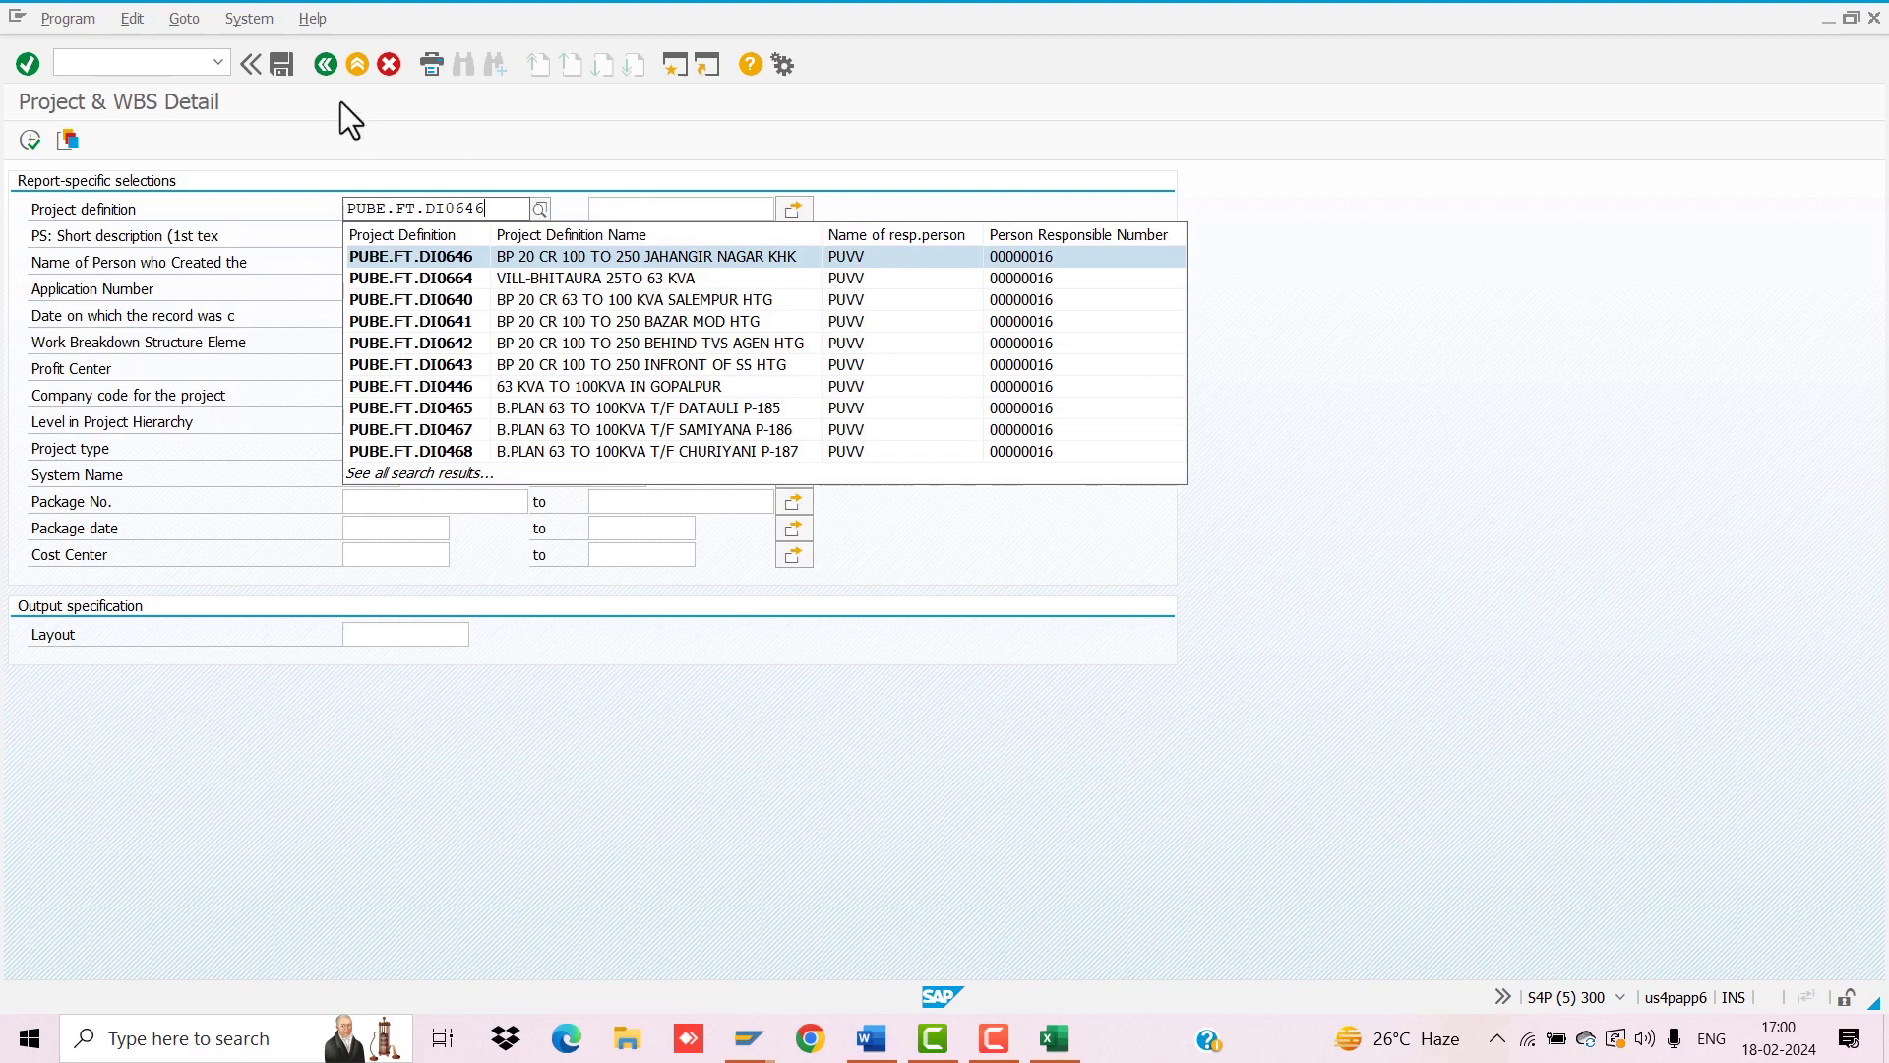
click(317, 67)
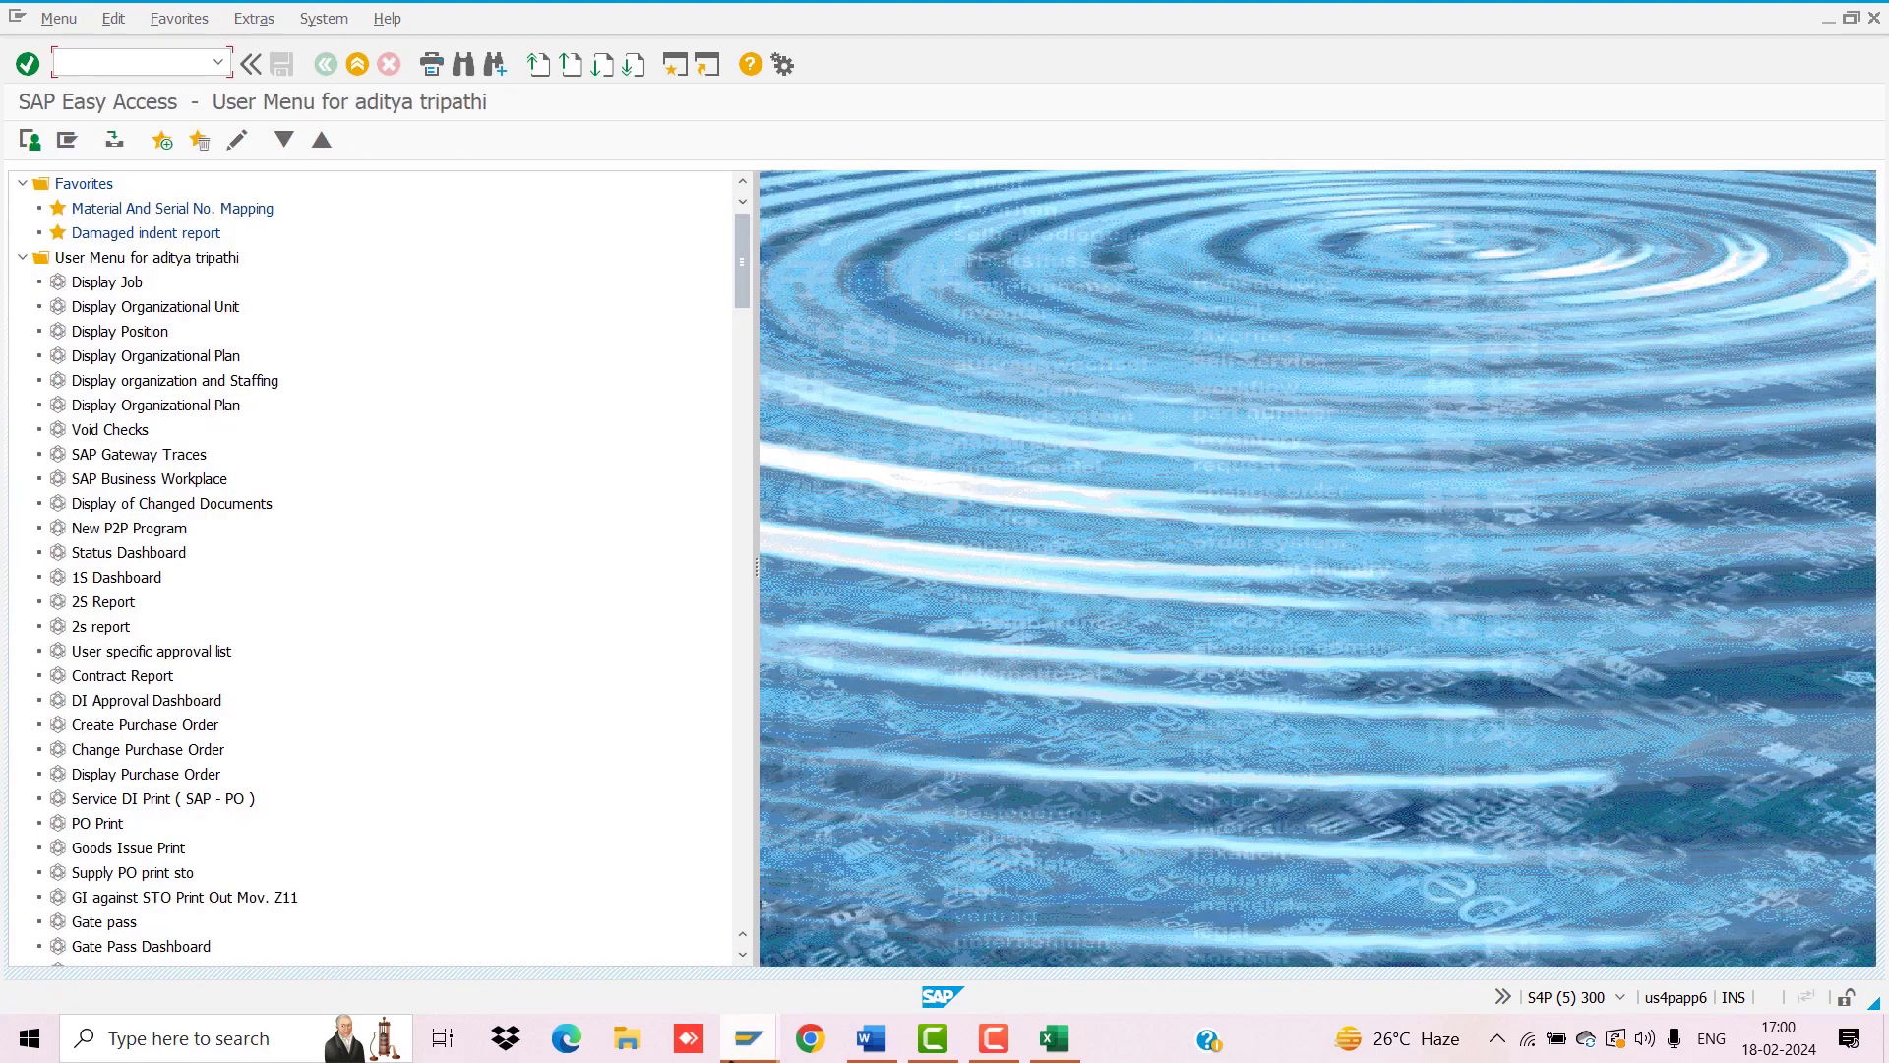
mouse_move(748, 1038)
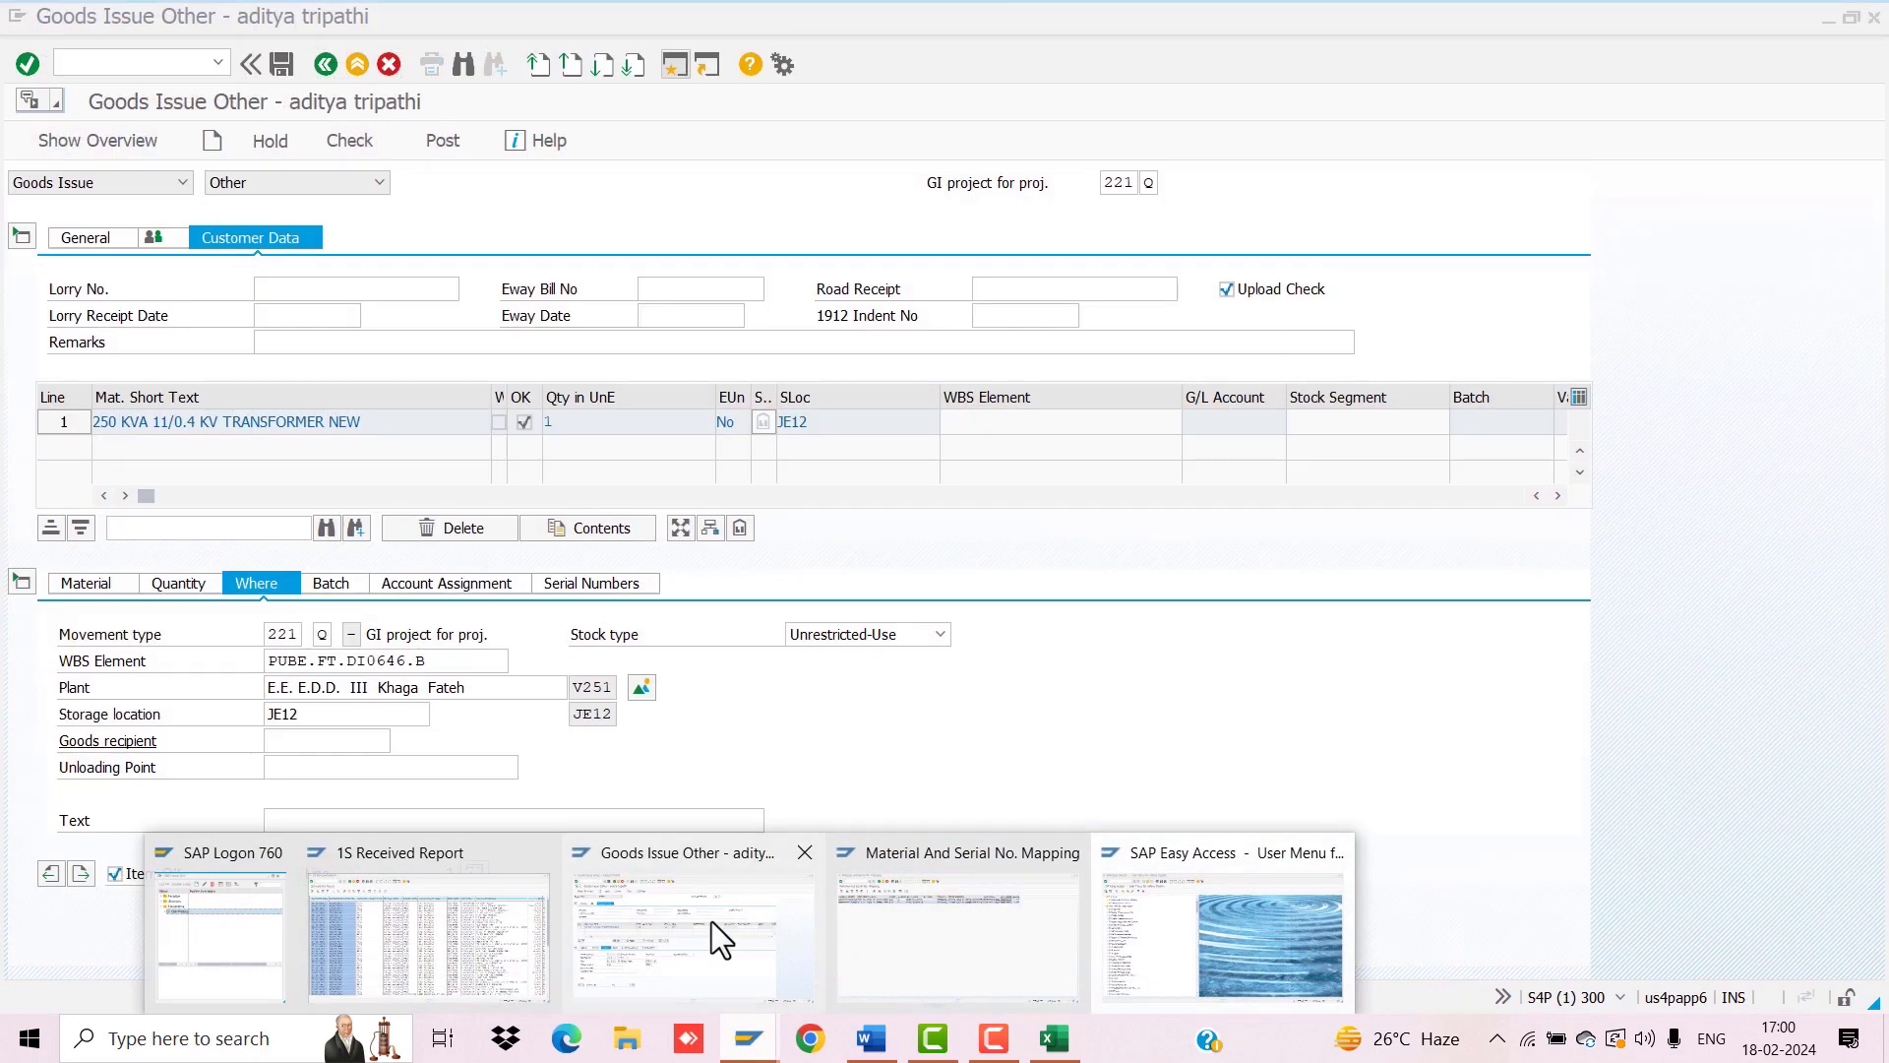
click(711, 925)
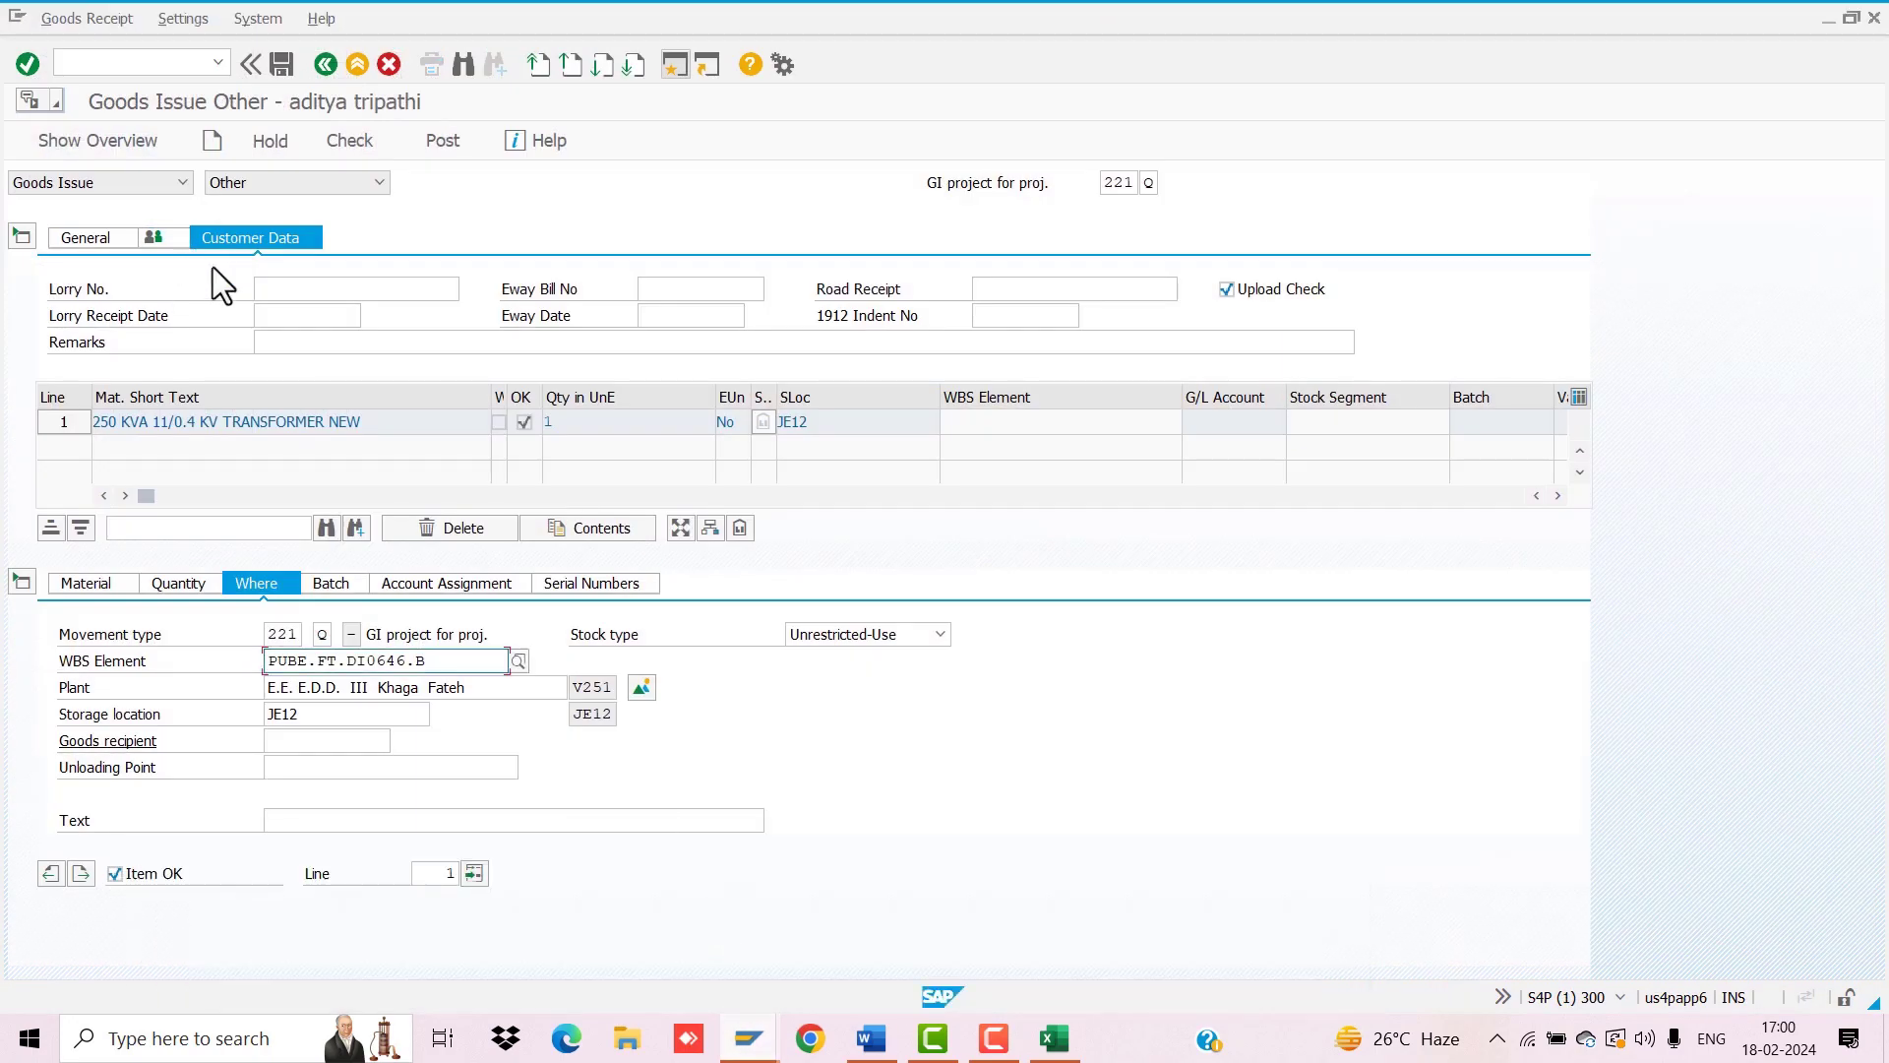
Step: Enter remarks 'ISSUED TO VILL JAHANGIR NAGAR UNDER 20 CR SCHEME' with the contractor's name, then check the document
click(276, 342)
text(ISSUED )
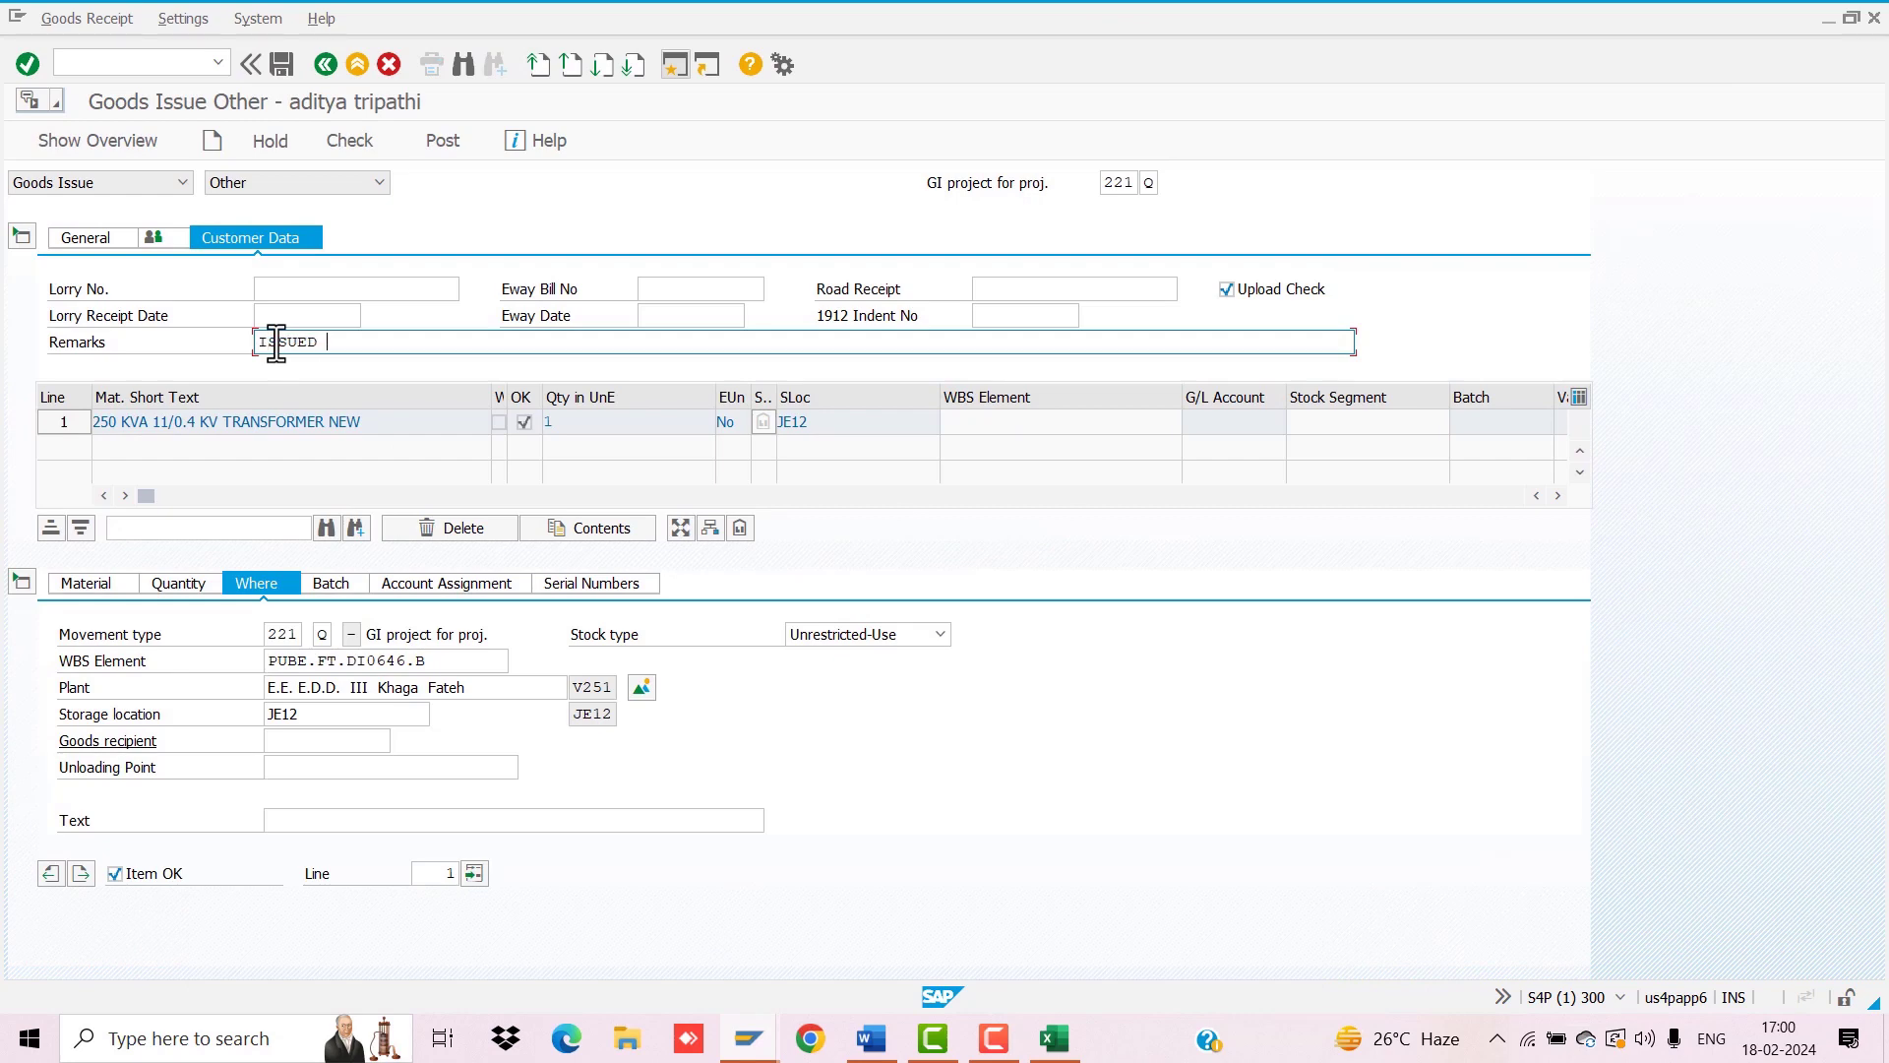
text(TO VILL JAHANGIR NAGAR UN DER)
key(BackSpace)
key(BackSpace)
key(BackSpace)
key(BackSpace)
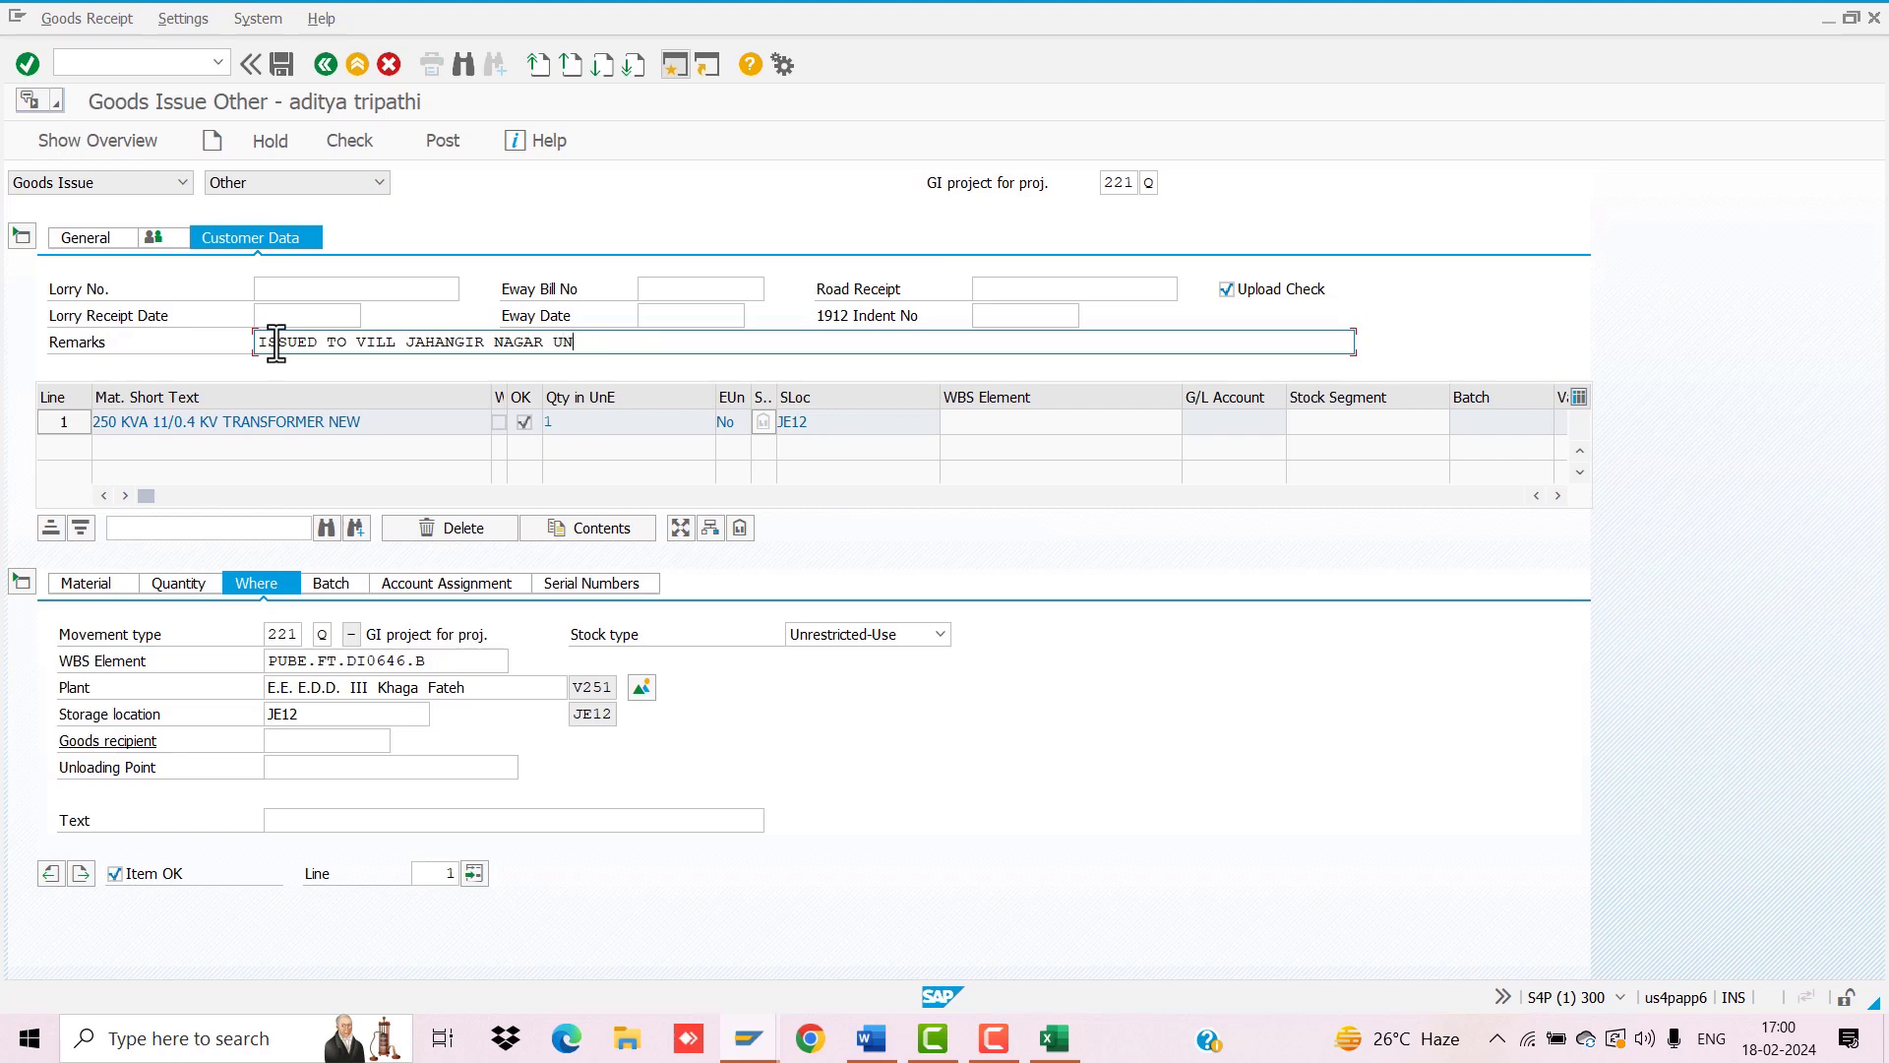
text(DER 20)
text( CR)
text( SCHEE)
text(E VIS )
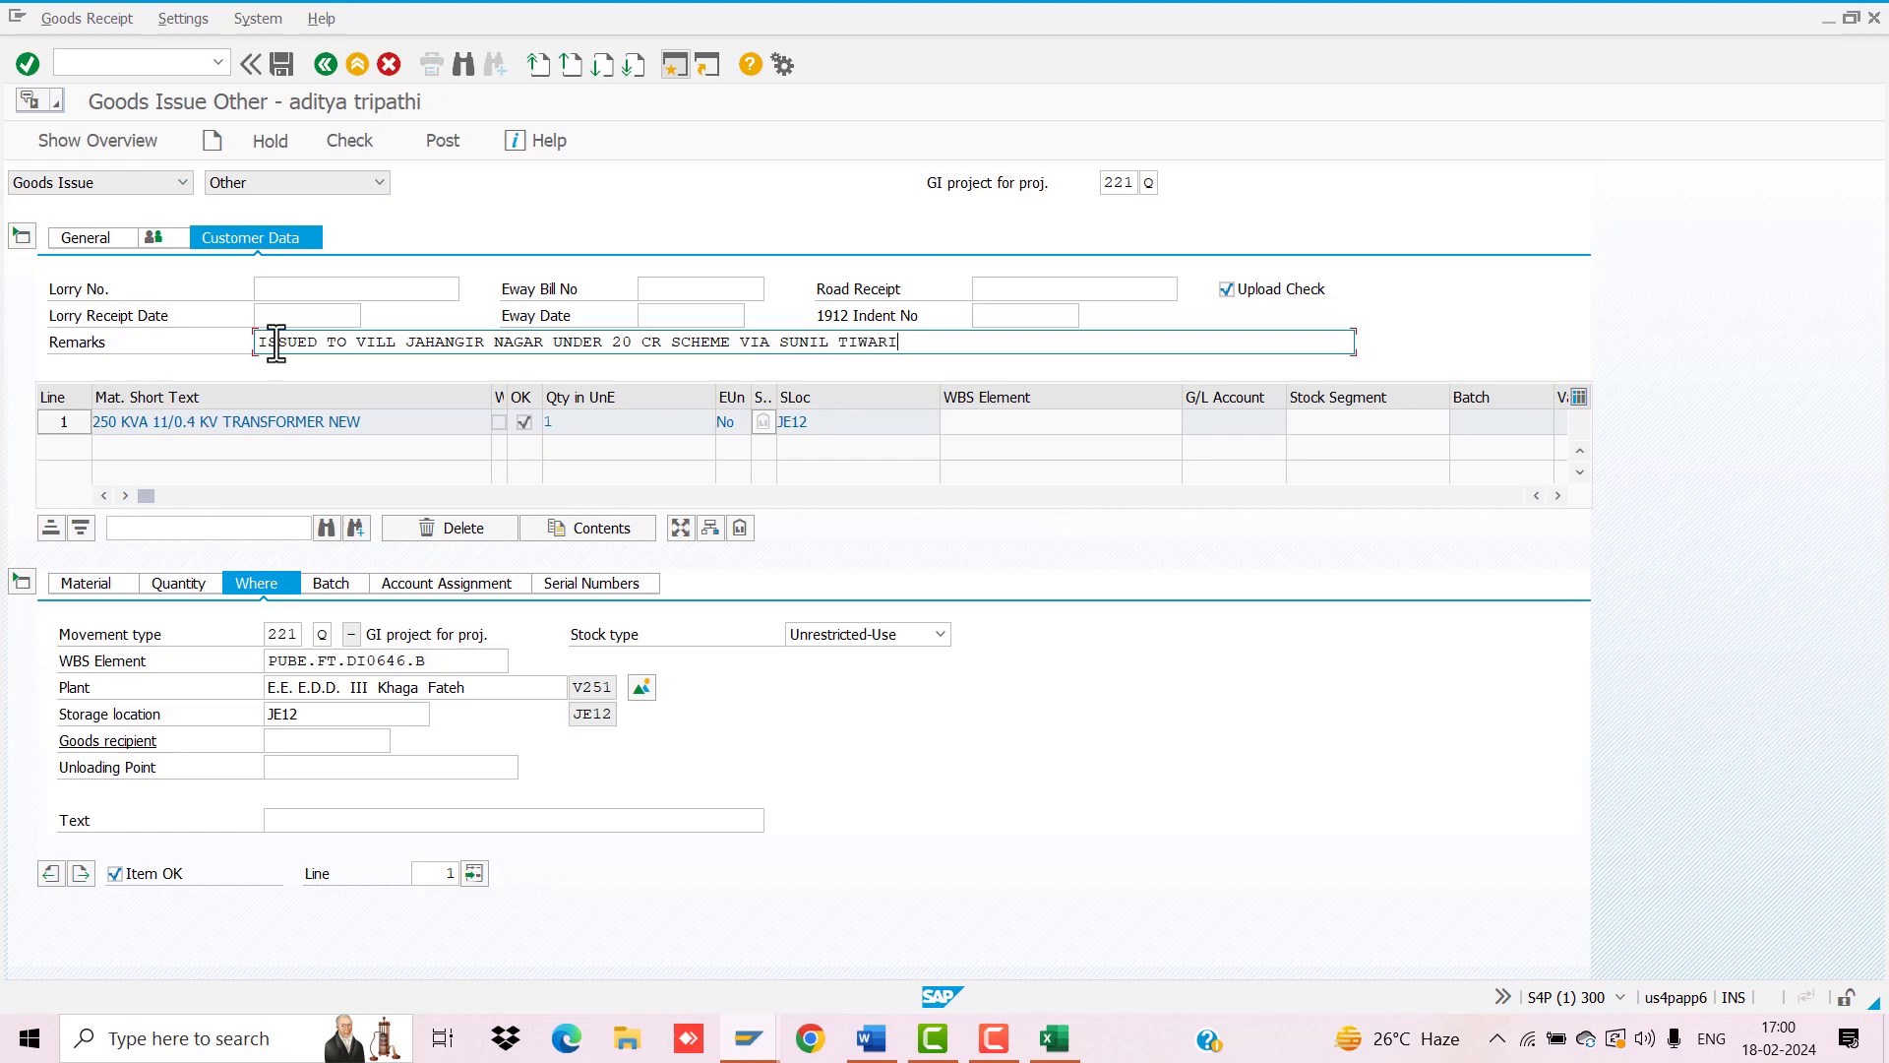
text( CONTRACTOR)
click(366, 141)
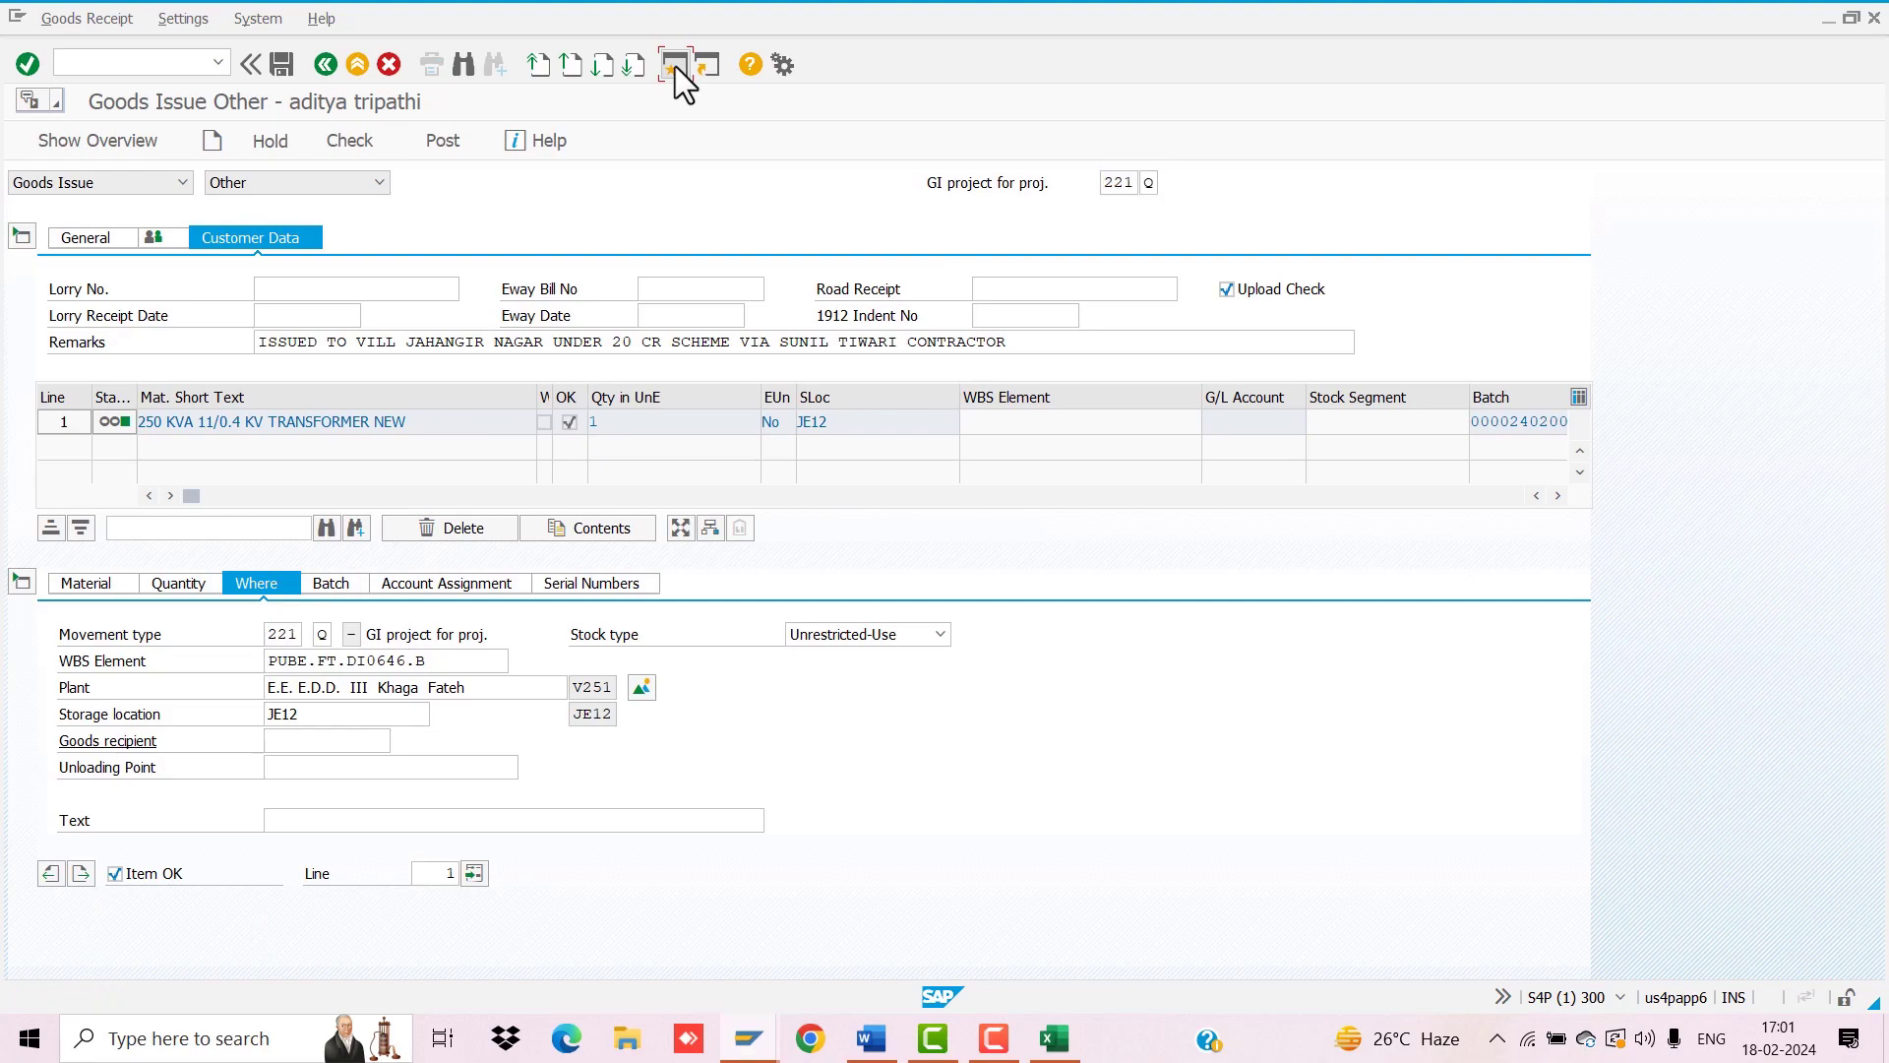
Step: Open MB52 and paste the transformer's material code copied from Excel cell H38
text(MB52)
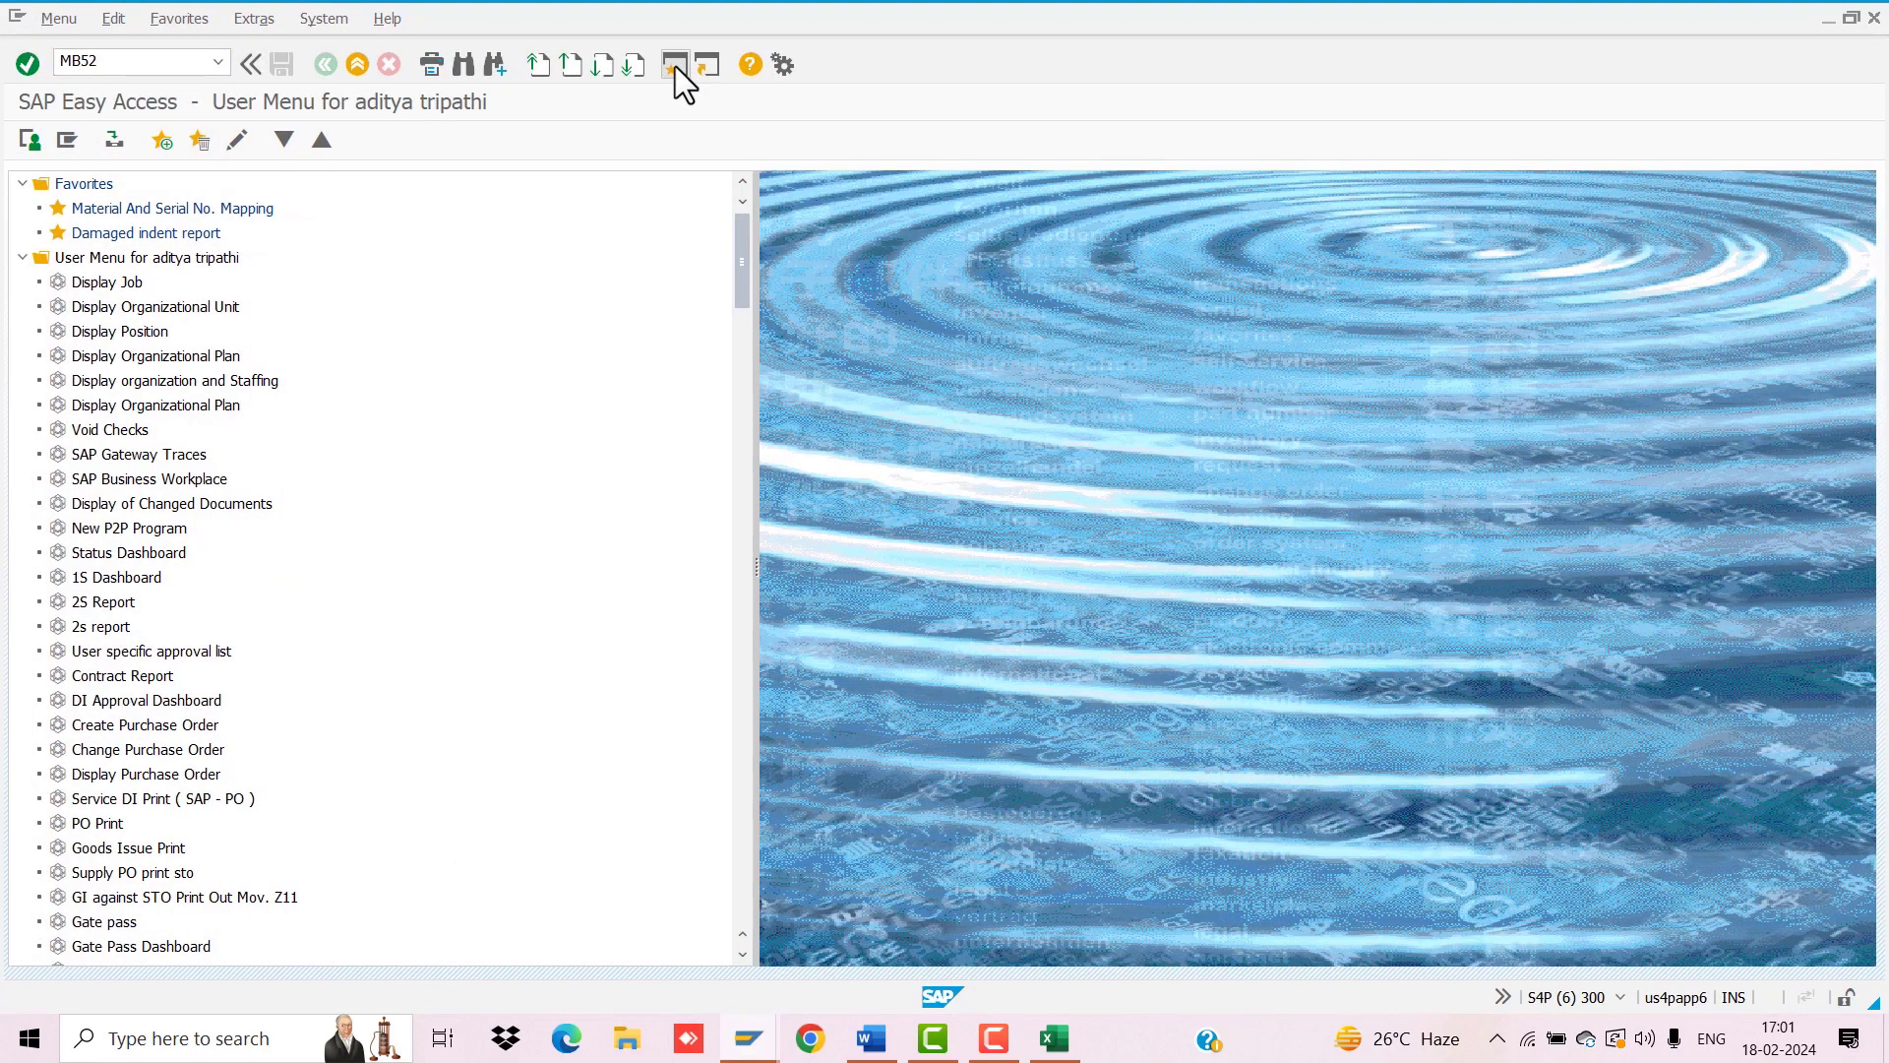
key(Return)
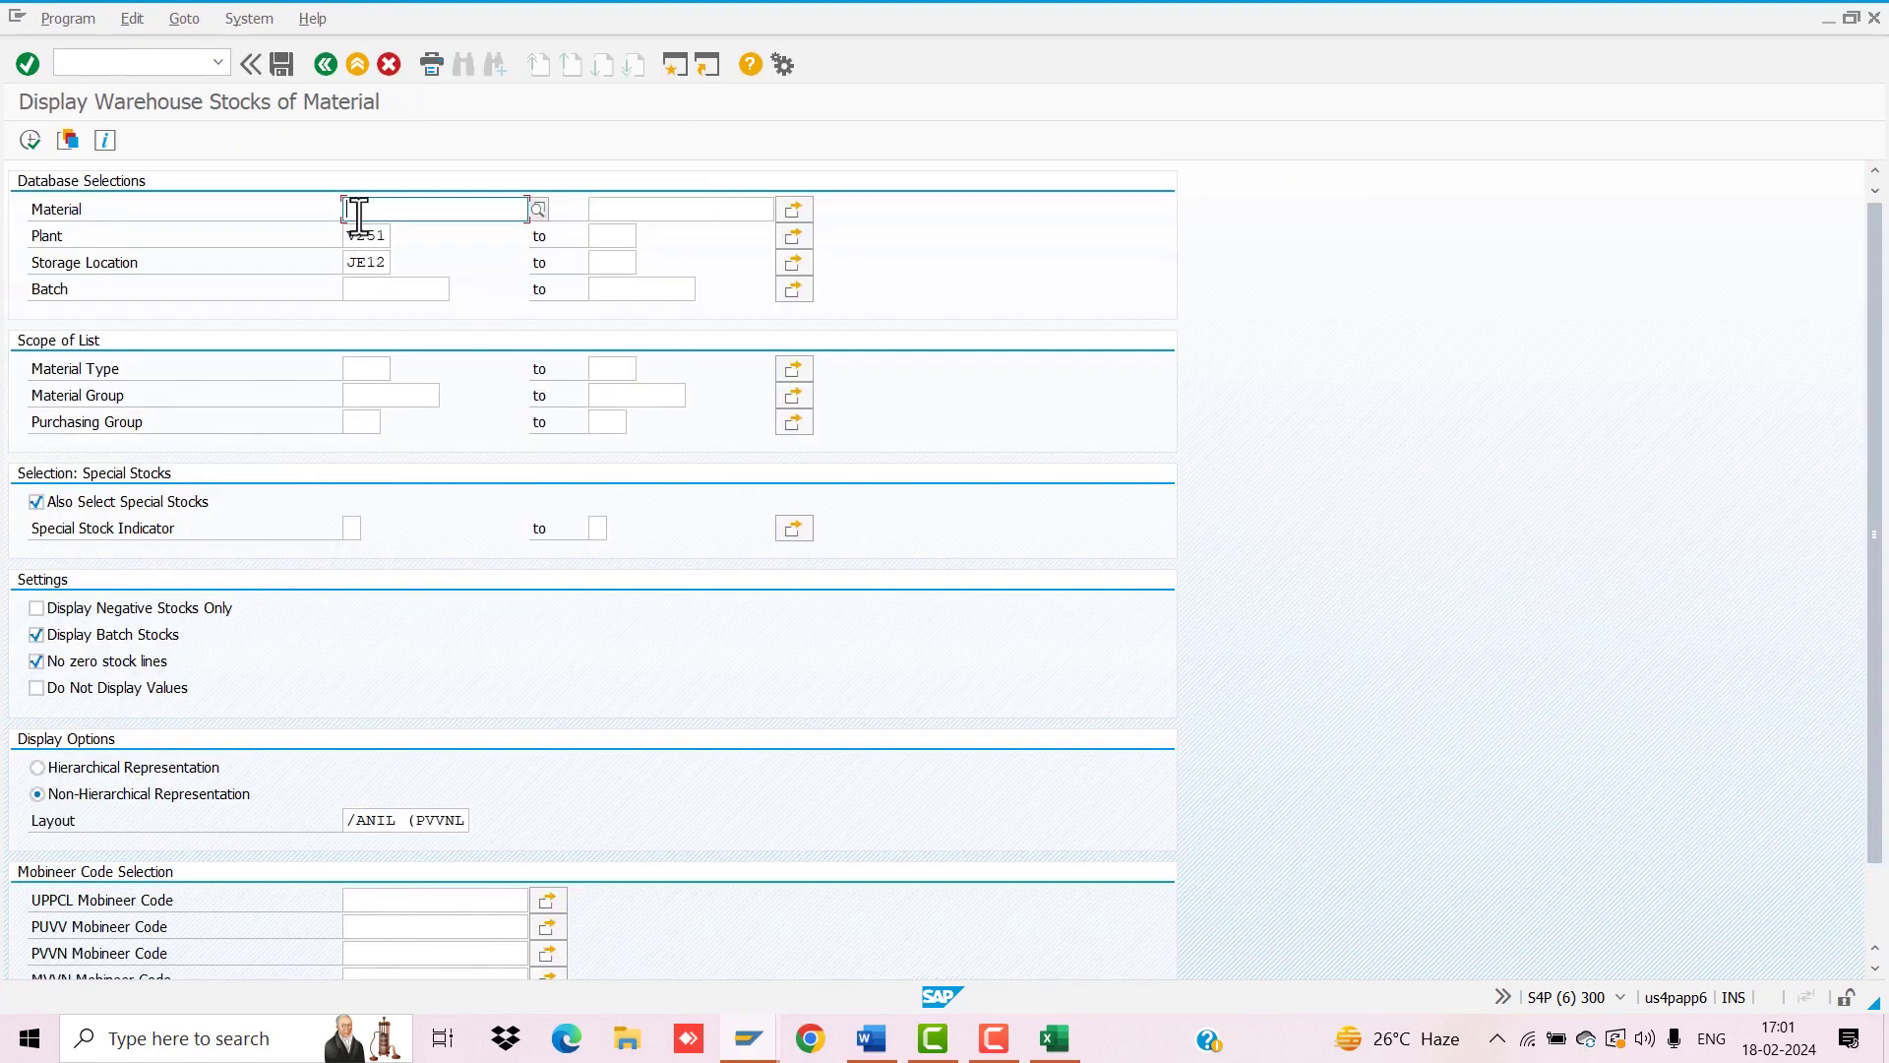
click(1054, 1038)
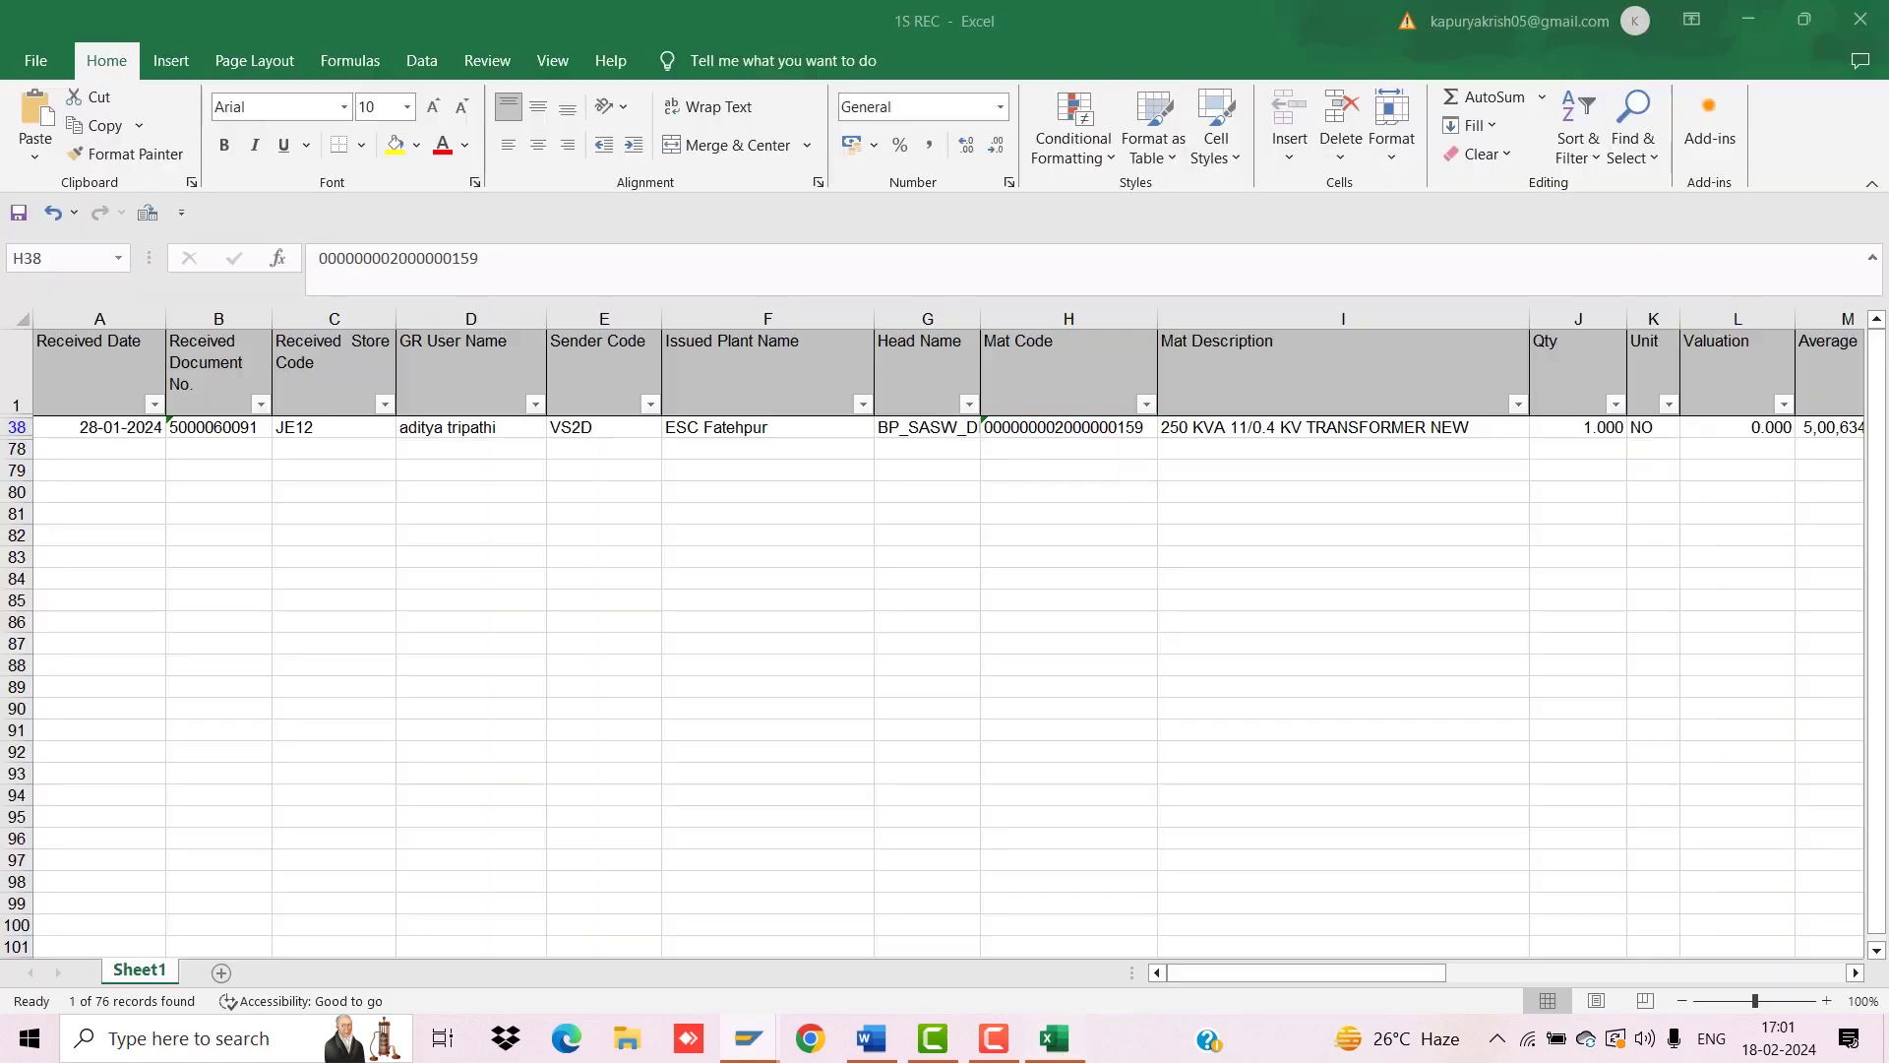
key(ctrl+c)
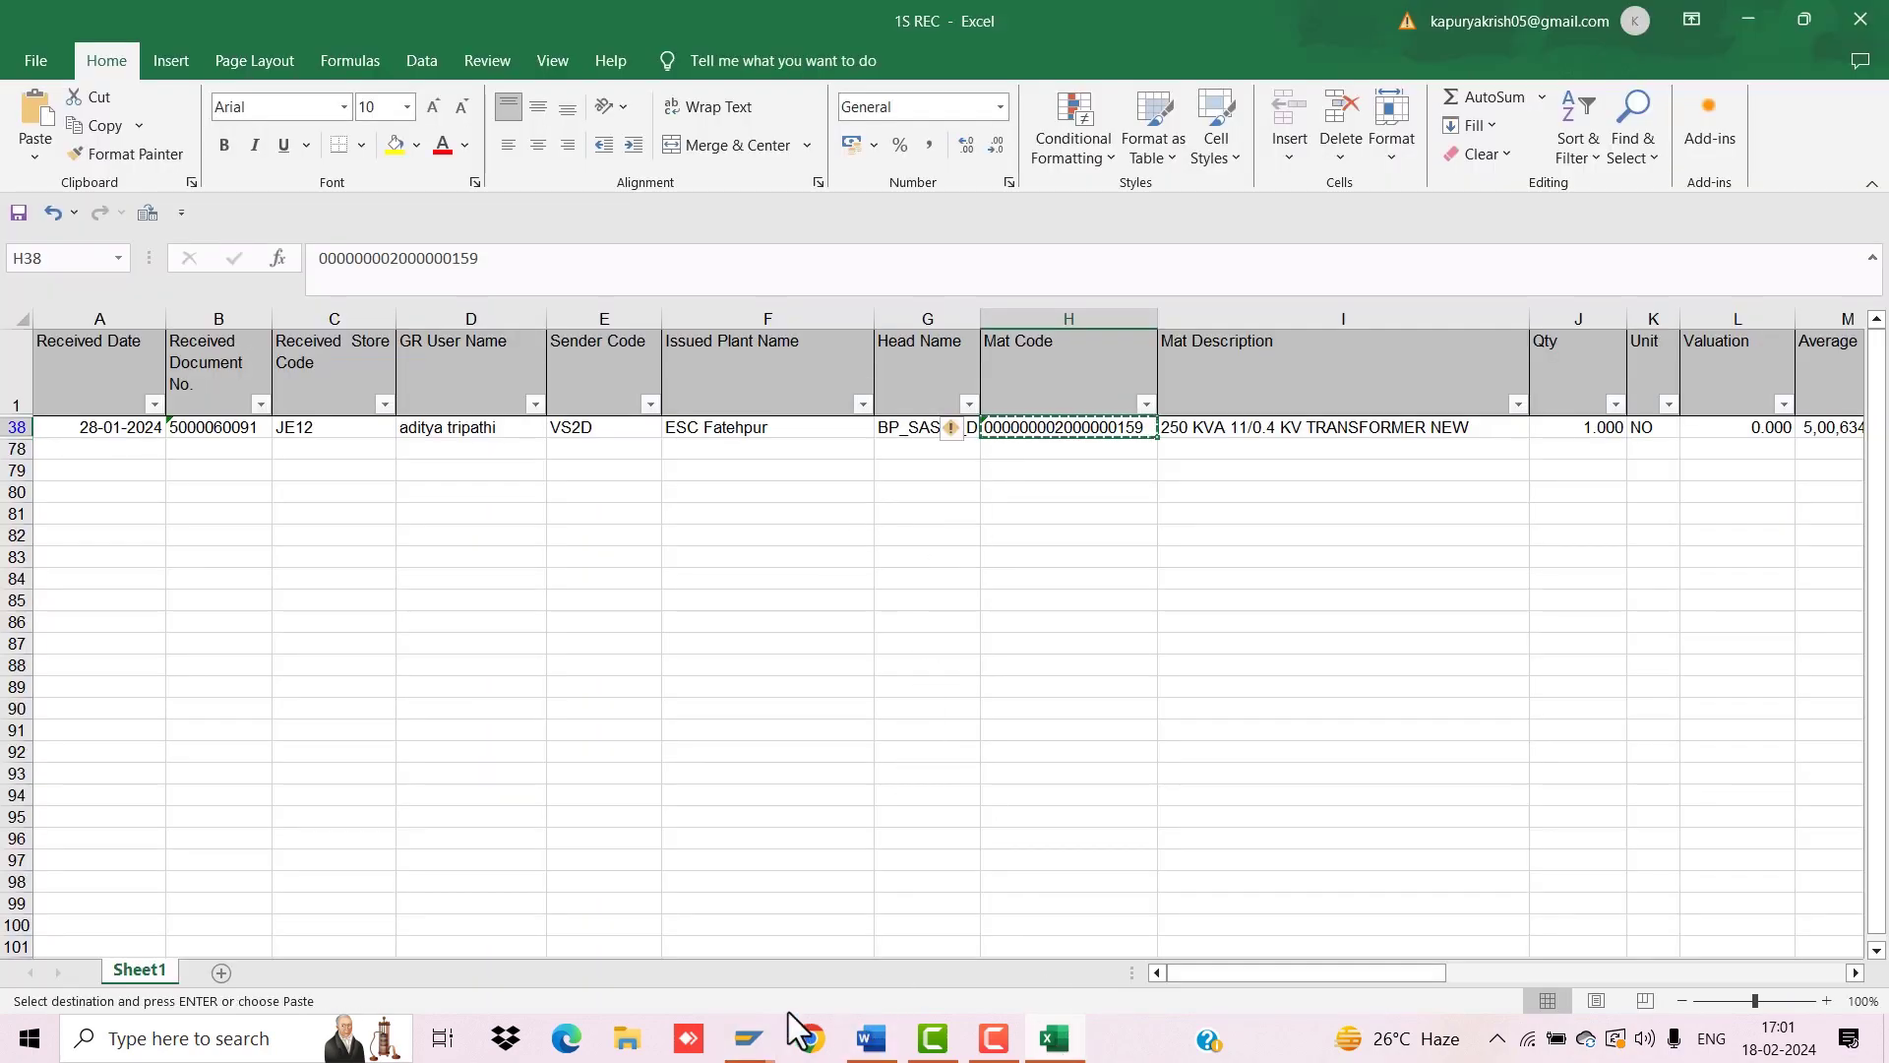
mouse_move(772, 1033)
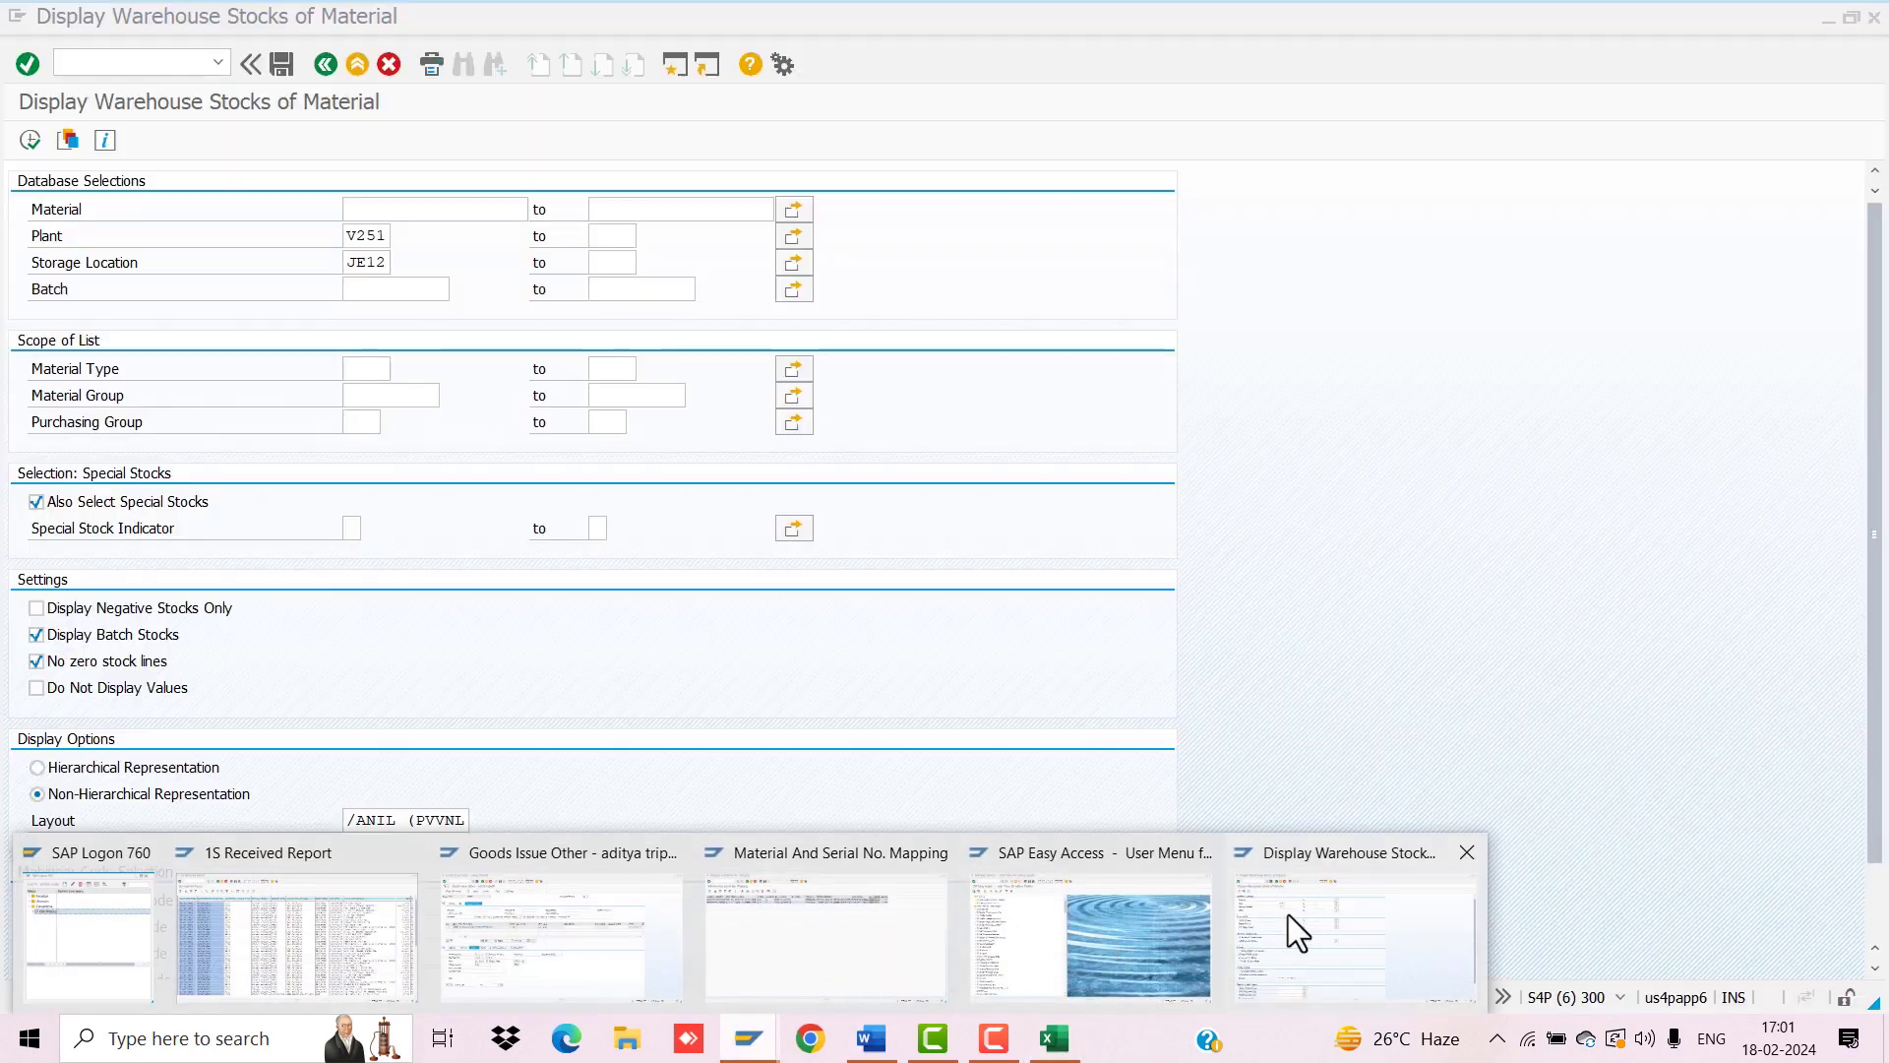
click(1288, 913)
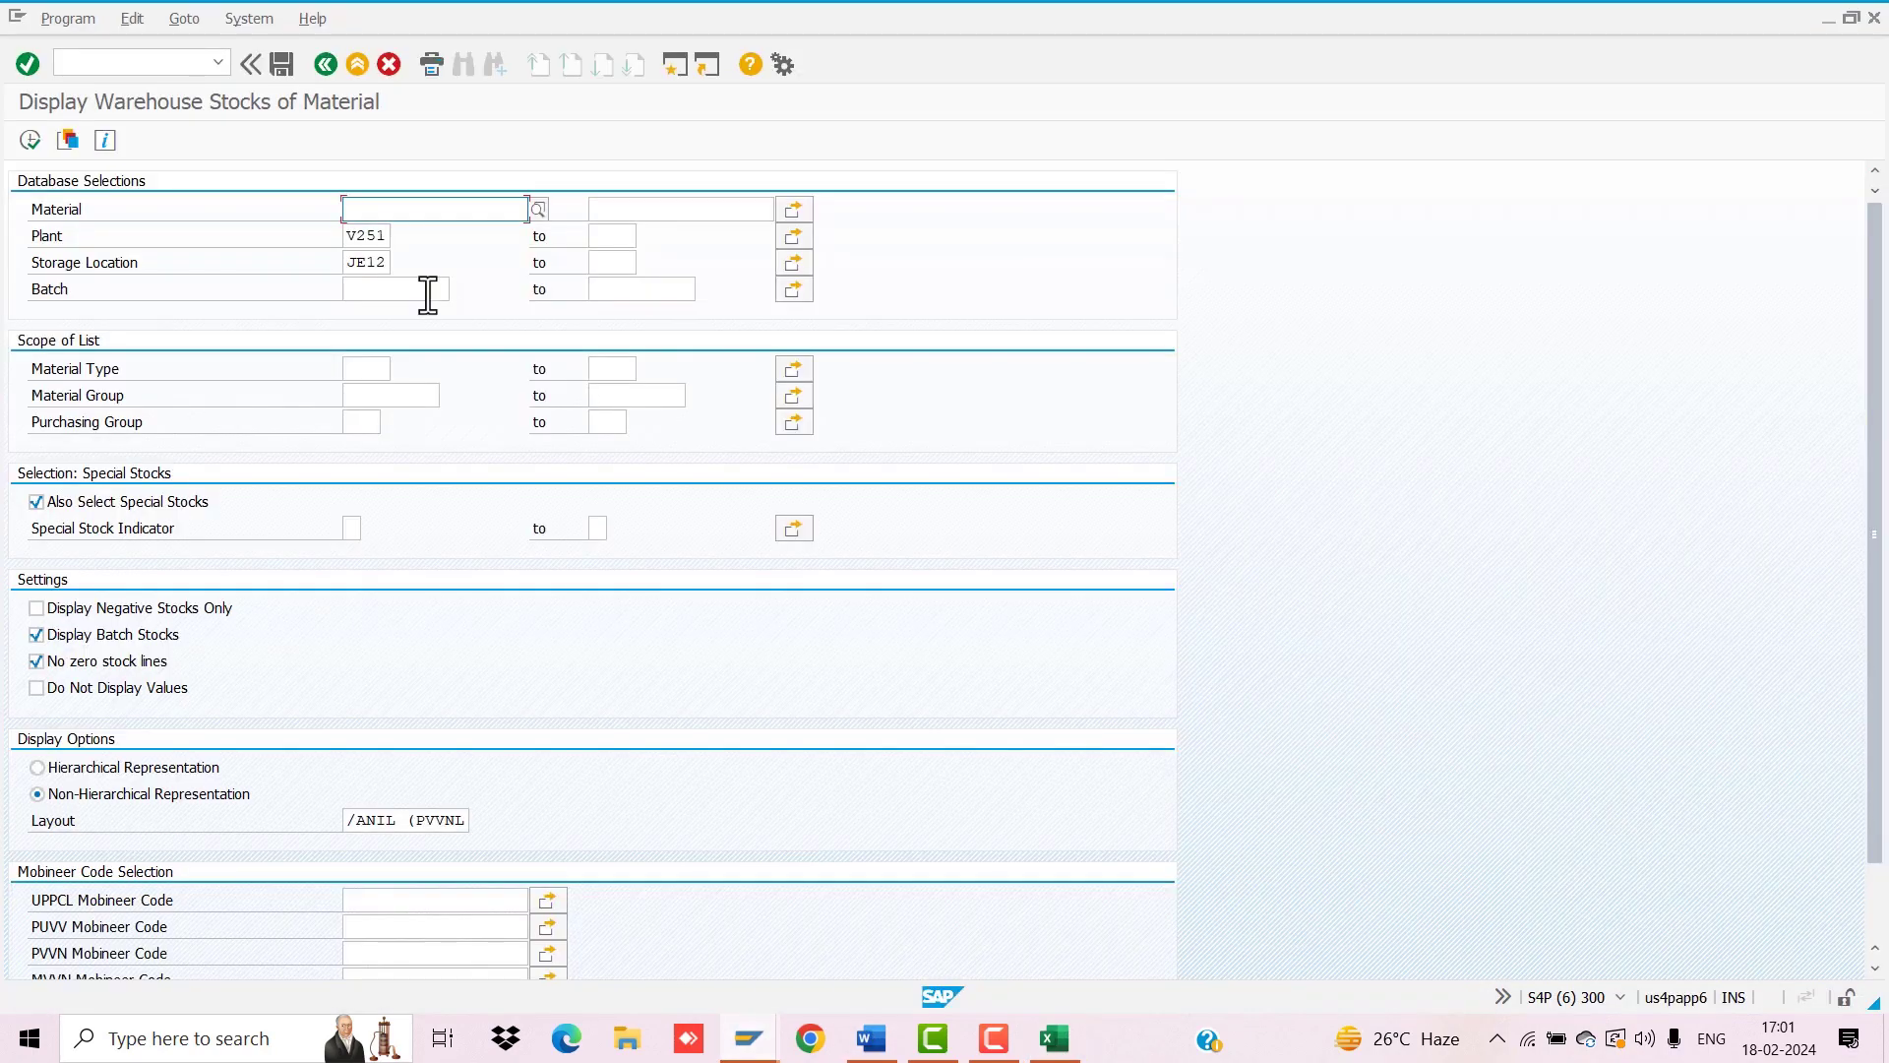
key(ctrl+v)
Step: Run the stock report, showing two JE12 transformers worth 1.082.475,83
click(31, 140)
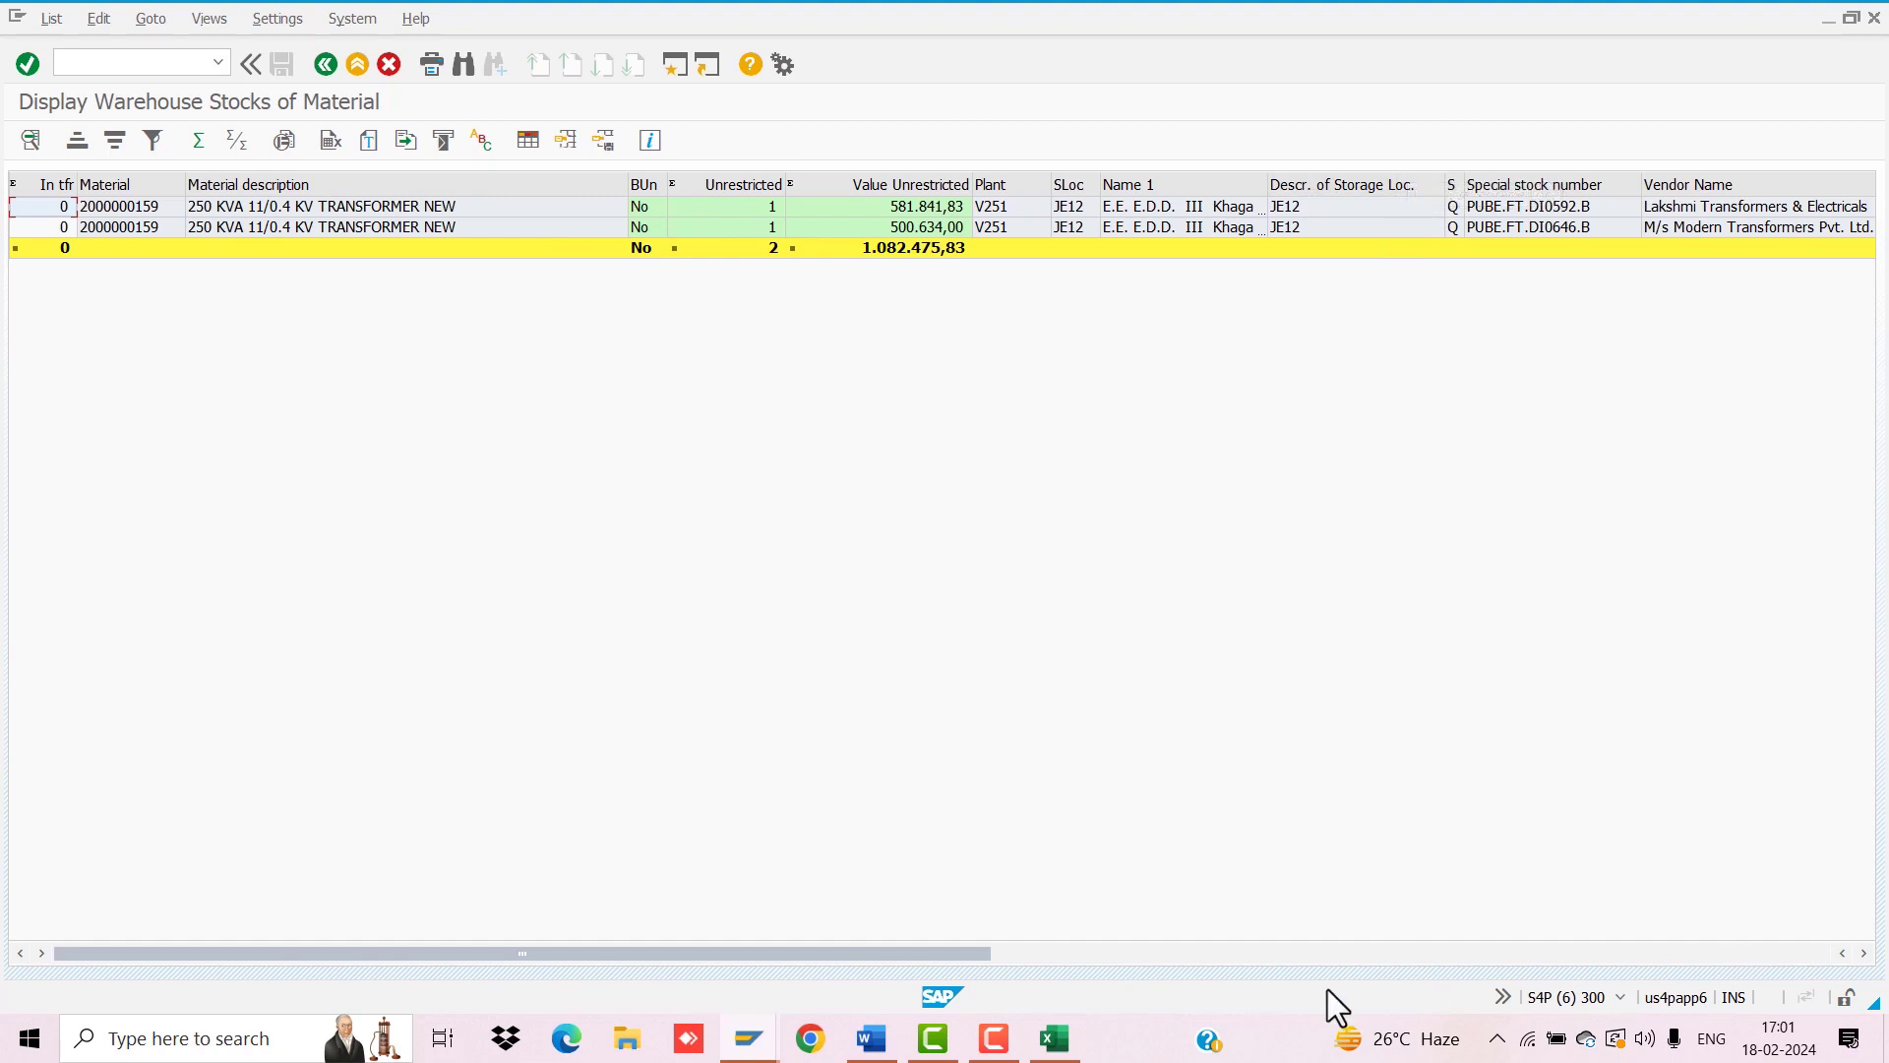
scroll(1862, 954, right, 10)
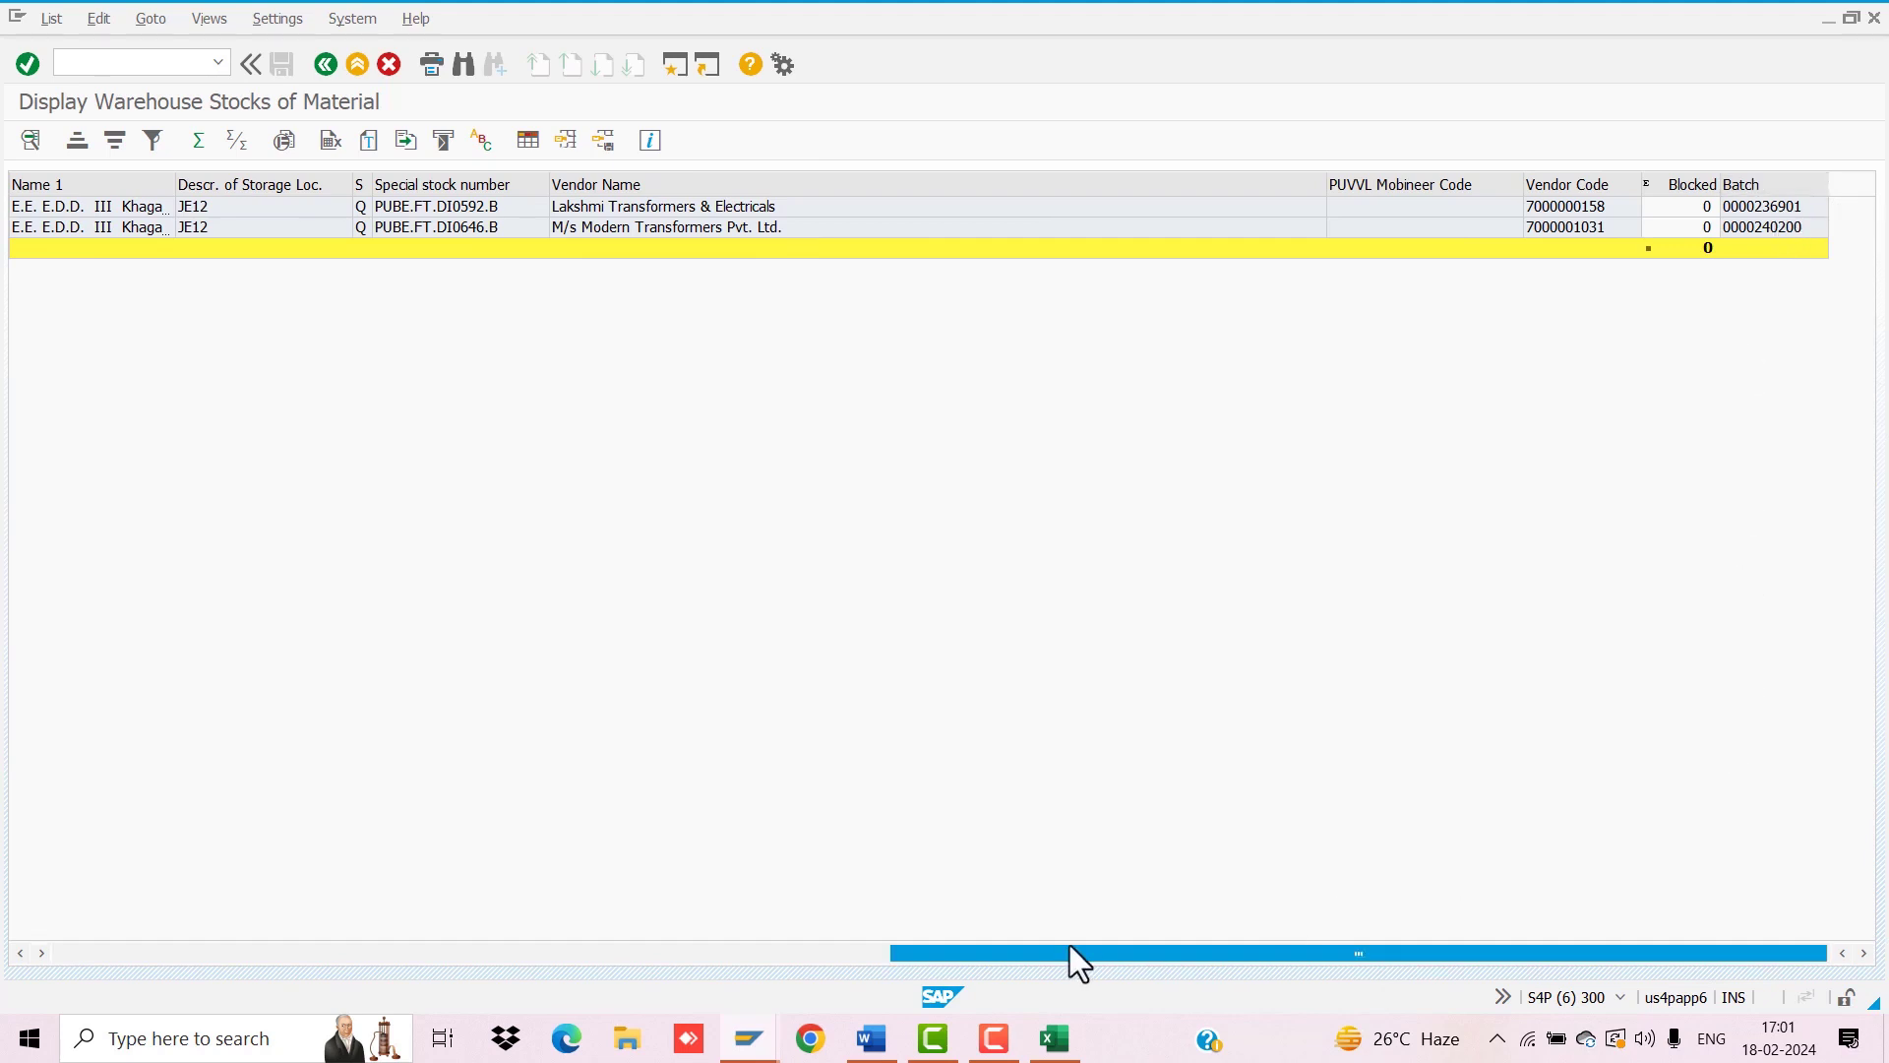
drag(1071, 952, 295, 953)
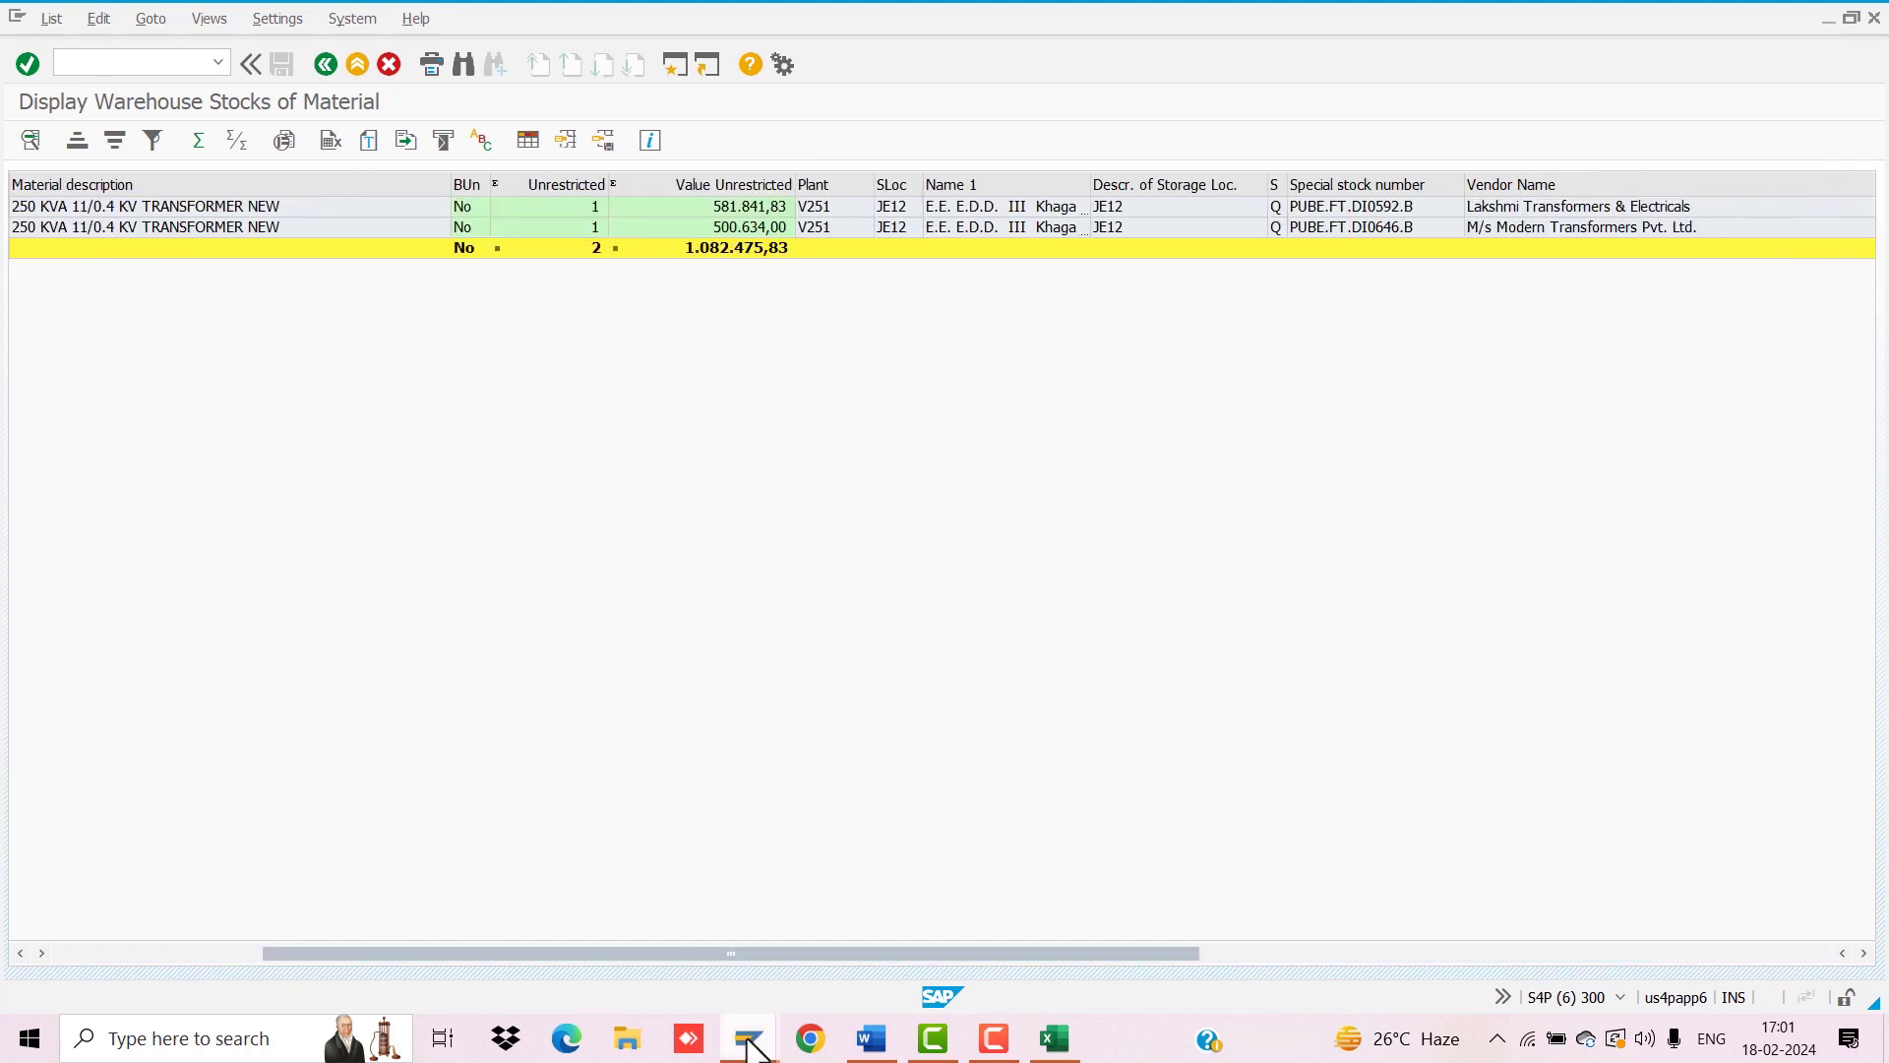
mouse_move(750, 1038)
mouse_move(902, 936)
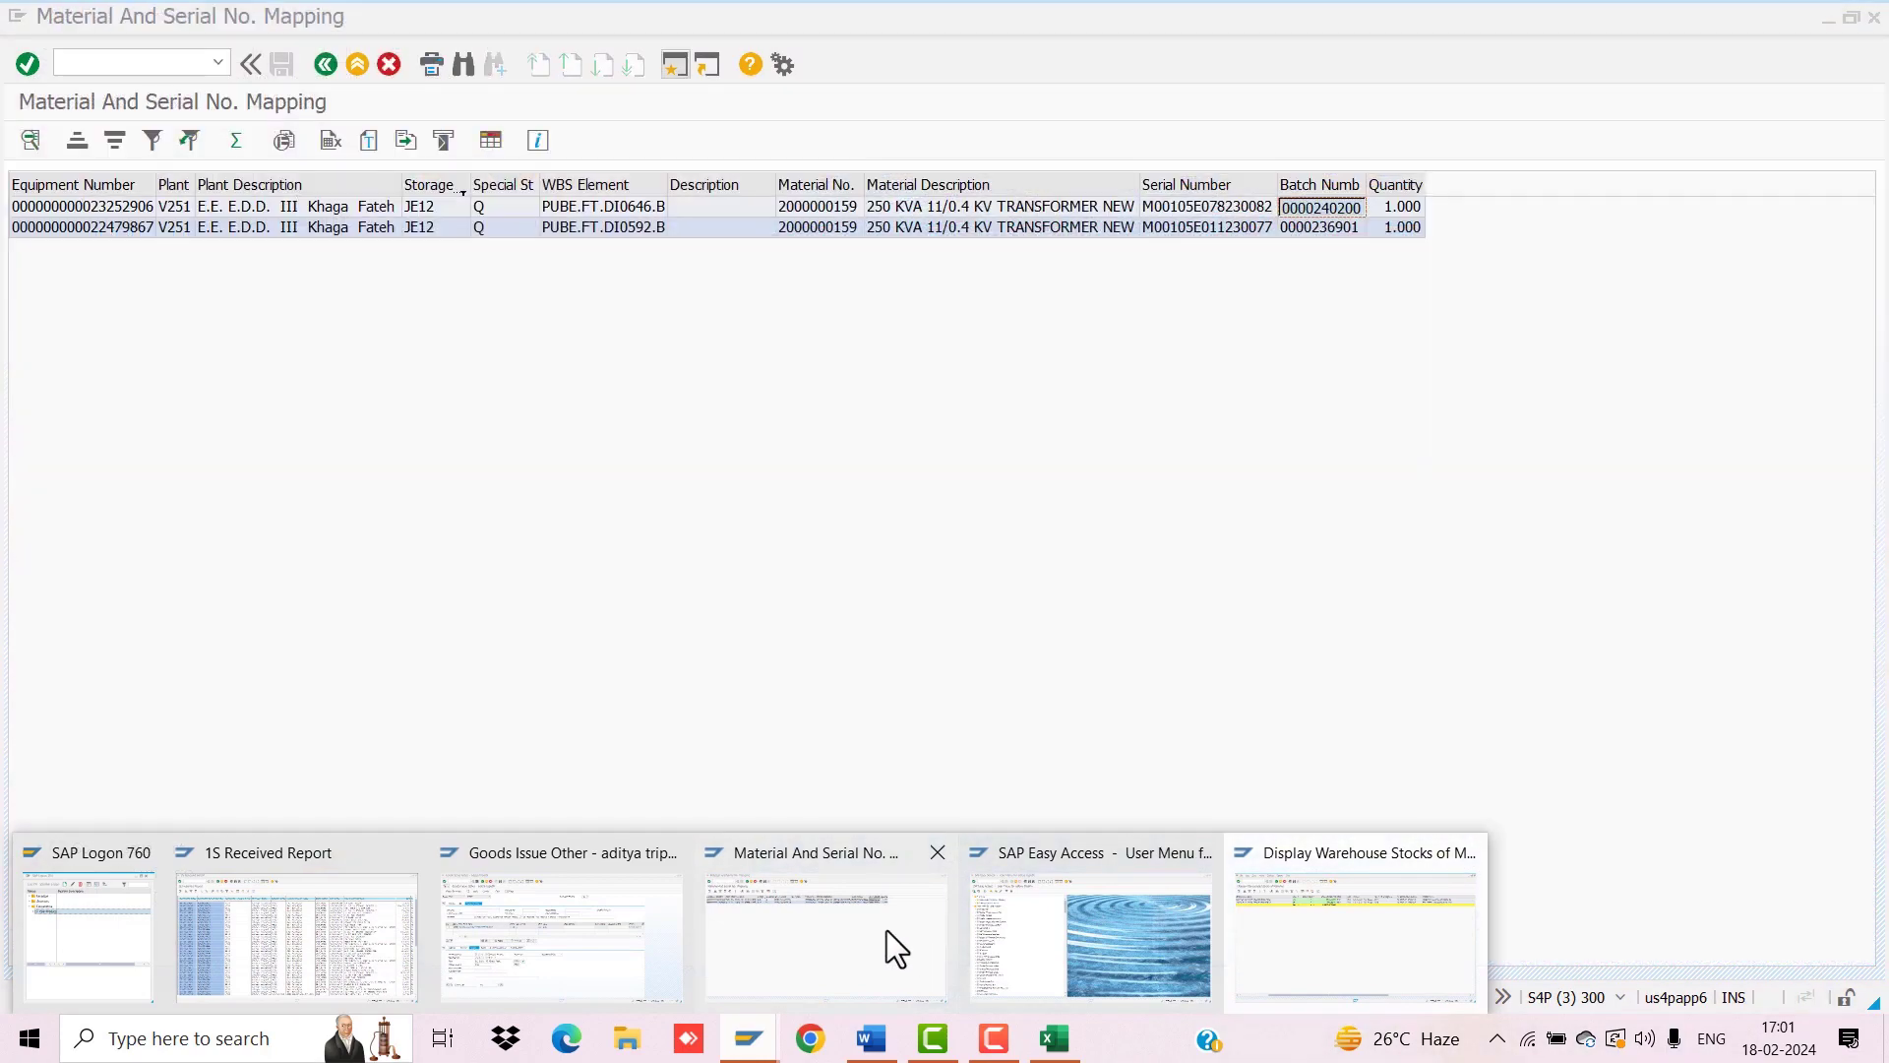
click(500, 923)
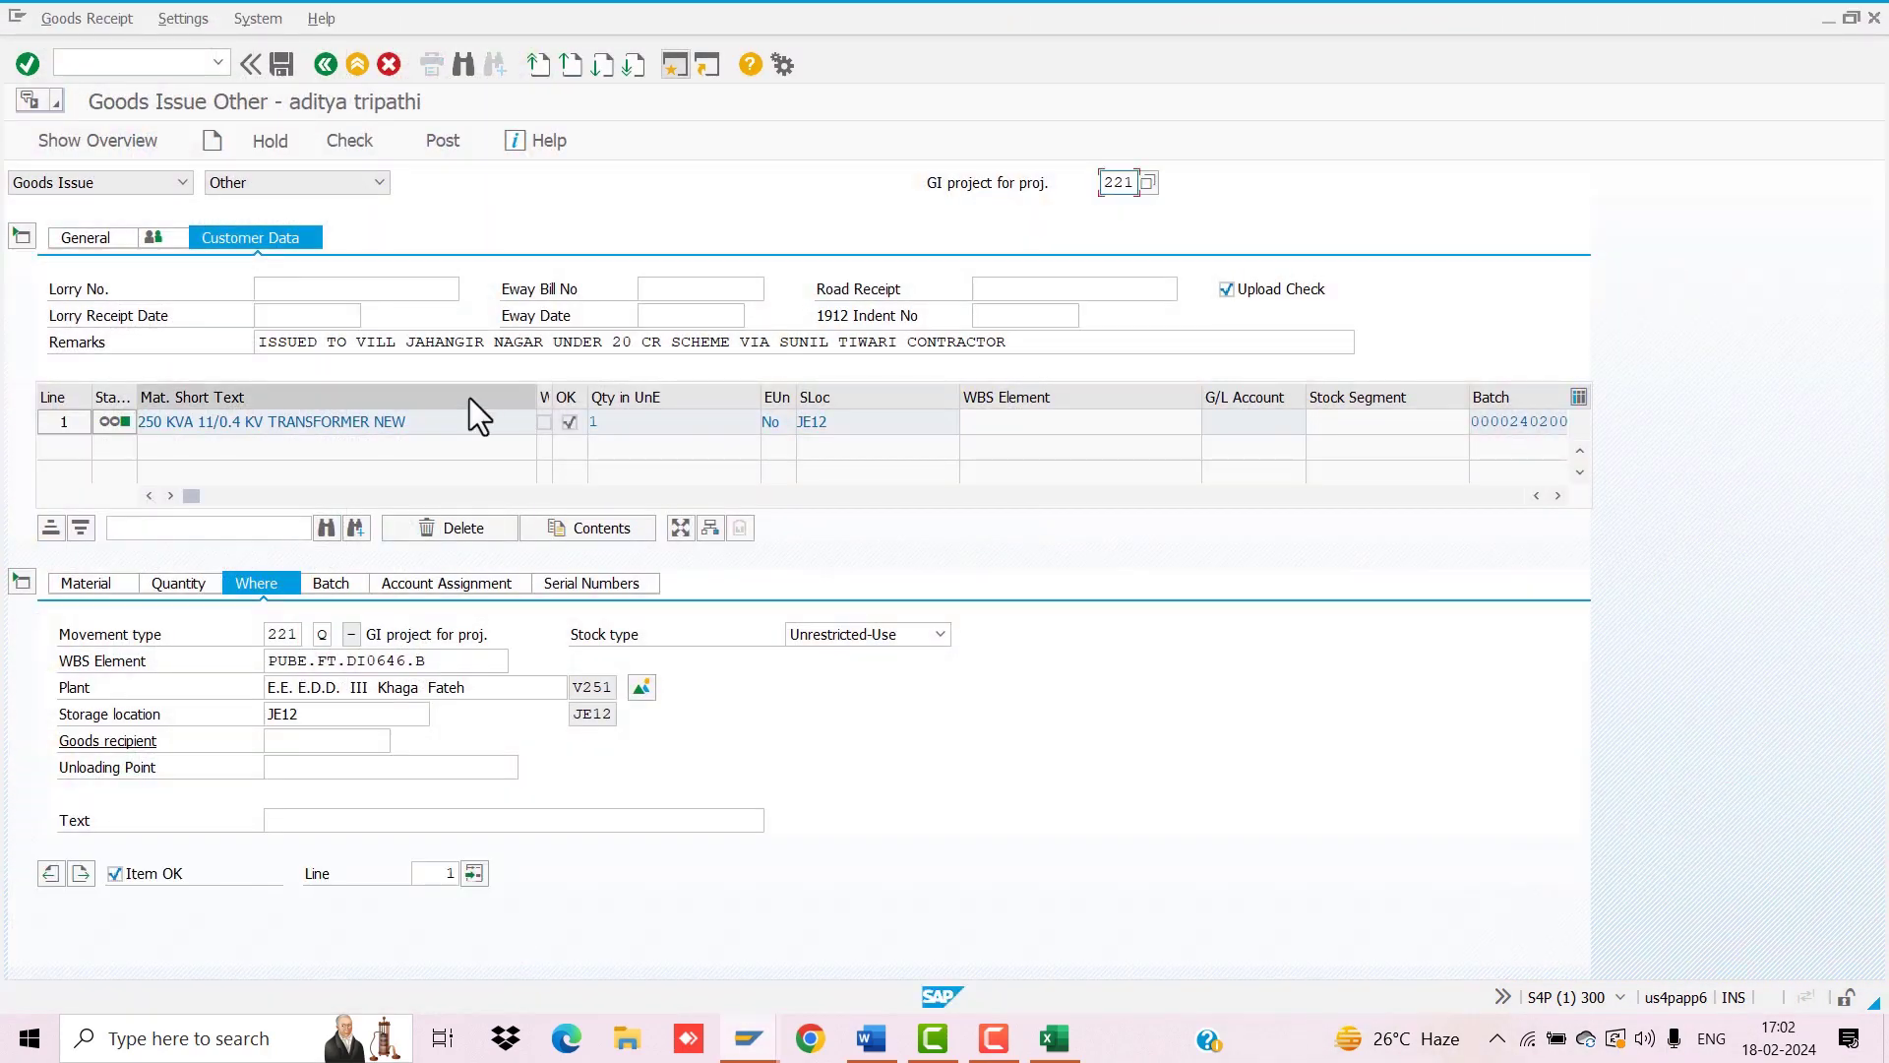
click(461, 141)
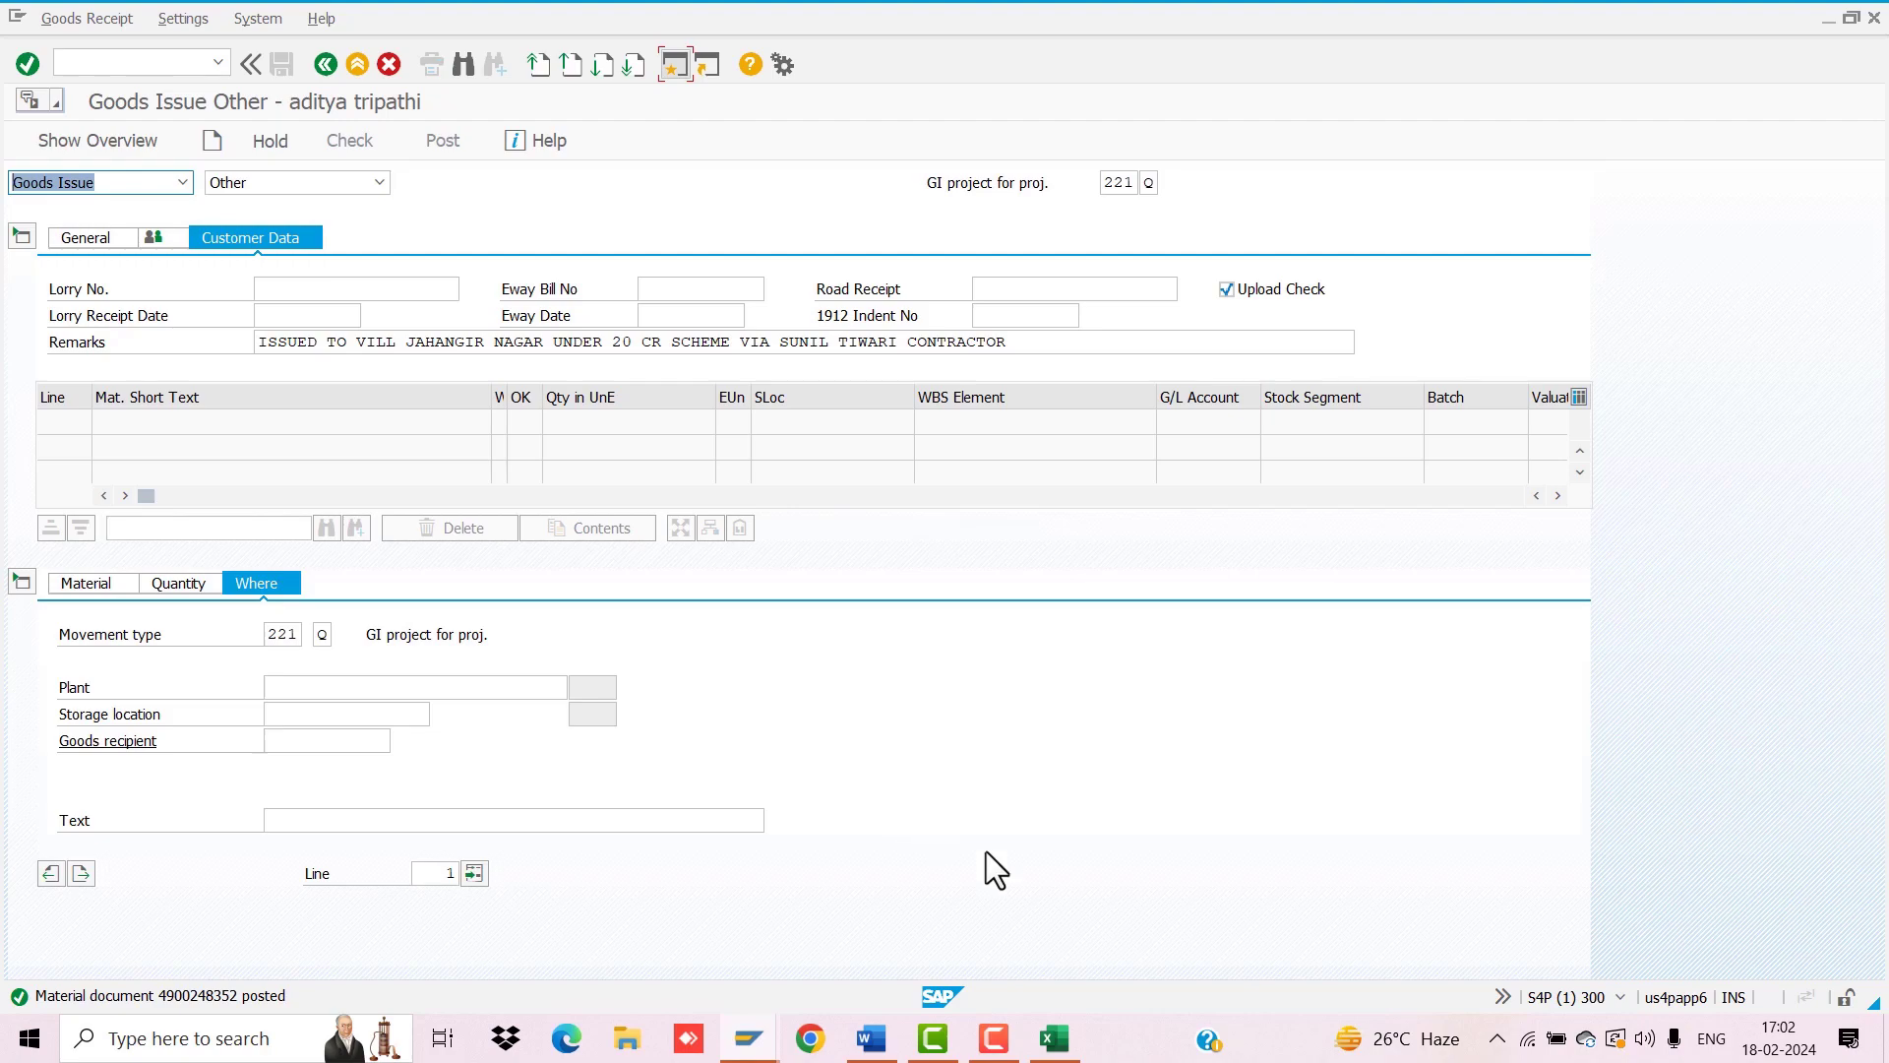
click(1053, 1038)
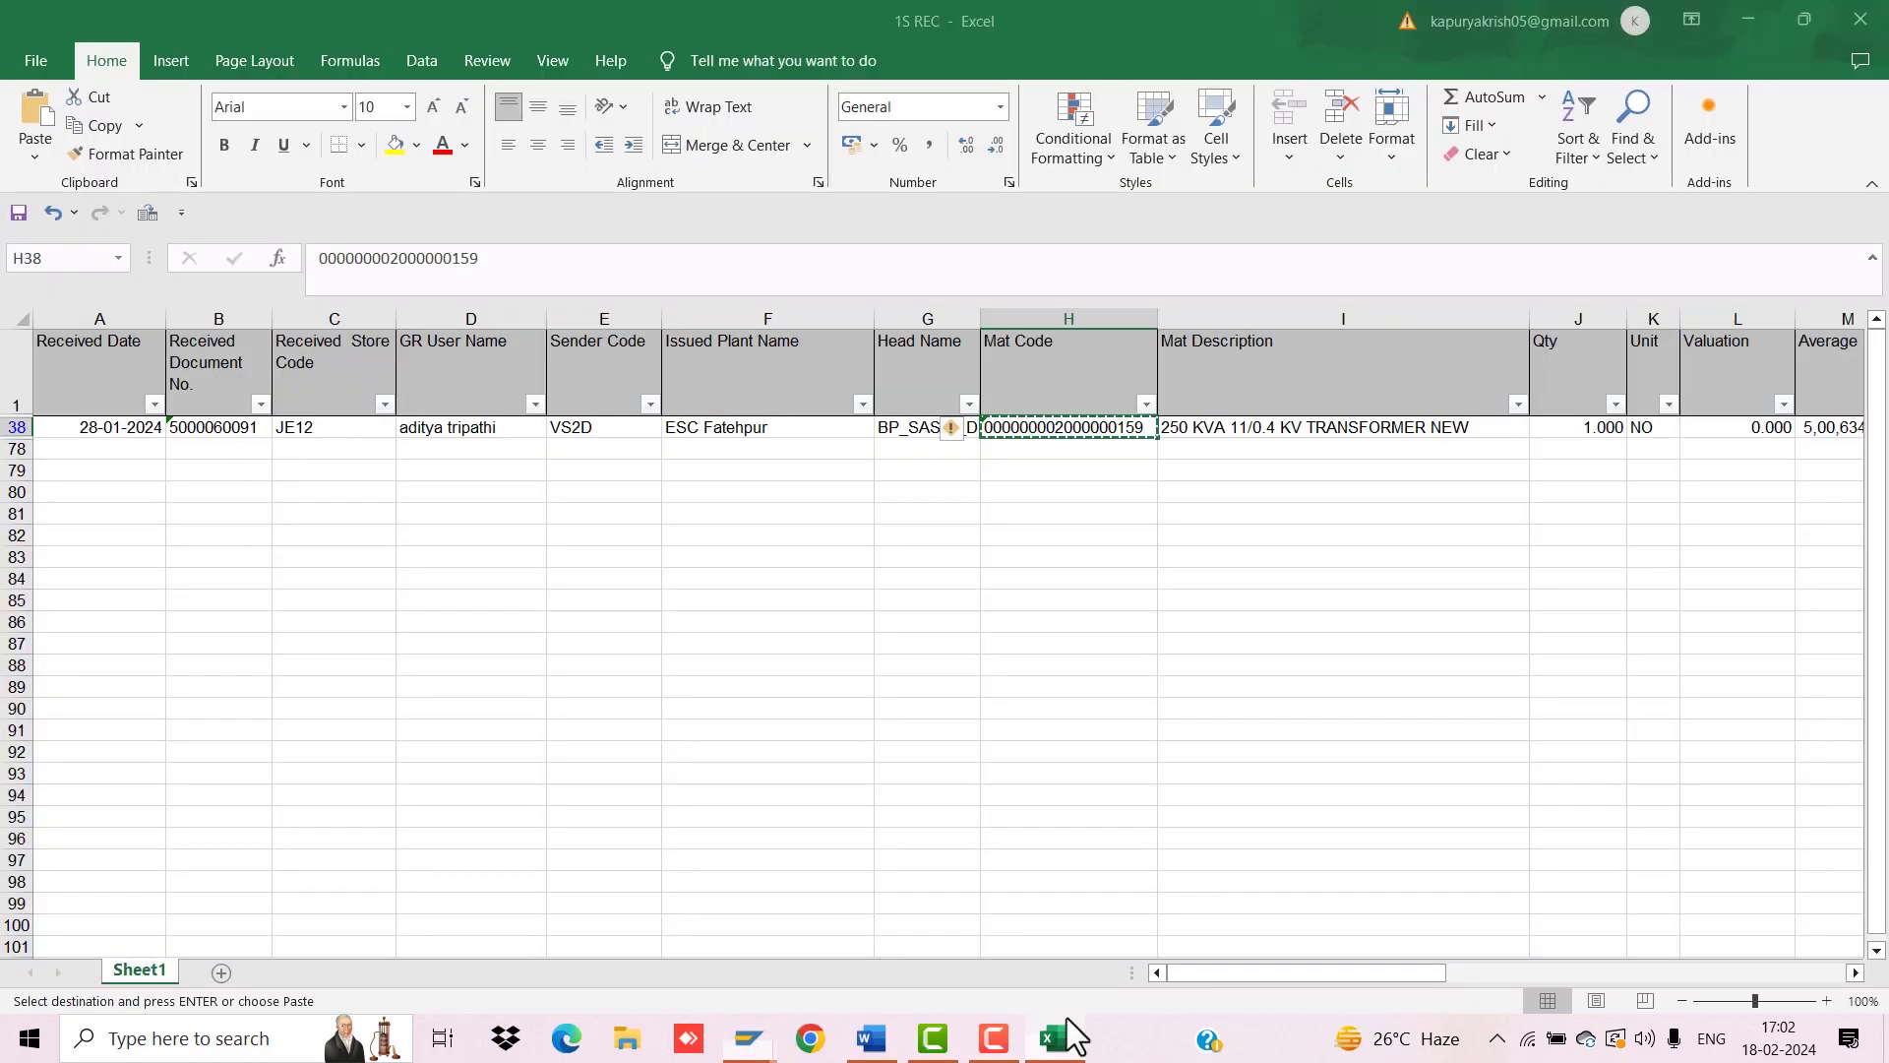
Step: Delete the transformer's row 38 from the 1S REC sheet
click(16, 427)
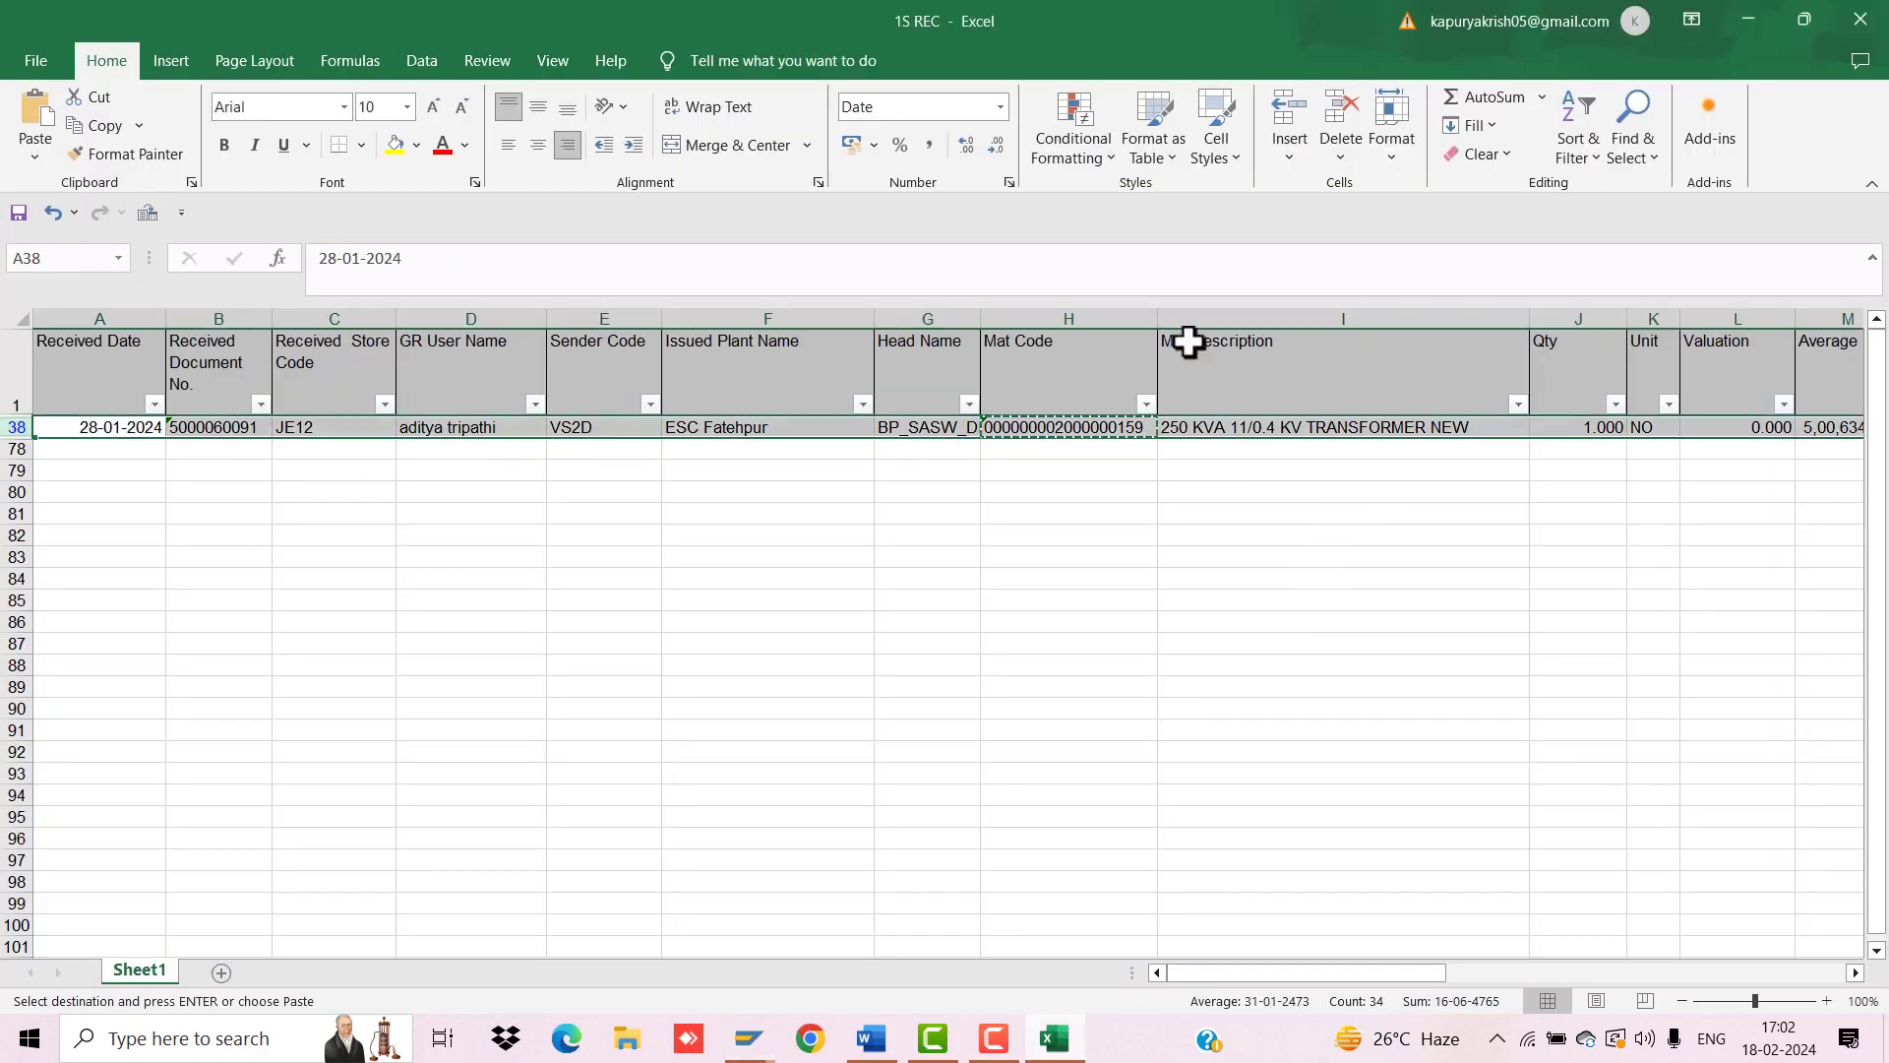
click(1341, 139)
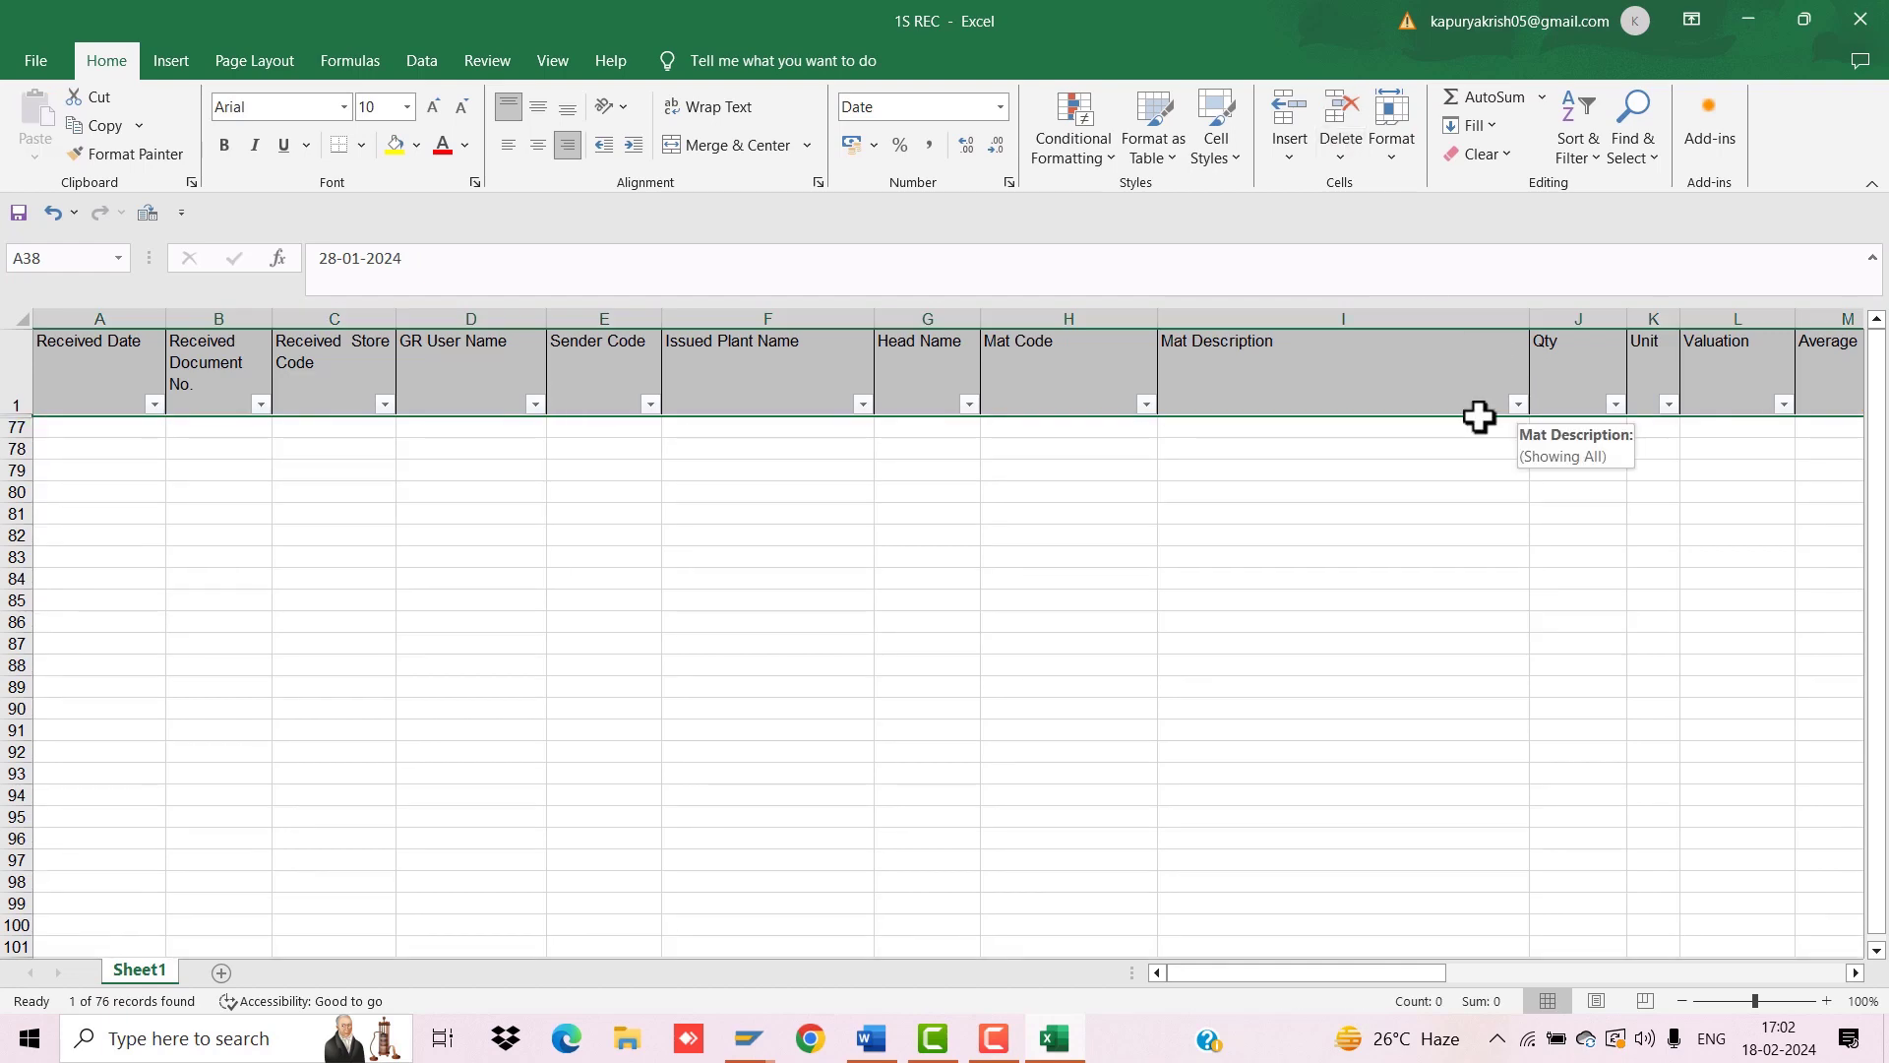
drag(1370, 972, 1494, 973)
Step: Filter Estimate No. to PUDP.FT.PD2846.A and PUDP.FT.PD2846.B only, showing 8 records
click(1563, 405)
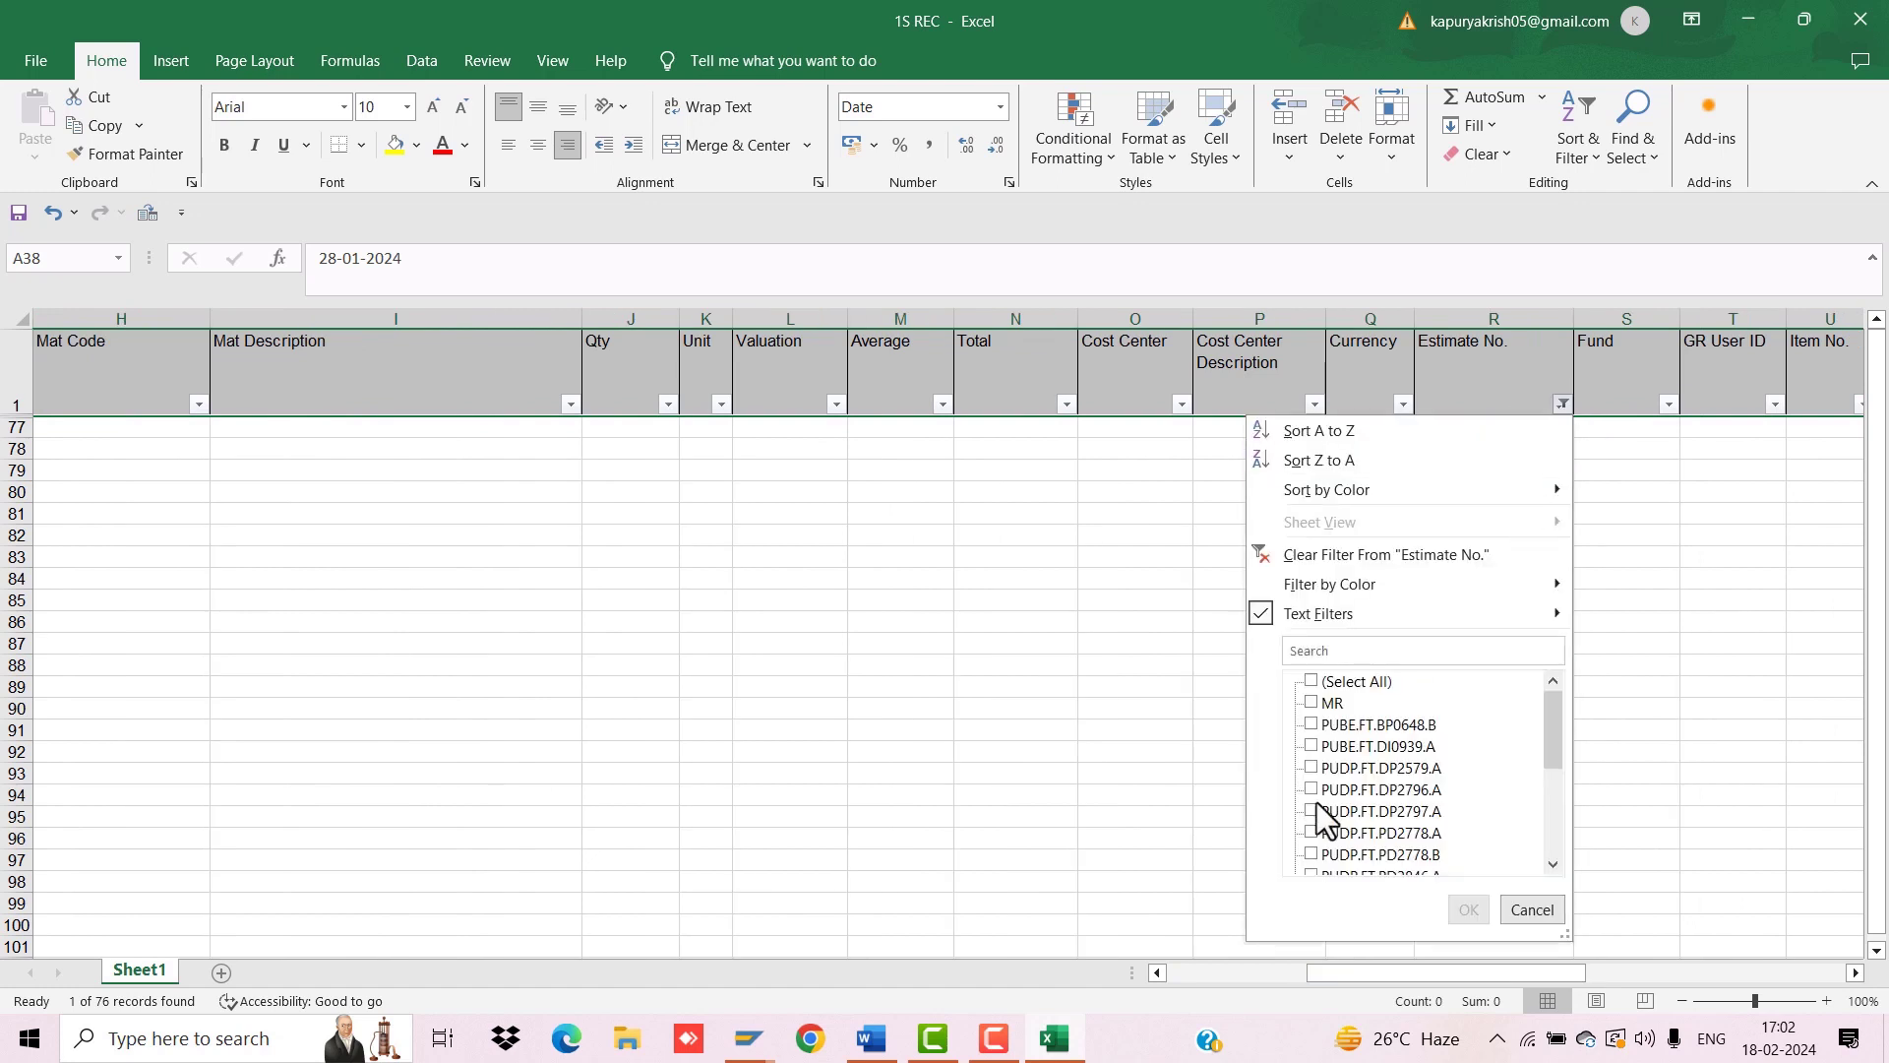
click(1370, 746)
click(1374, 755)
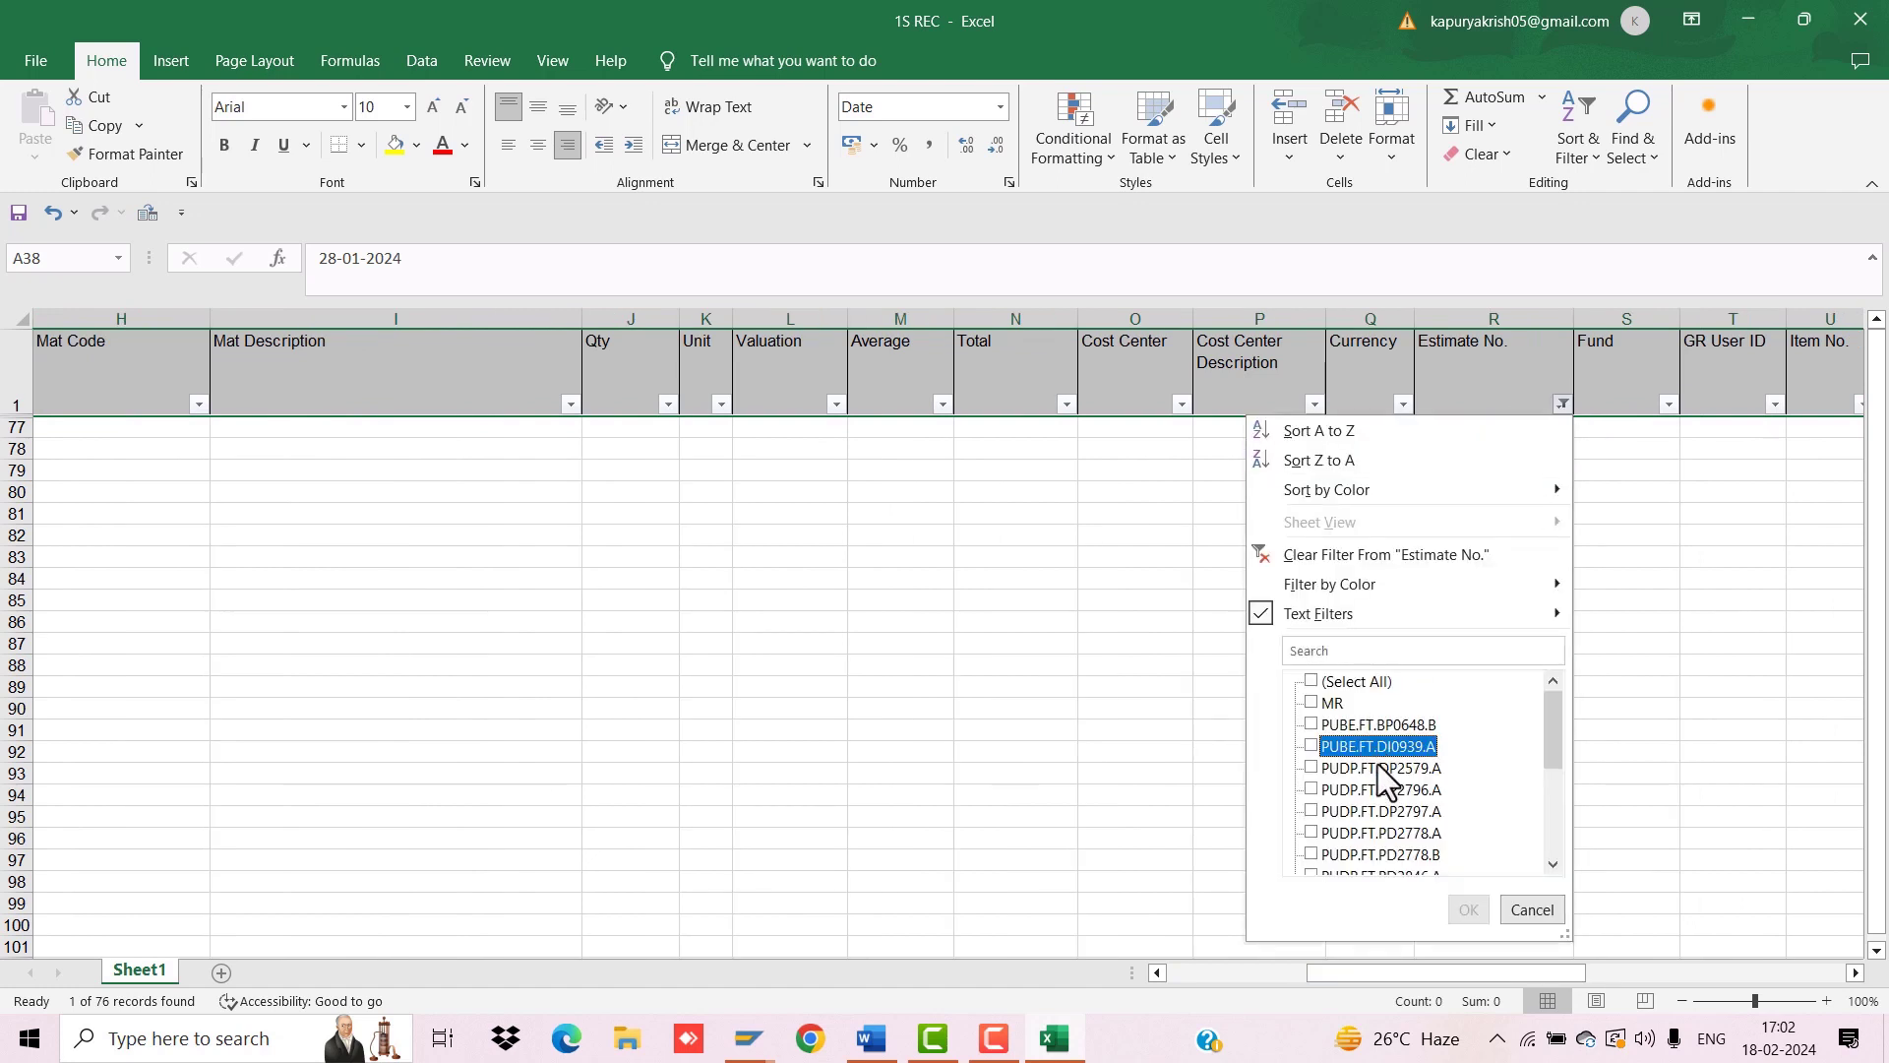
scroll(1383, 806, down, 1)
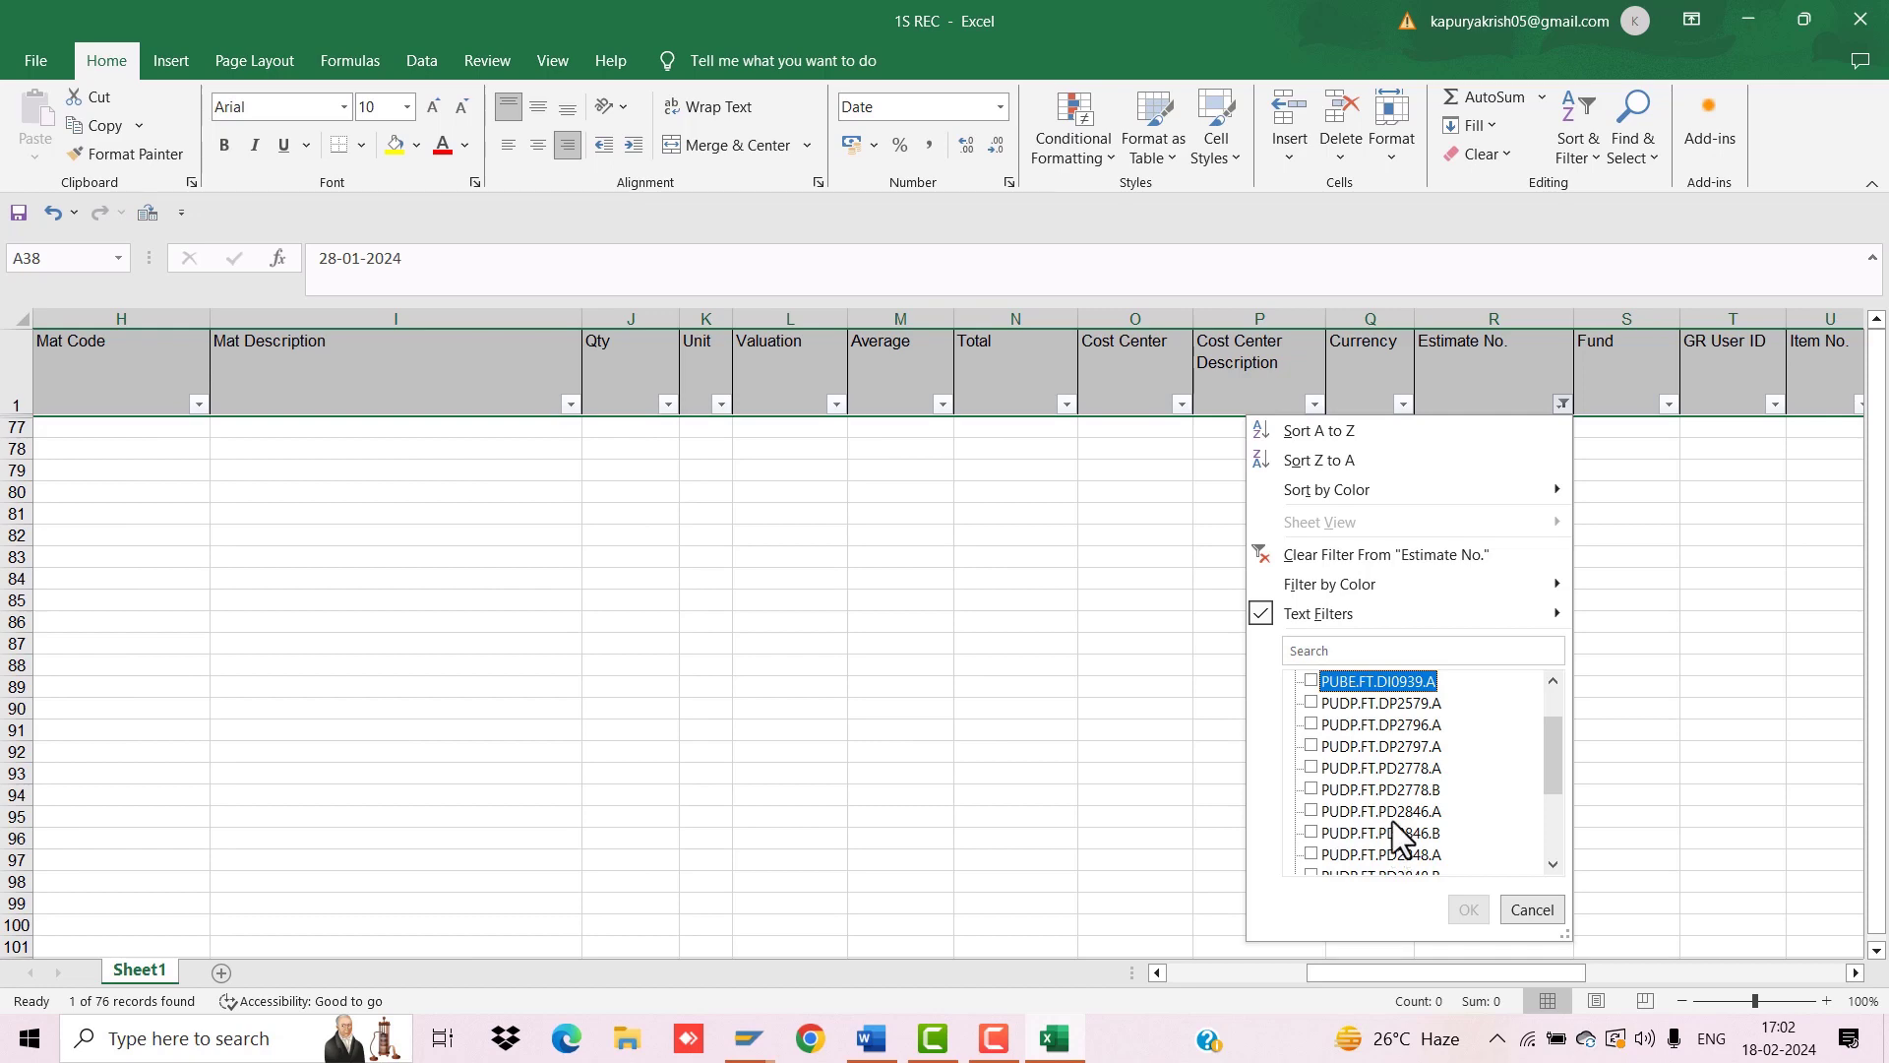
click(1389, 815)
click(1389, 834)
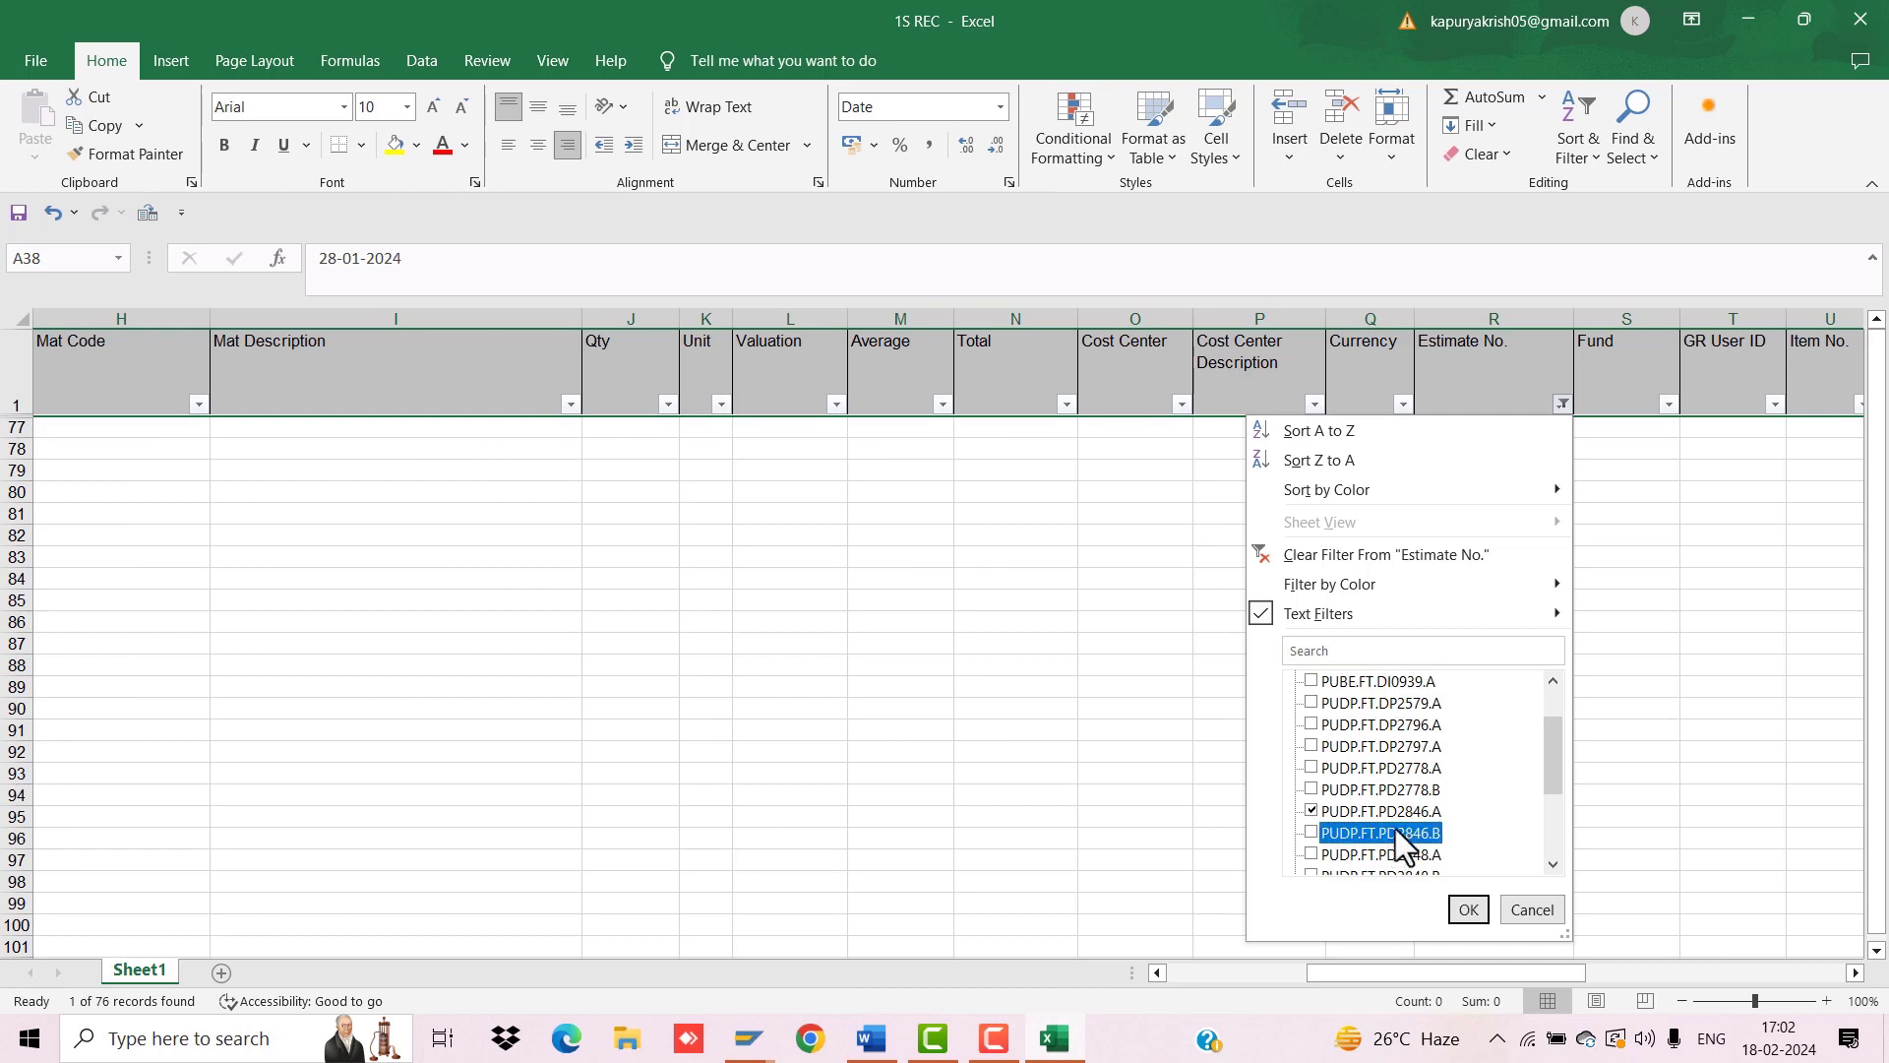
click(1468, 909)
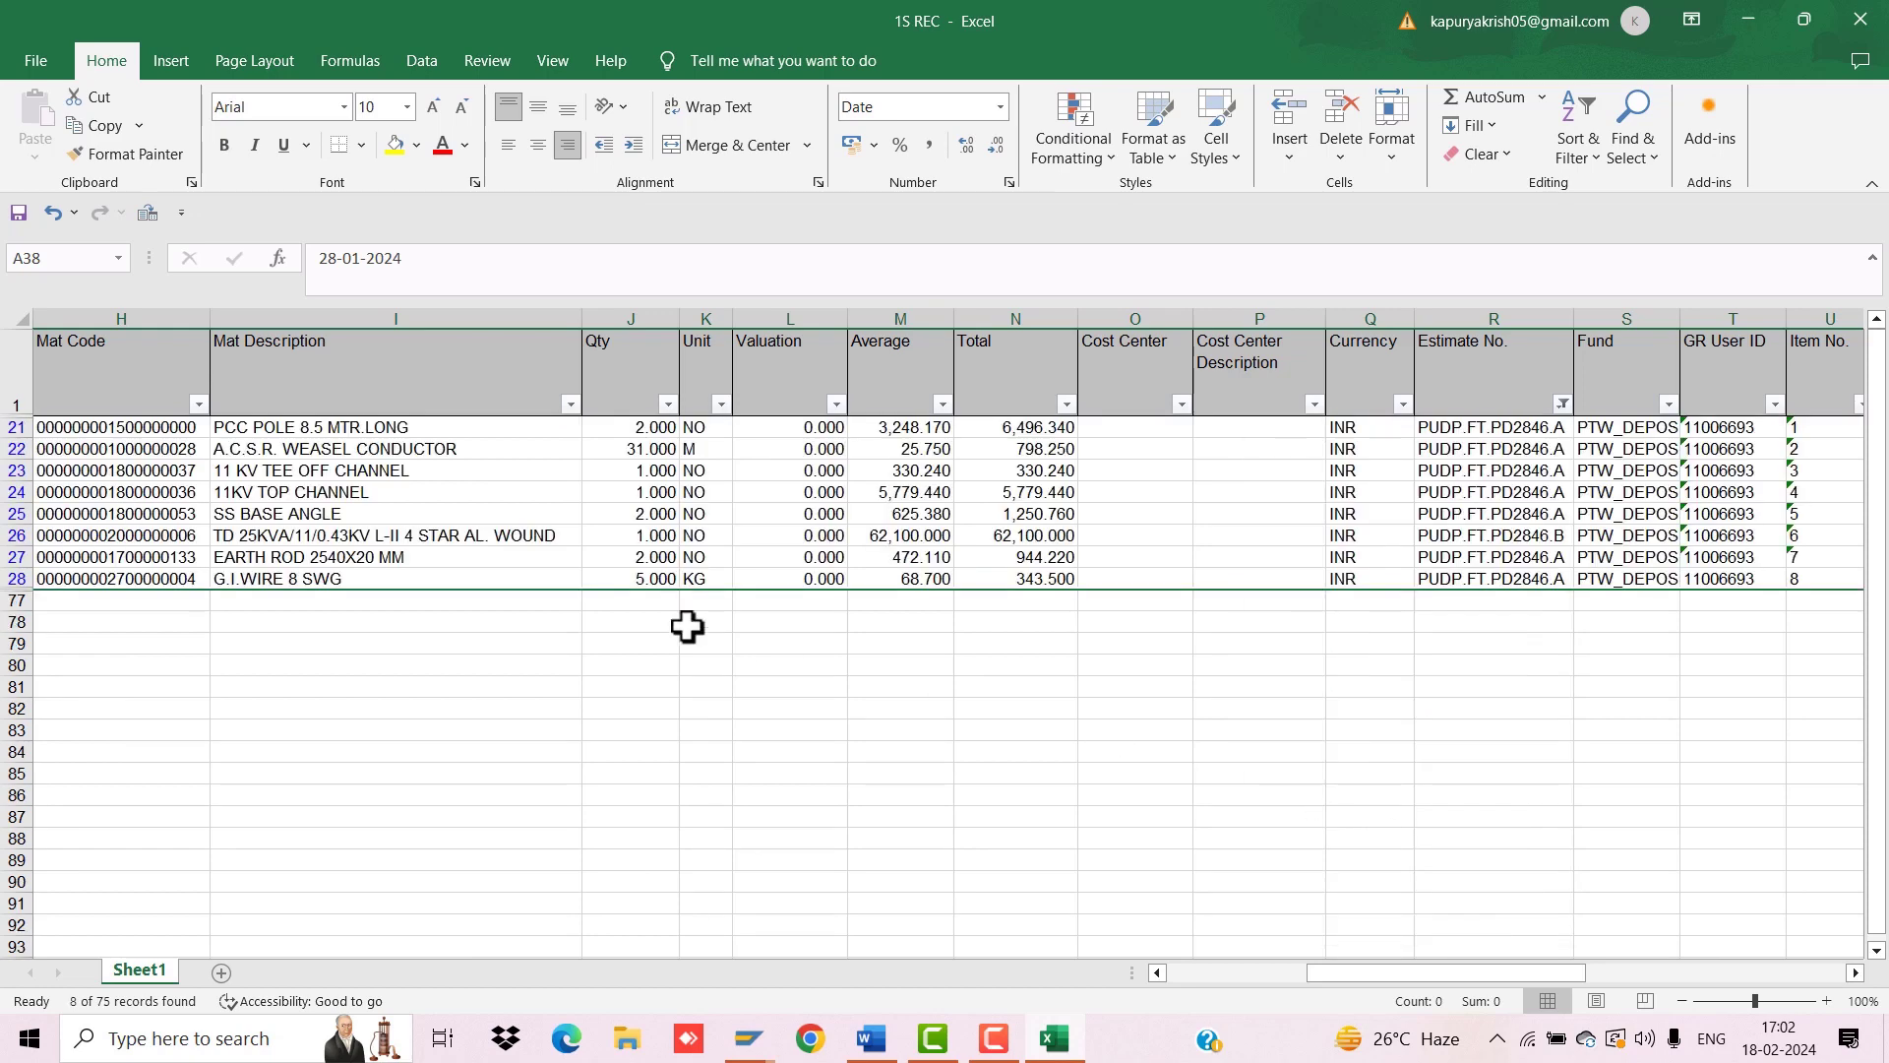
Step: Copy the PCC pole's material code from cell H21
click(146, 429)
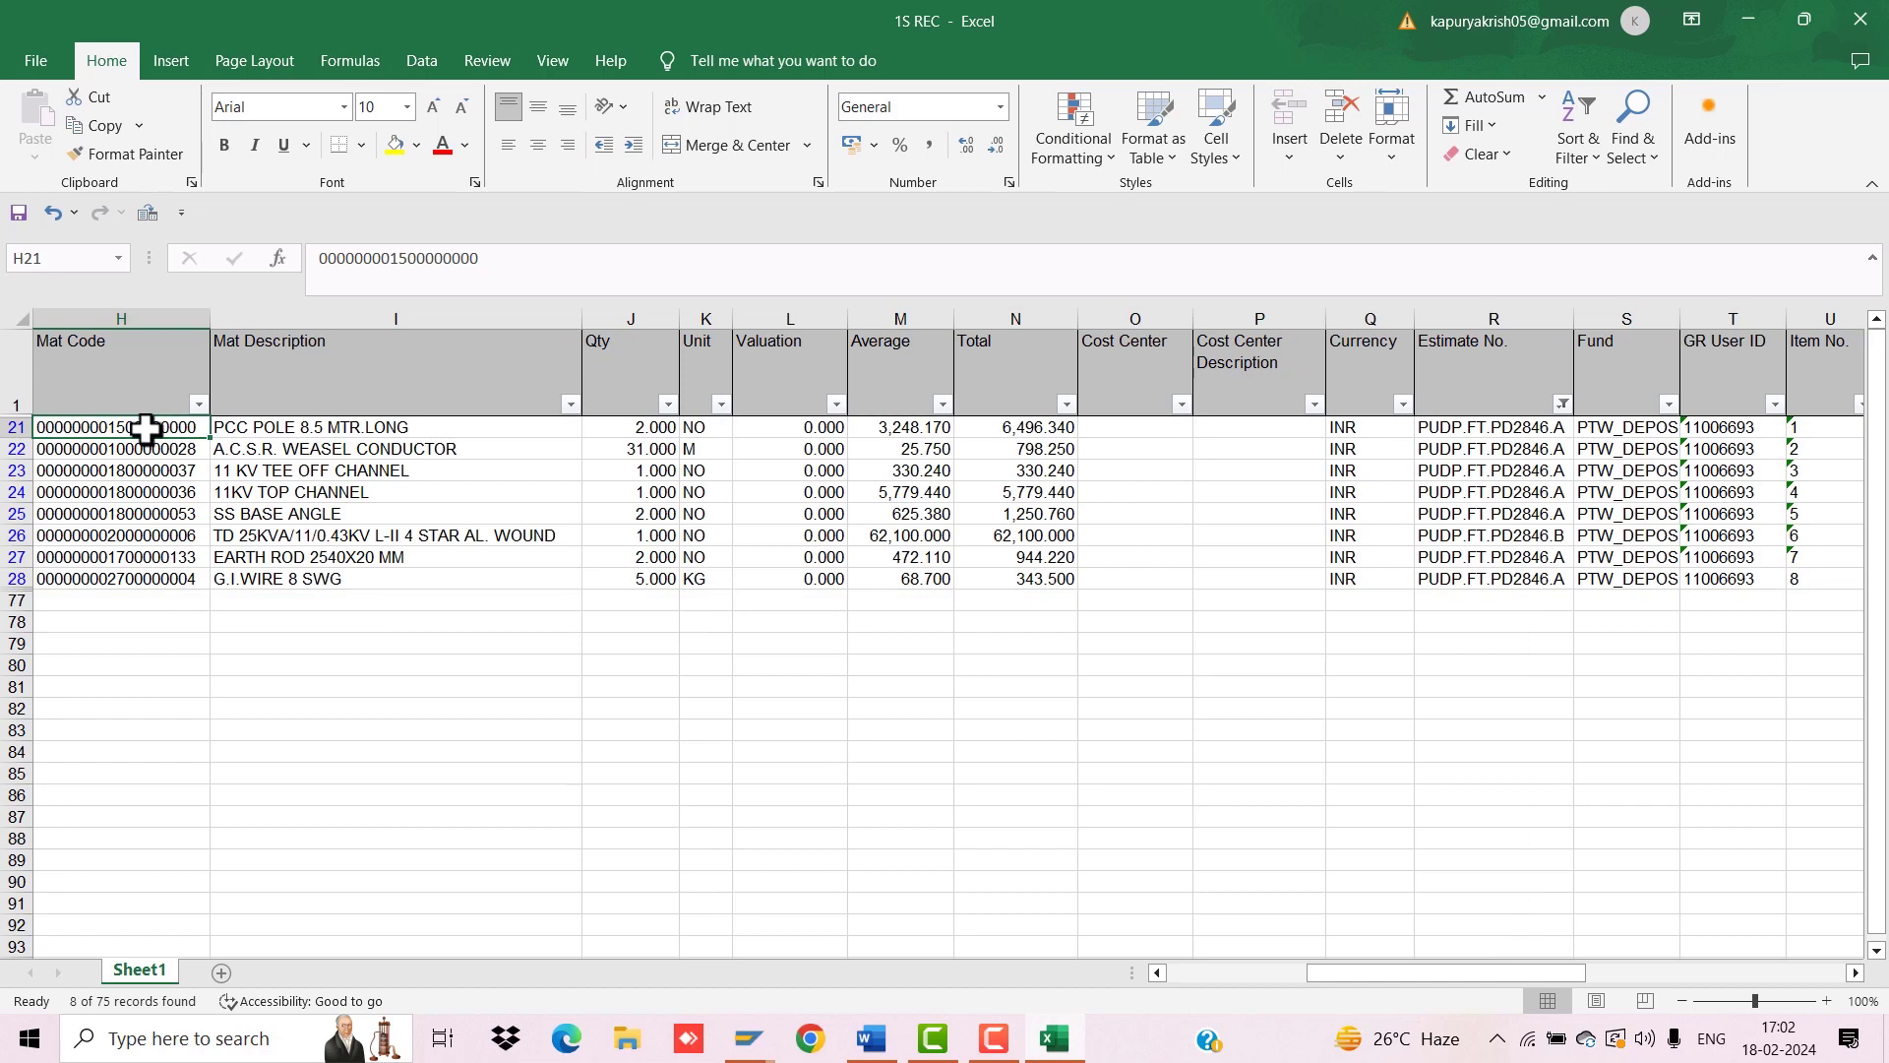
key(ctrl+c)
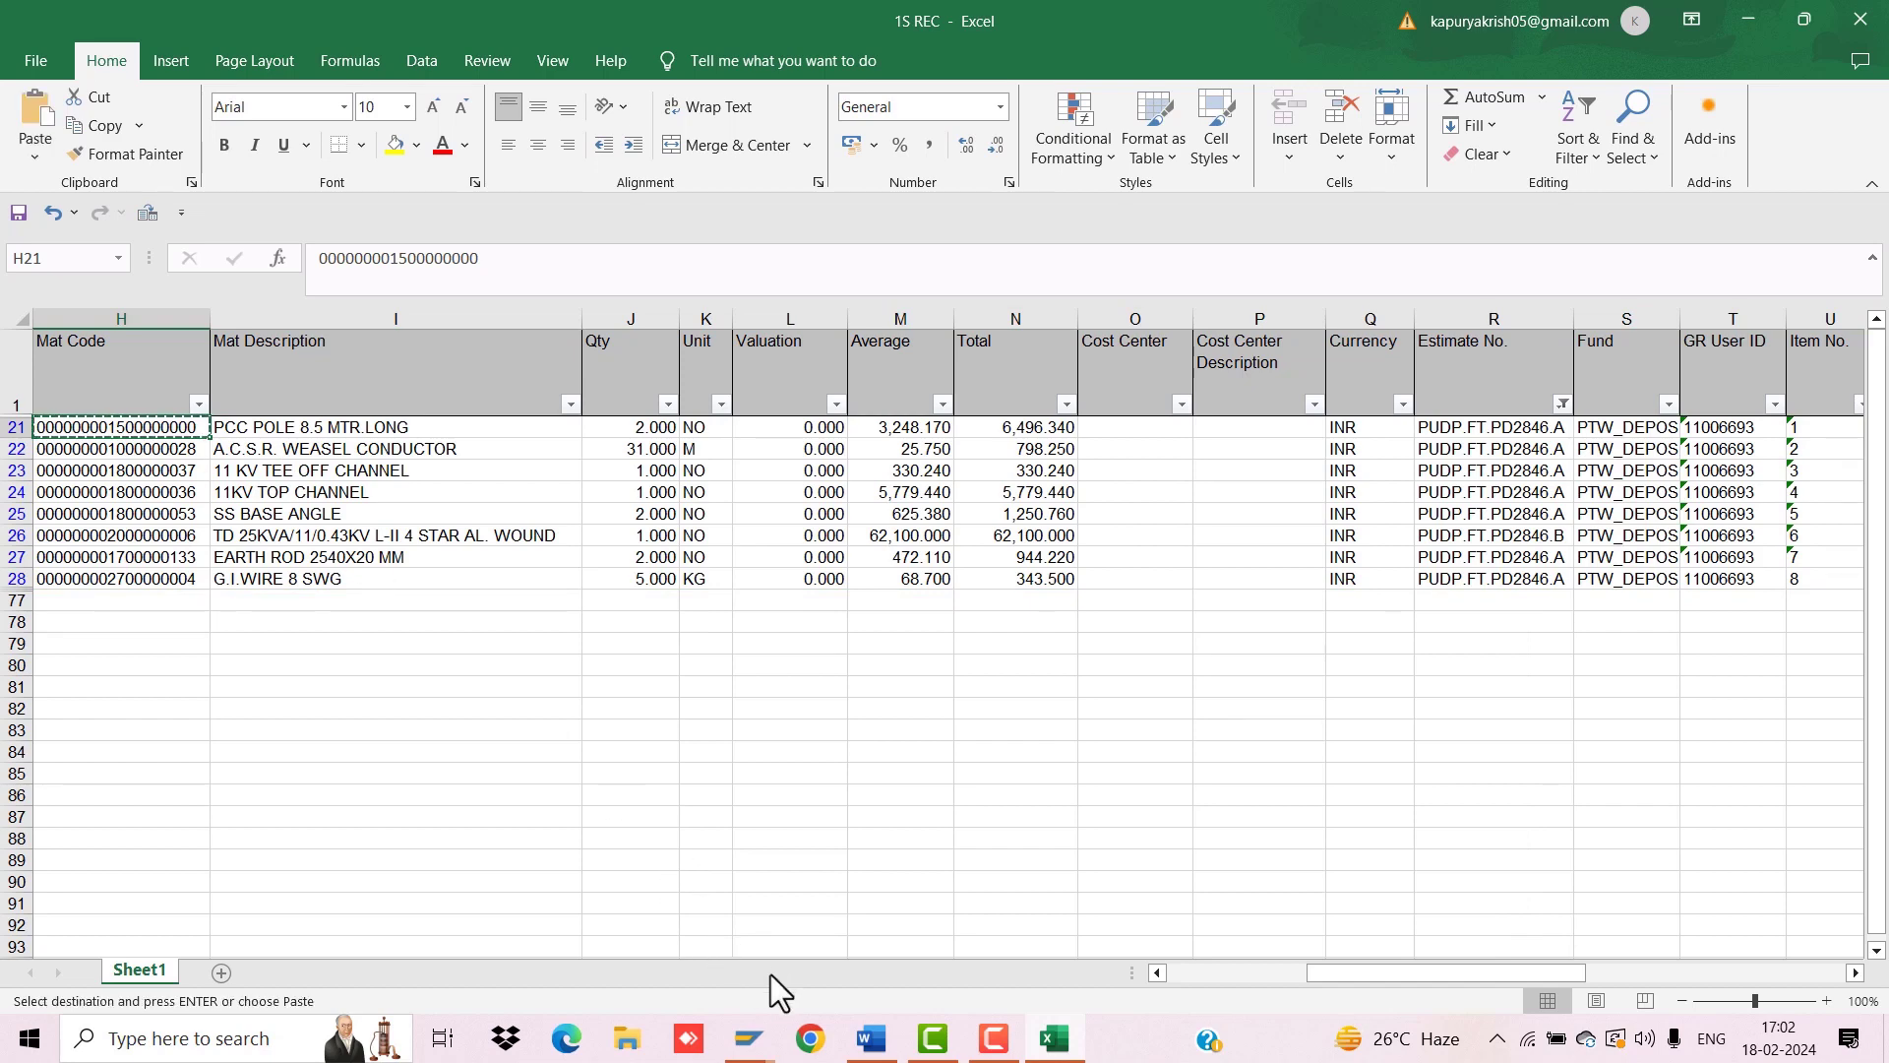
mouse_move(750, 1038)
mouse_move(486, 923)
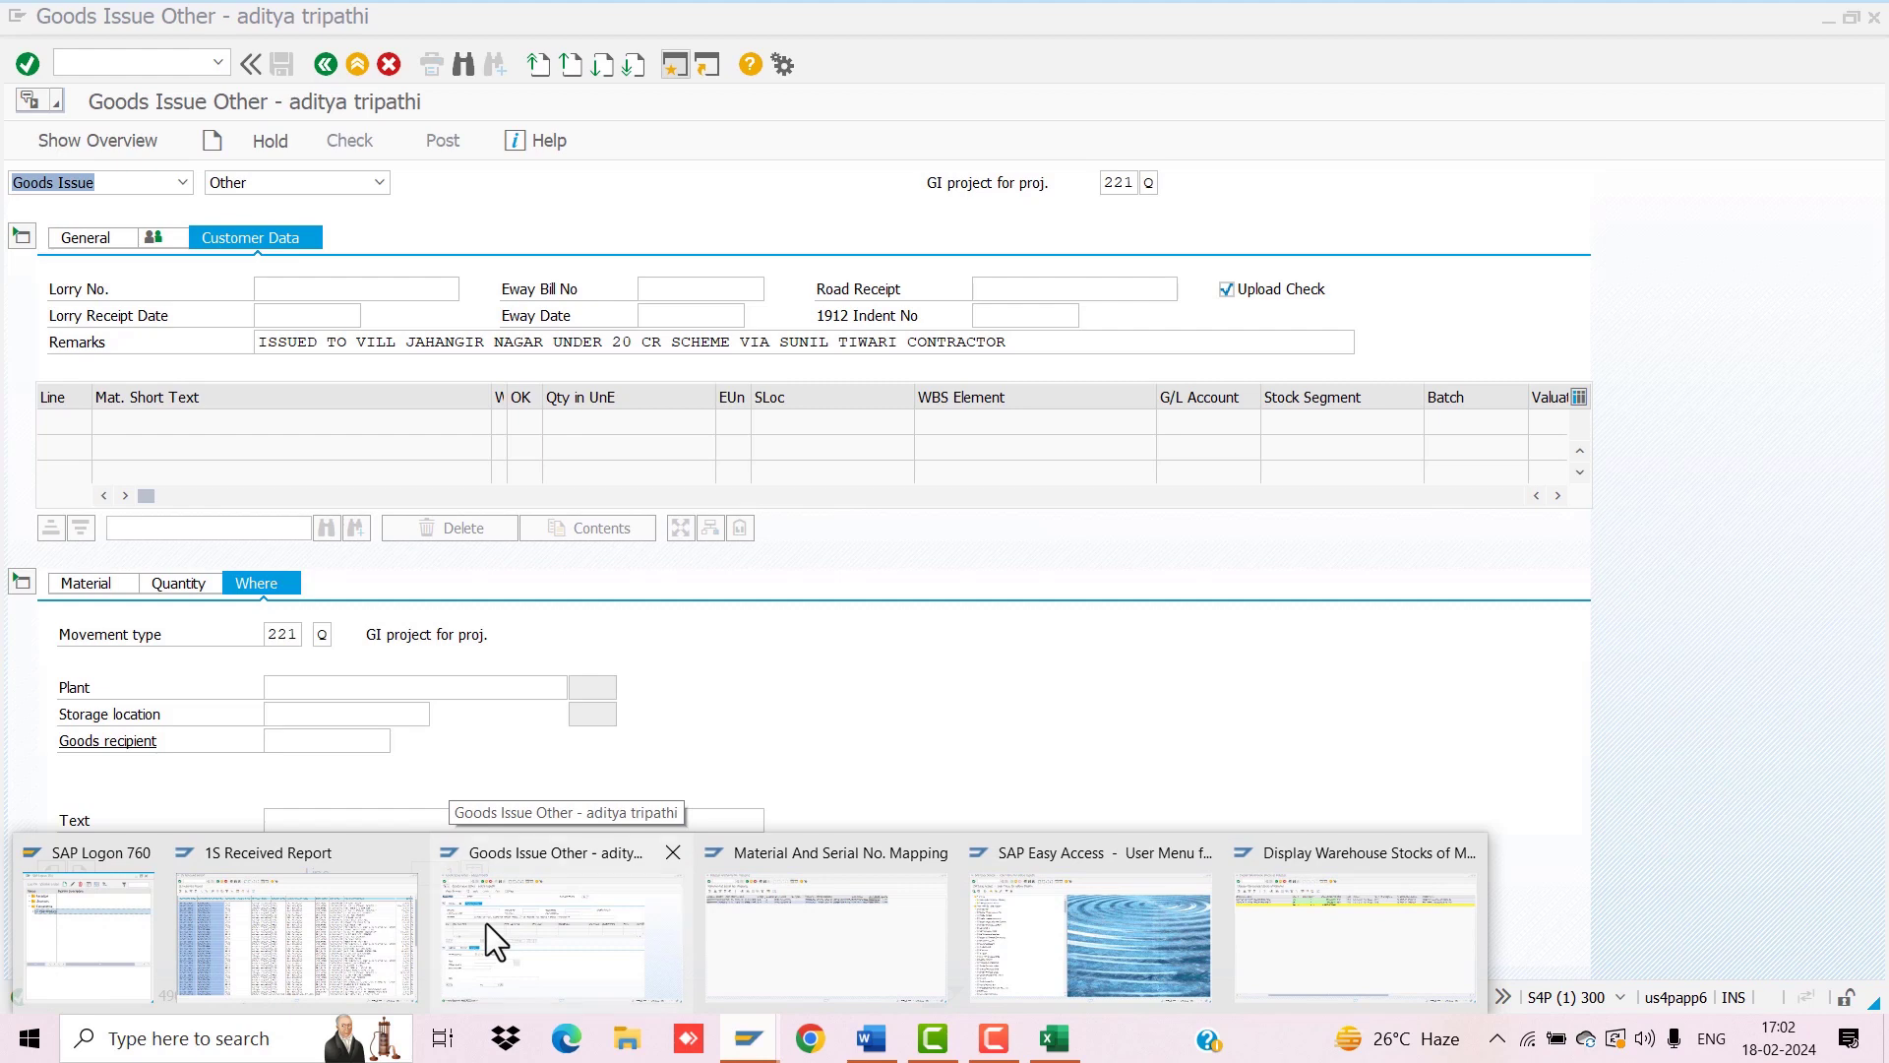
Step: View the General and Material tabs of Goods Issue Other, then go back to Easy Access
click(486, 923)
click(85, 241)
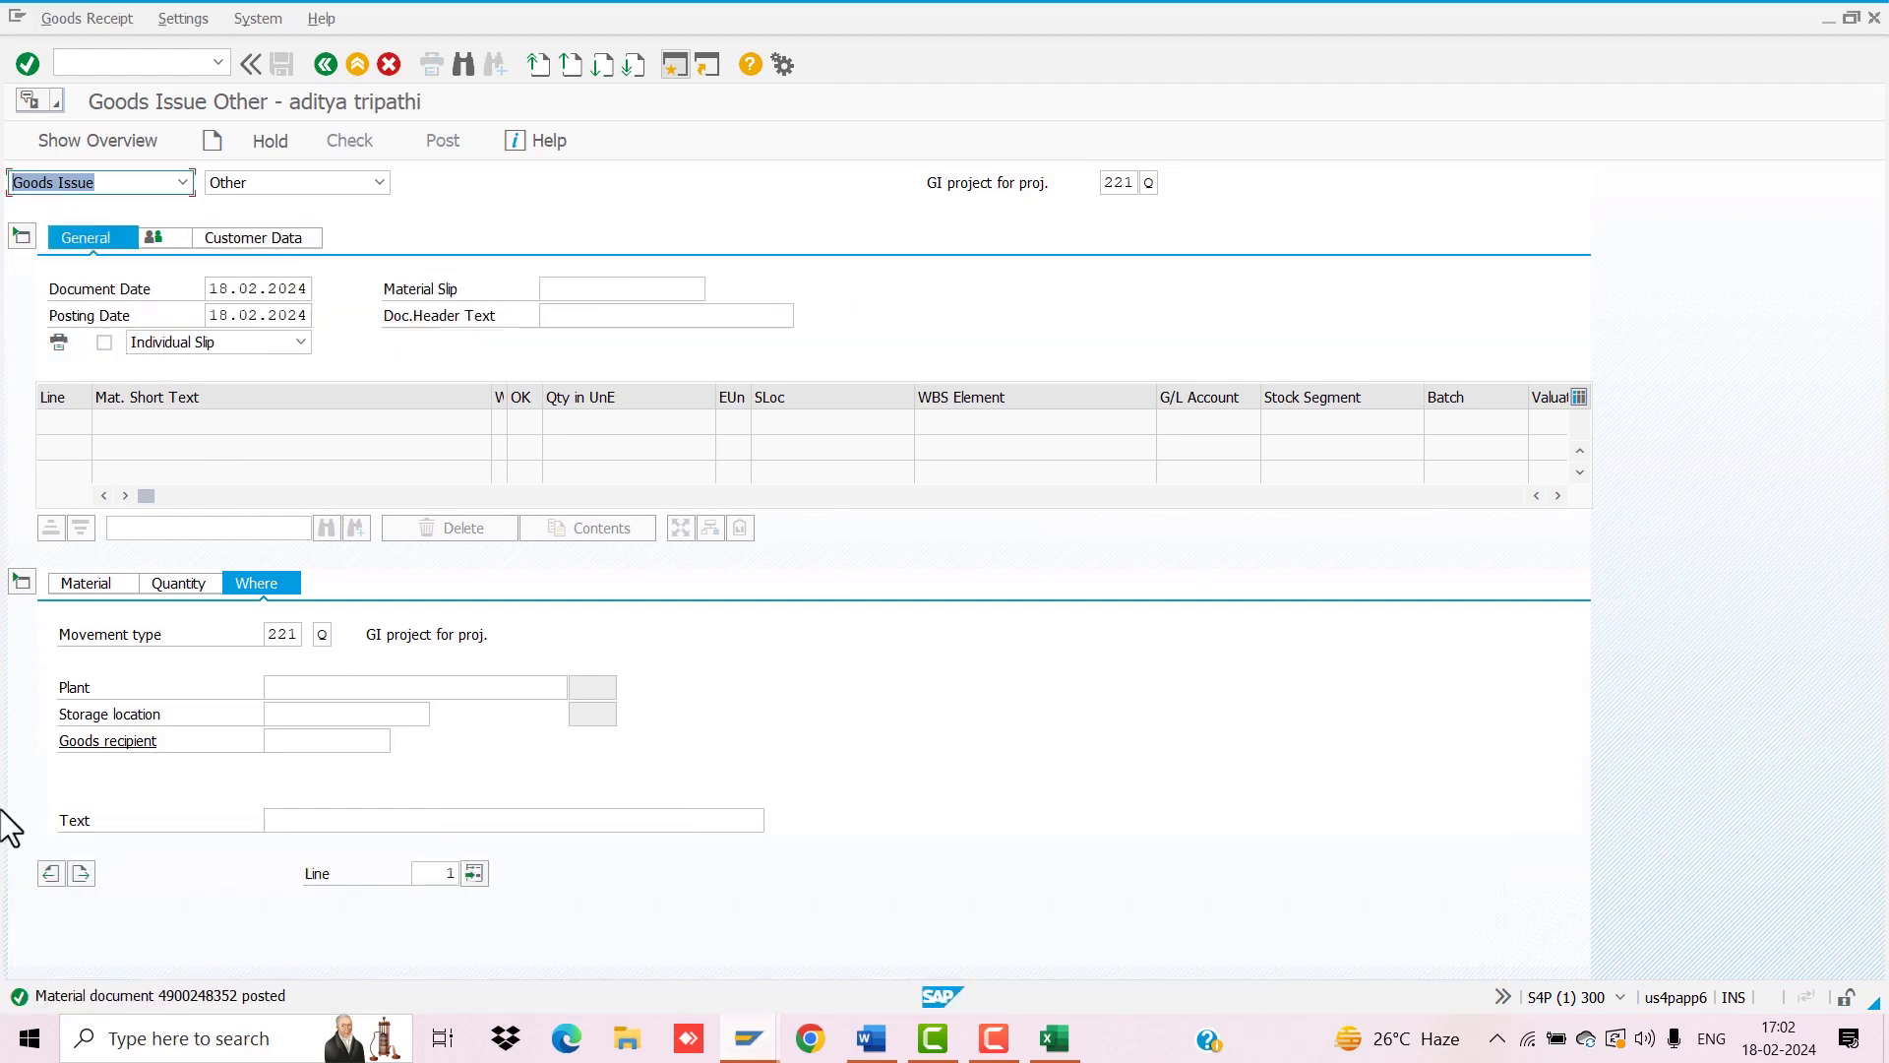
click(83, 873)
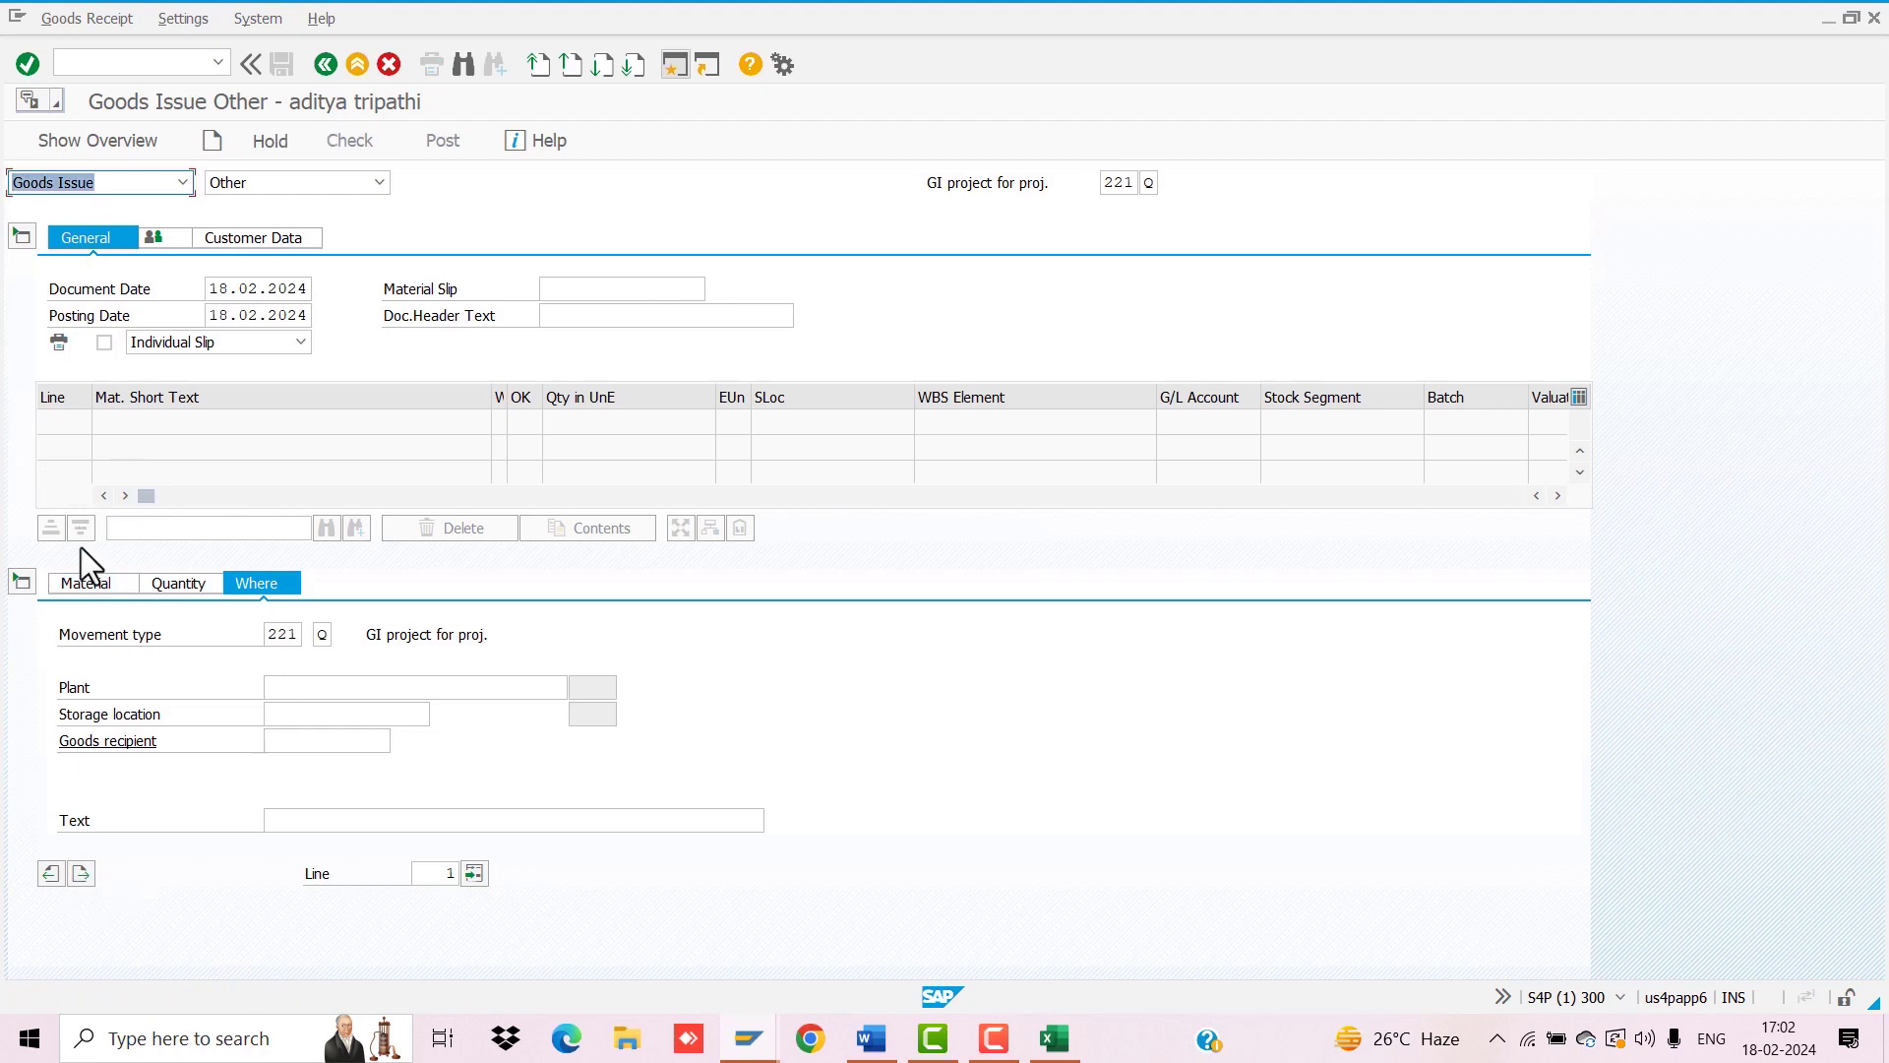
click(87, 586)
click(293, 634)
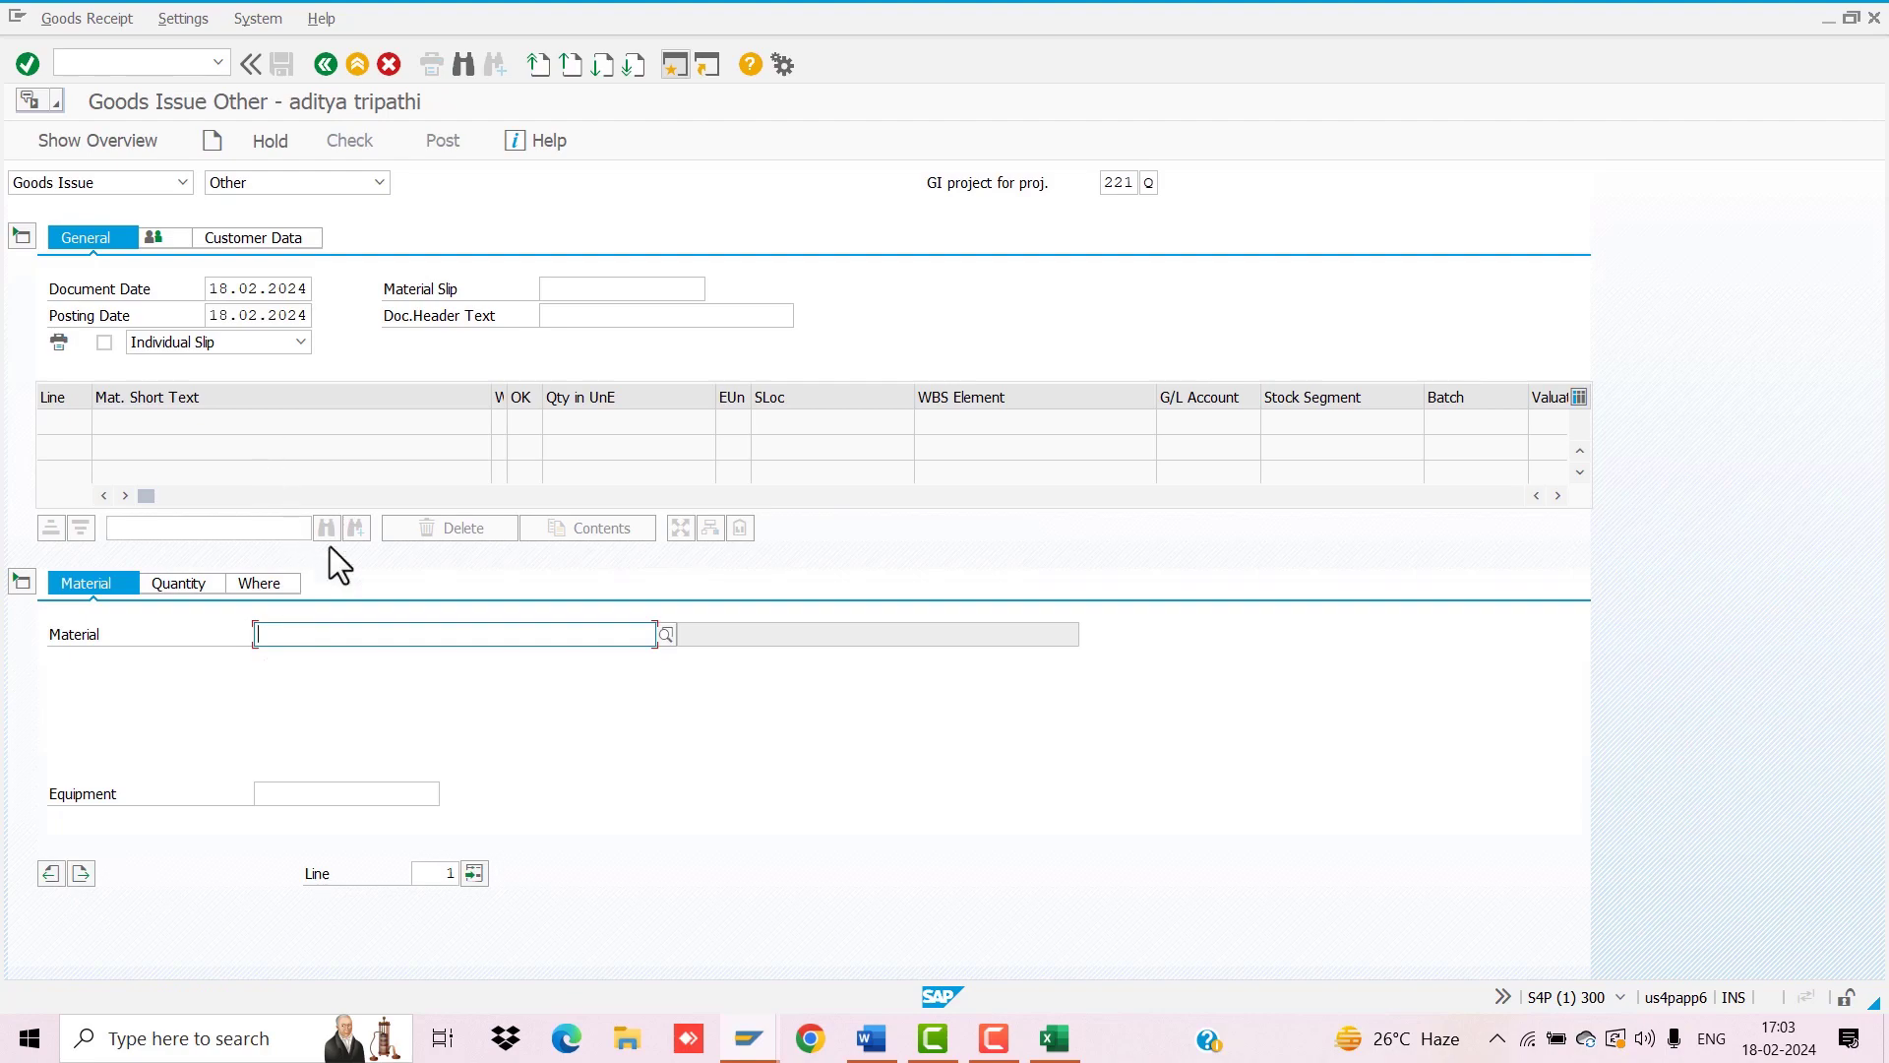
click(325, 75)
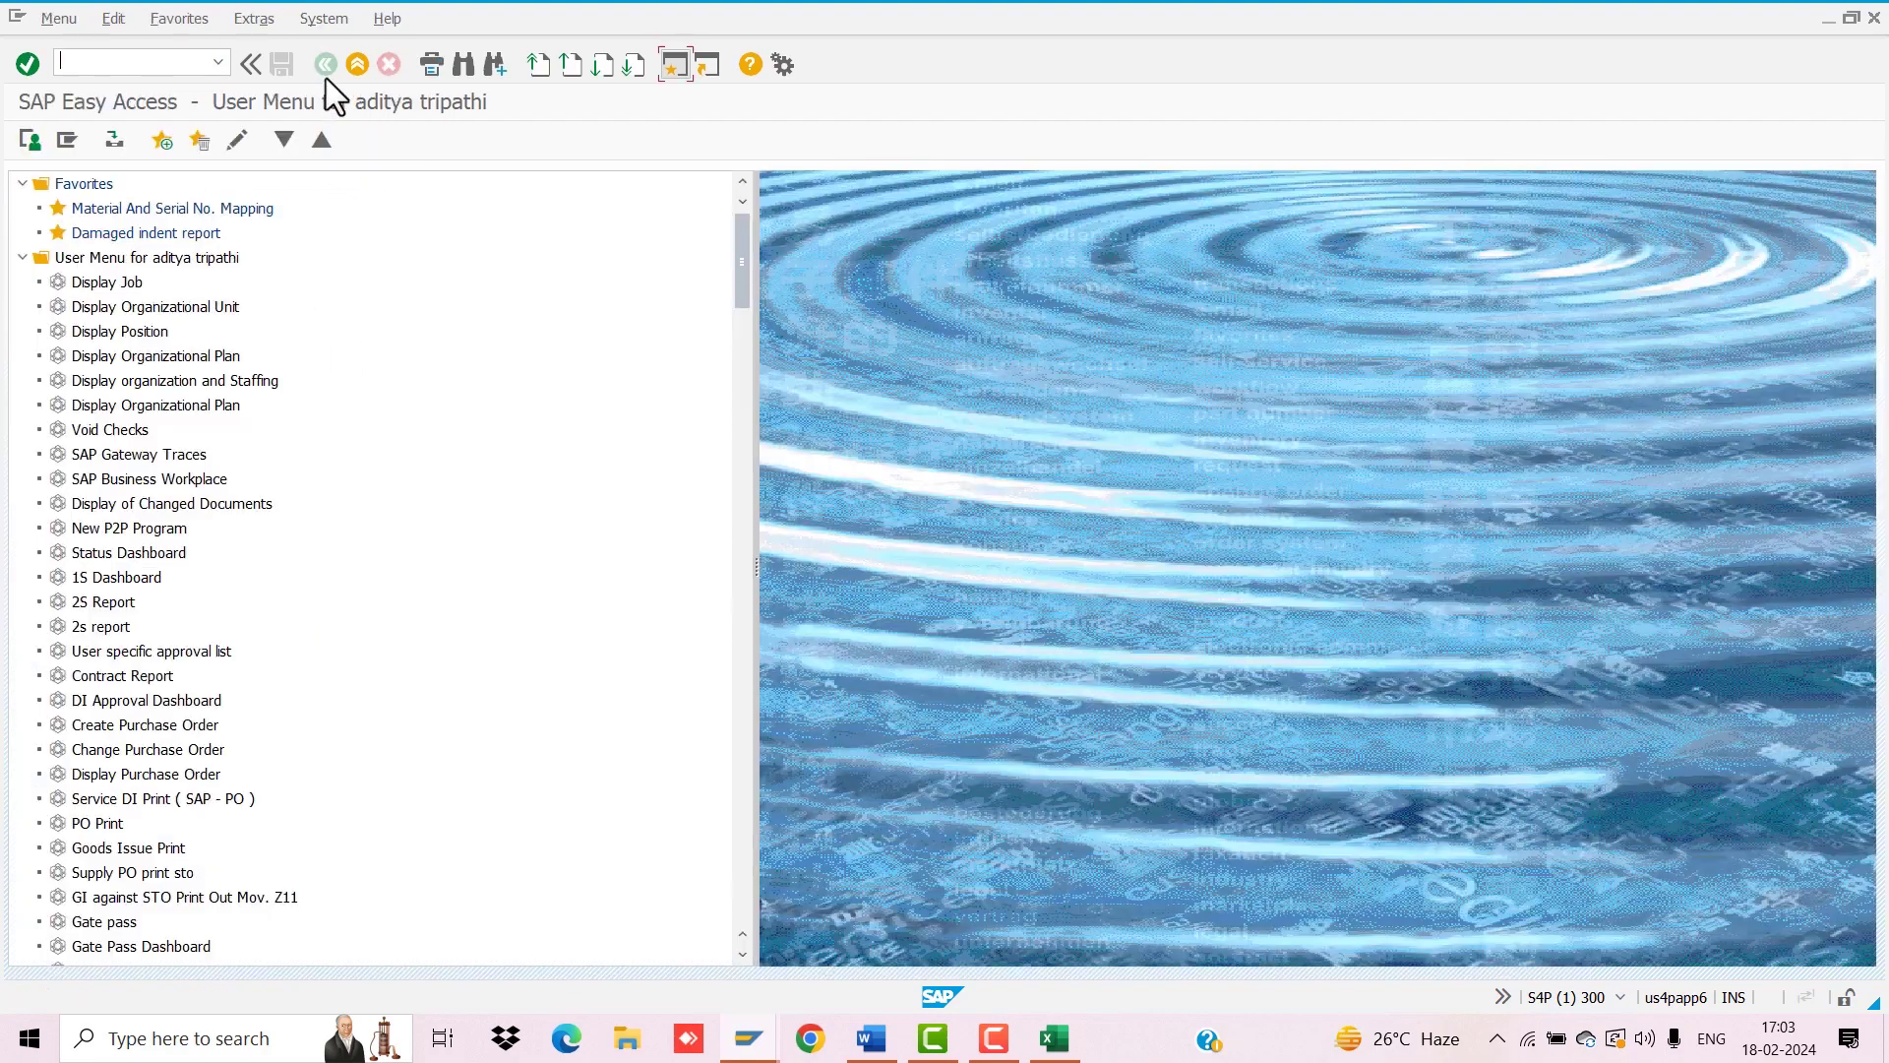
click(88, 63)
text(ZMN3012)
key(Return)
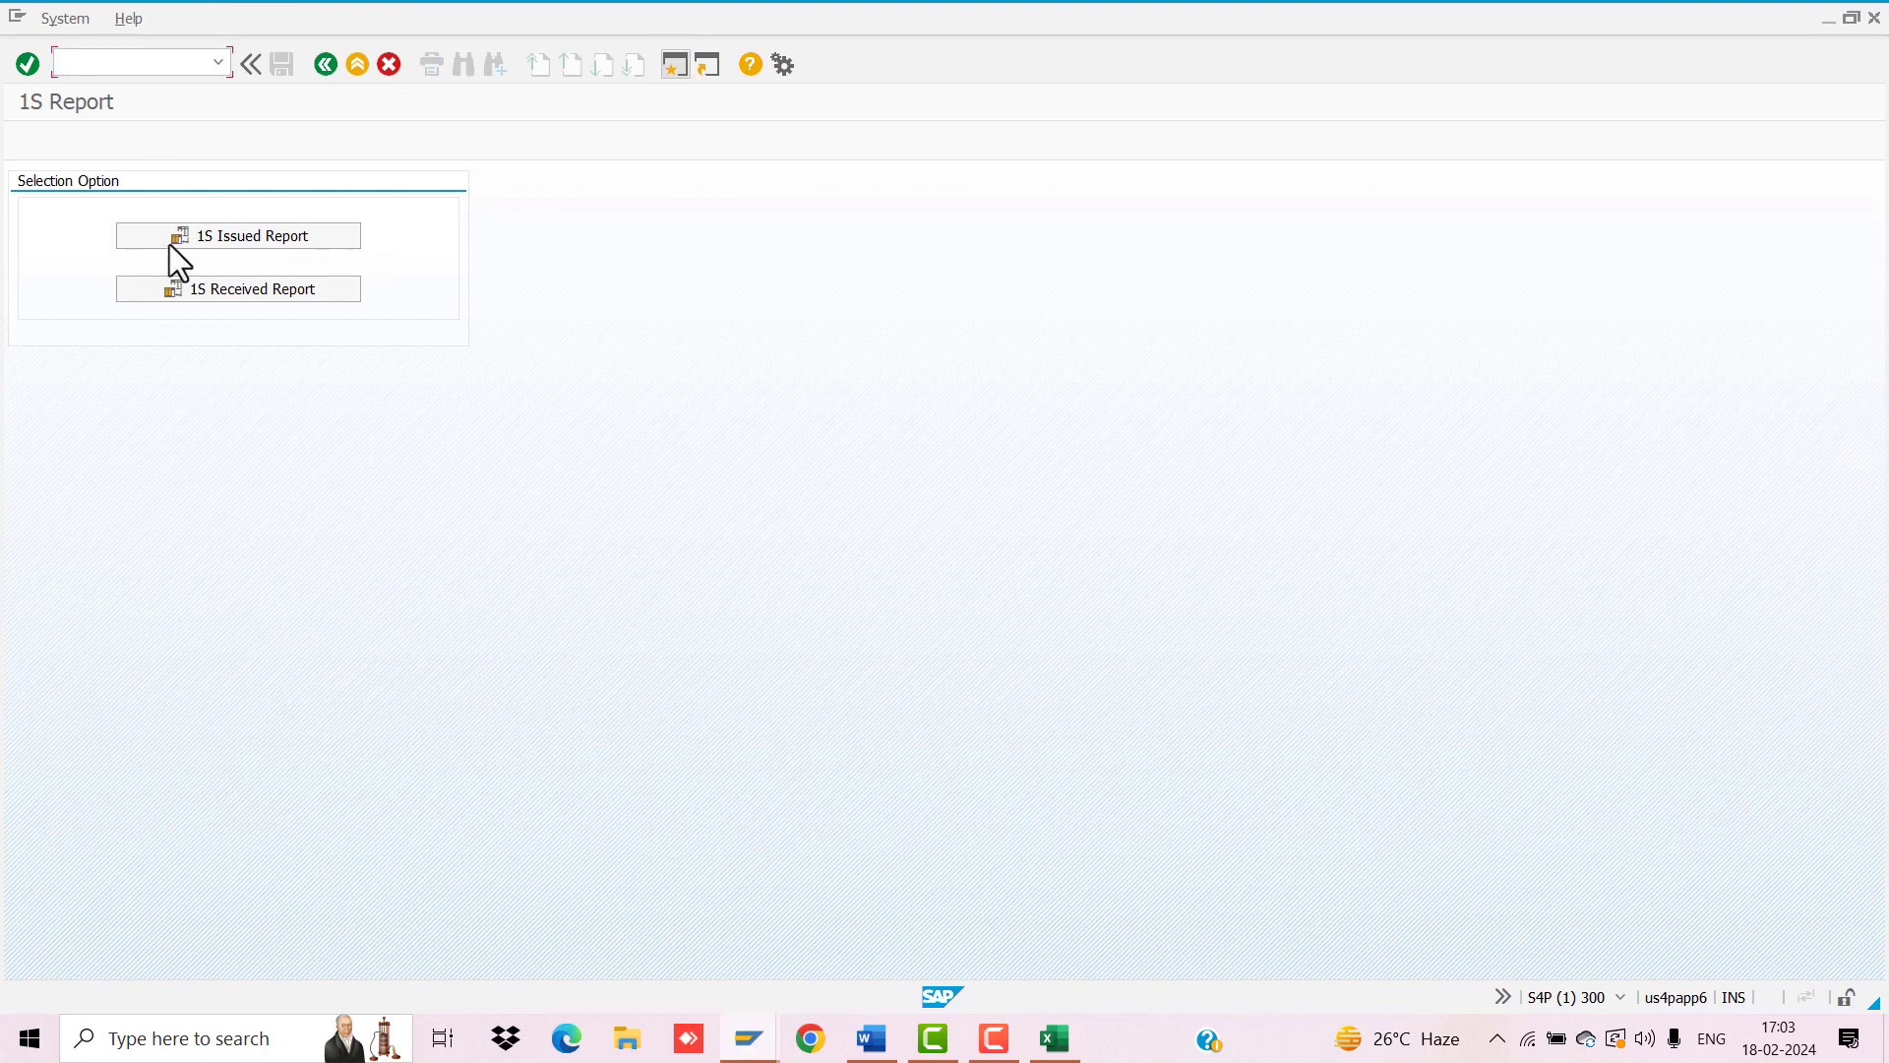
click(230, 233)
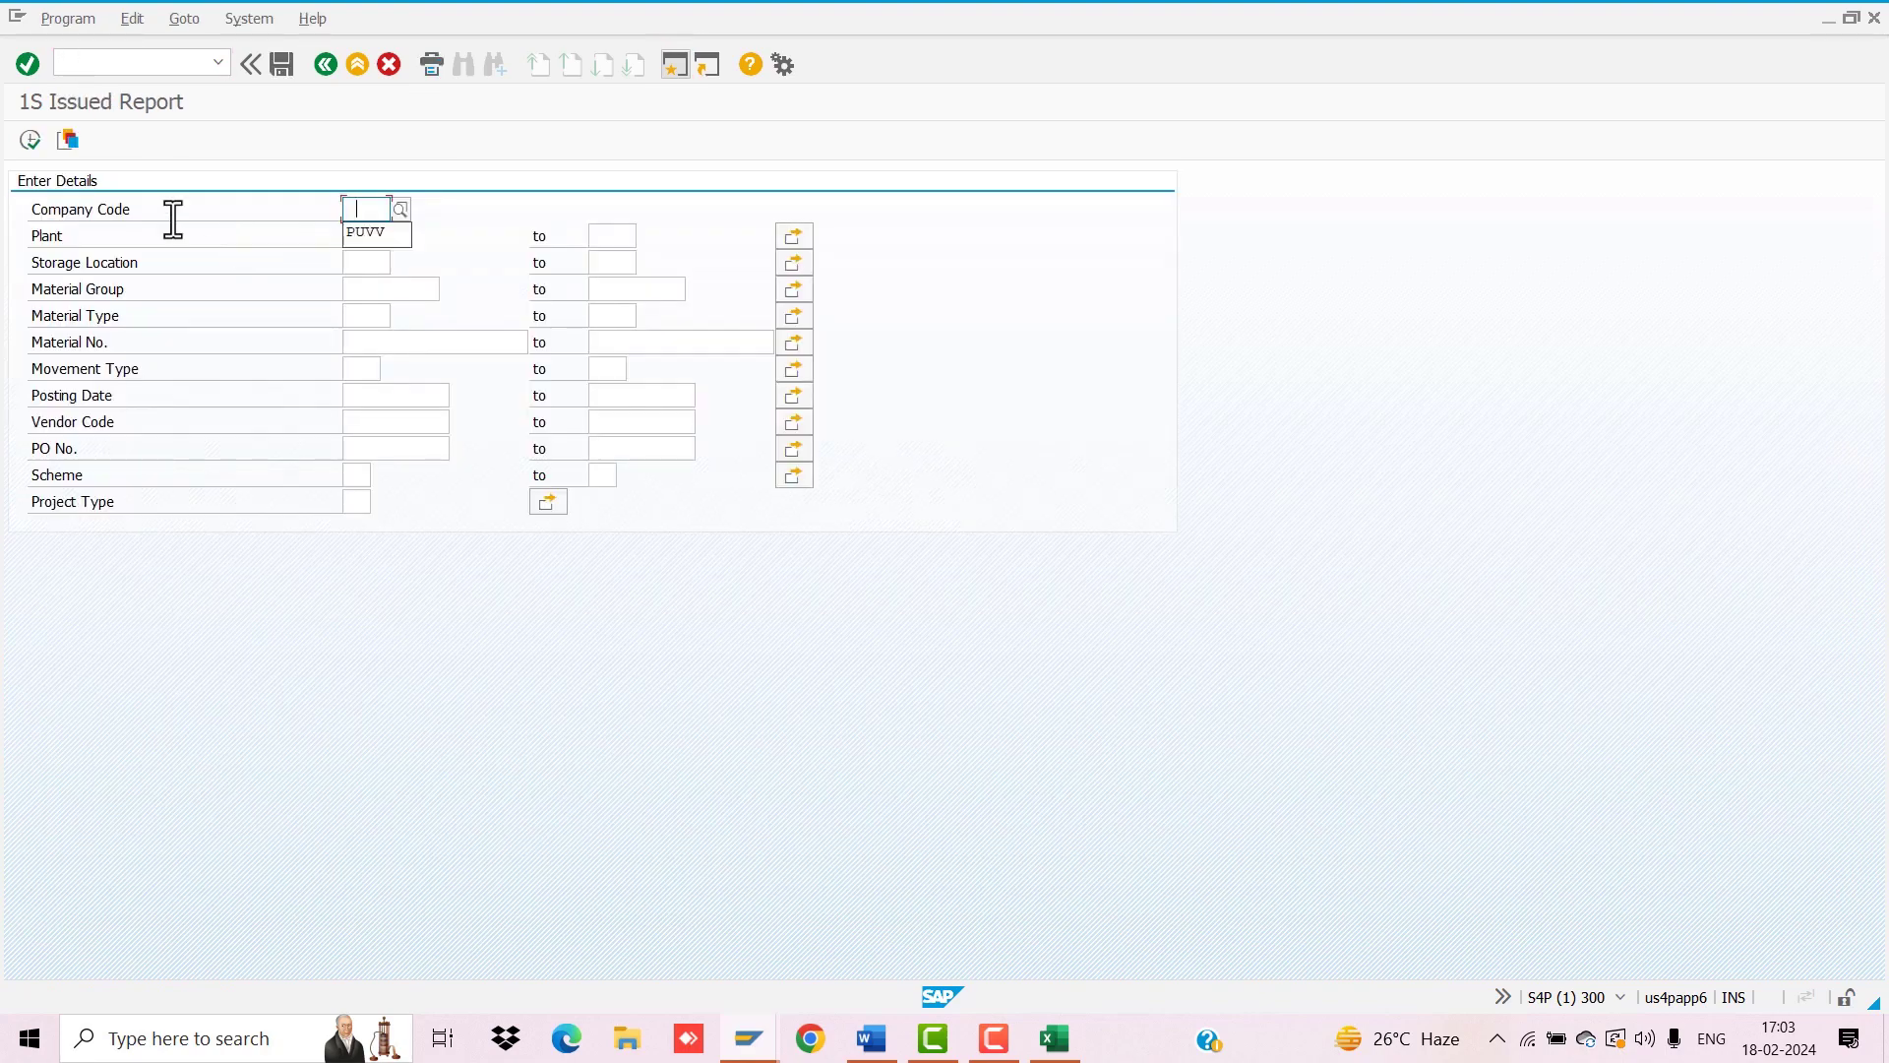
key(Down)
key(Tab)
key(Down)
key(Return)
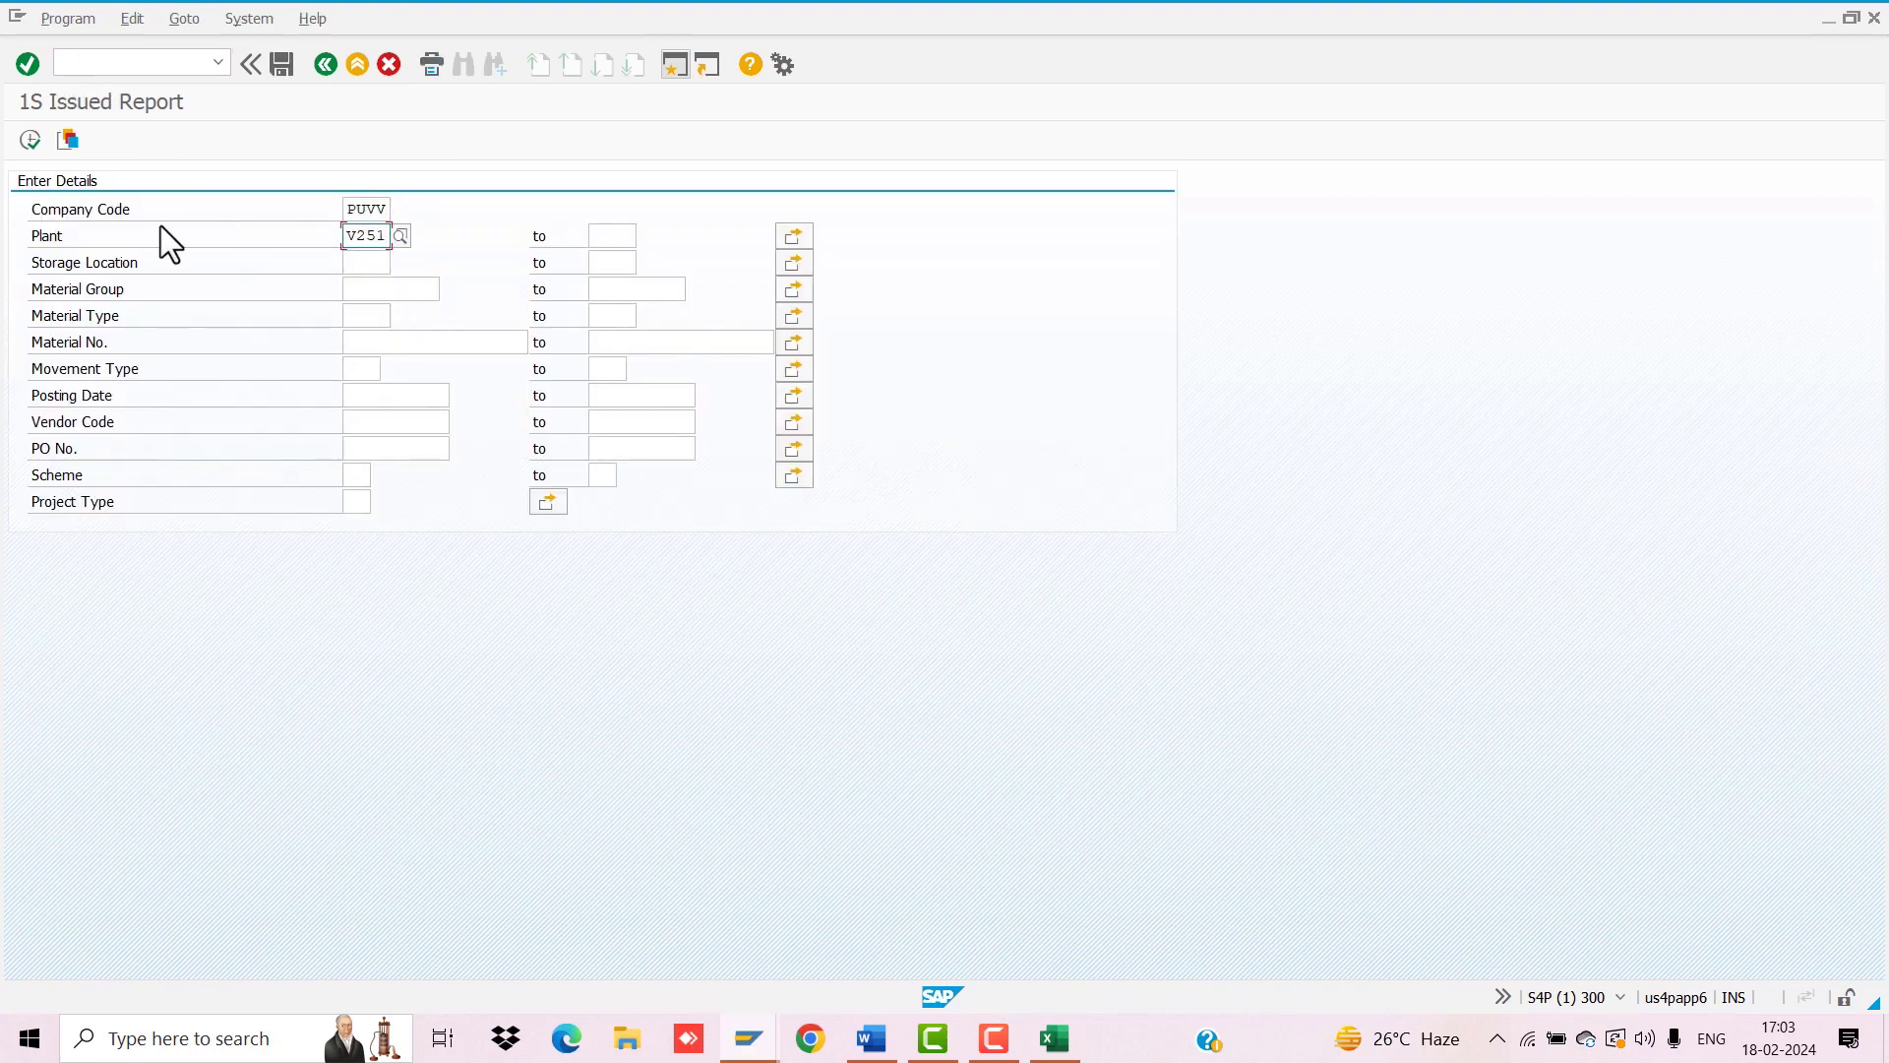
key(Tab)
key(Down)
key(Return)
key(Down)
key(Down)
key(Down)
key(Down)
key(Down)
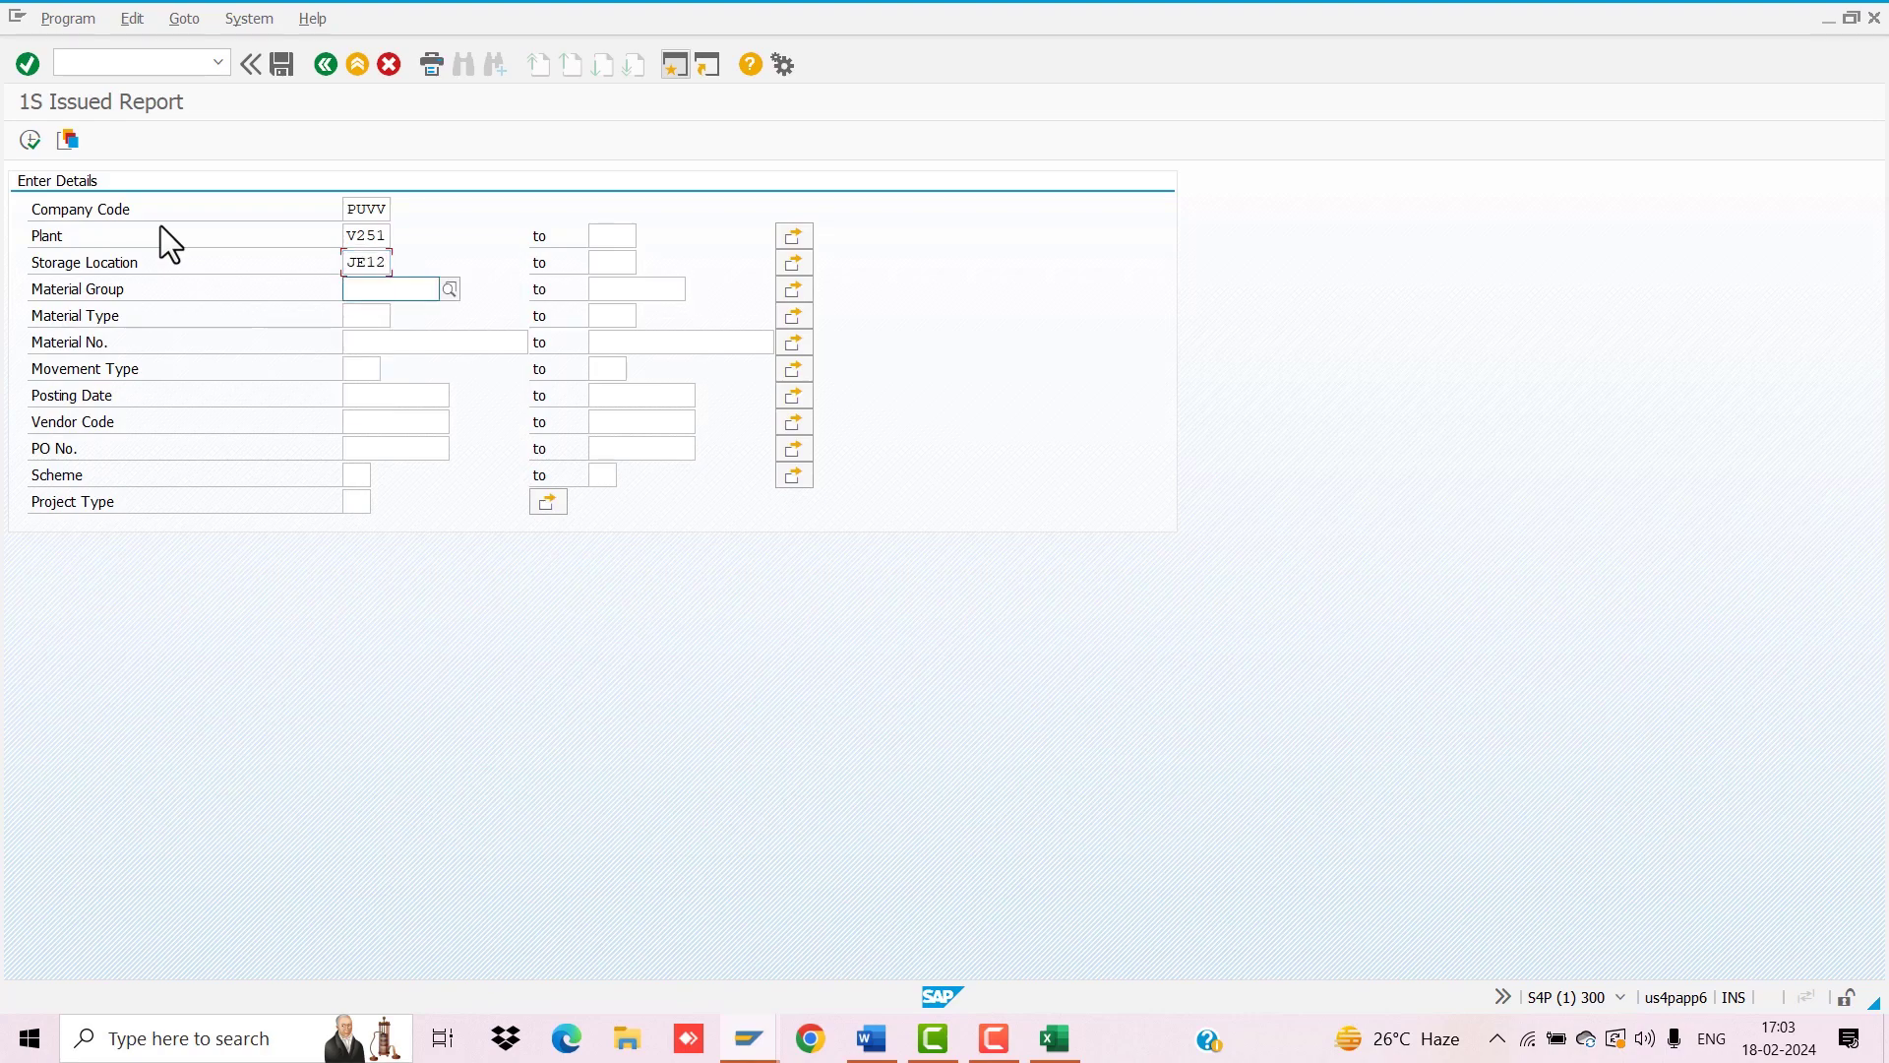
key(Down)
key(Return)
key(Tab)
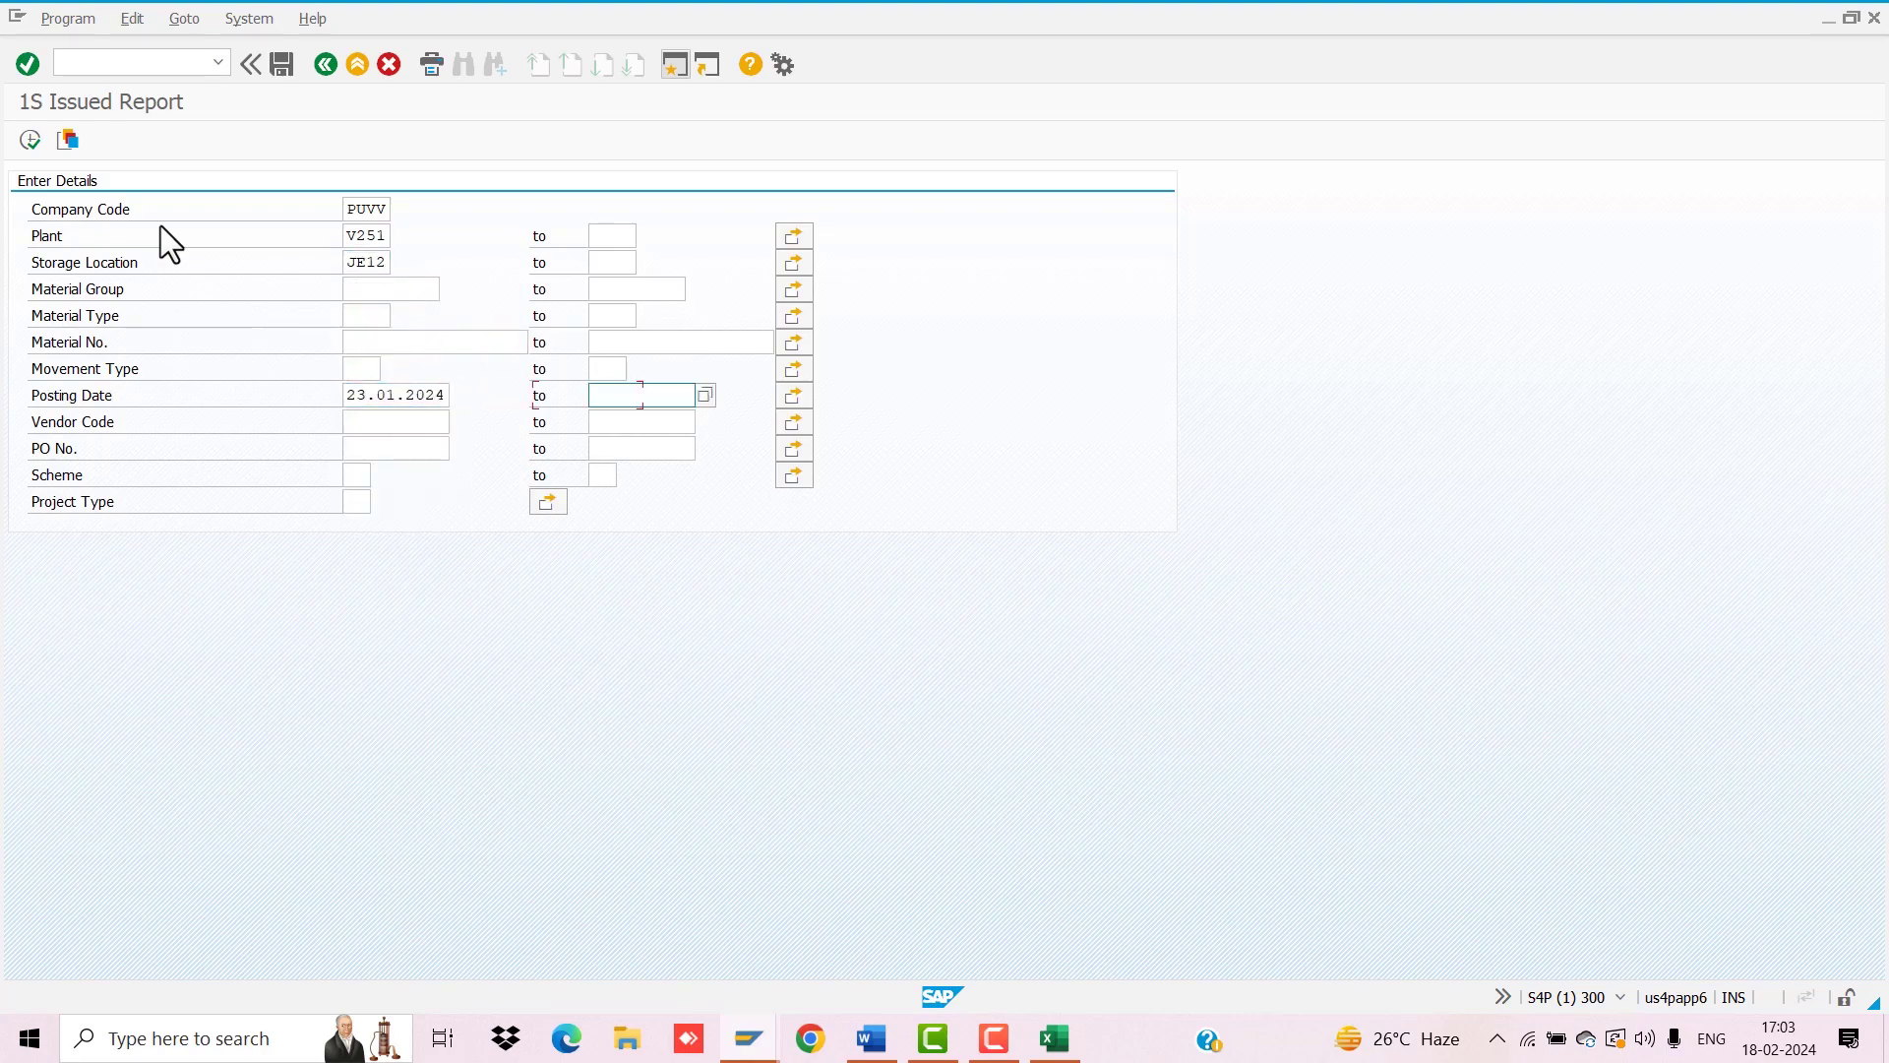
key(Down)
key(Return)
click(29, 139)
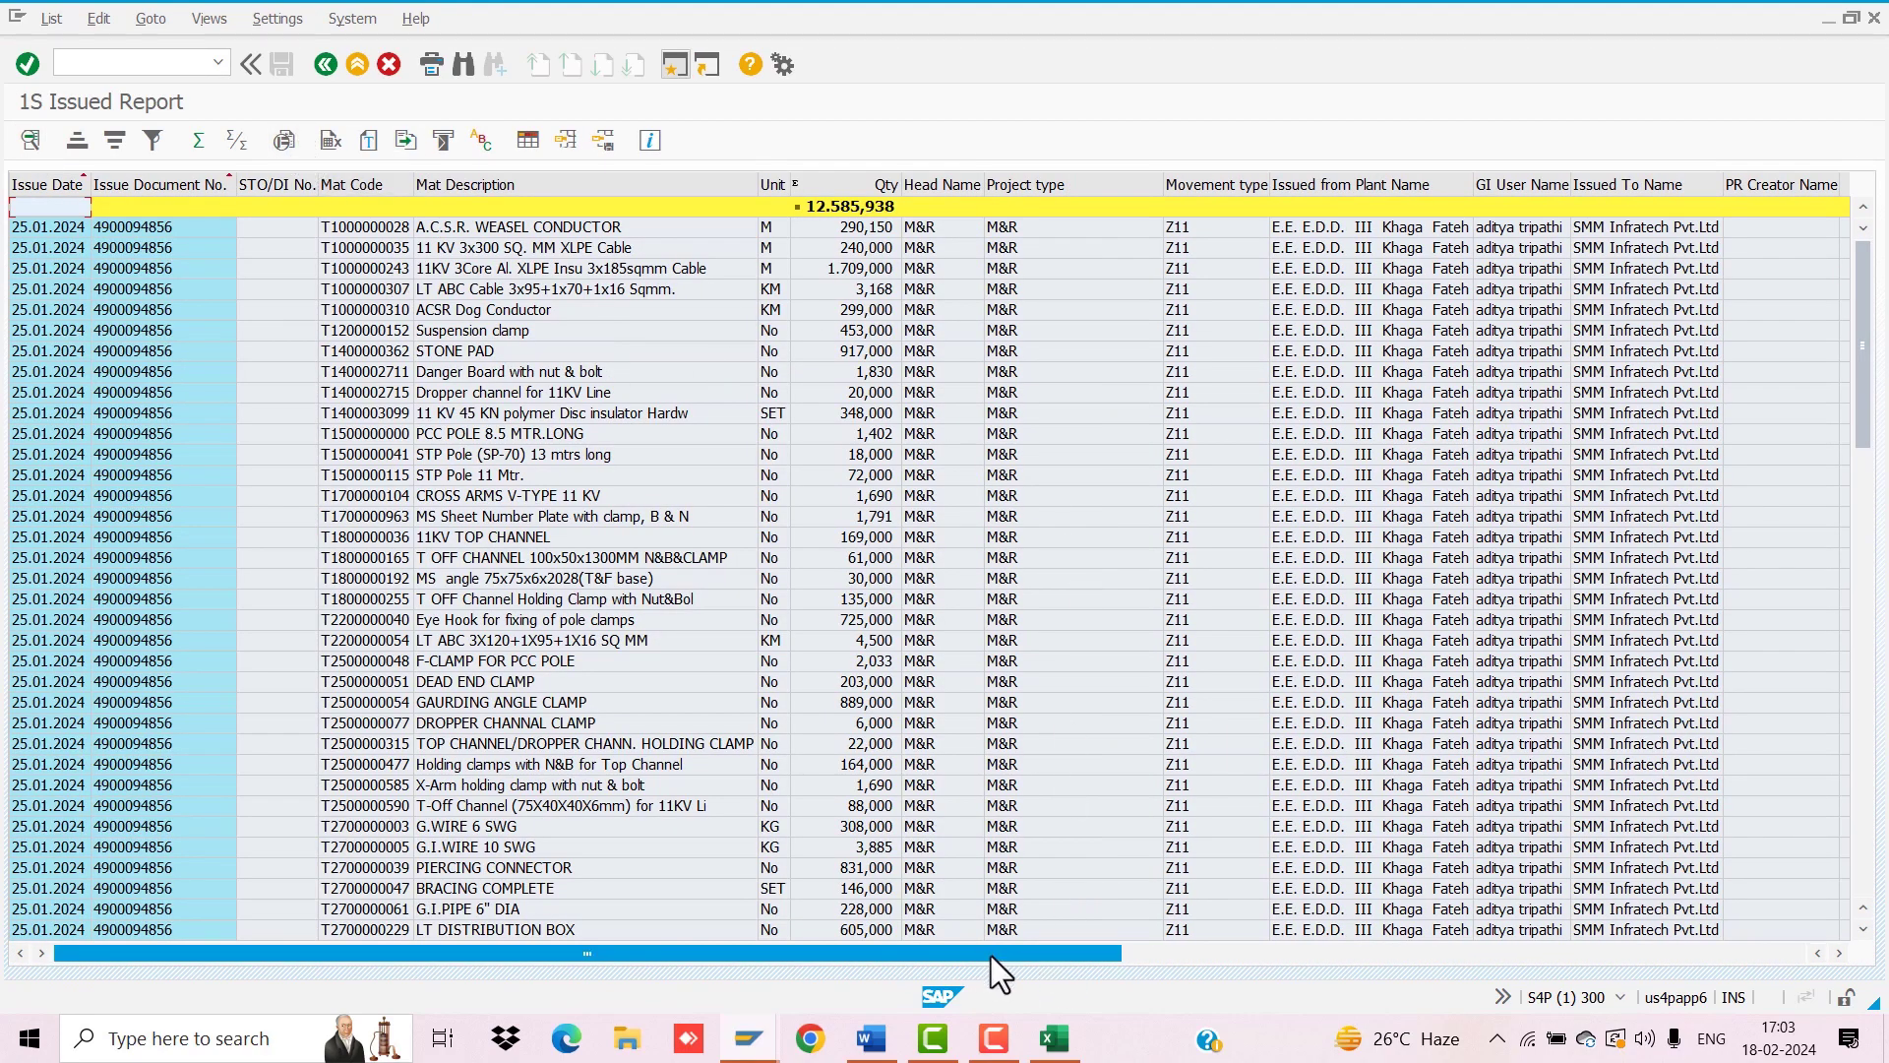
drag(990, 954, 1671, 883)
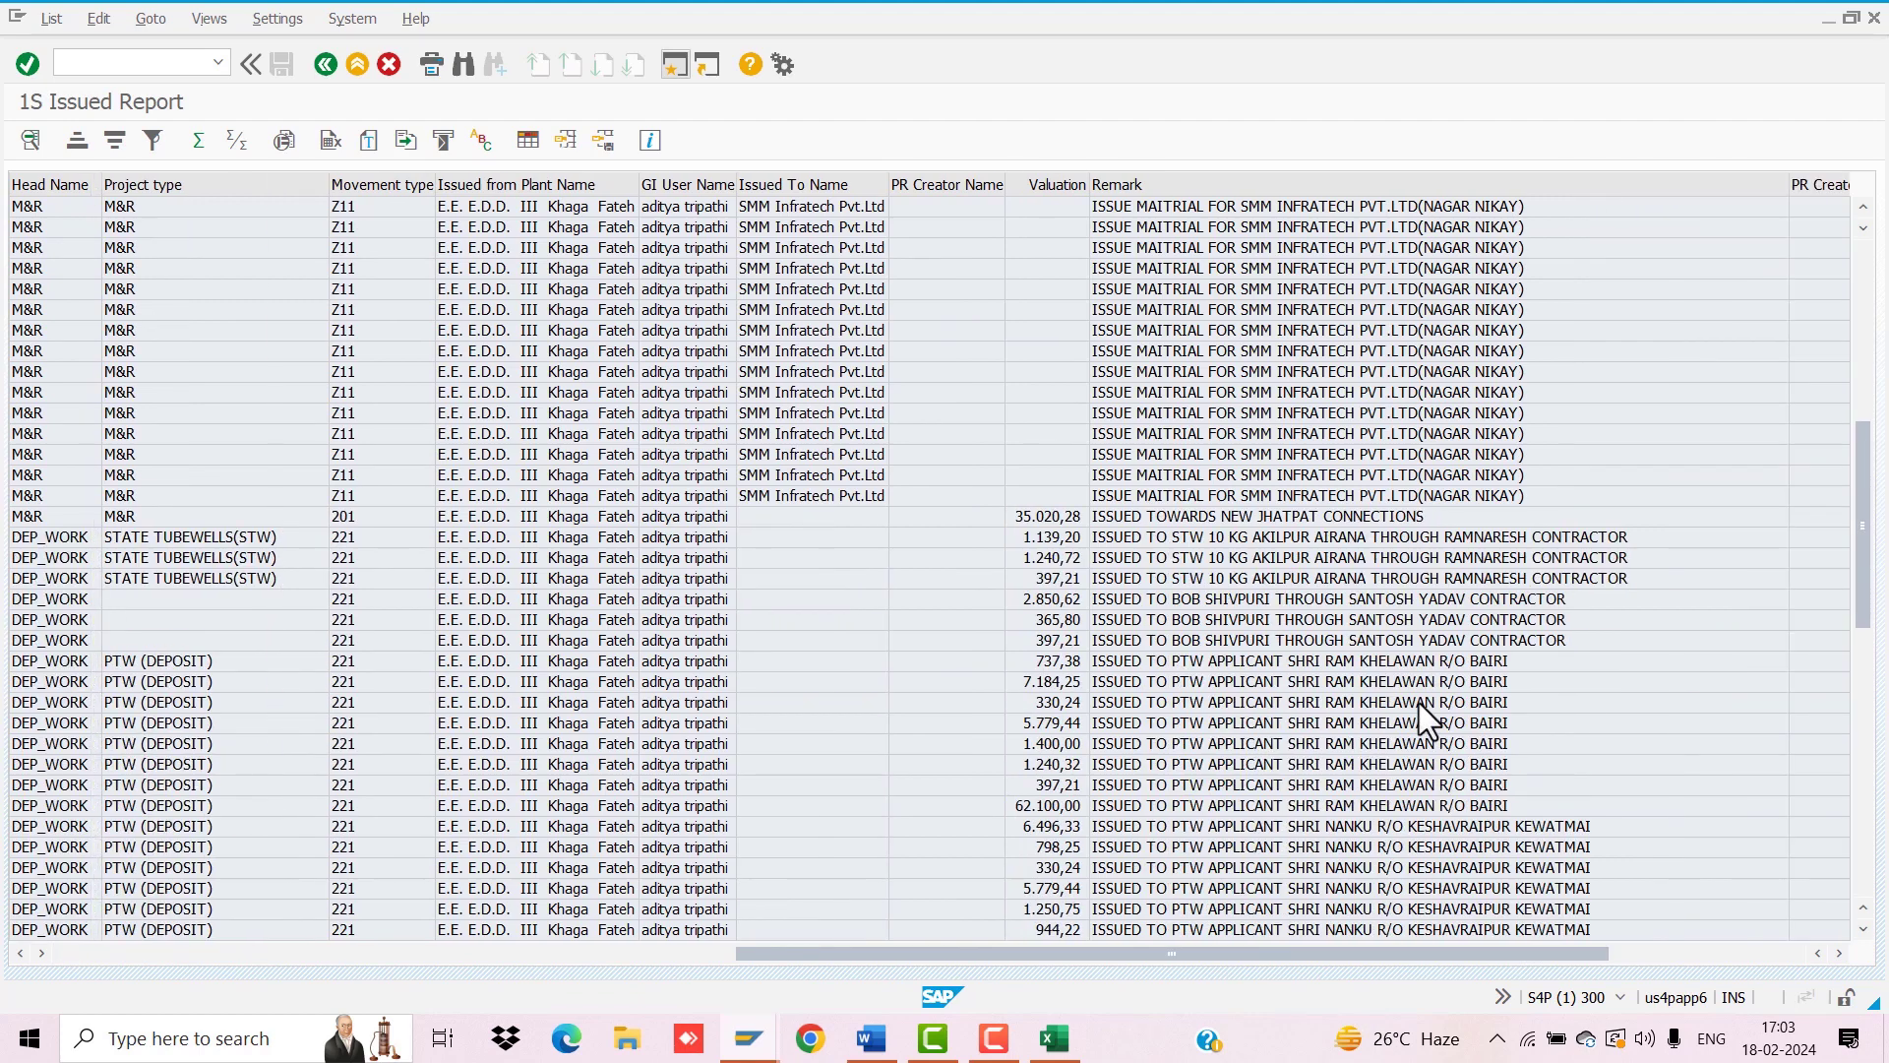
scroll(1419, 703, down, 15)
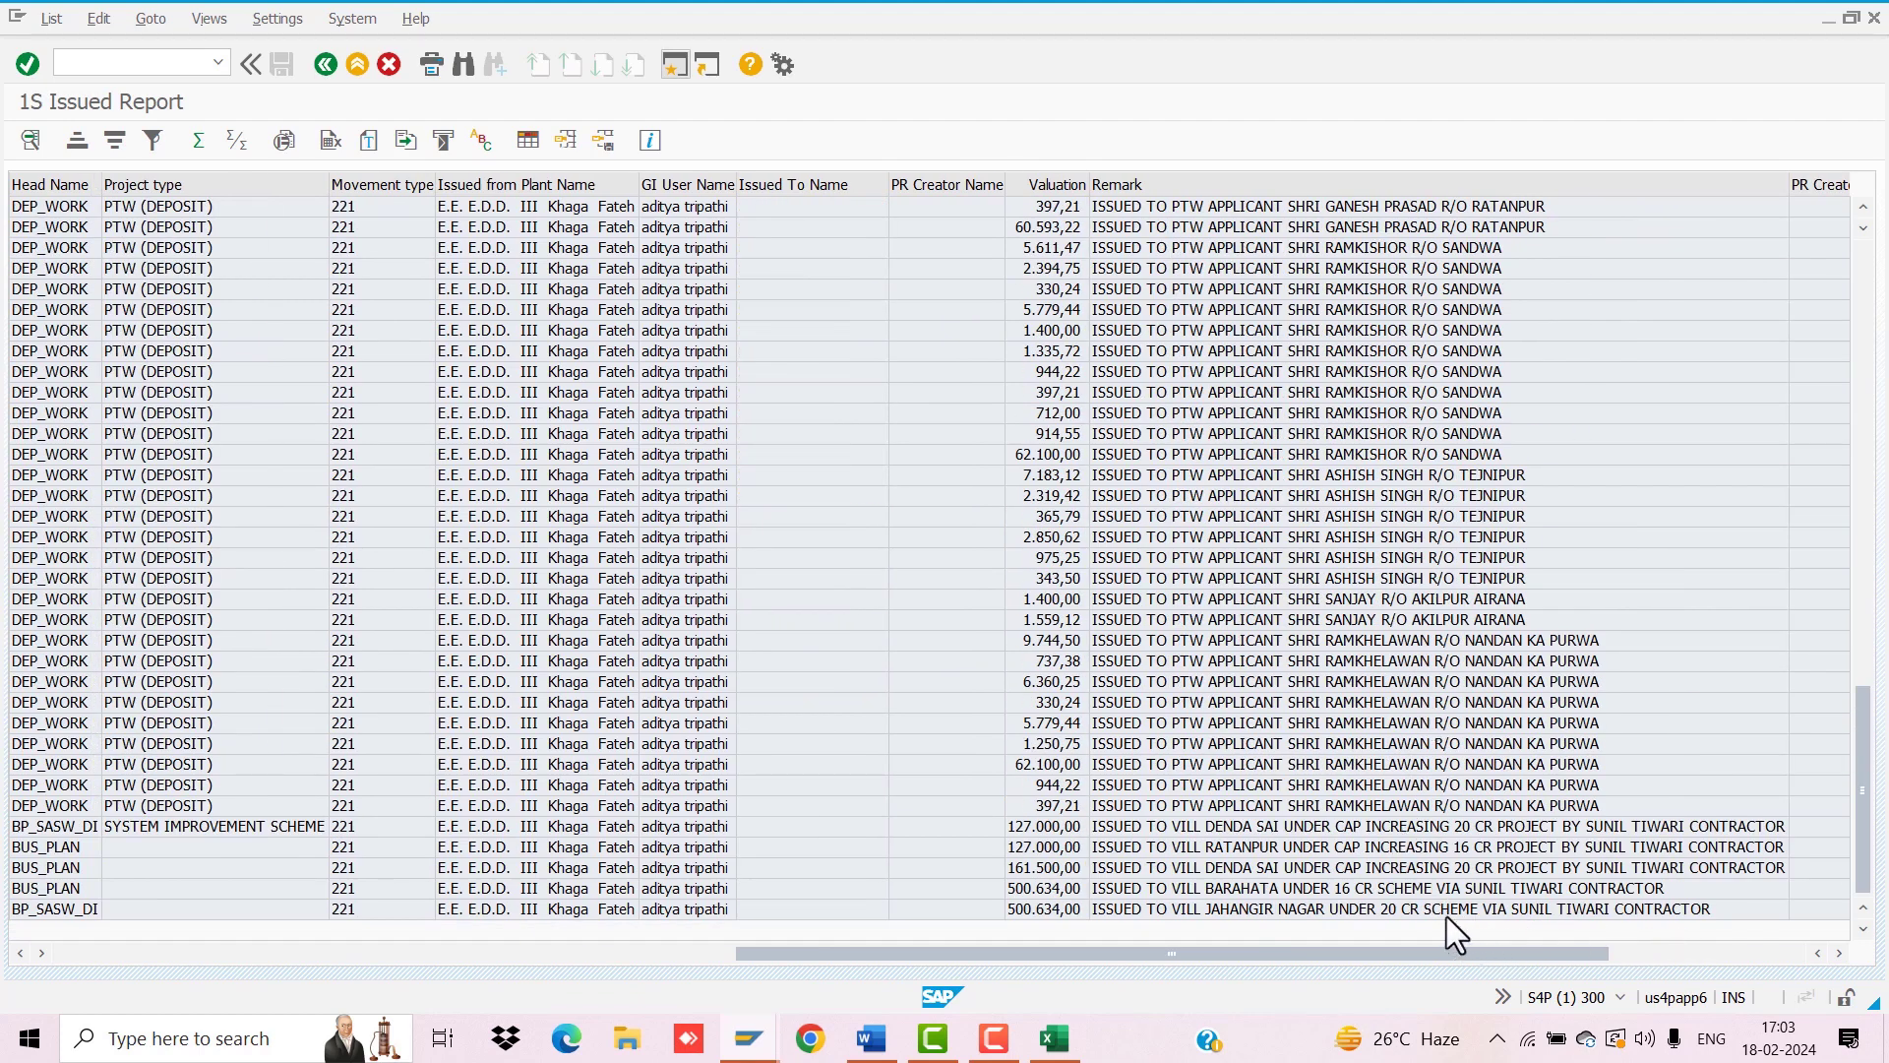
click(1241, 909)
drag(1056, 954, 293, 919)
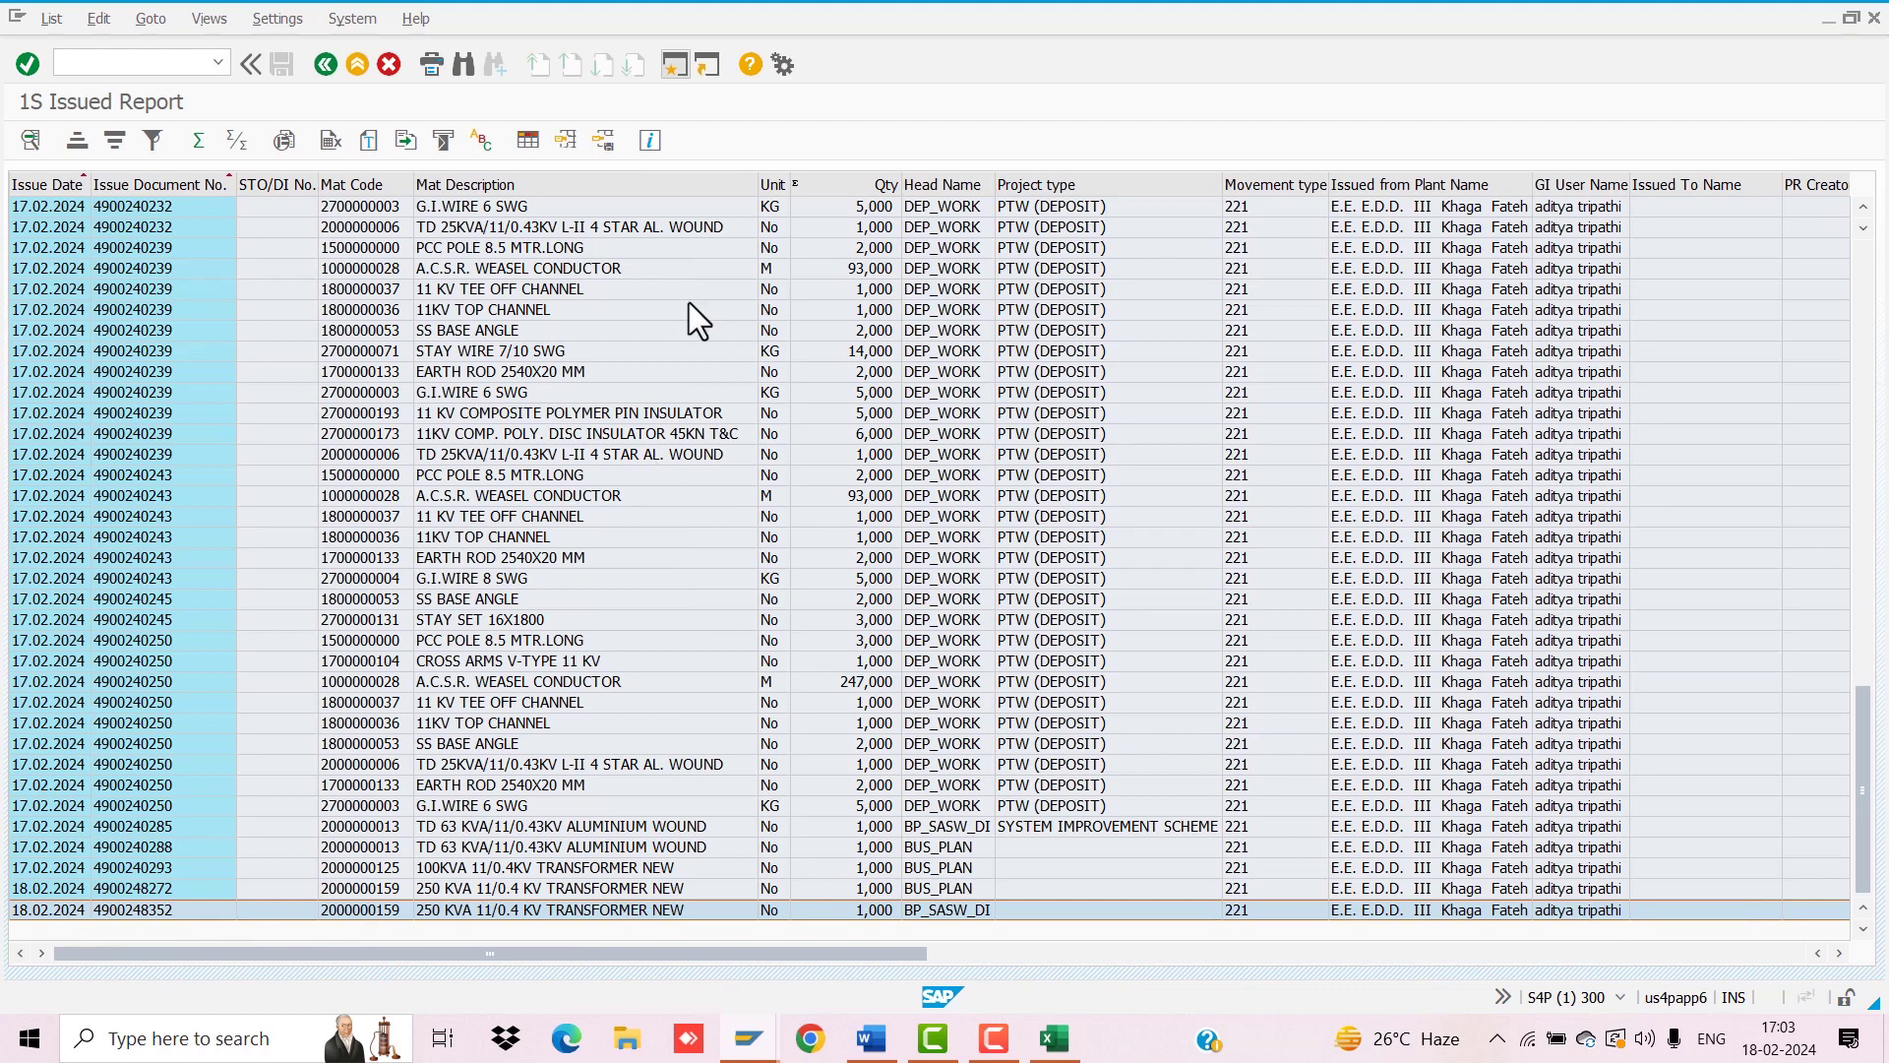
Step: Export the 1S Issued Report as XLSX named '1S ISSUED' on the Desktop, allowing both prompts
click(283, 141)
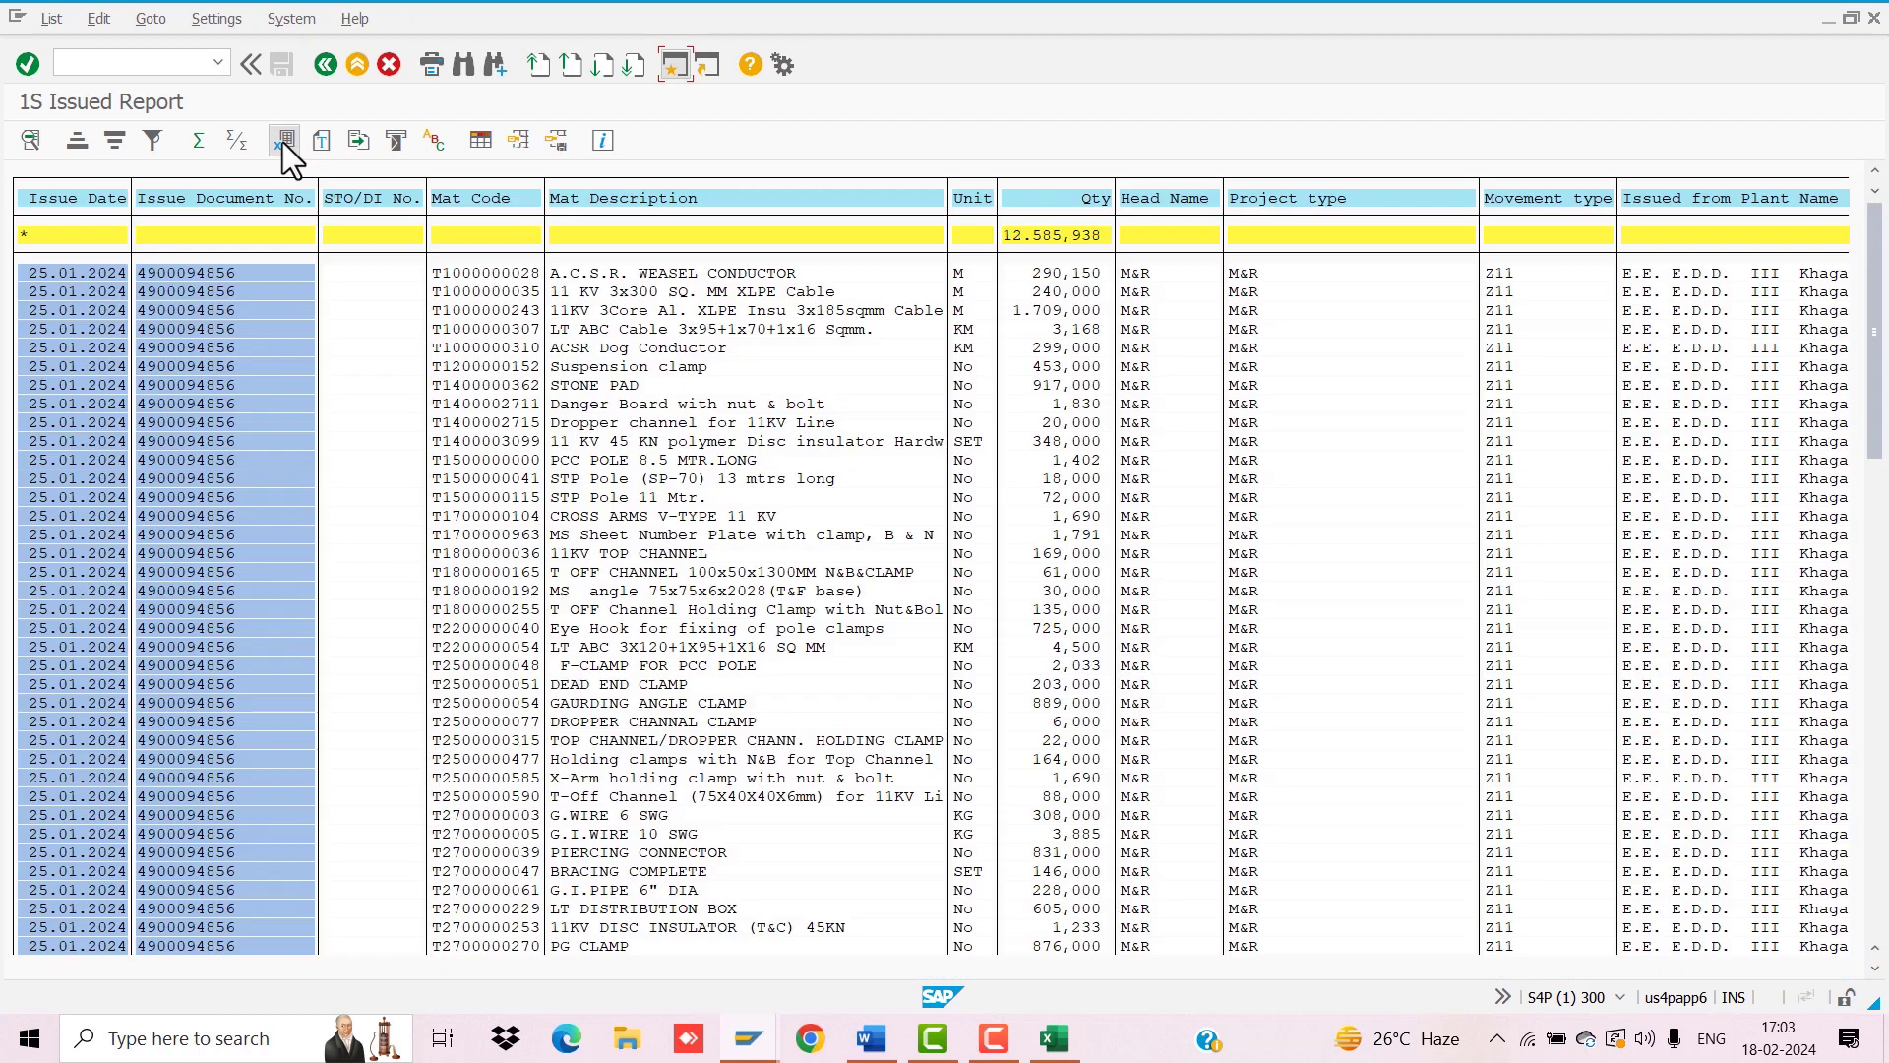
click(286, 141)
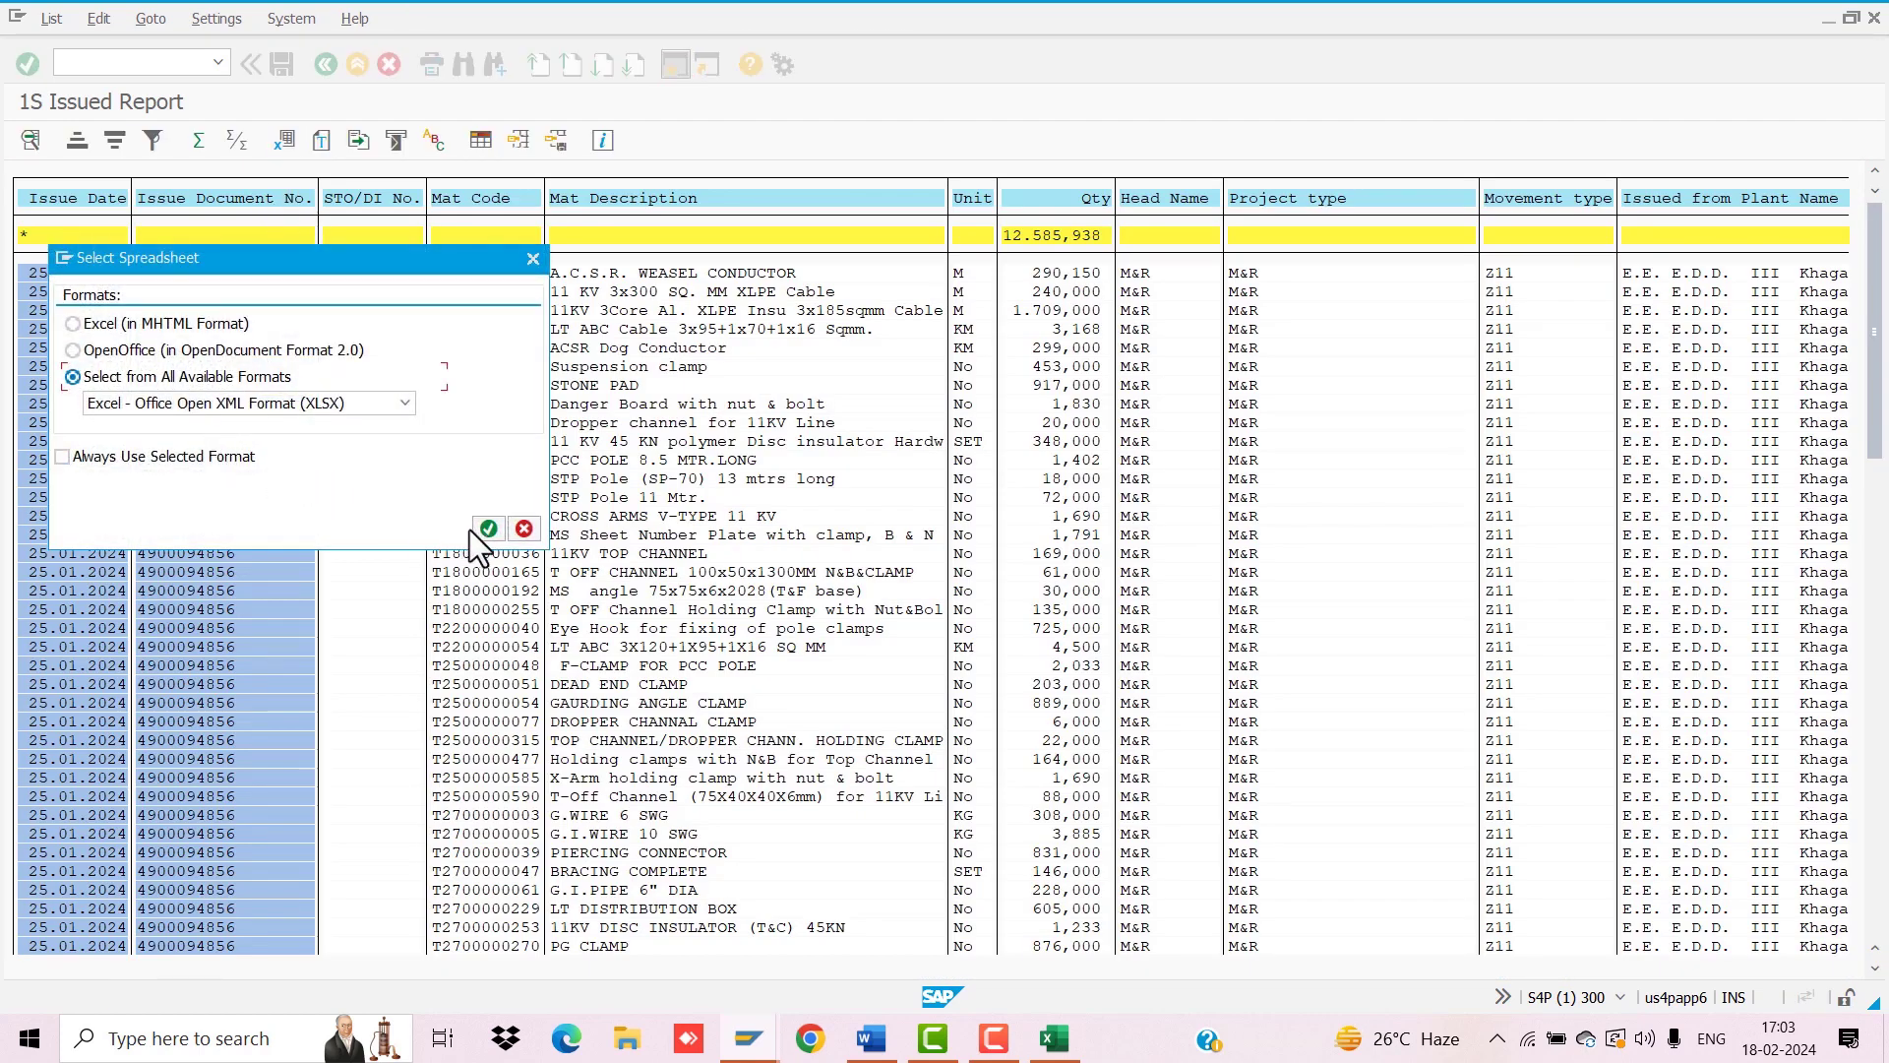
click(488, 529)
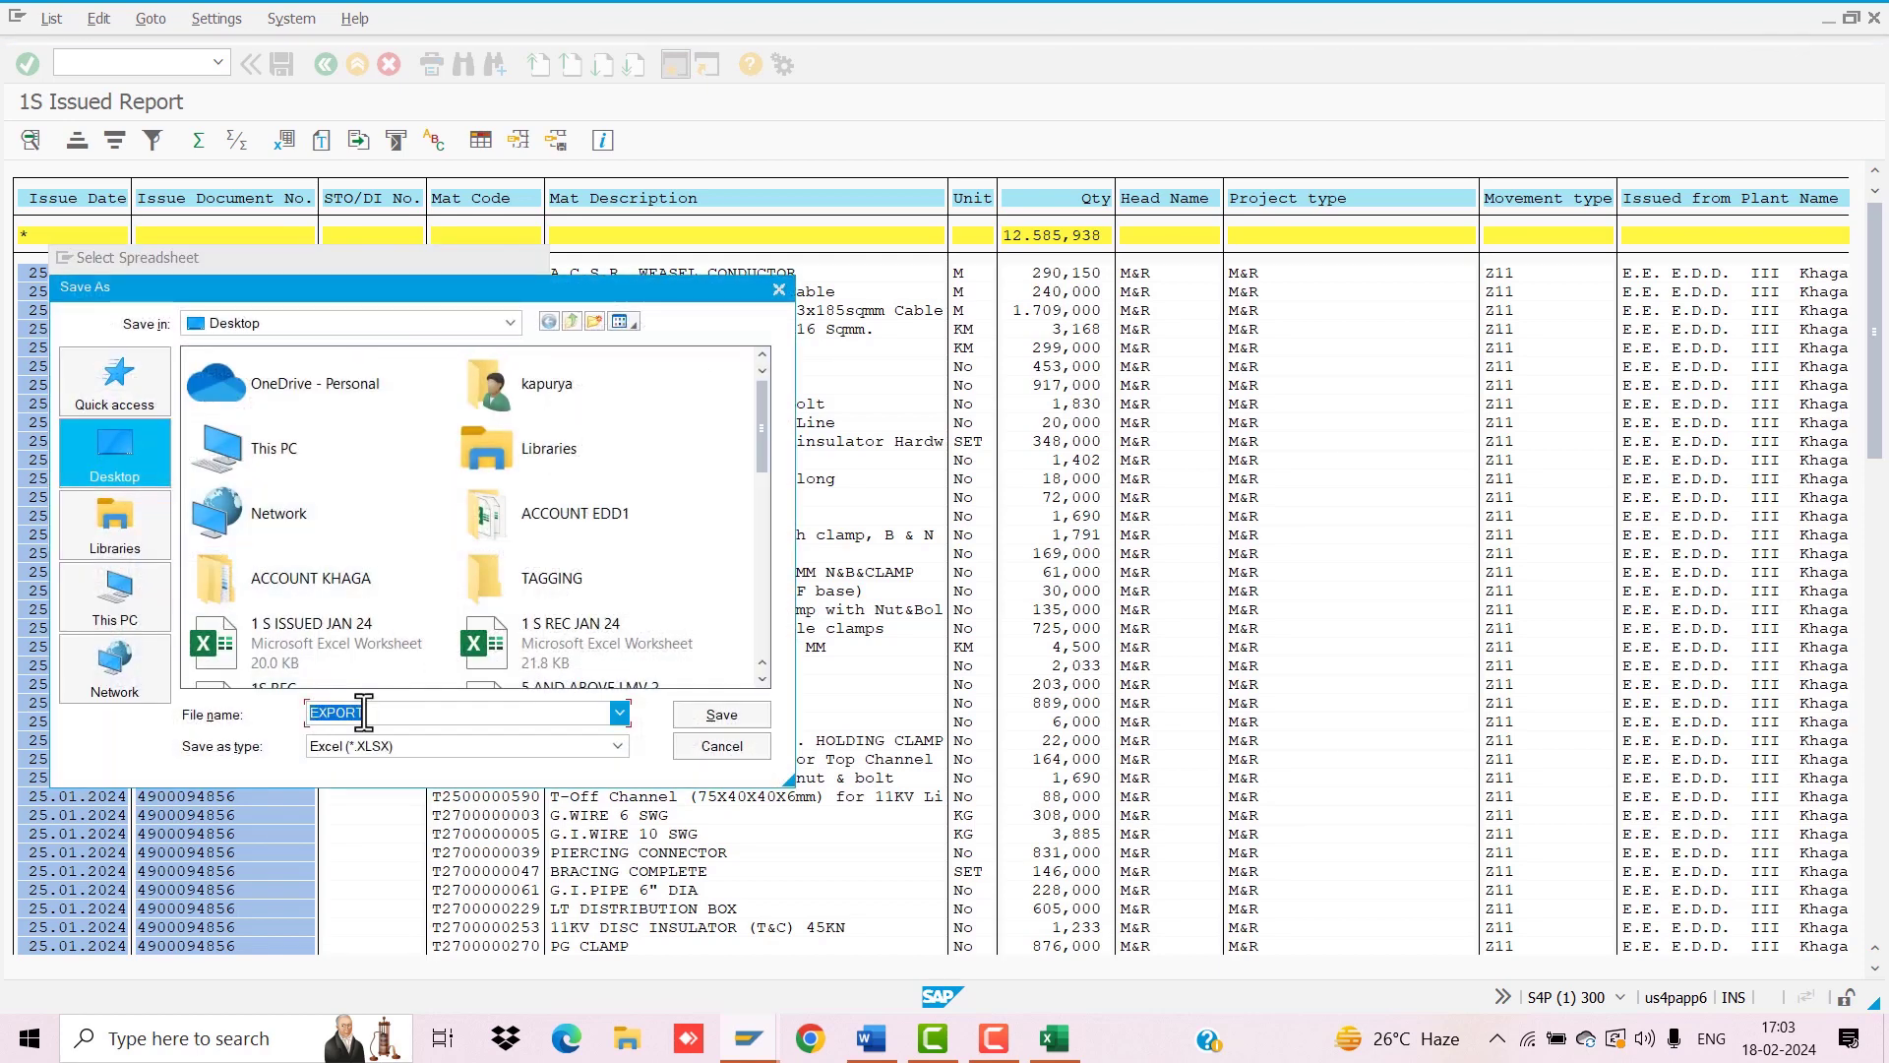
text(1S ISS)
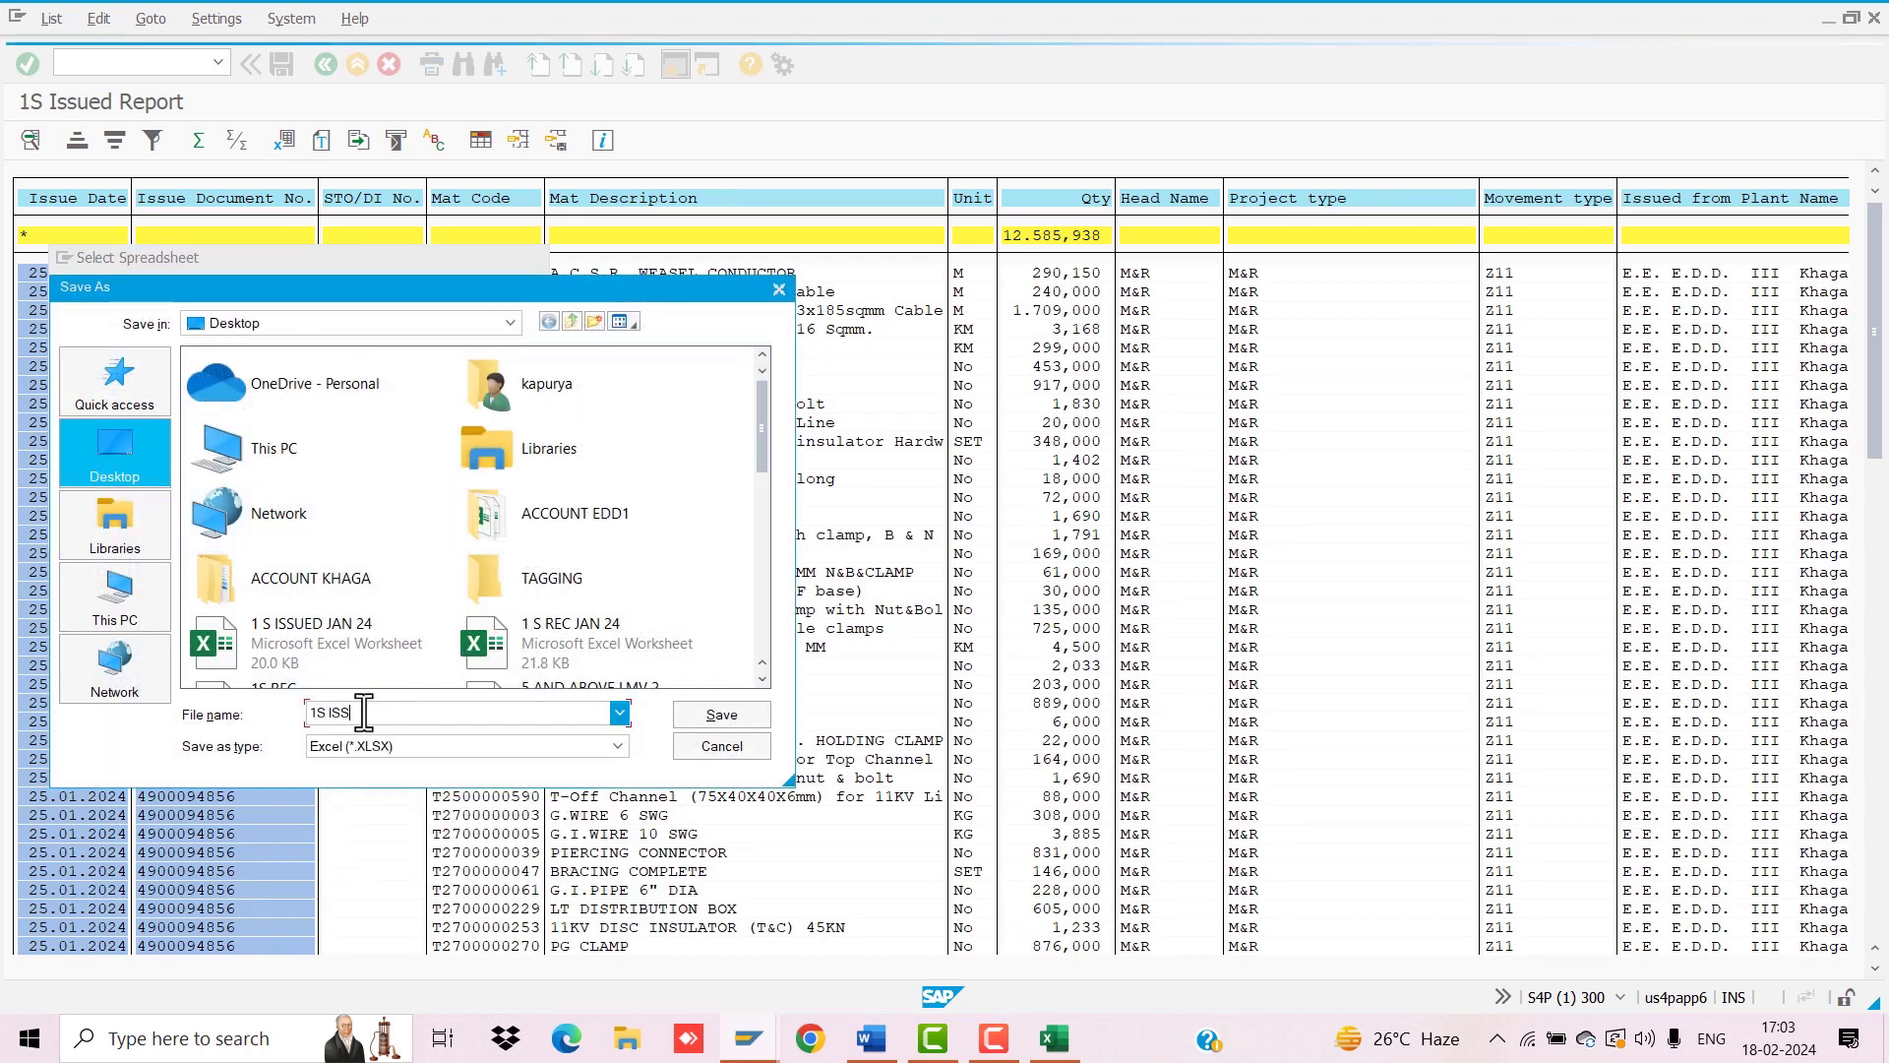
text(UED)
click(696, 717)
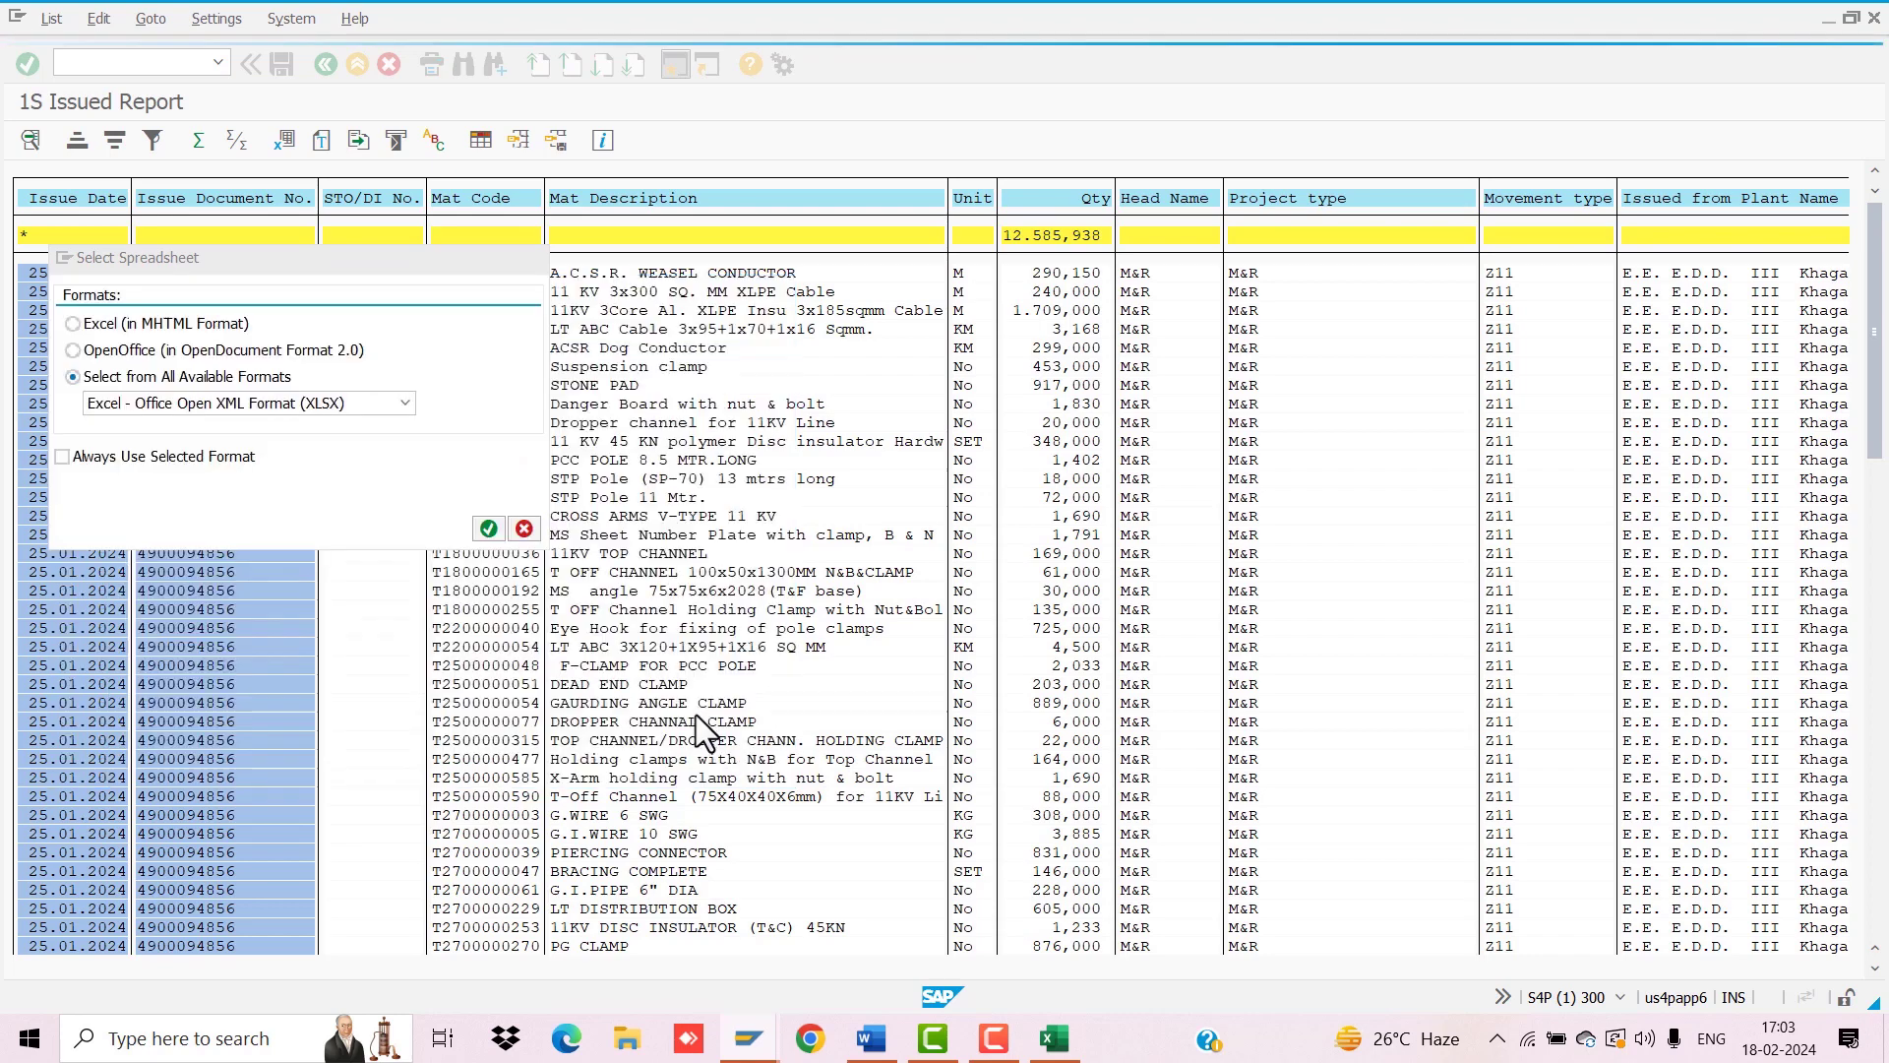
click(106, 561)
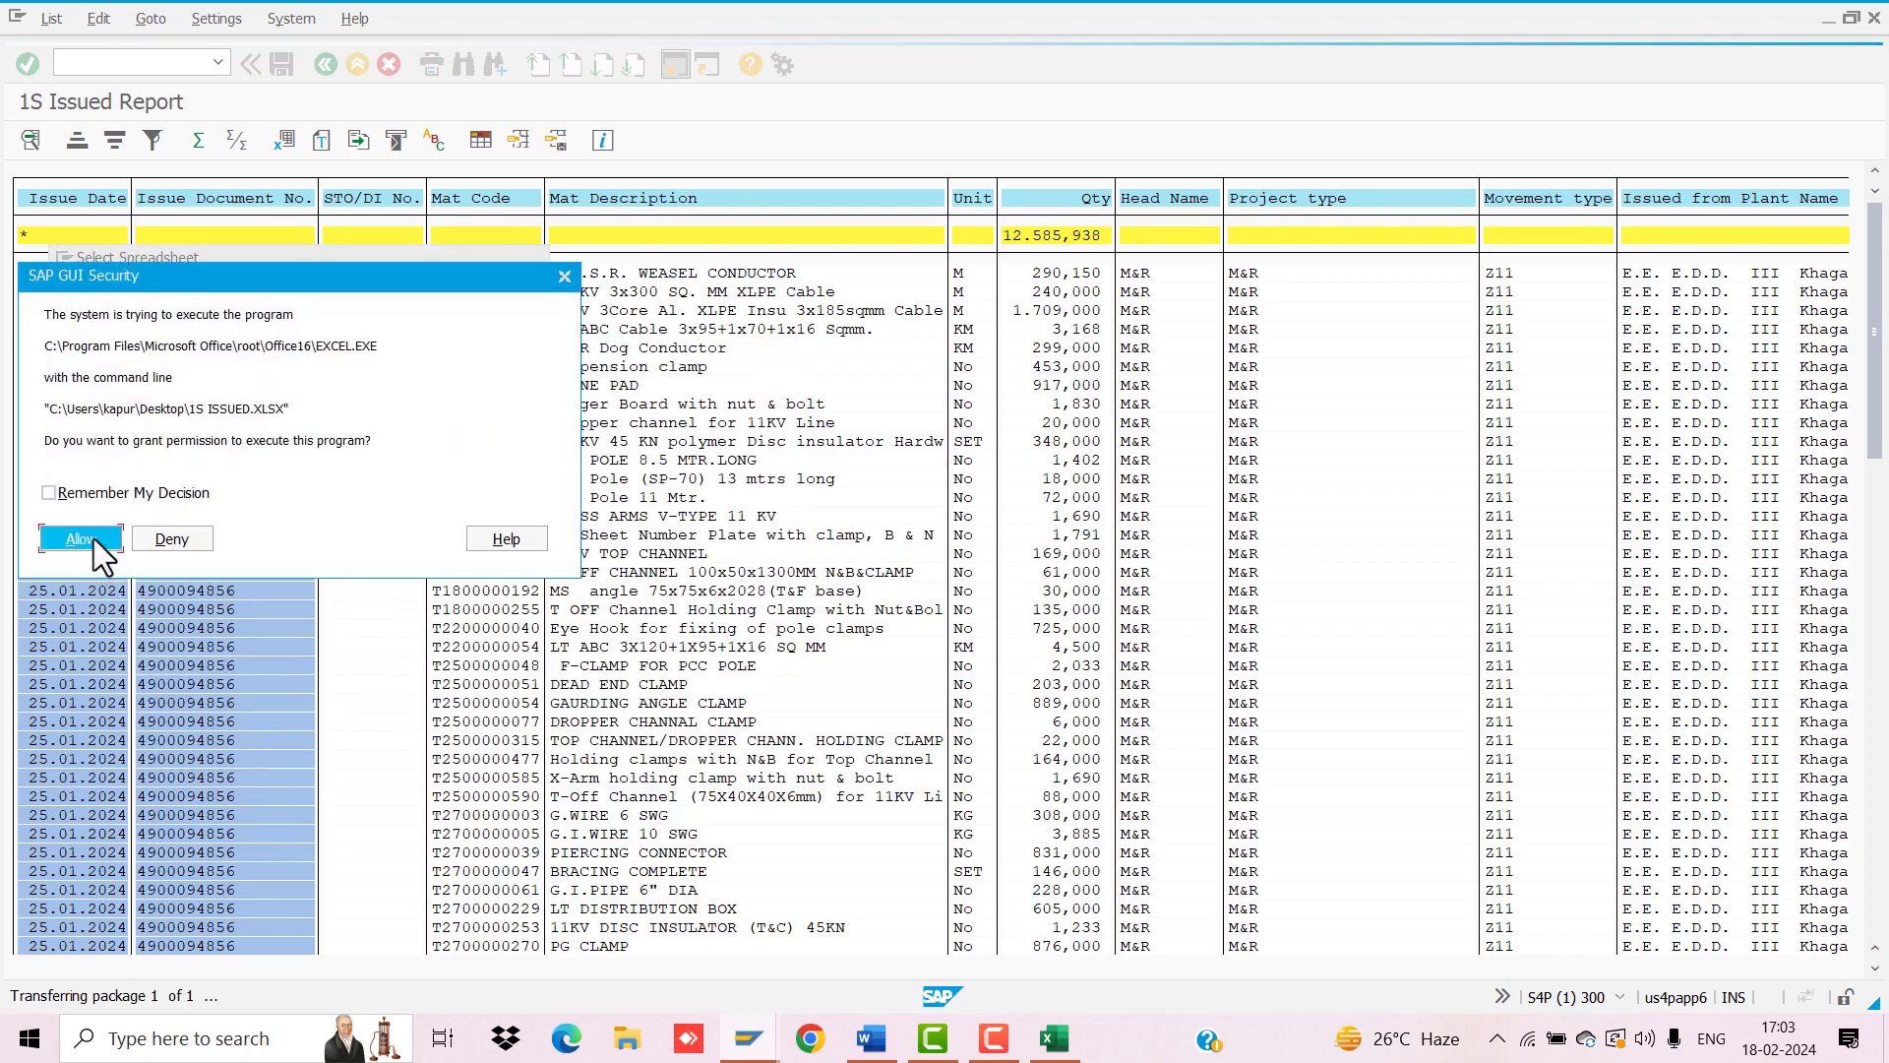
click(93, 539)
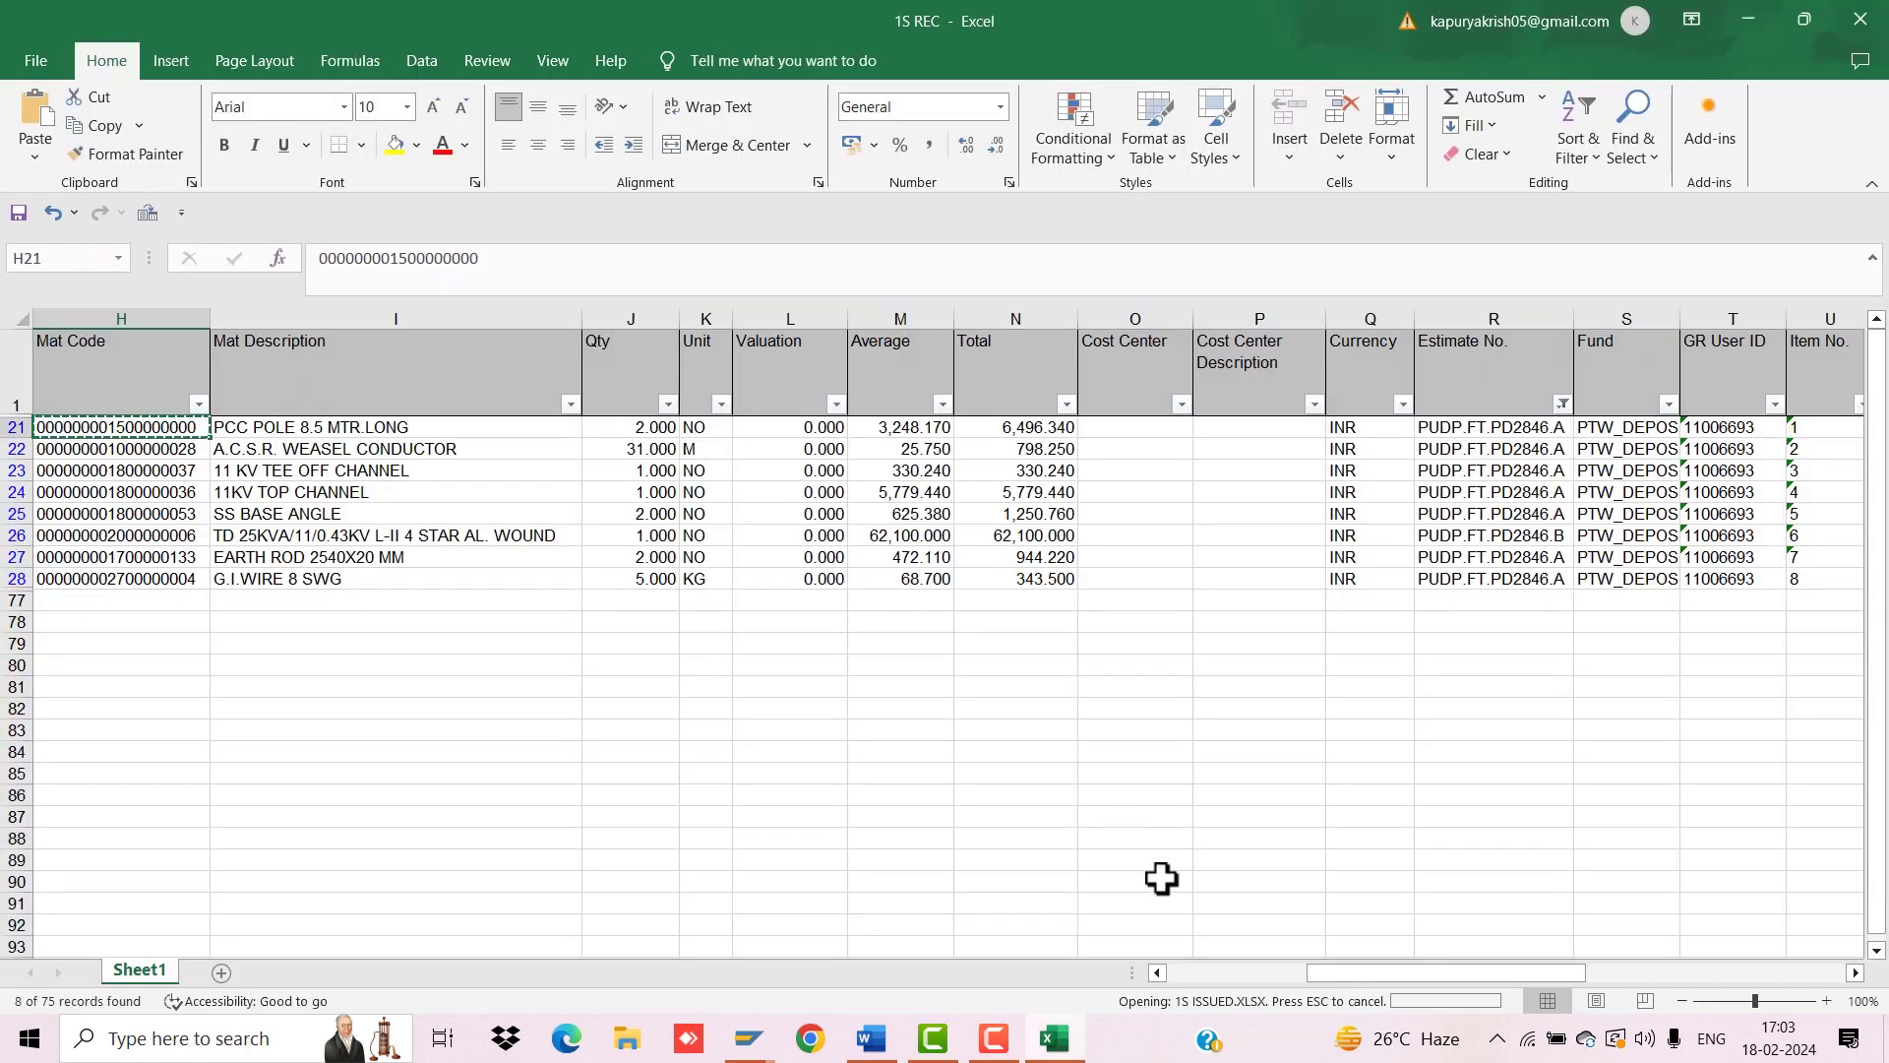
Step: Scroll across the 1S ISSUED columns, listing JE12 issues from 25-01-2024 onward
drag(1196, 974, 879, 970)
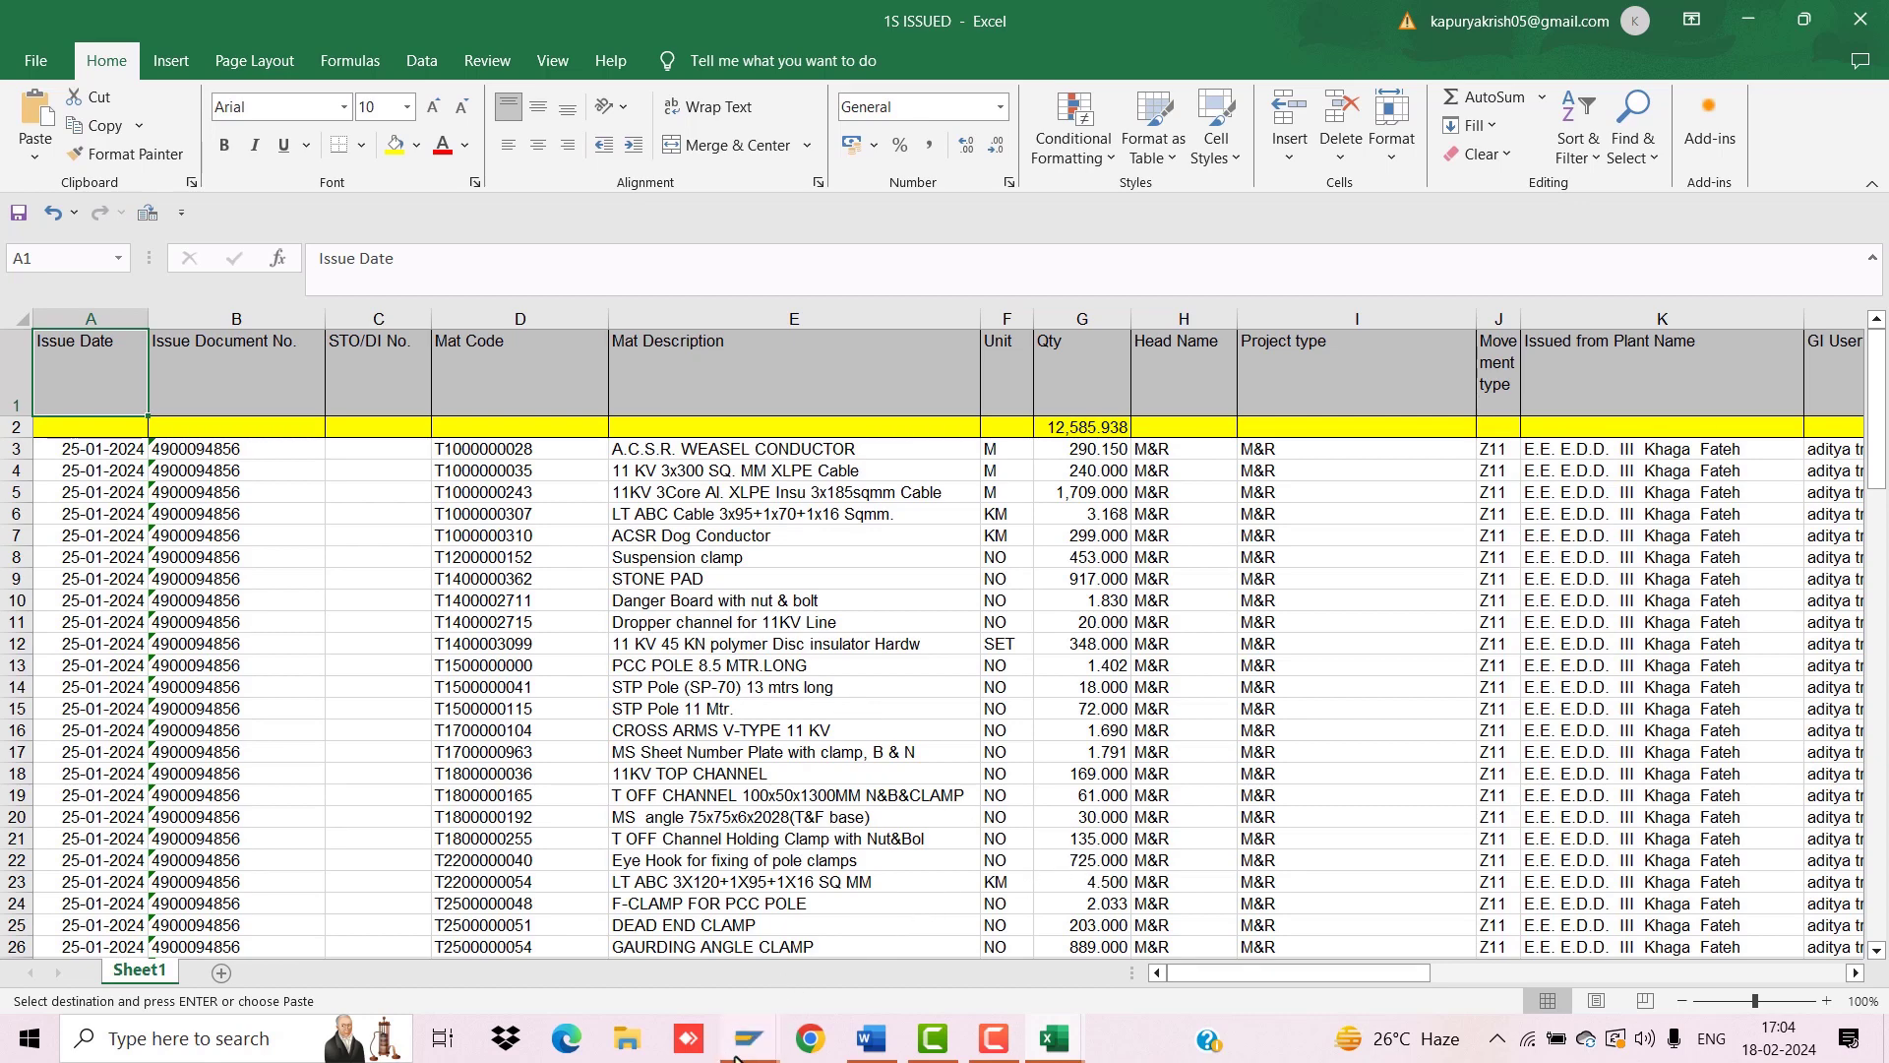
mouse_move(736, 1057)
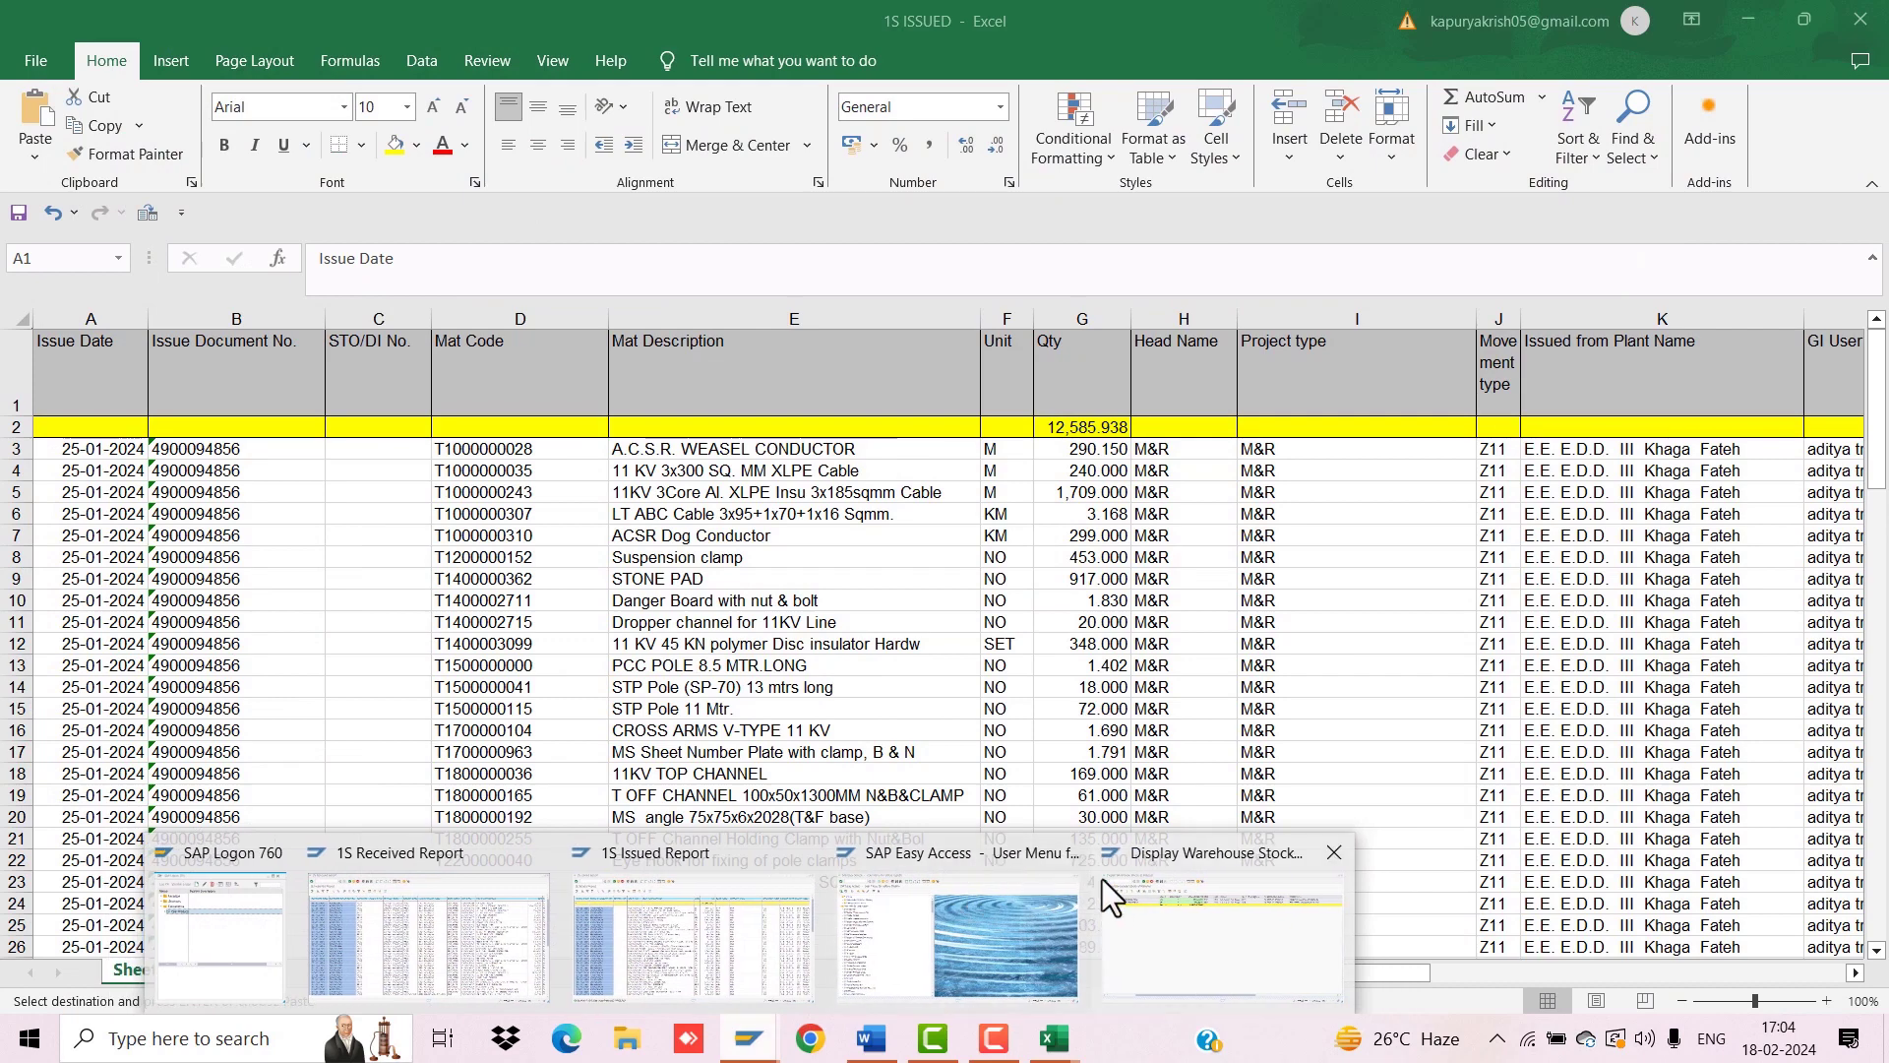
Step: Close the old stock window and start MB52 from SAP Easy Access
click(1333, 852)
click(1136, 866)
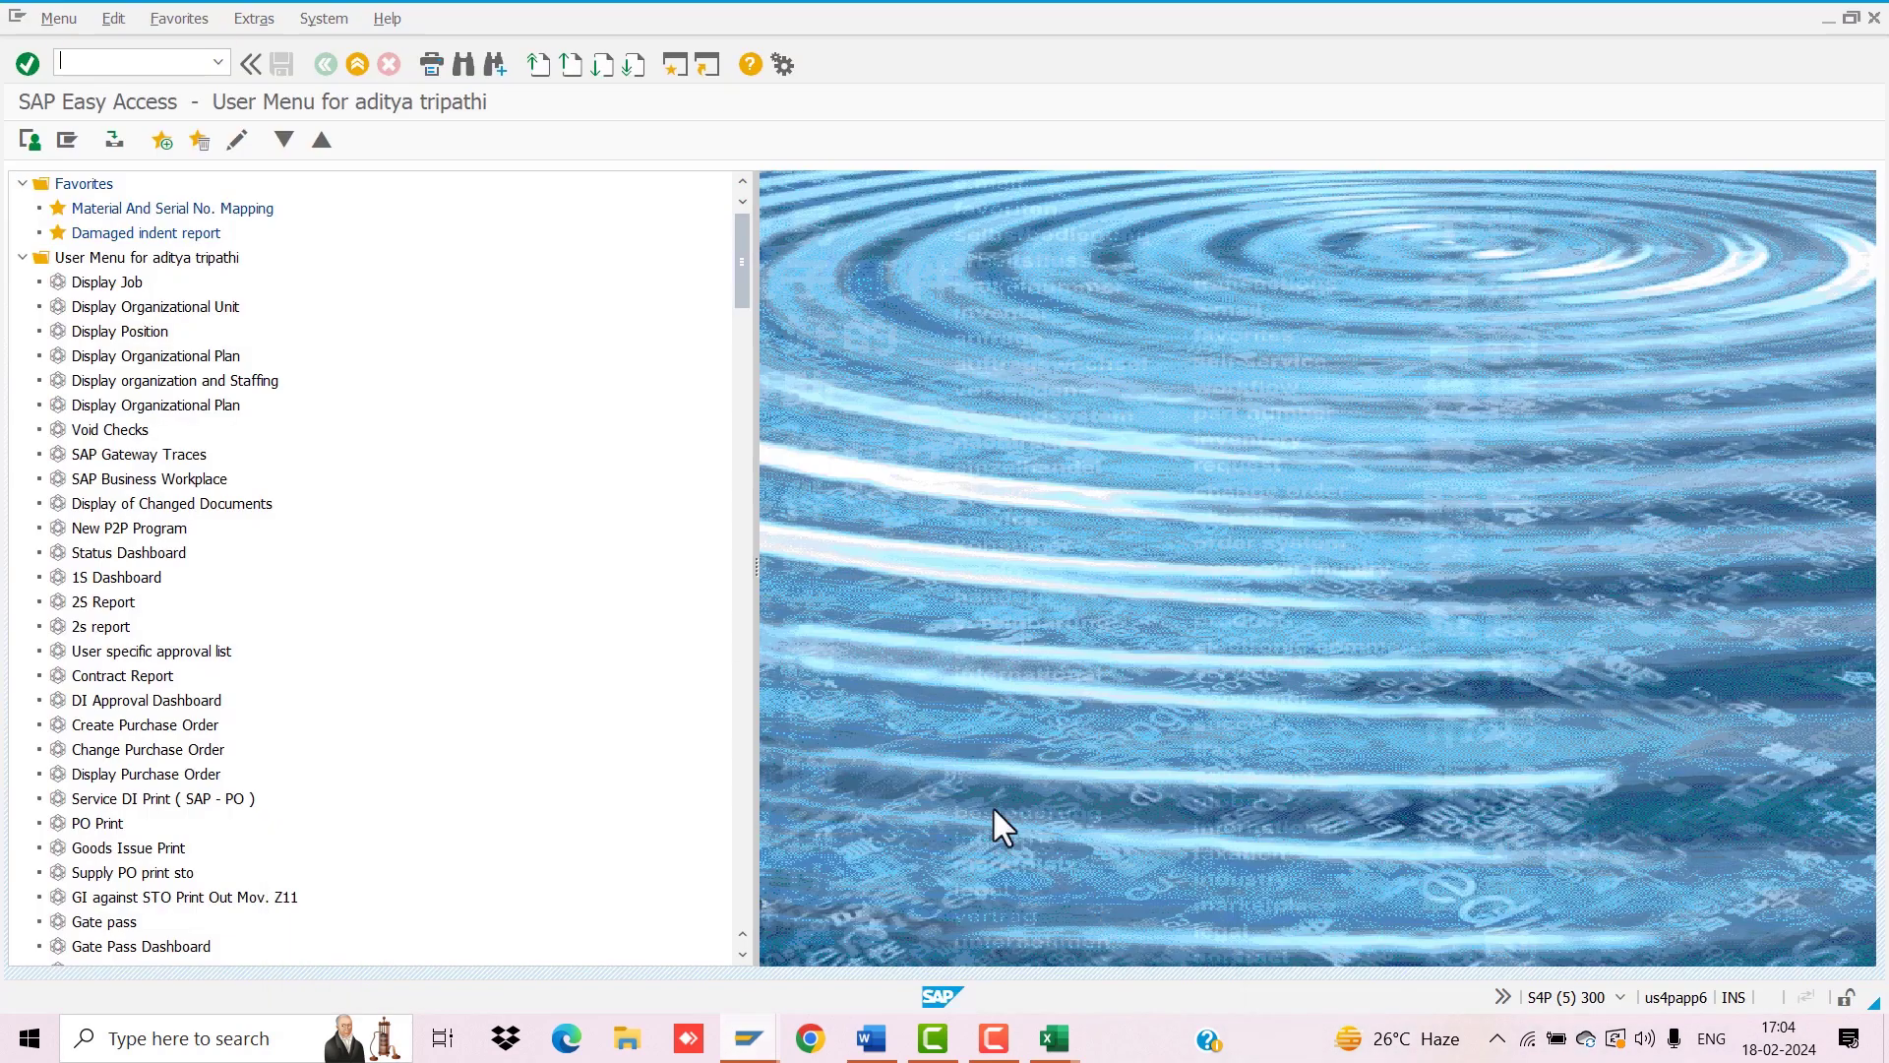
click(101, 64)
text(MB52)
key(Return)
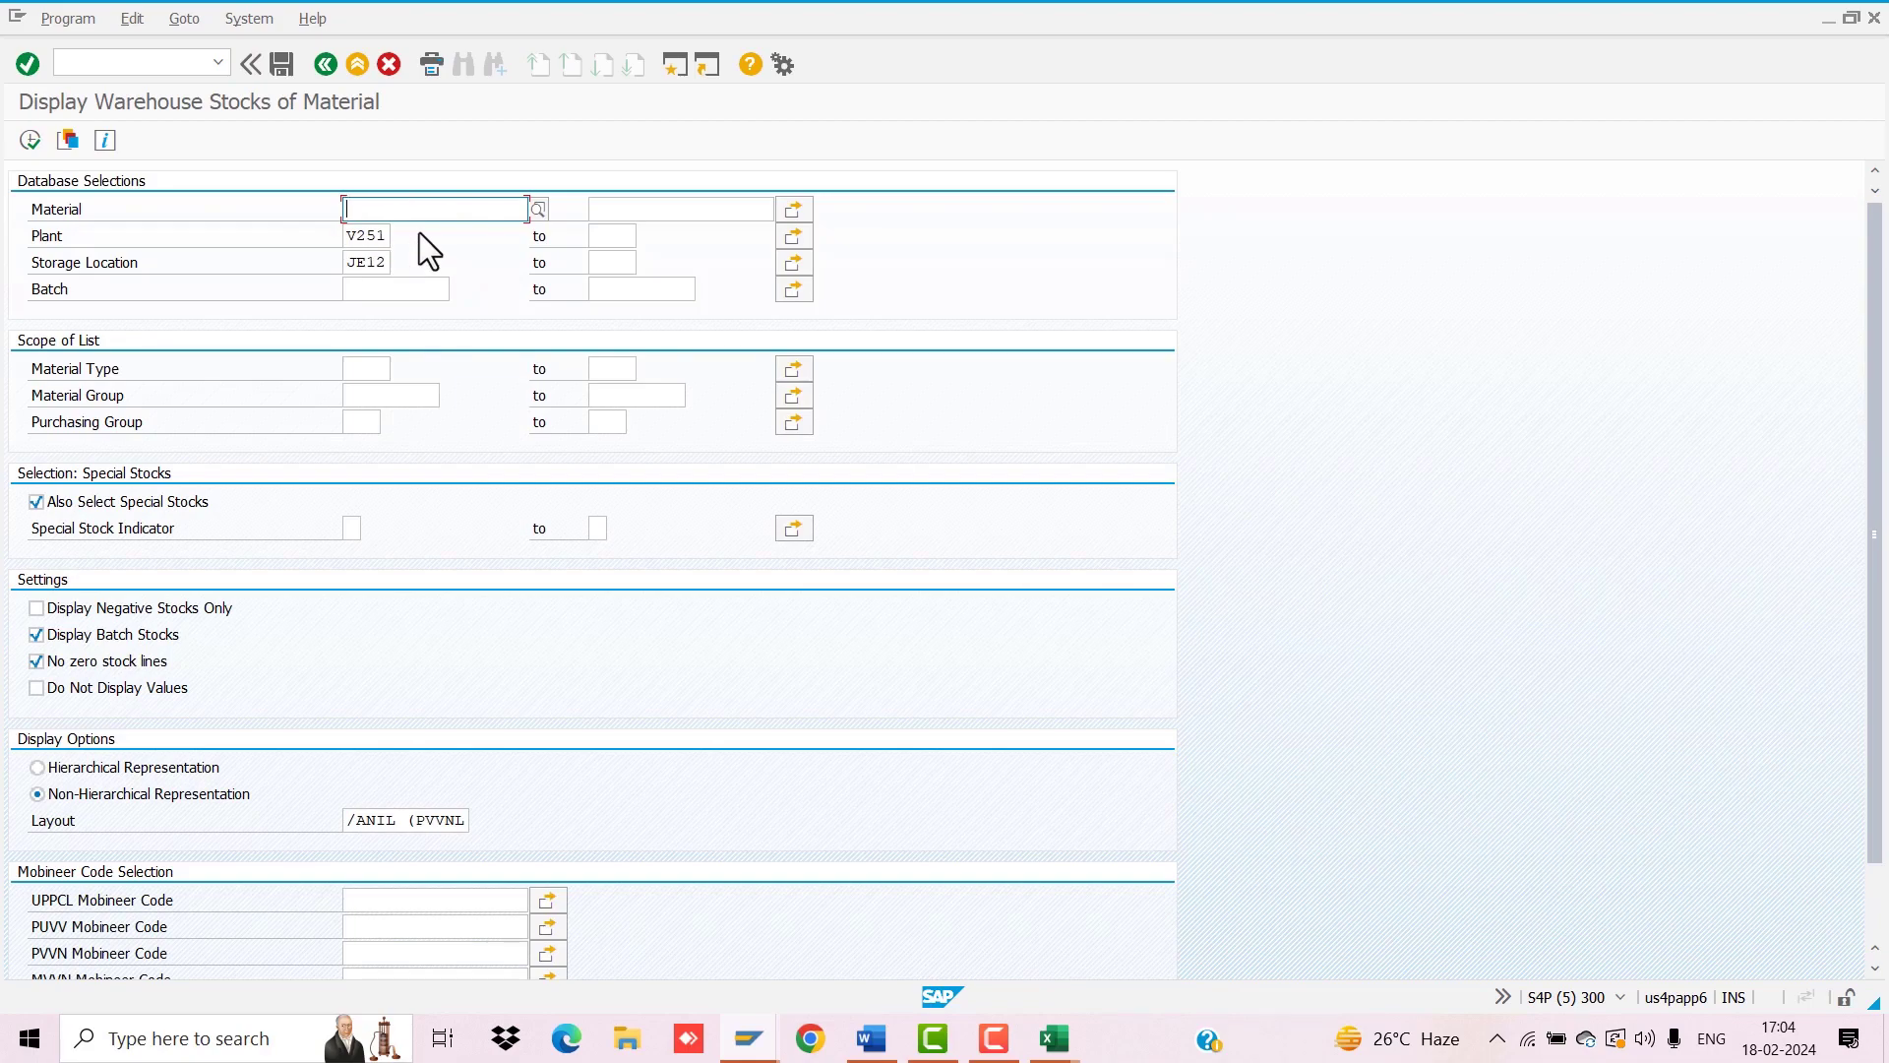
Step: Run the JE12 stock list and scroll to the single 250 KVA 11/0.4 KV transformer
click(30, 138)
scroll(785, 488, down, 1)
scroll(789, 521, down, 5)
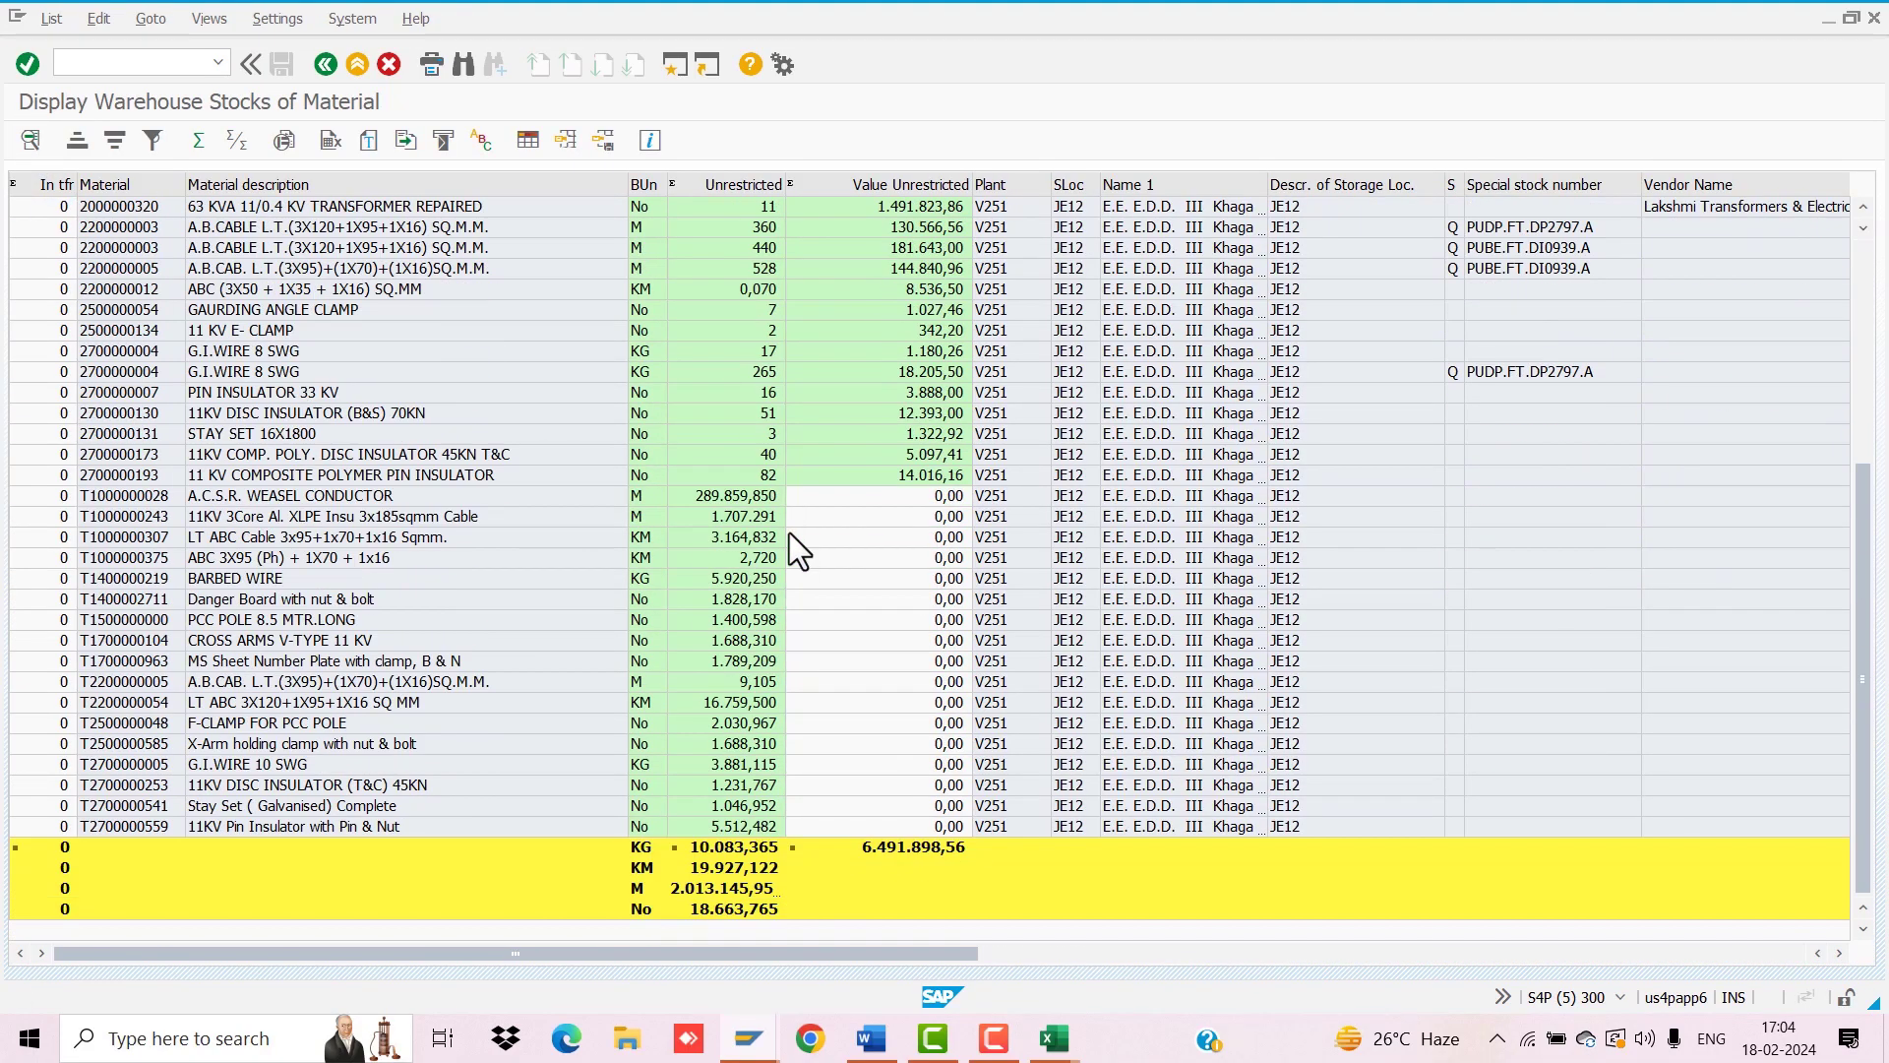
scroll(791, 529, up, 6)
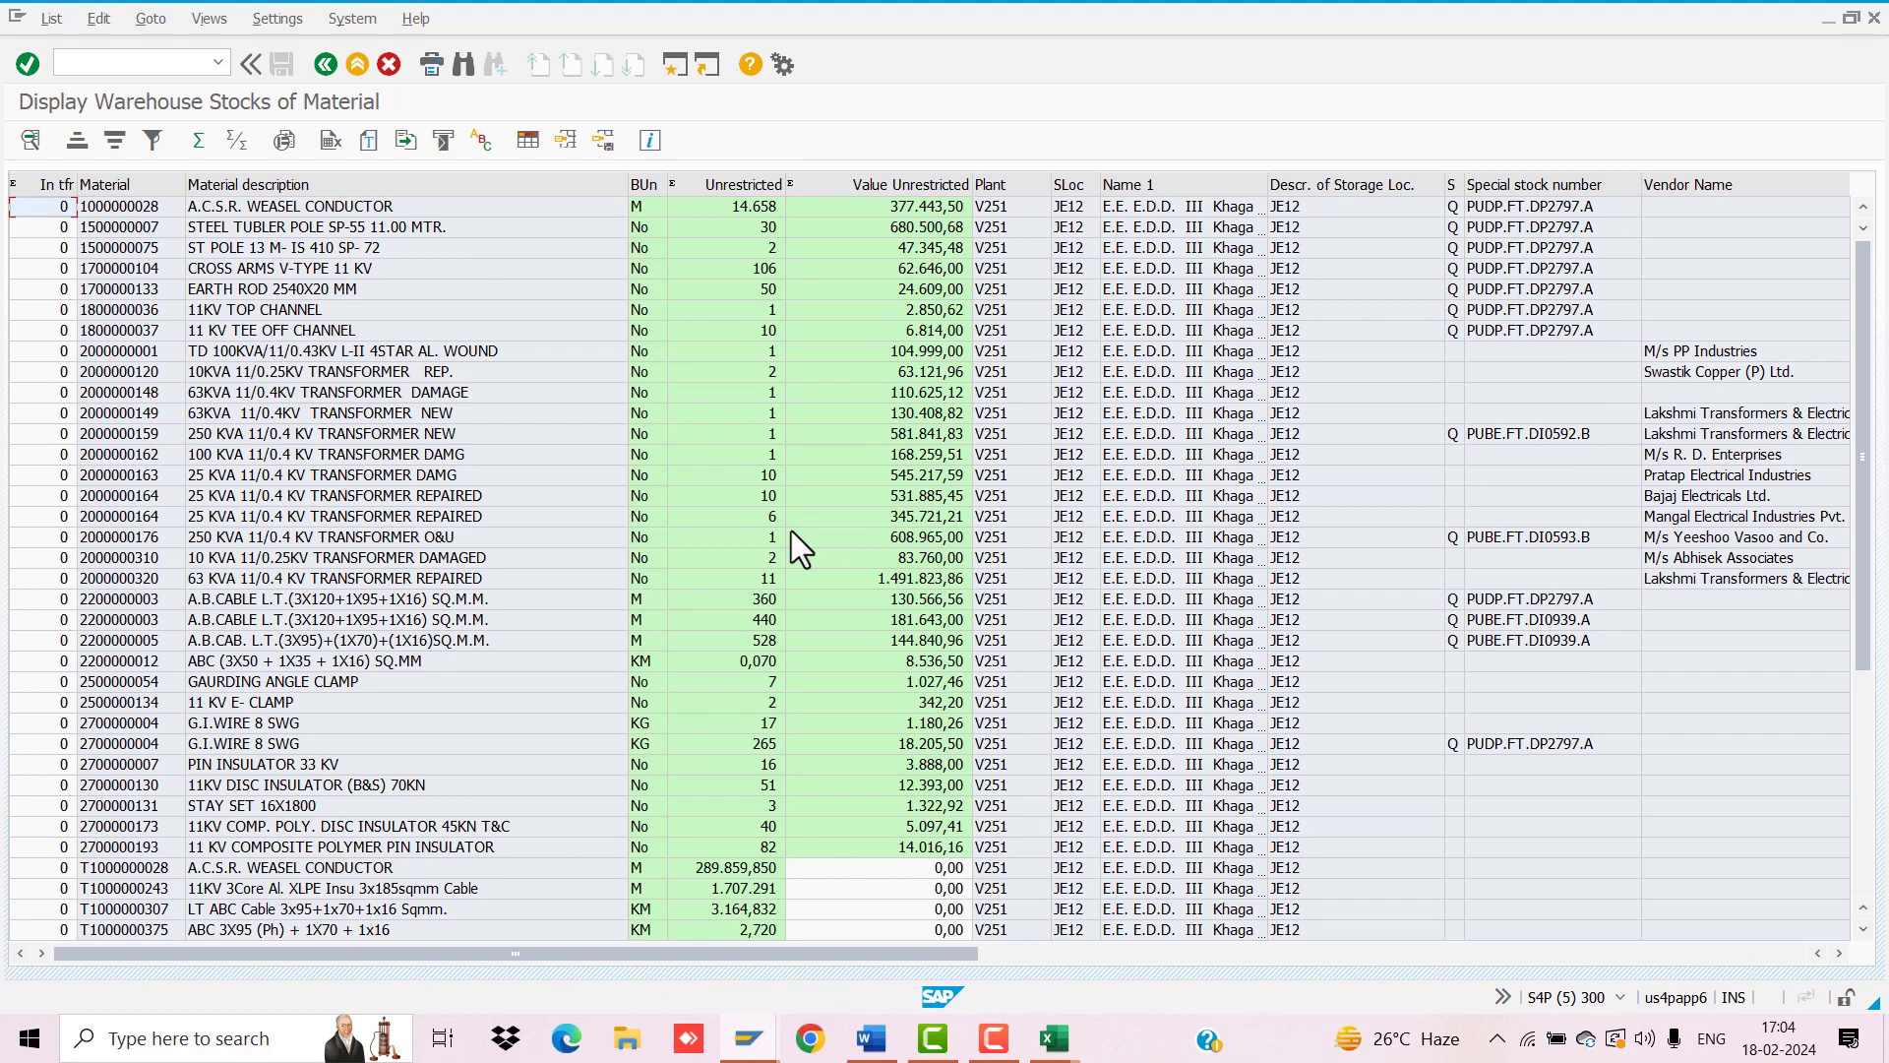
scroll(791, 530, down, 5)
scroll(792, 530, up, 6)
scroll(792, 536, down, 6)
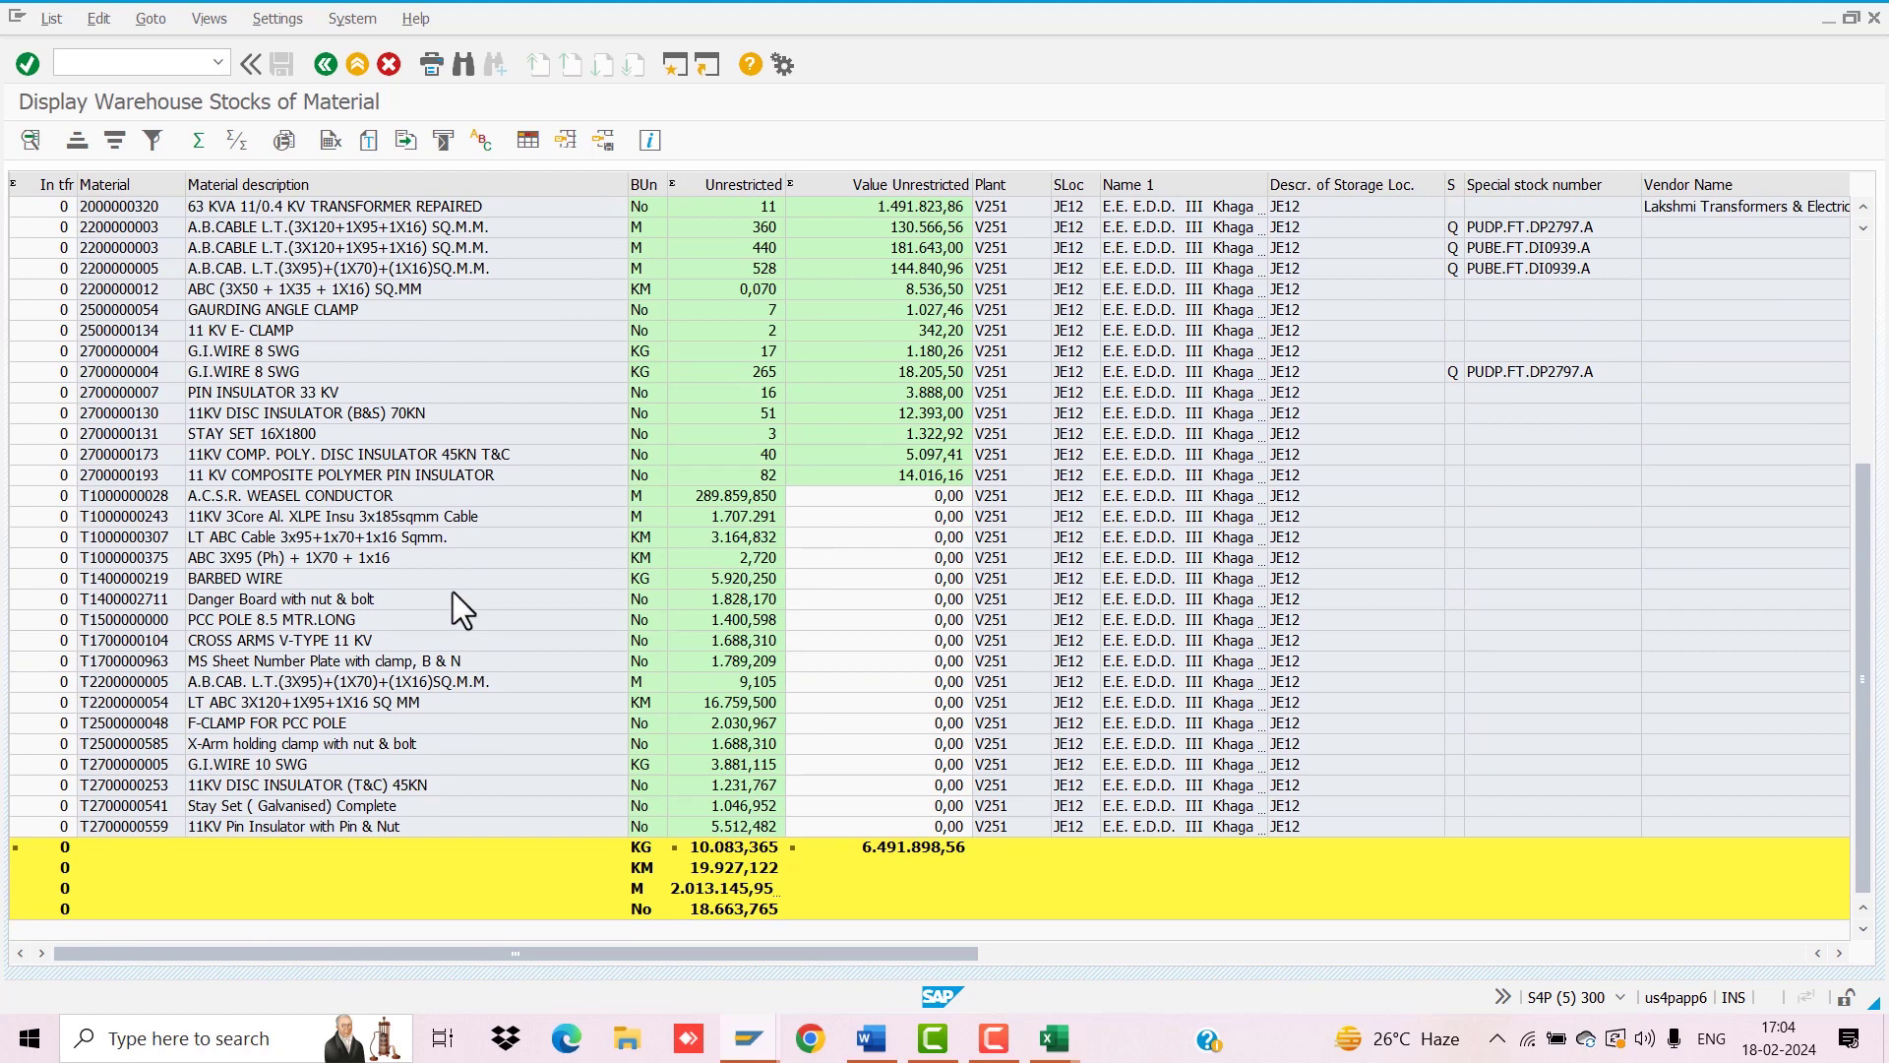
scroll(279, 637, up, 6)
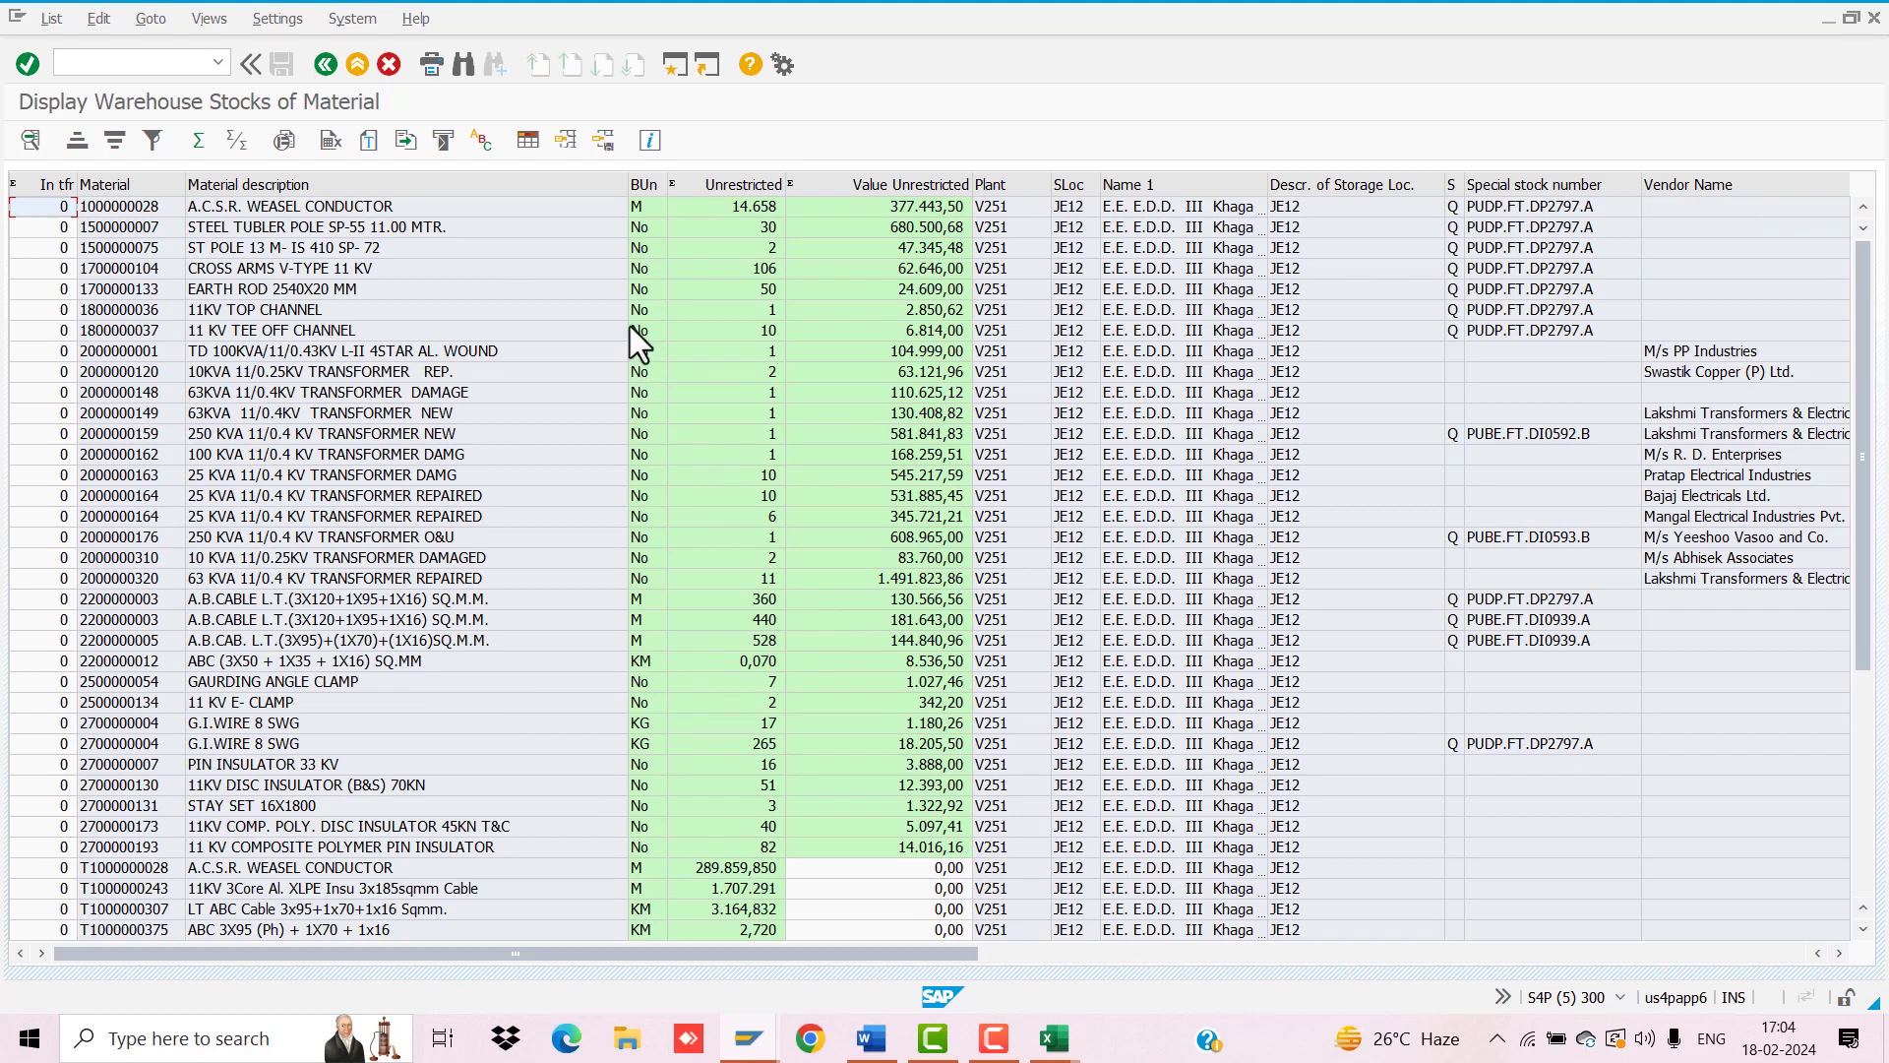
Step: In a new session, run MB51 for posting dates 23.01.2024 to 29.02.2024
click(675, 62)
text(MB51)
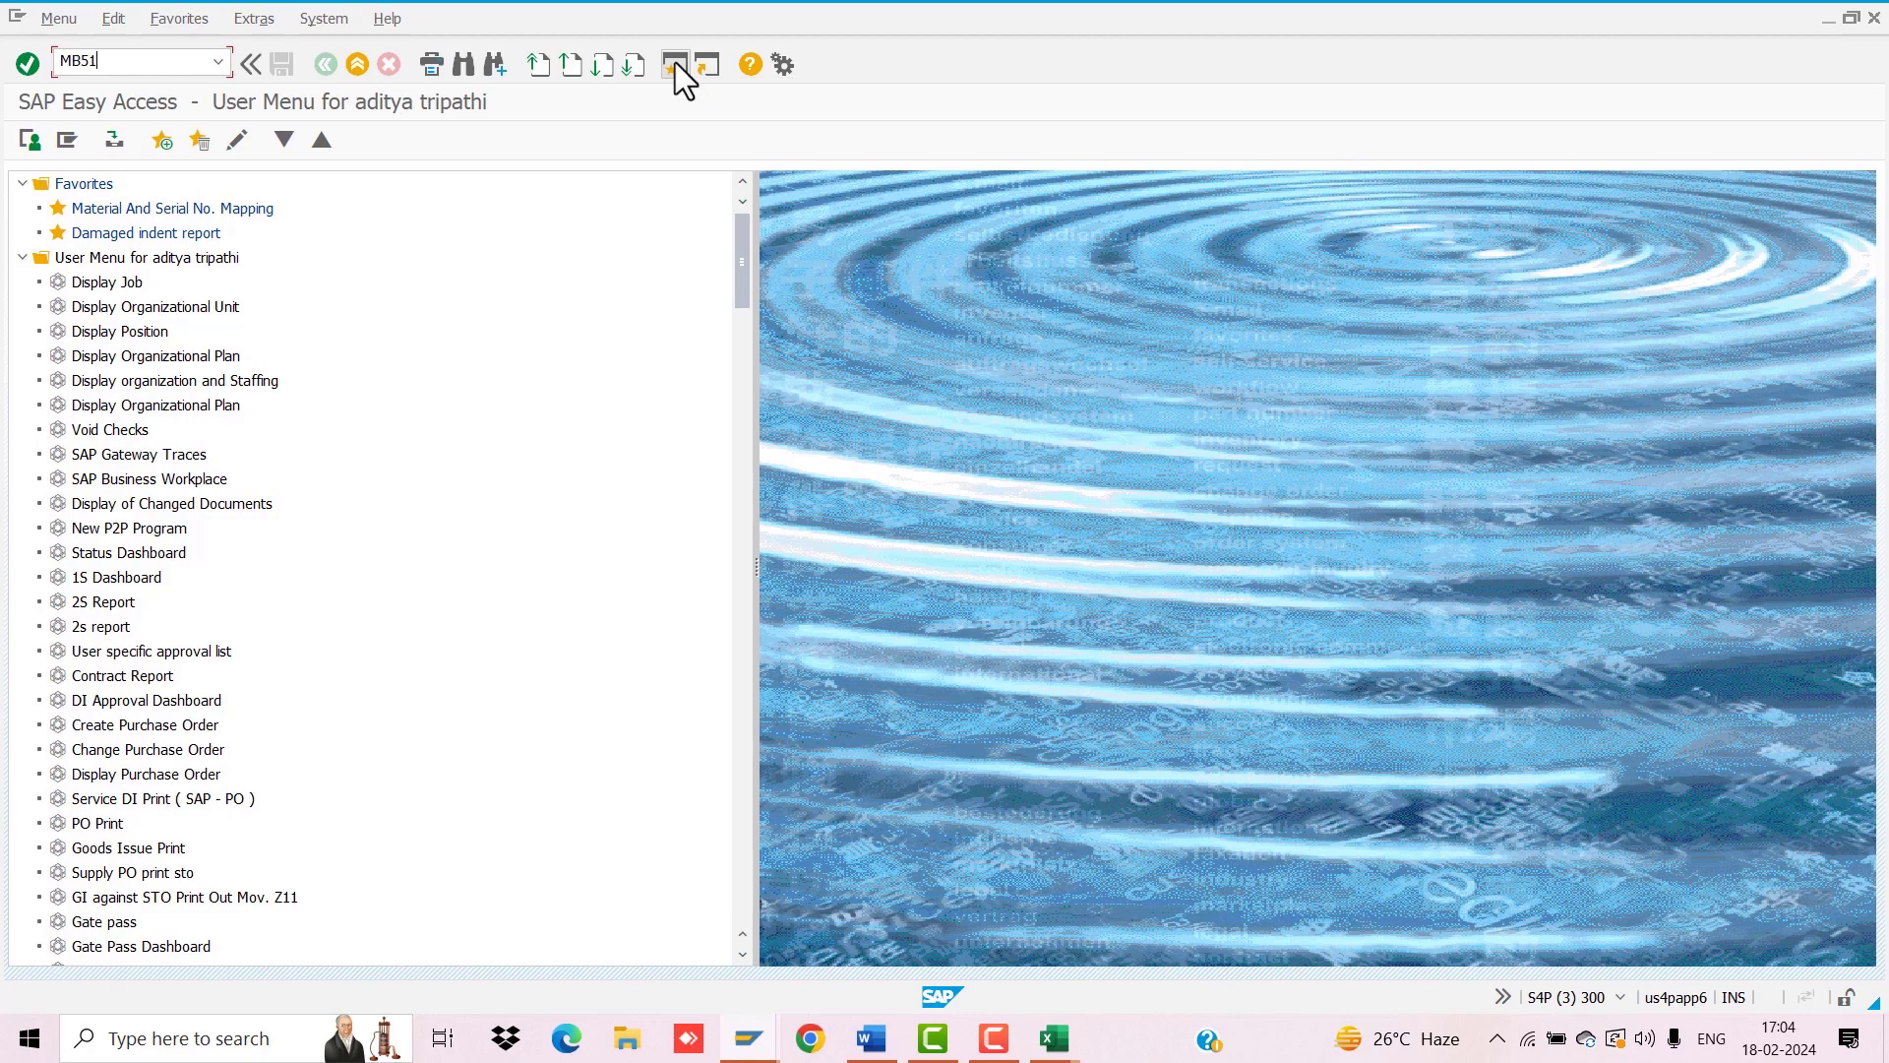
key(Return)
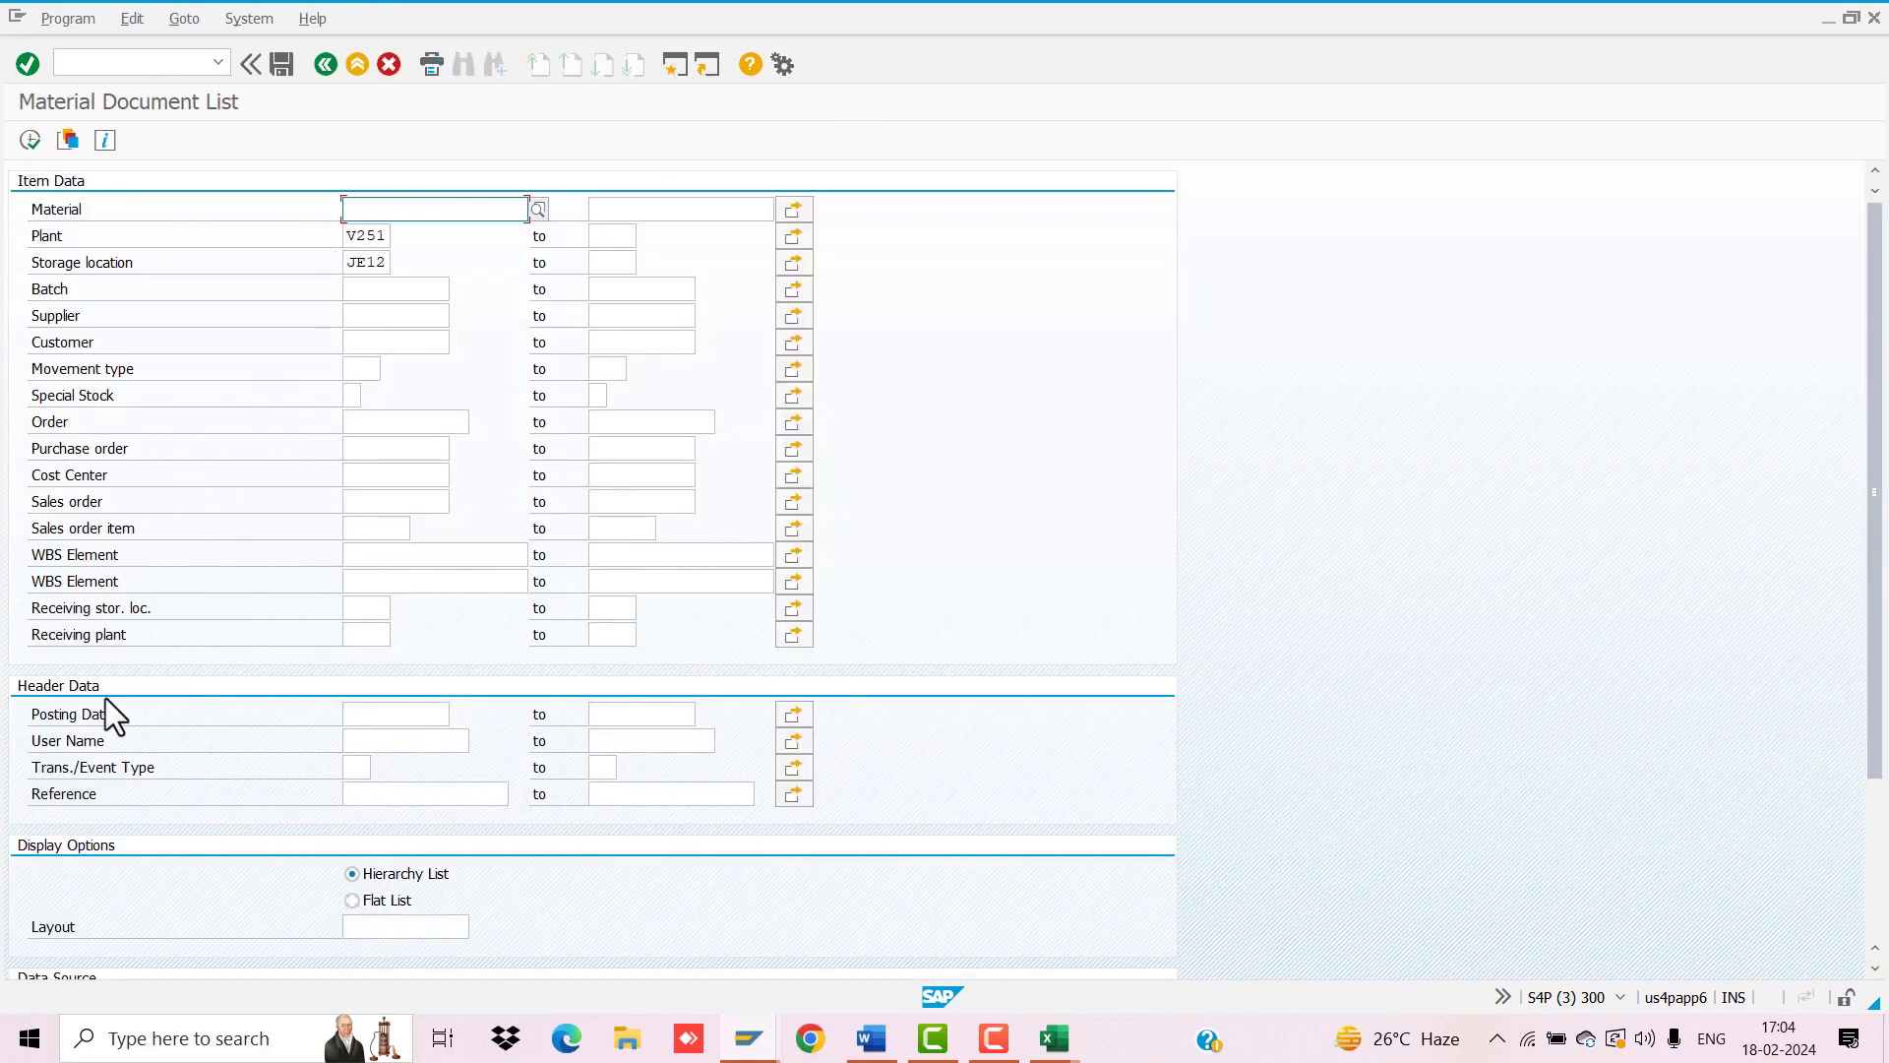
click(429, 716)
text(23.01.2024)
key(Down)
key(Return)
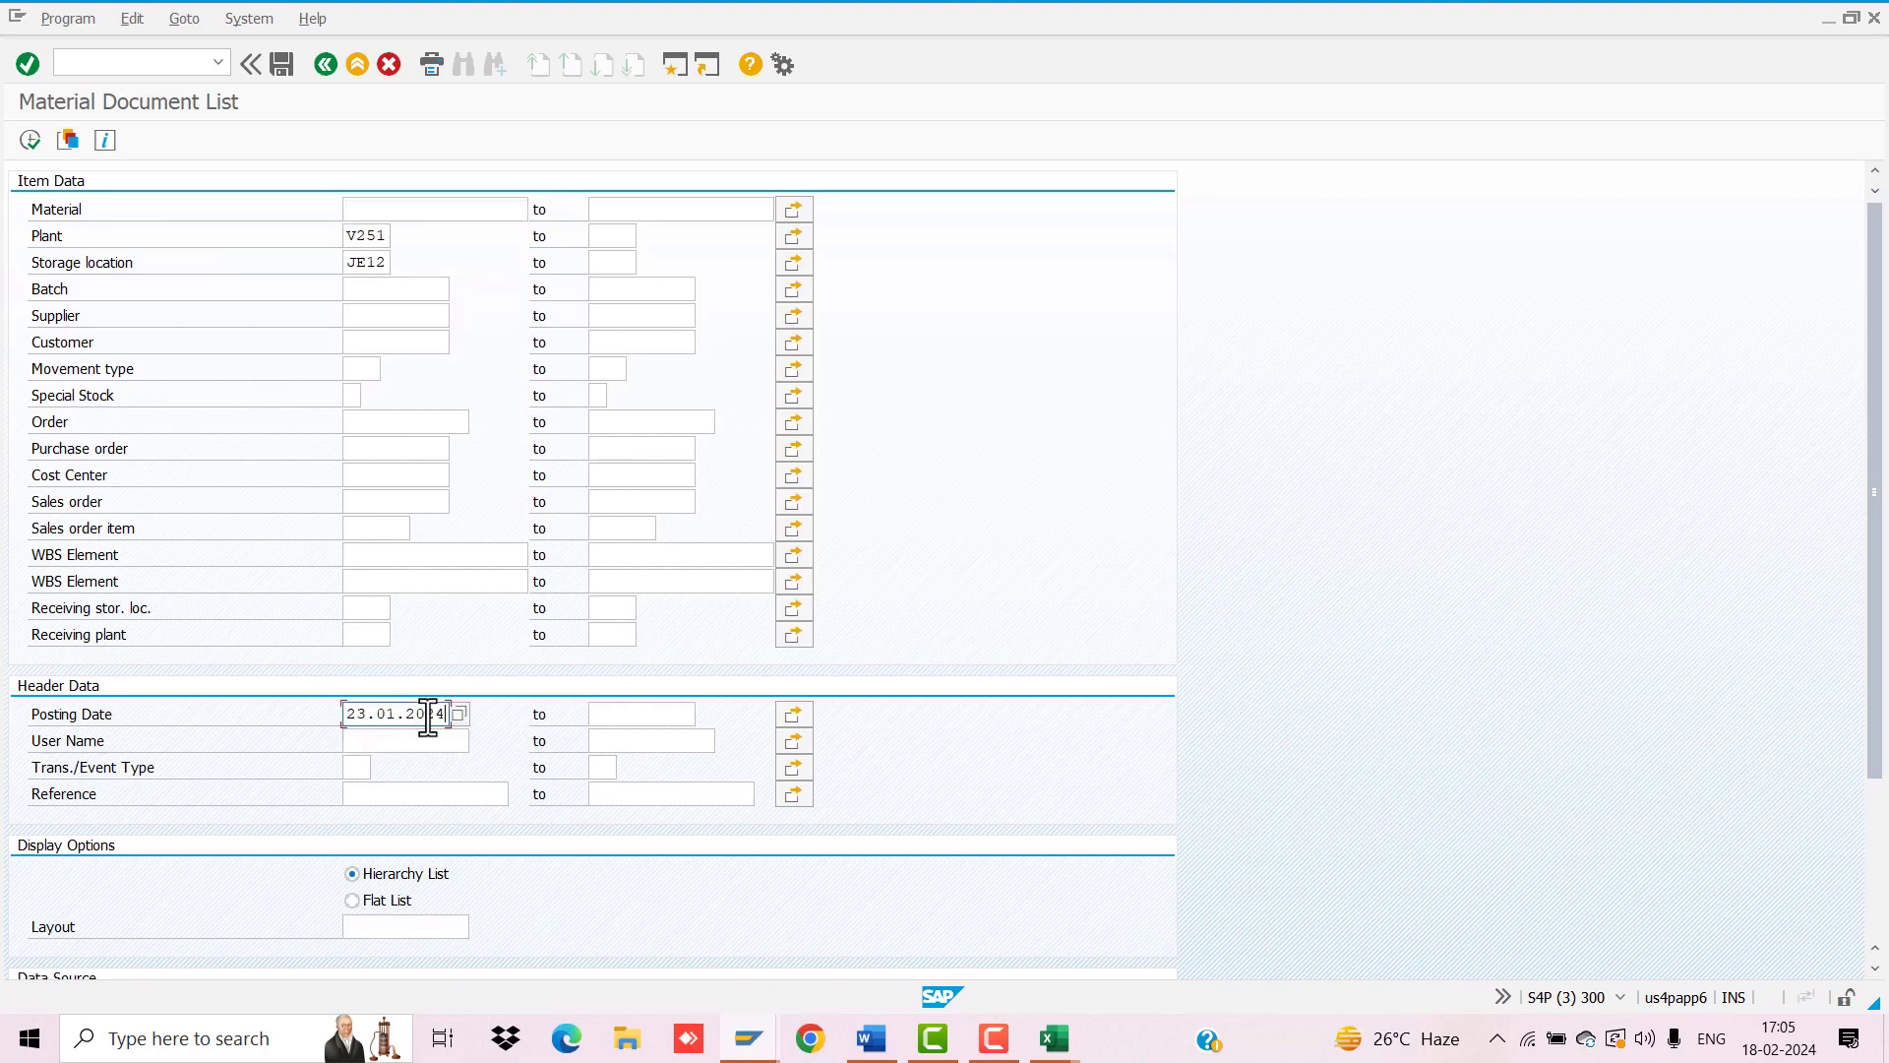
key(Tab)
text(2)
key(Down)
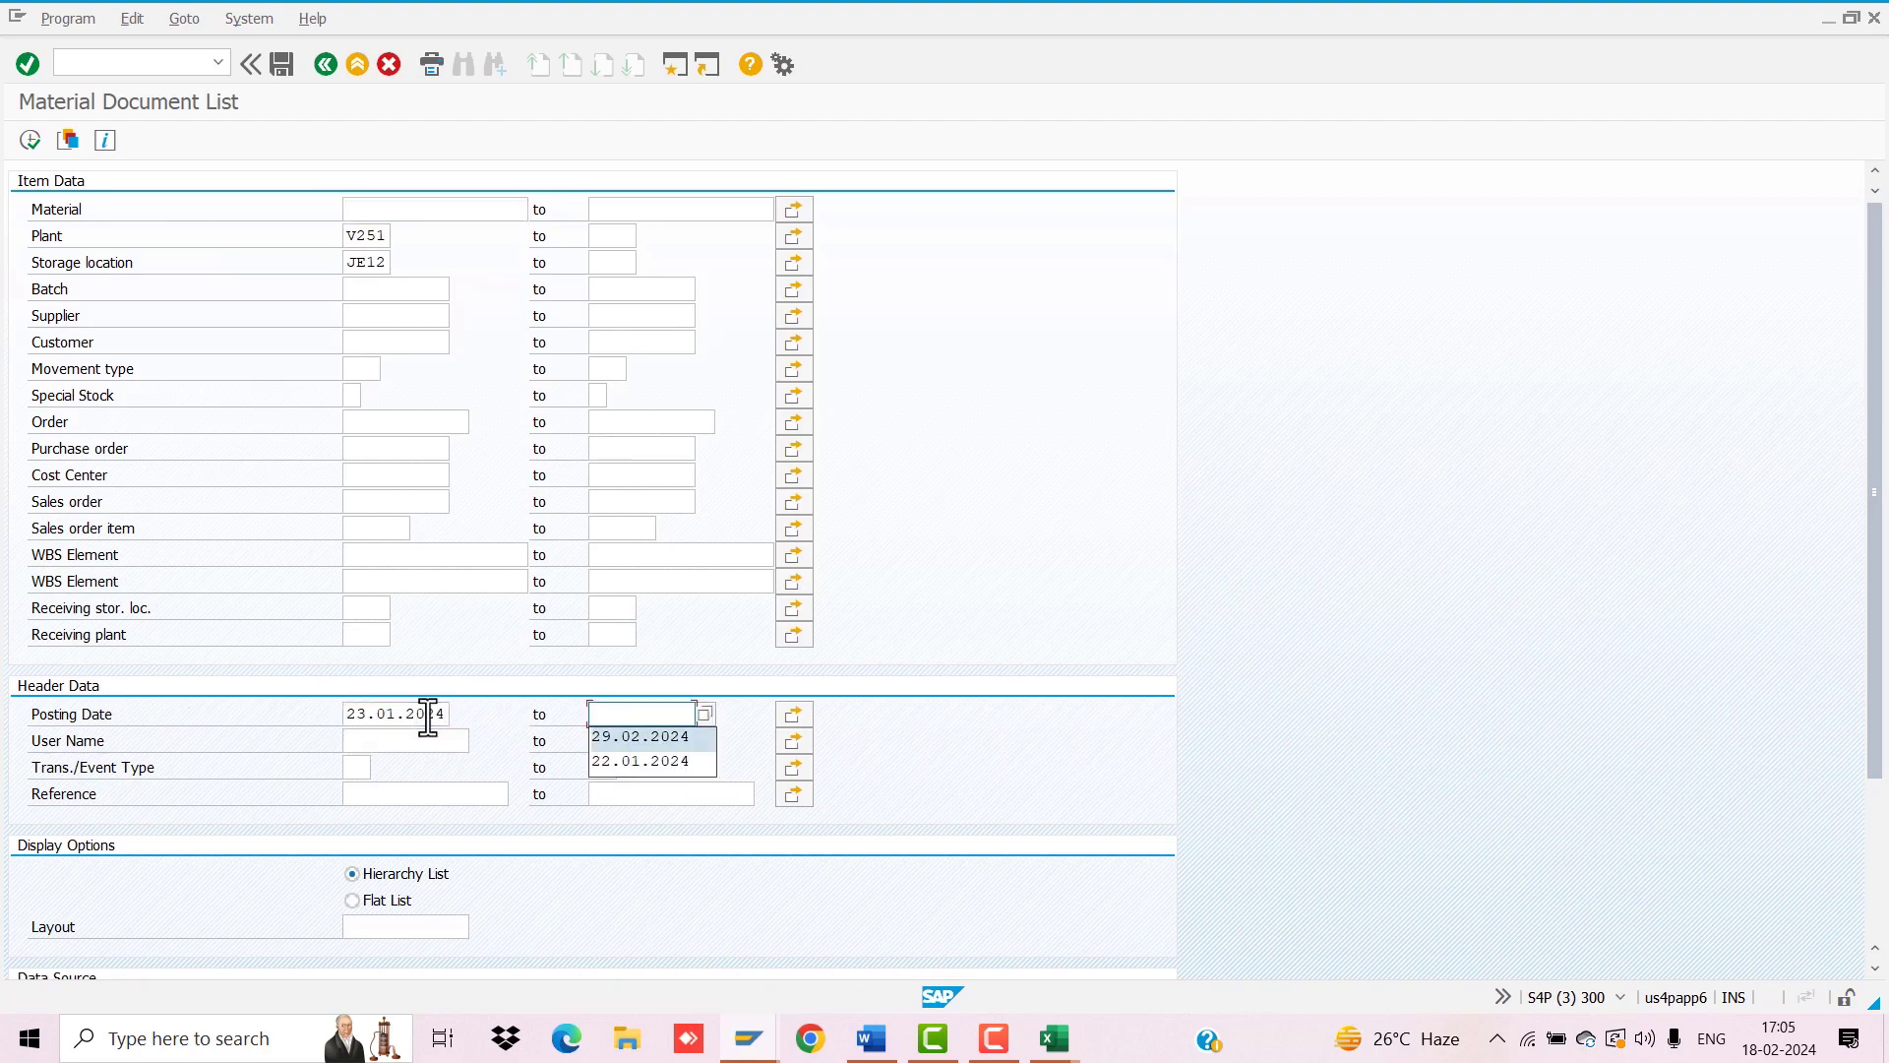
key(Return)
click(34, 146)
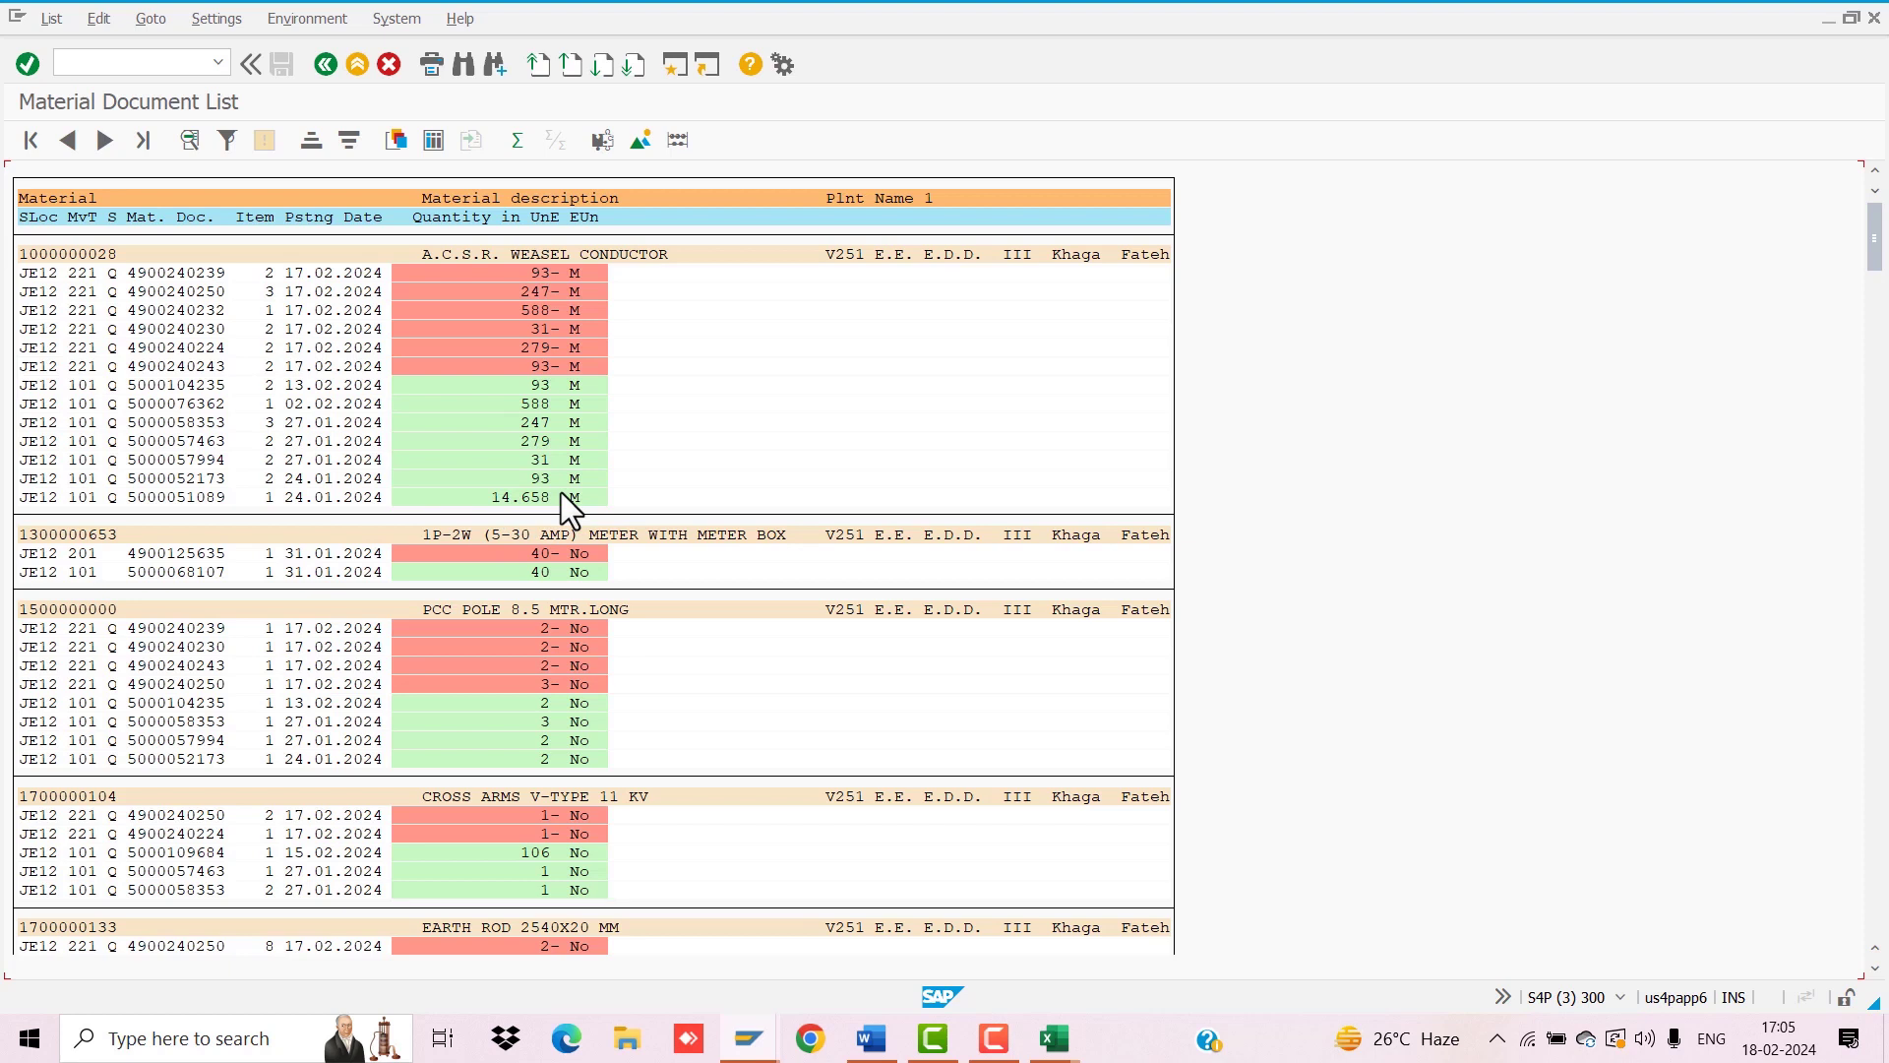
Step: Scroll through the MB51 material document list, then open another Easy Access session
scroll(561, 492, down, 2)
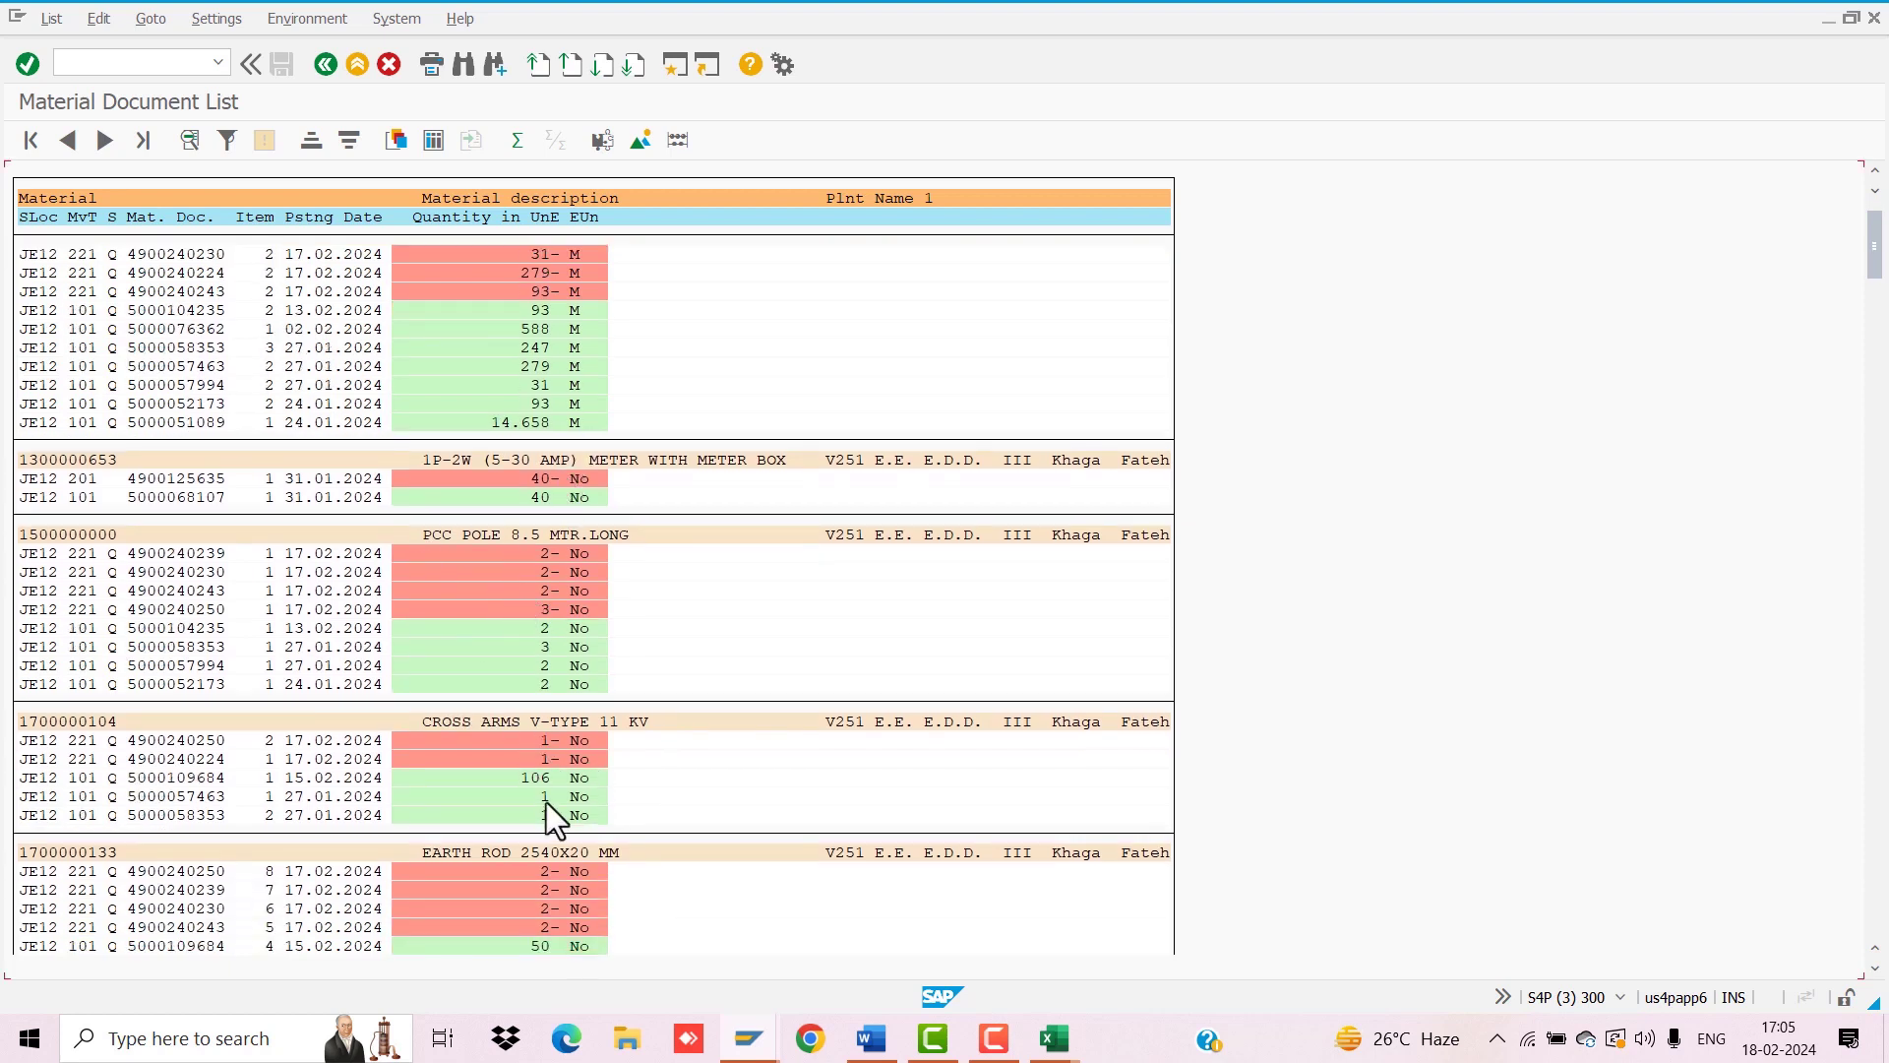
scroll(627, 709, down, 3)
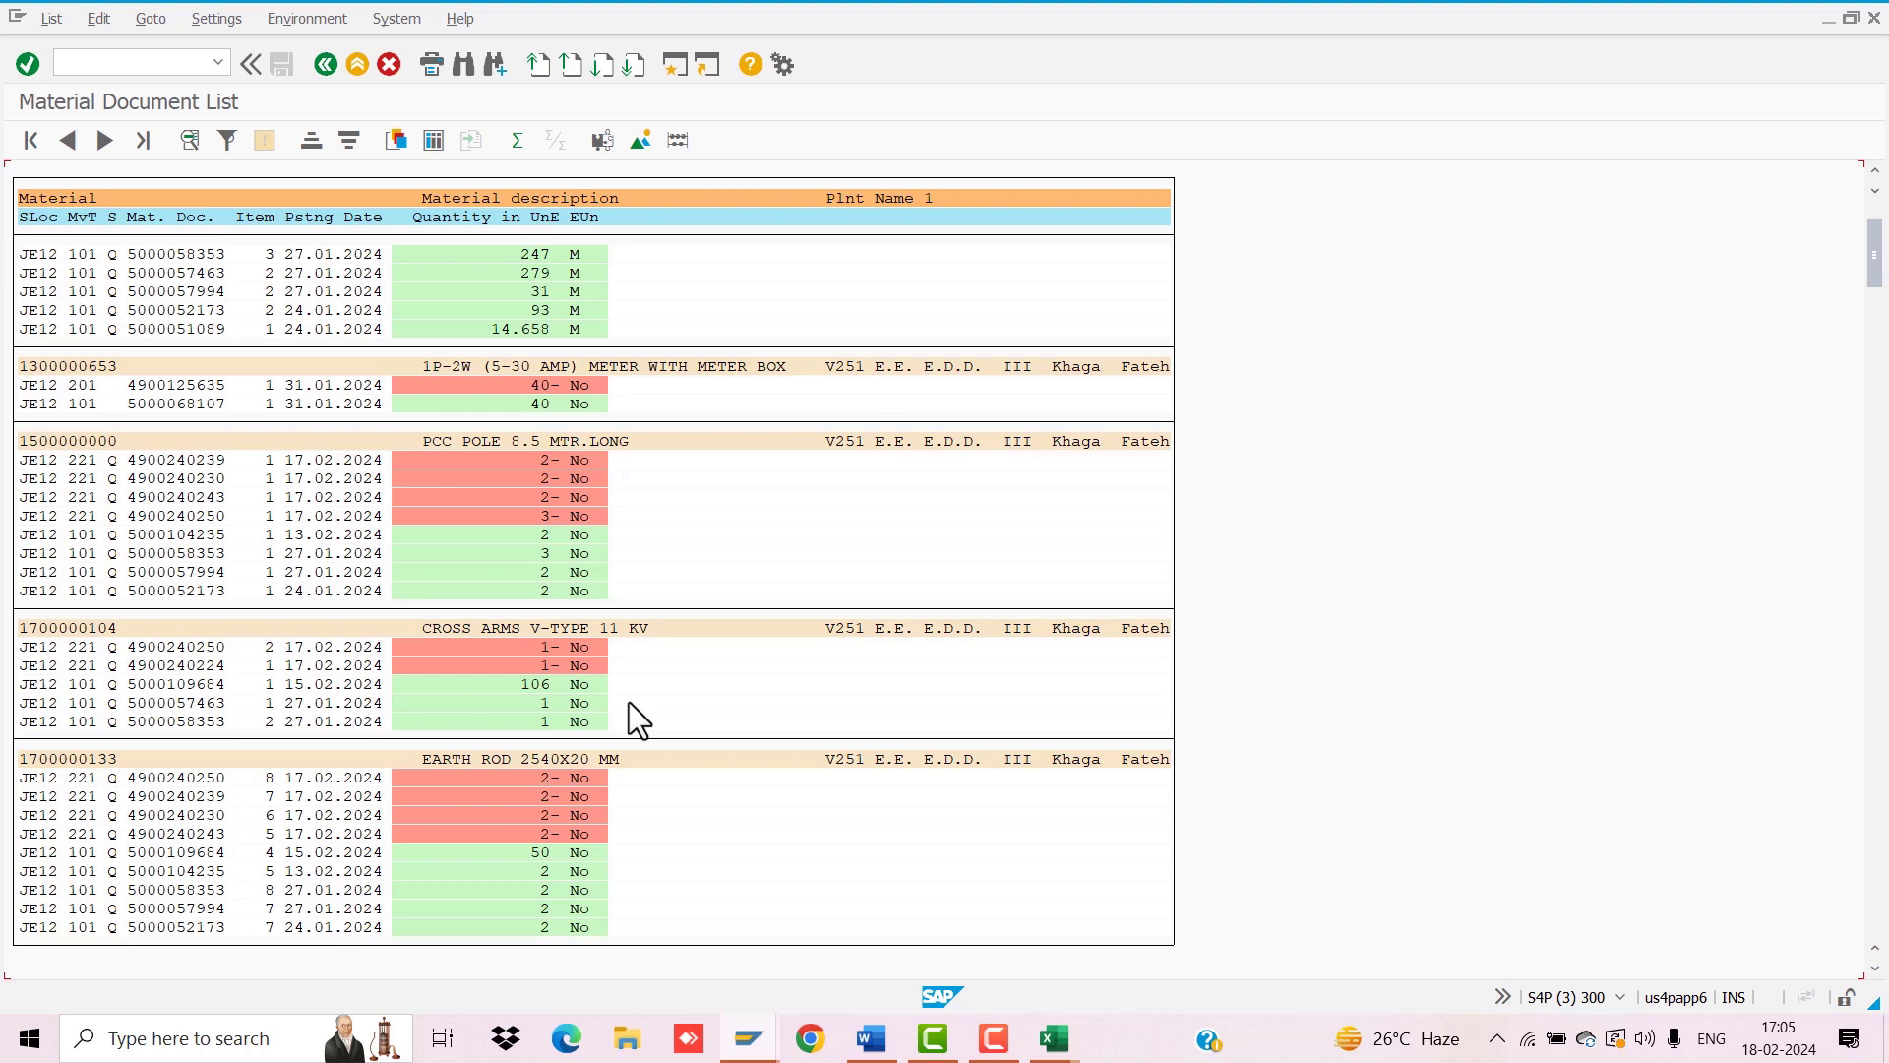
scroll(630, 703, up, 5)
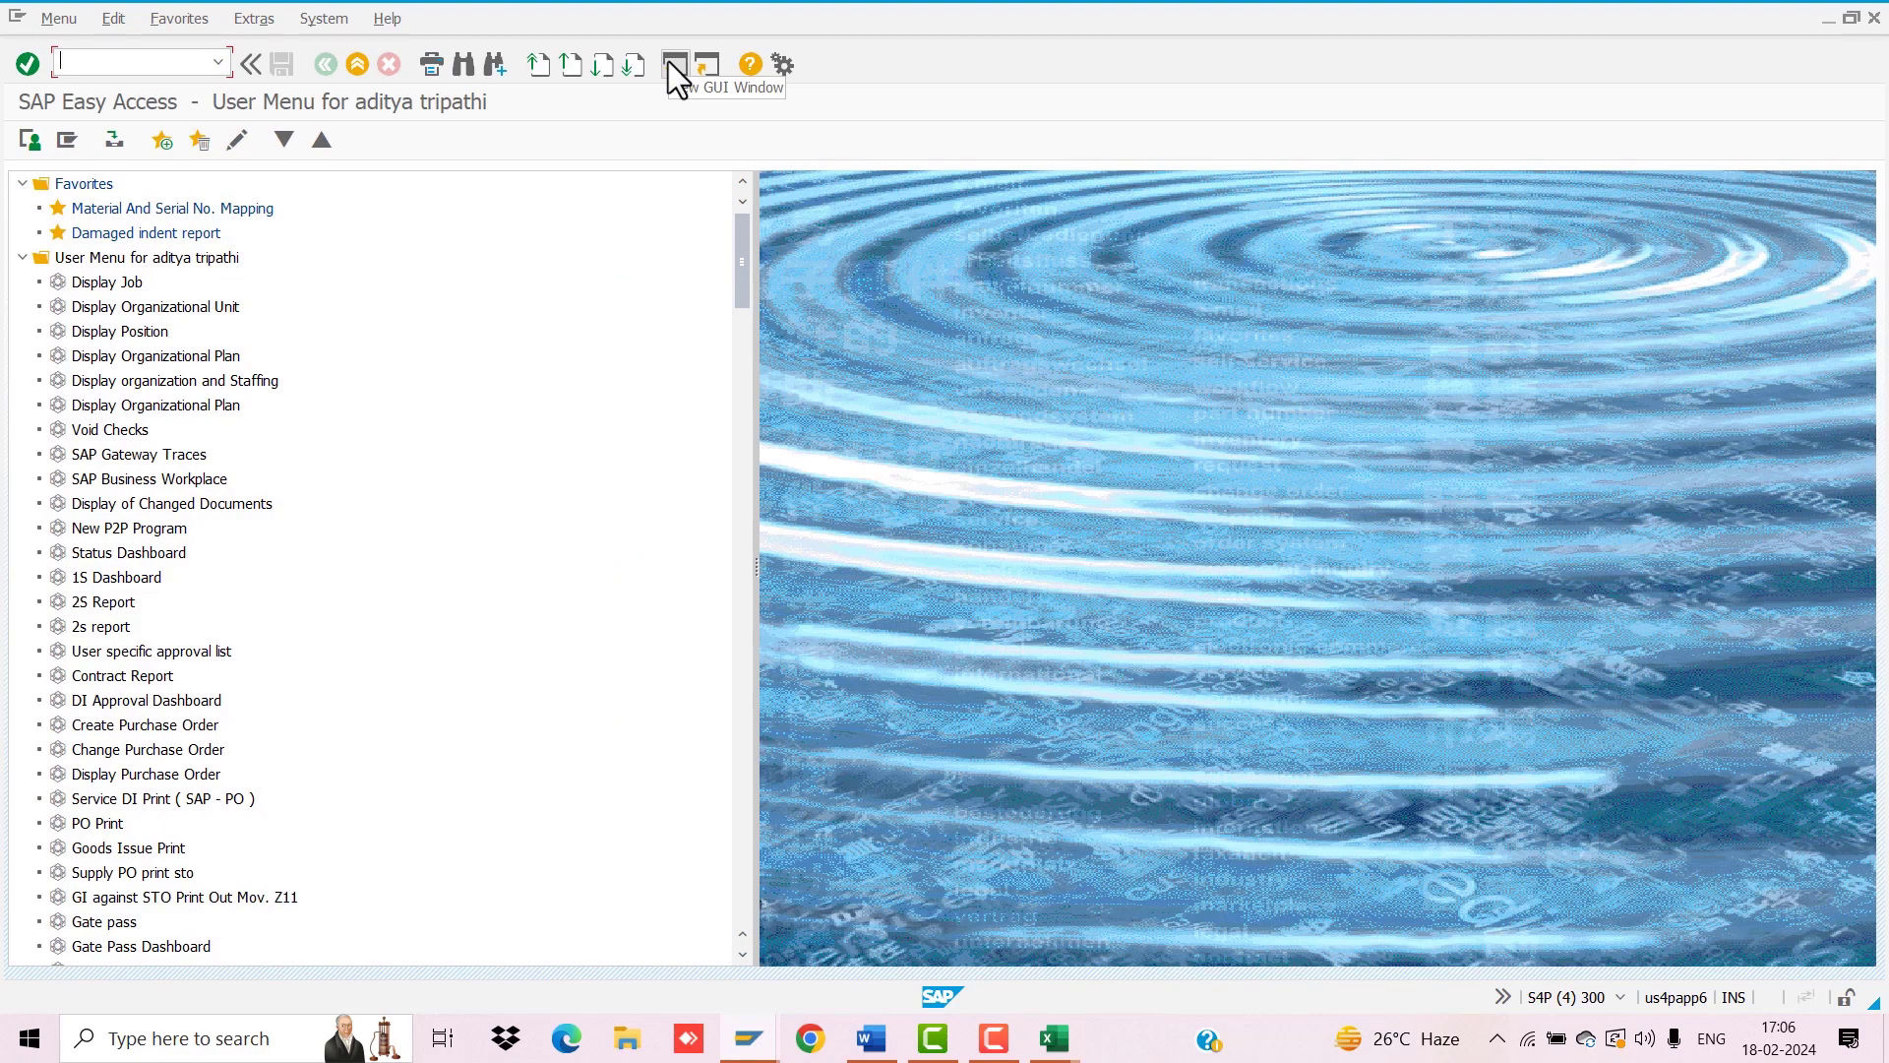
mouse_move(1054, 1038)
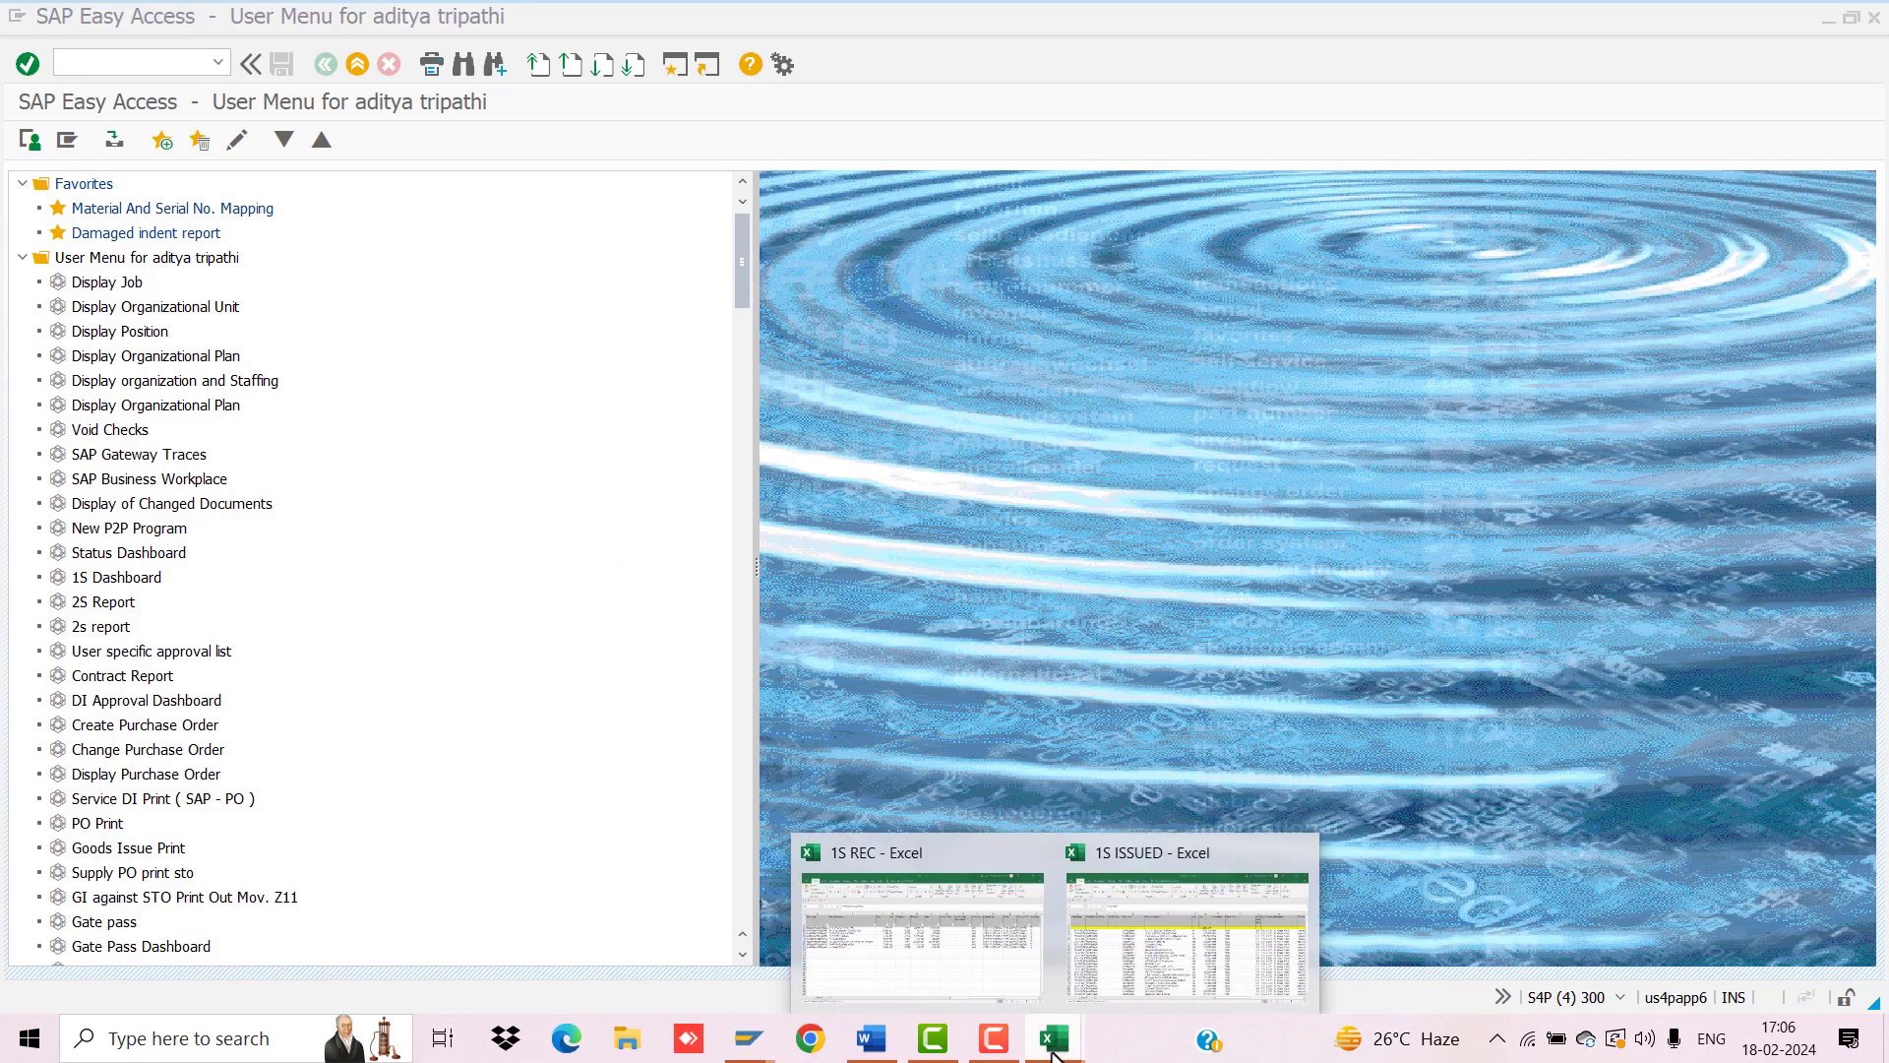
click(1147, 935)
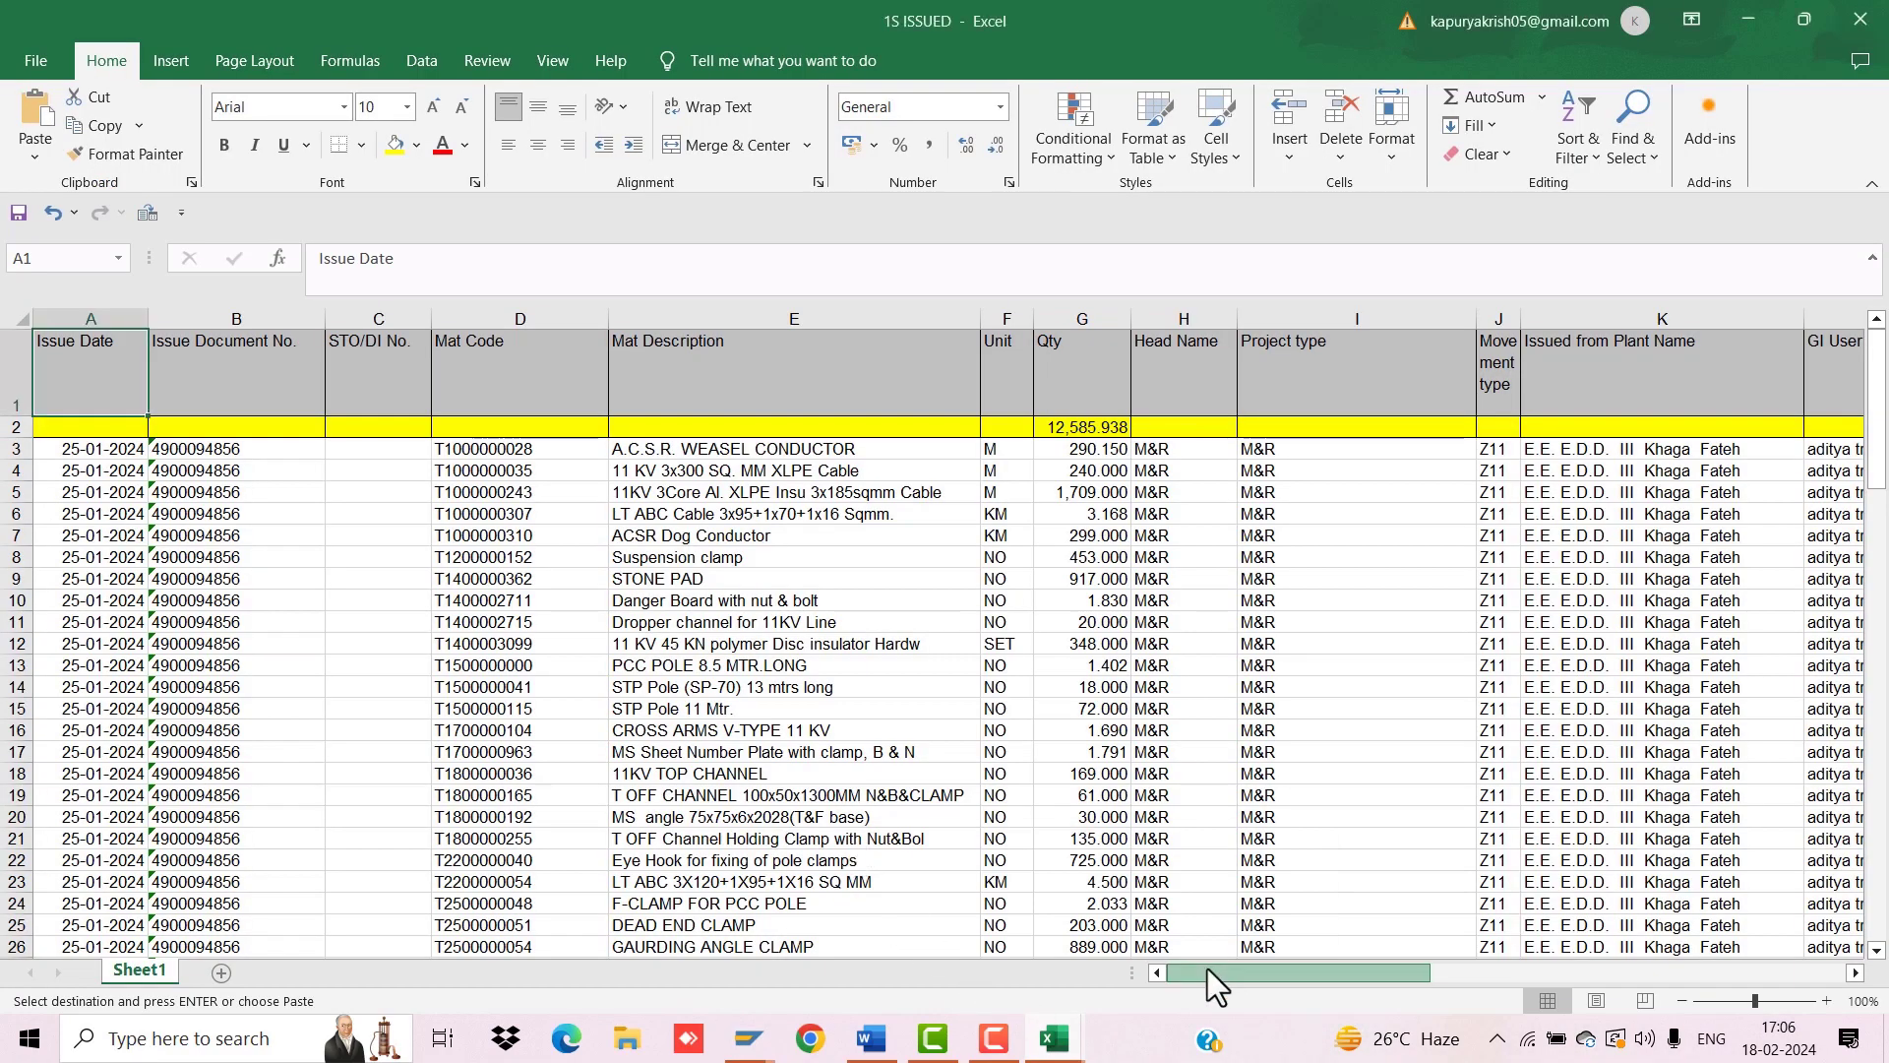
drag(1269, 972, 1358, 983)
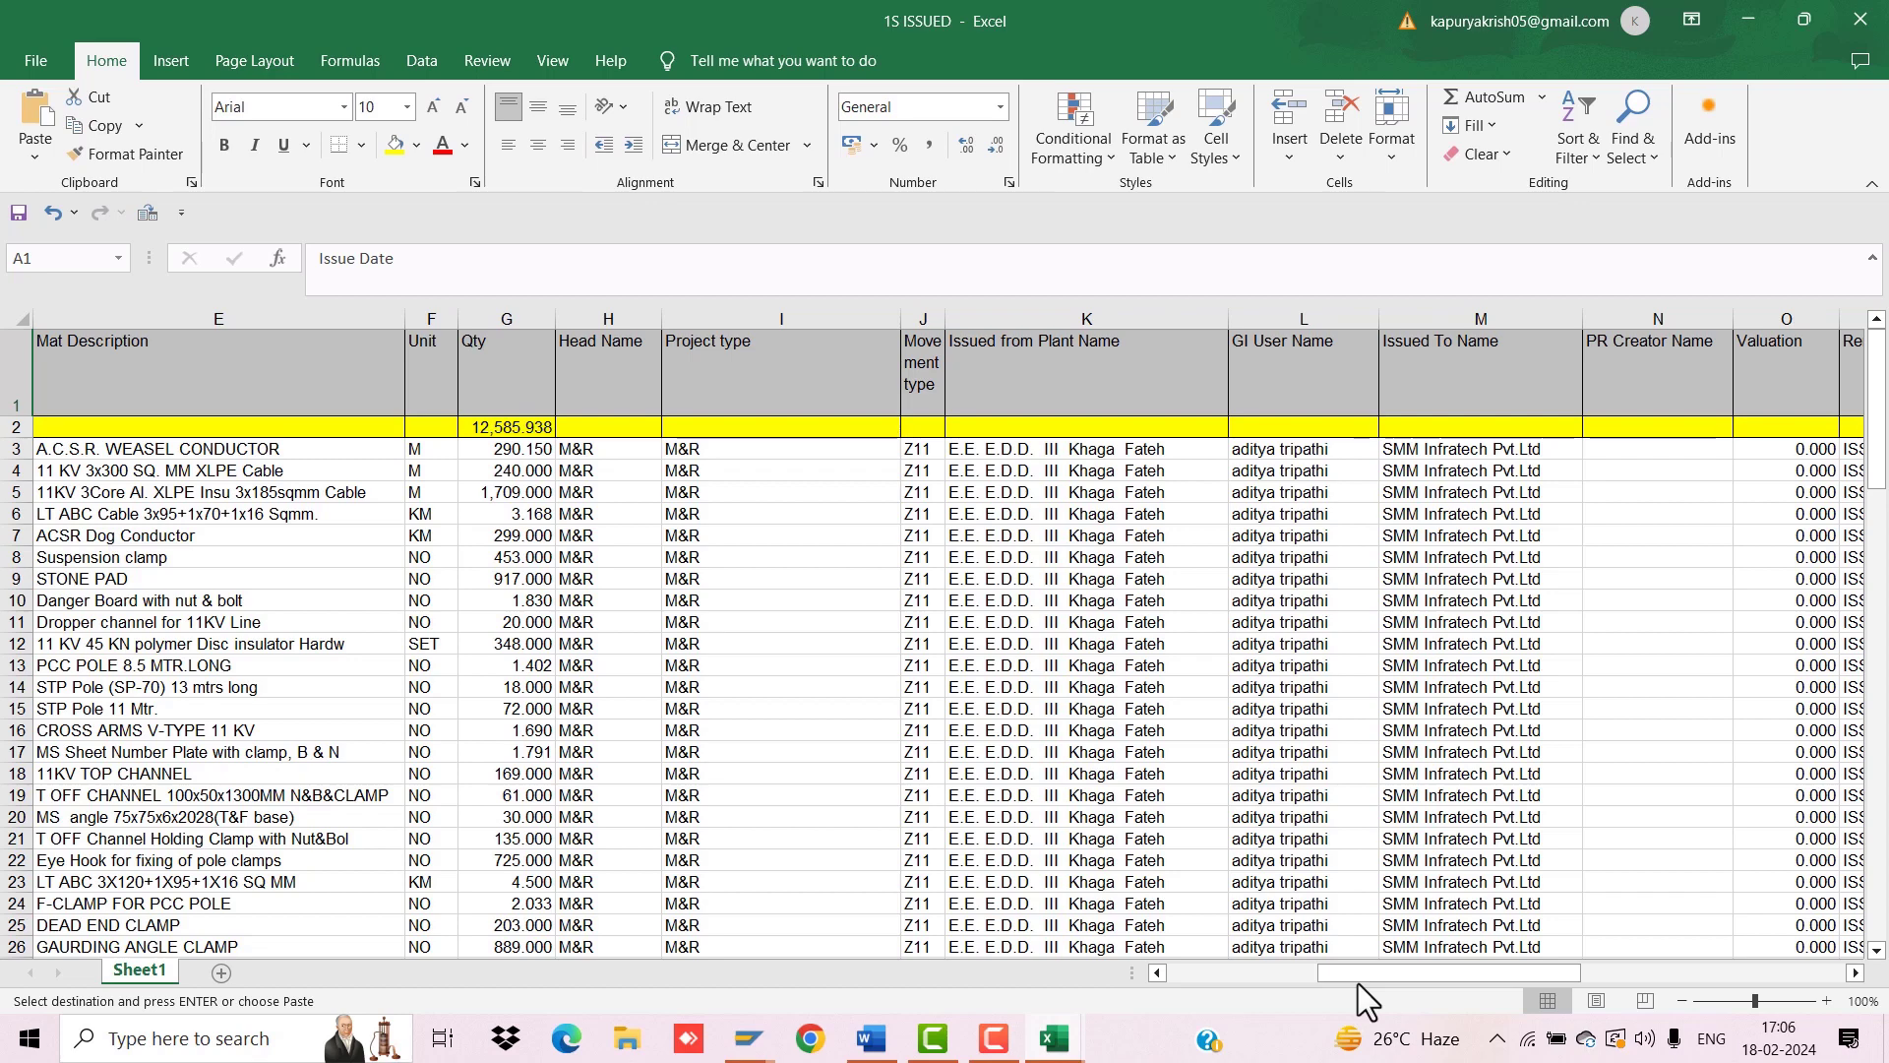
drag(1358, 974, 1203, 968)
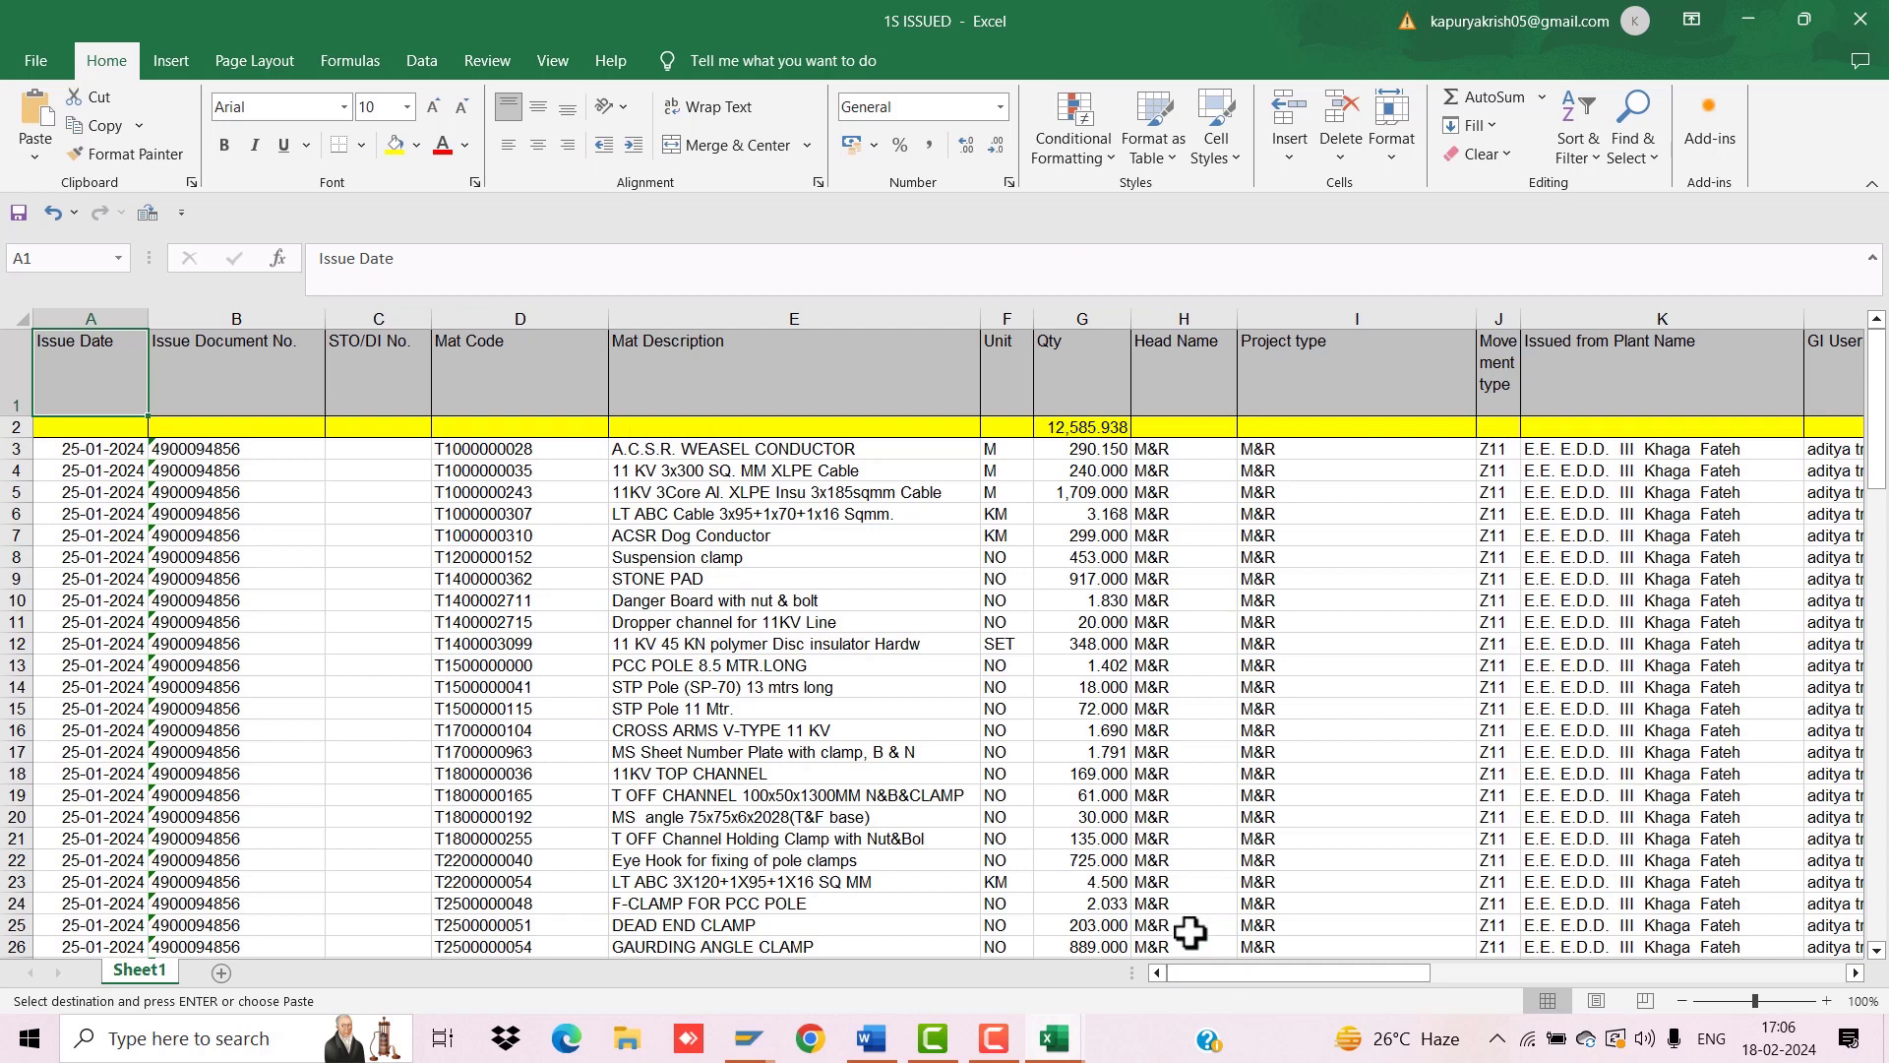
mouse_move(1056, 1040)
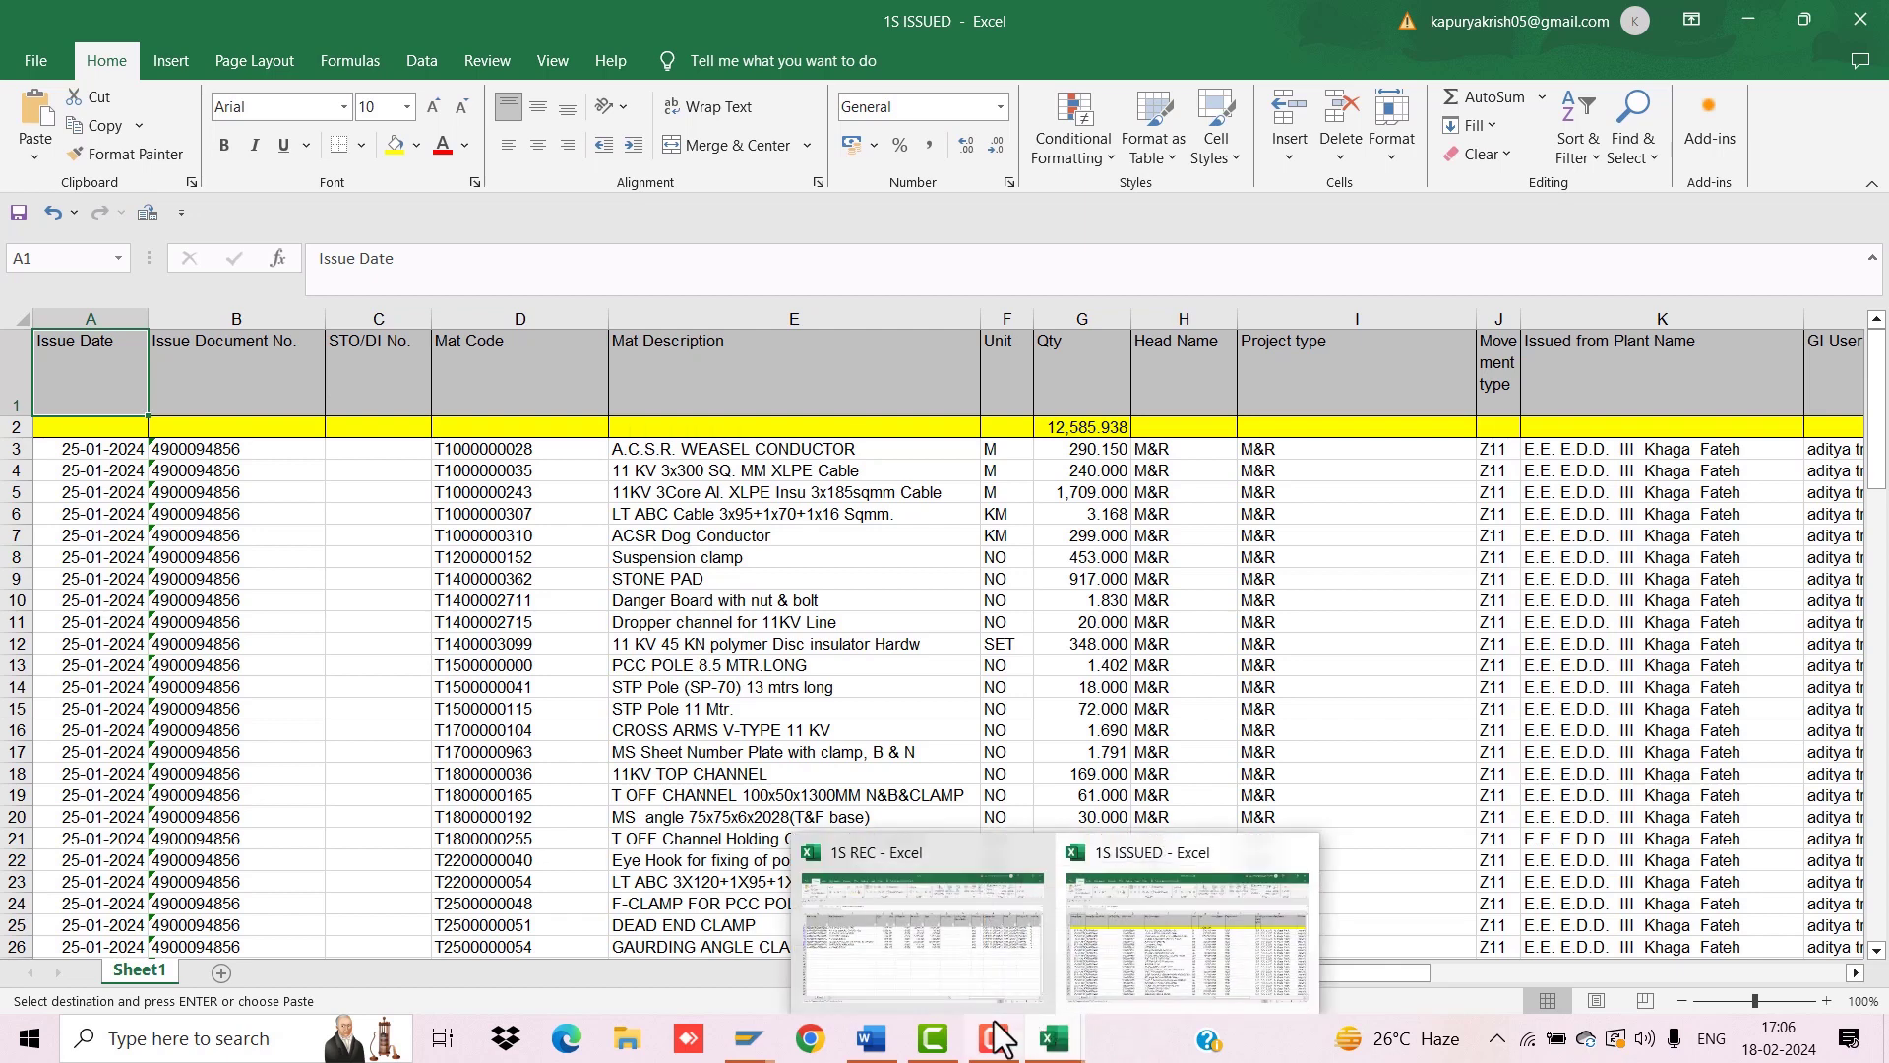
mouse_move(748, 1035)
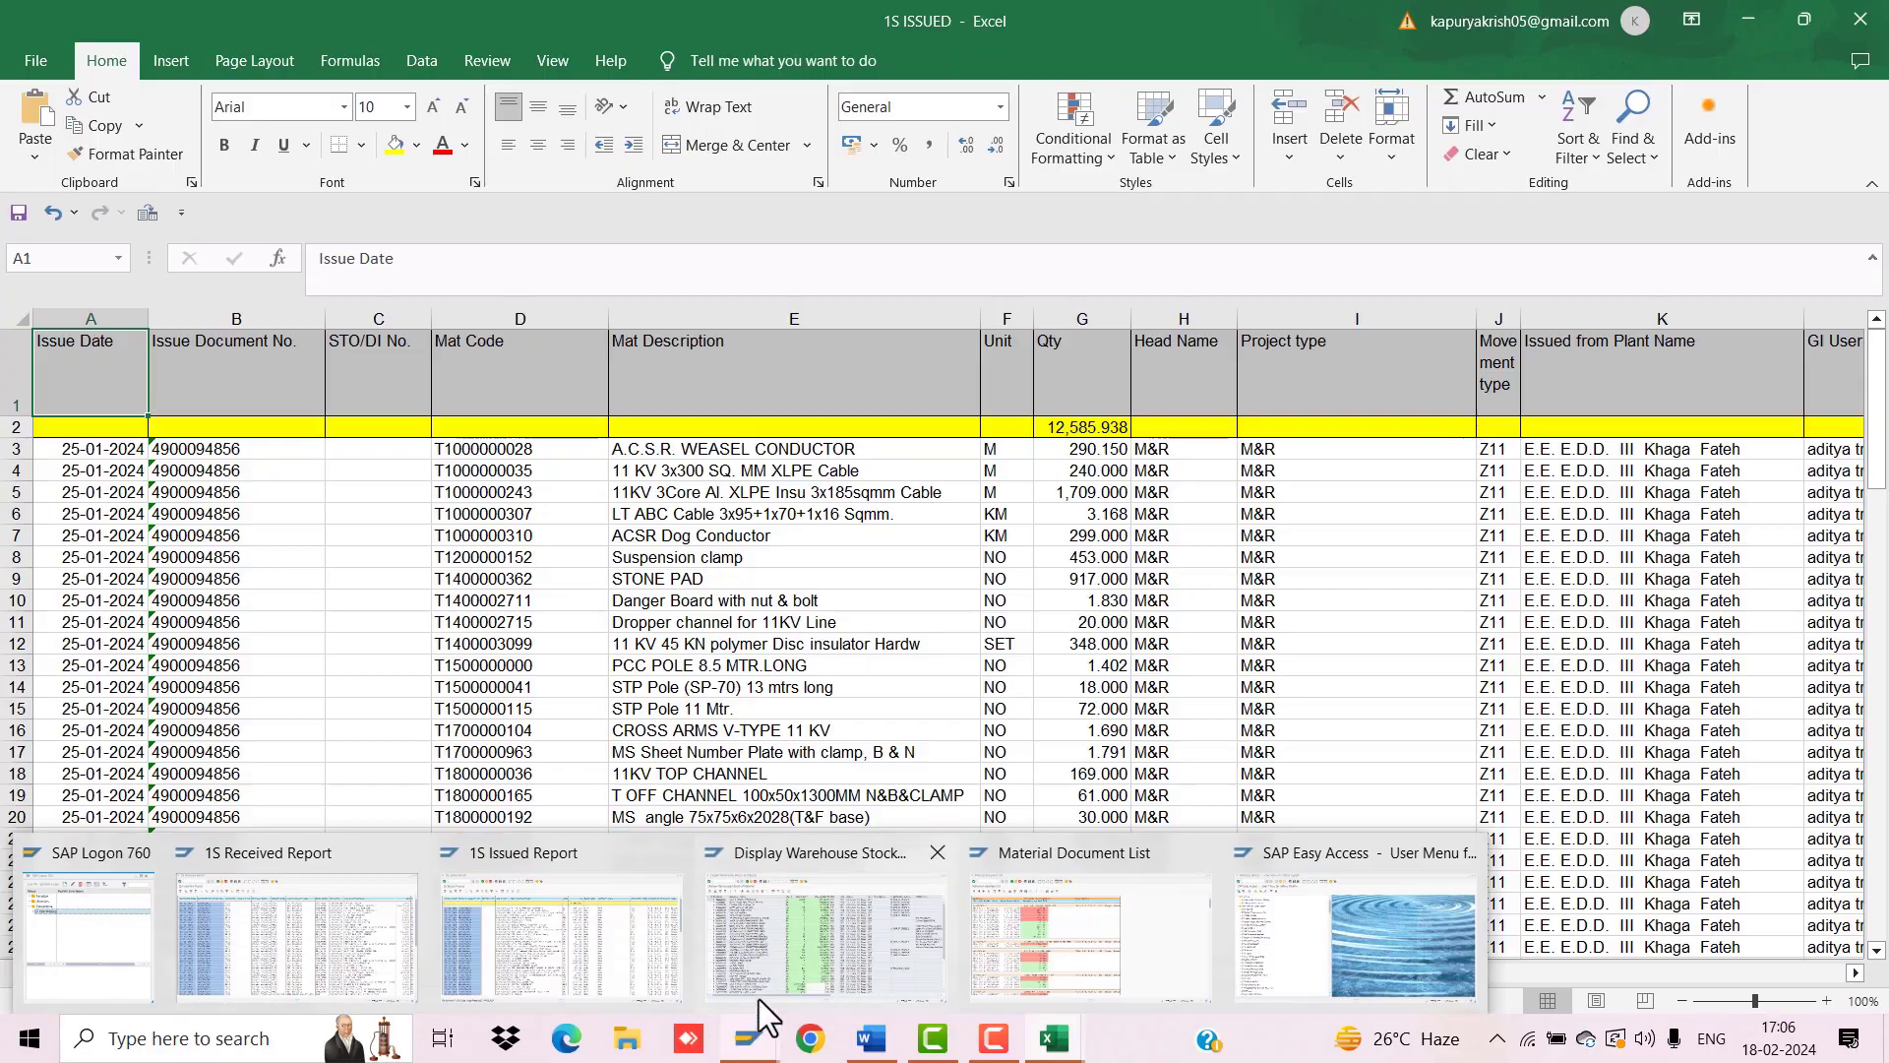
click(557, 925)
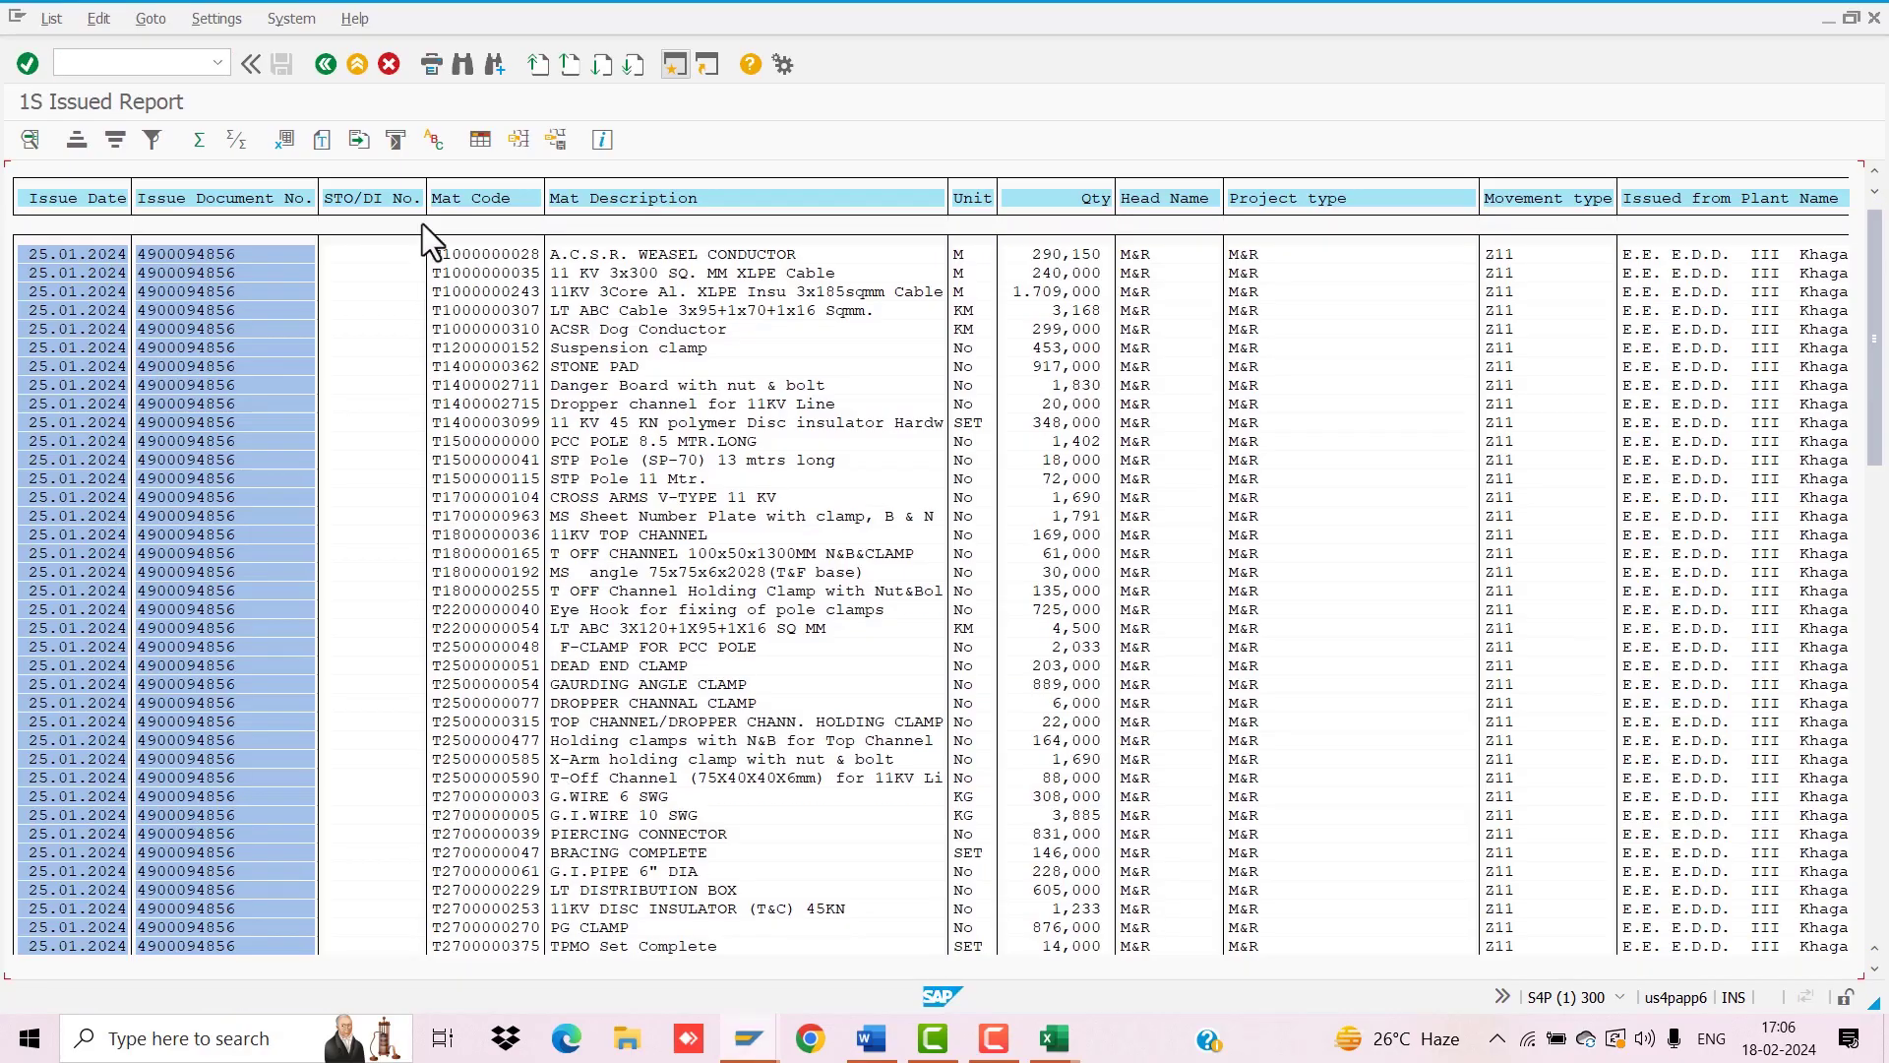
click(329, 59)
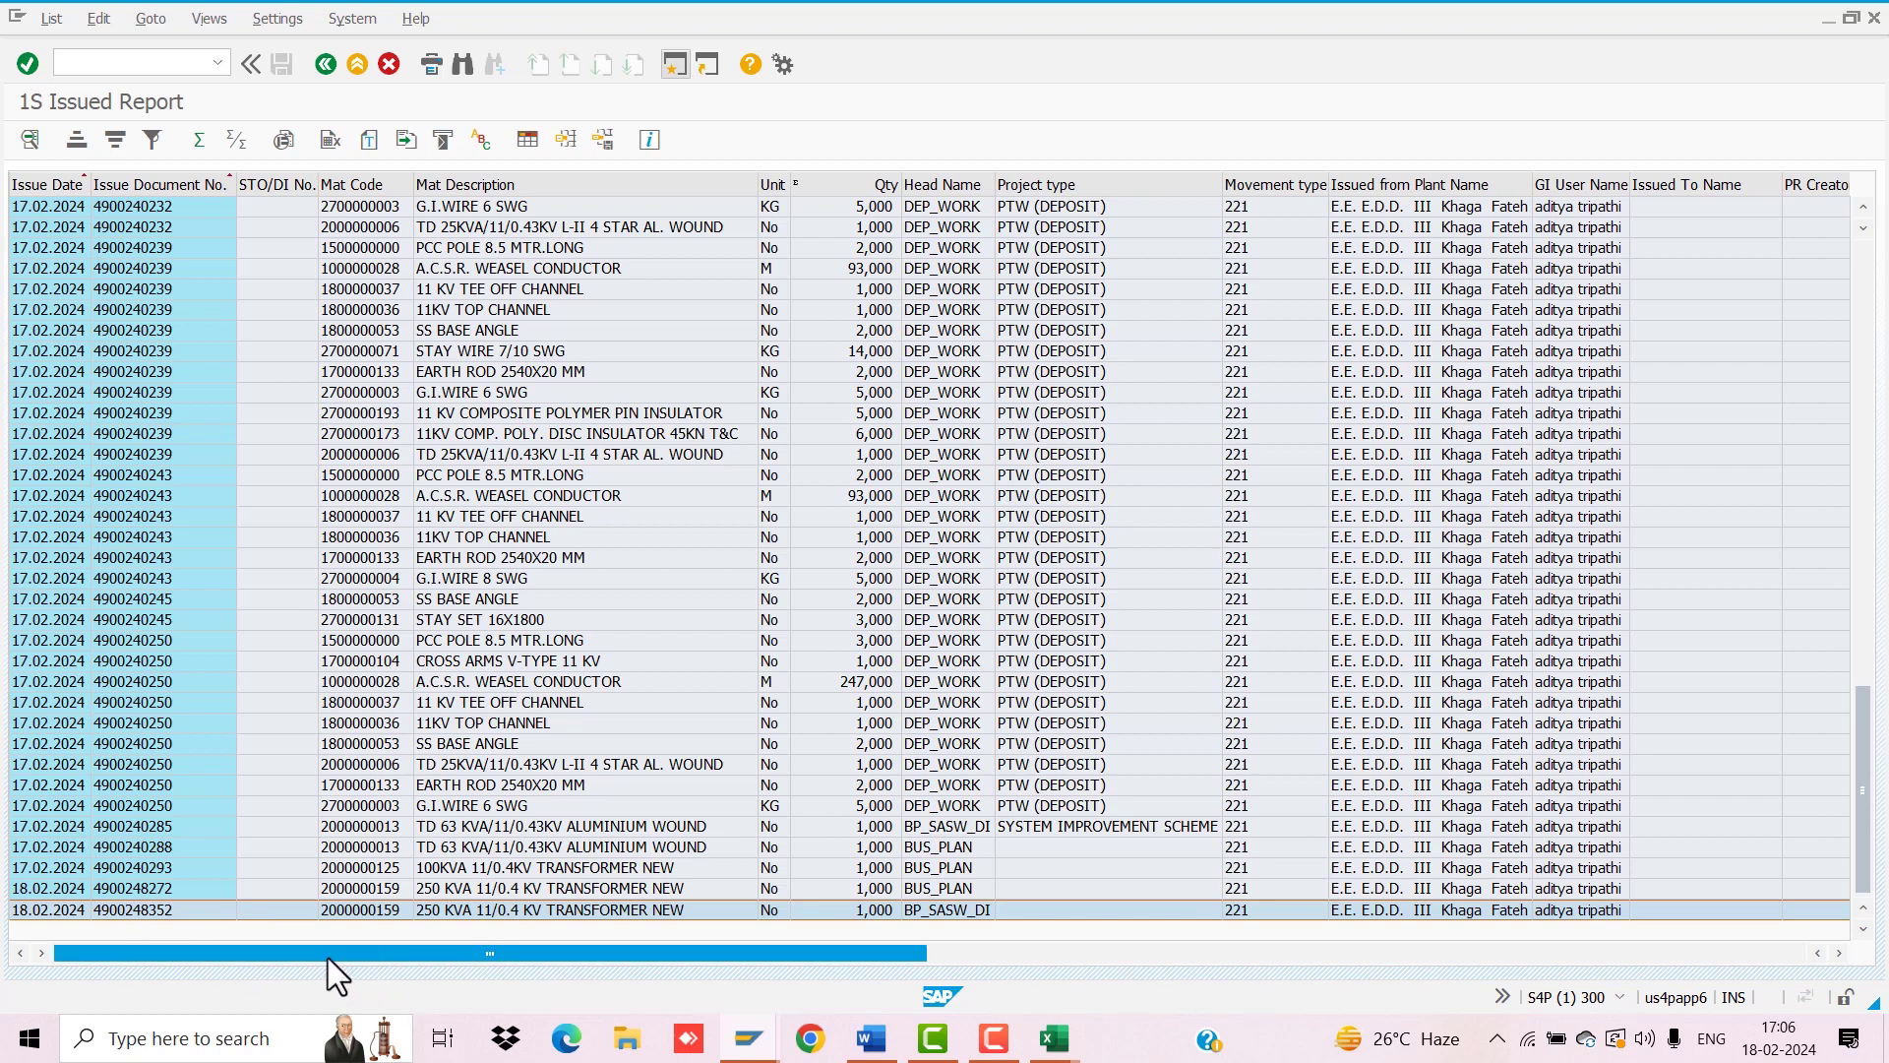
click(129, 909)
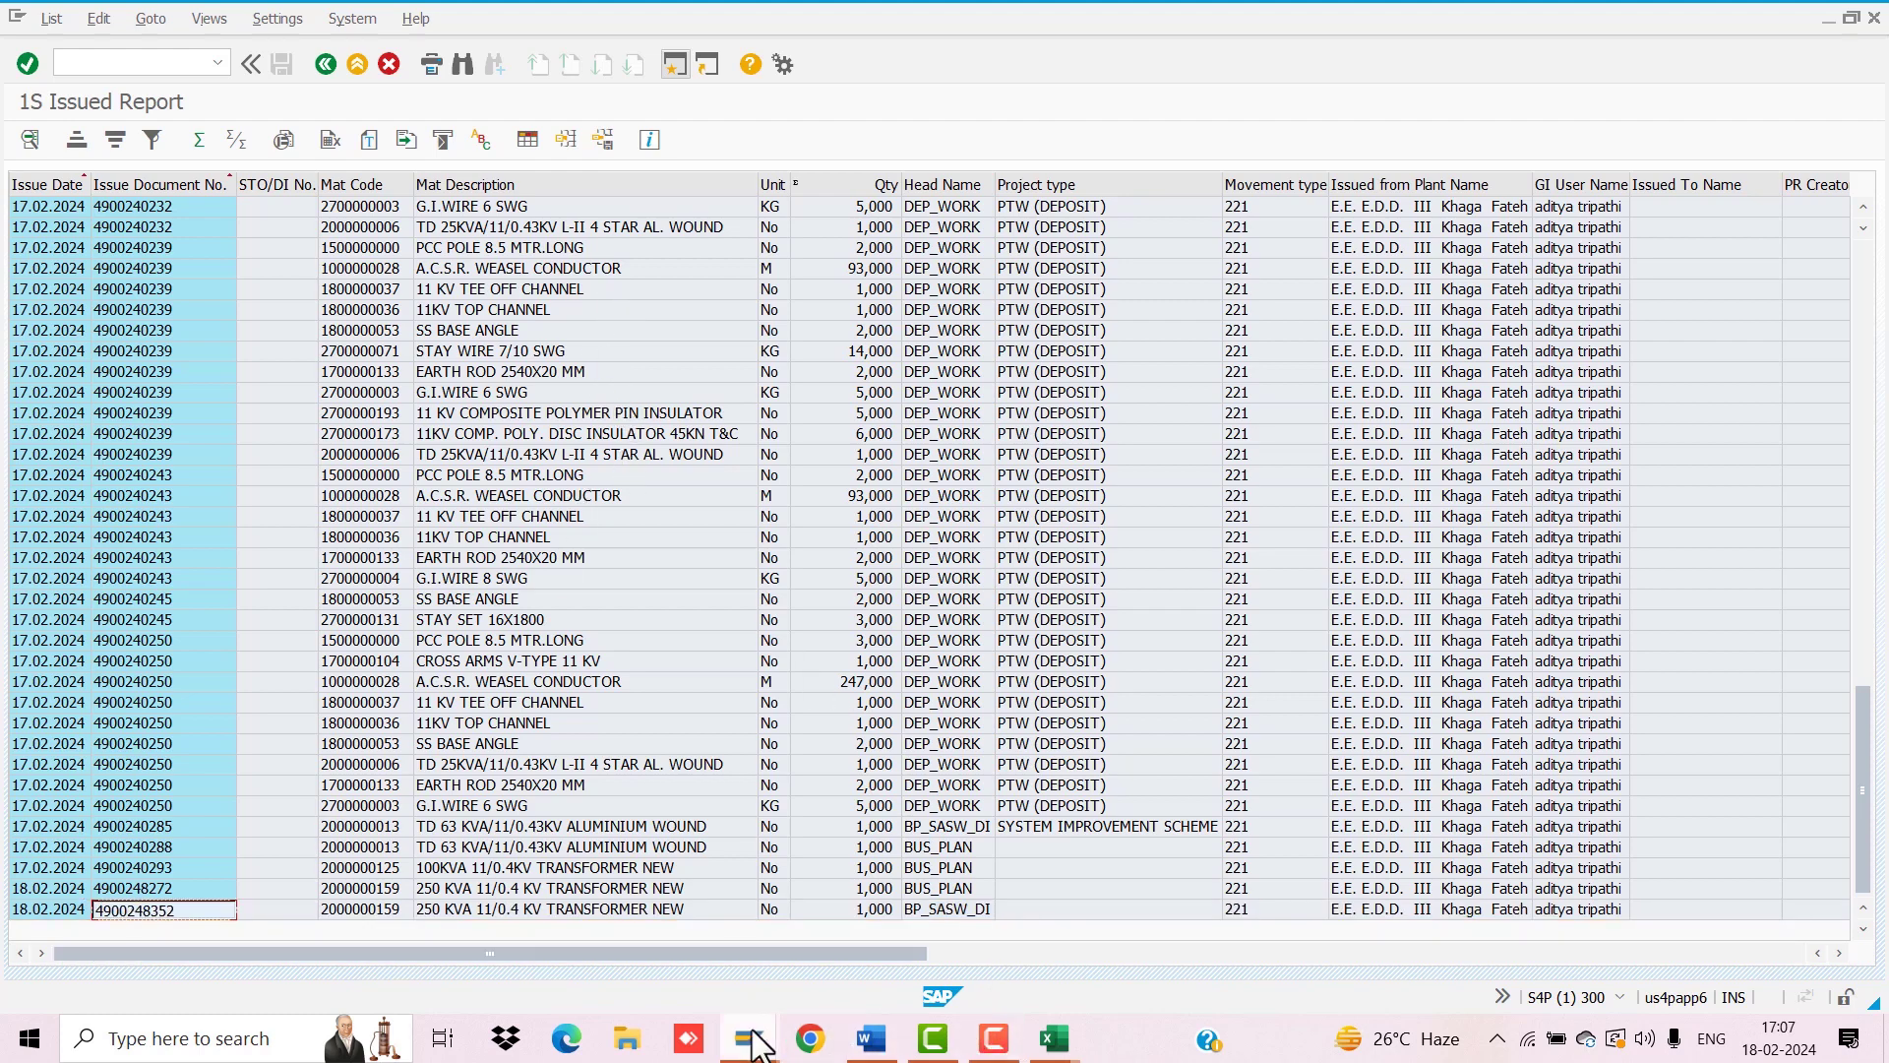
mouse_move(750, 1038)
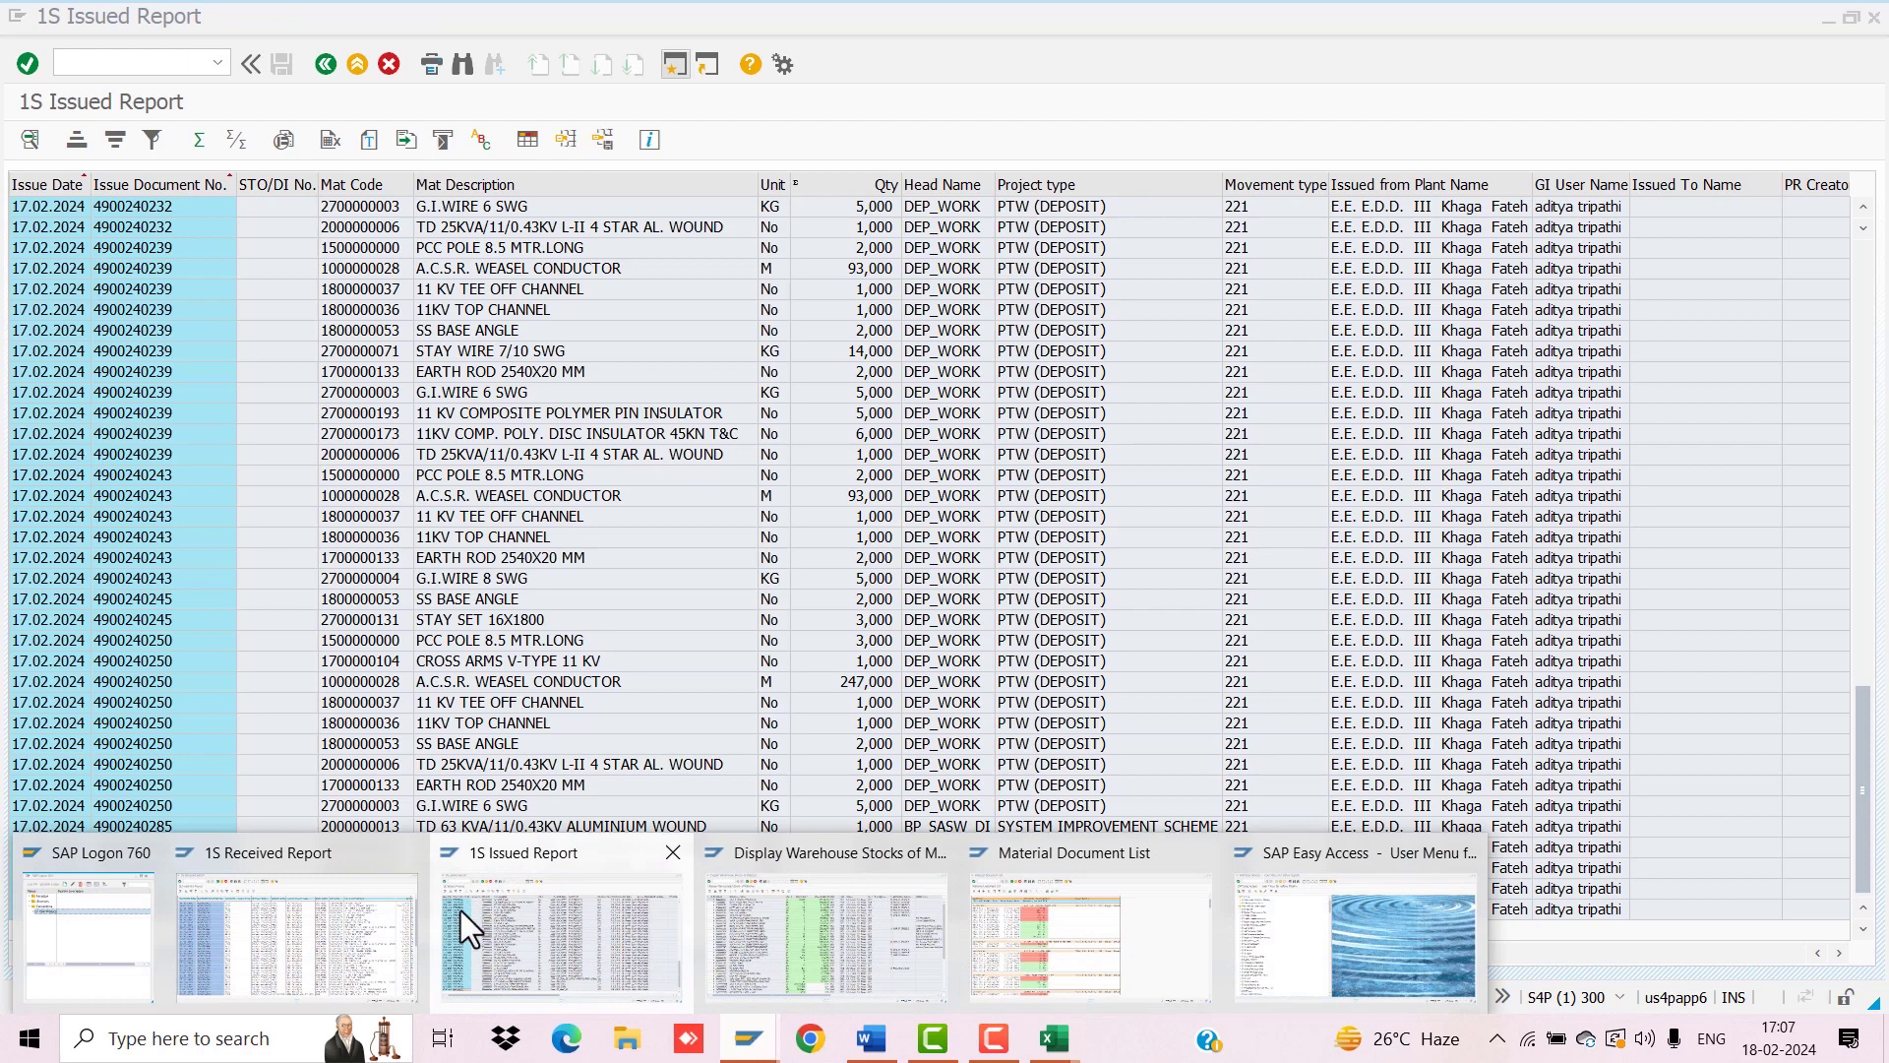
click(1344, 877)
text(MIGO)
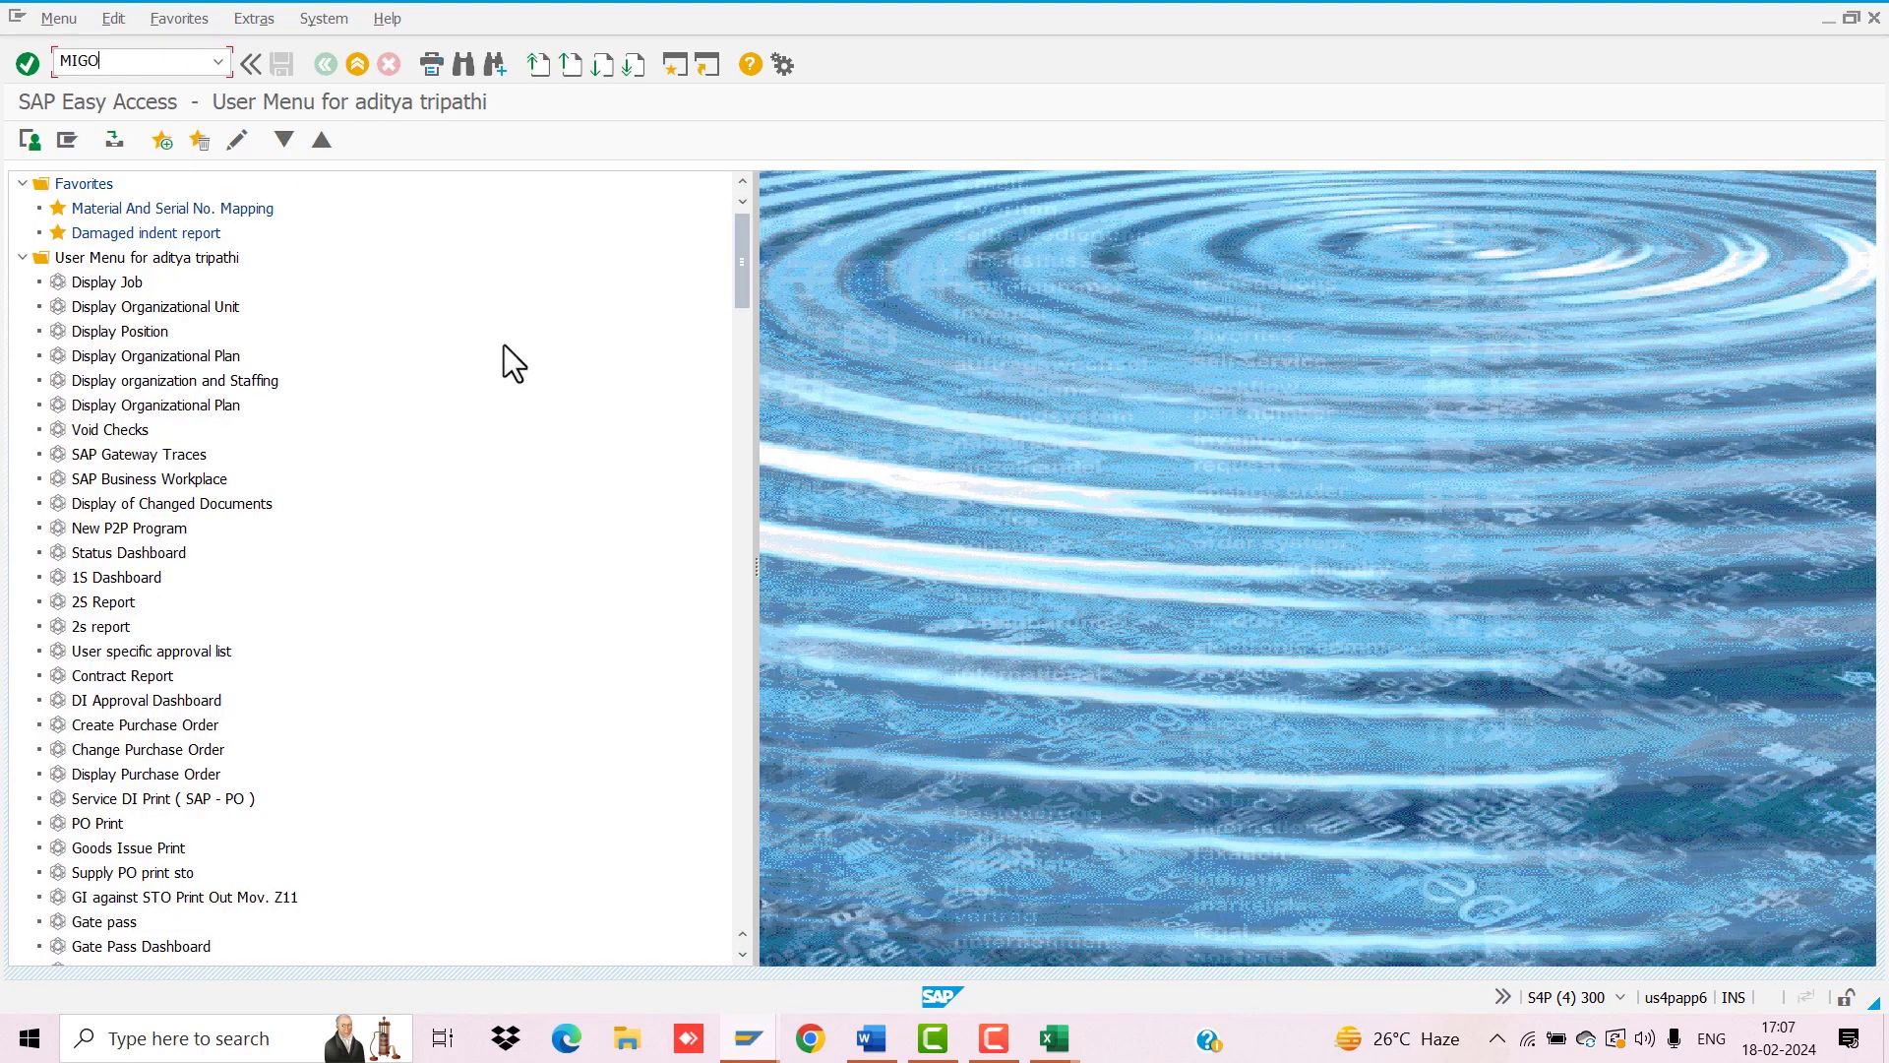
key(Return)
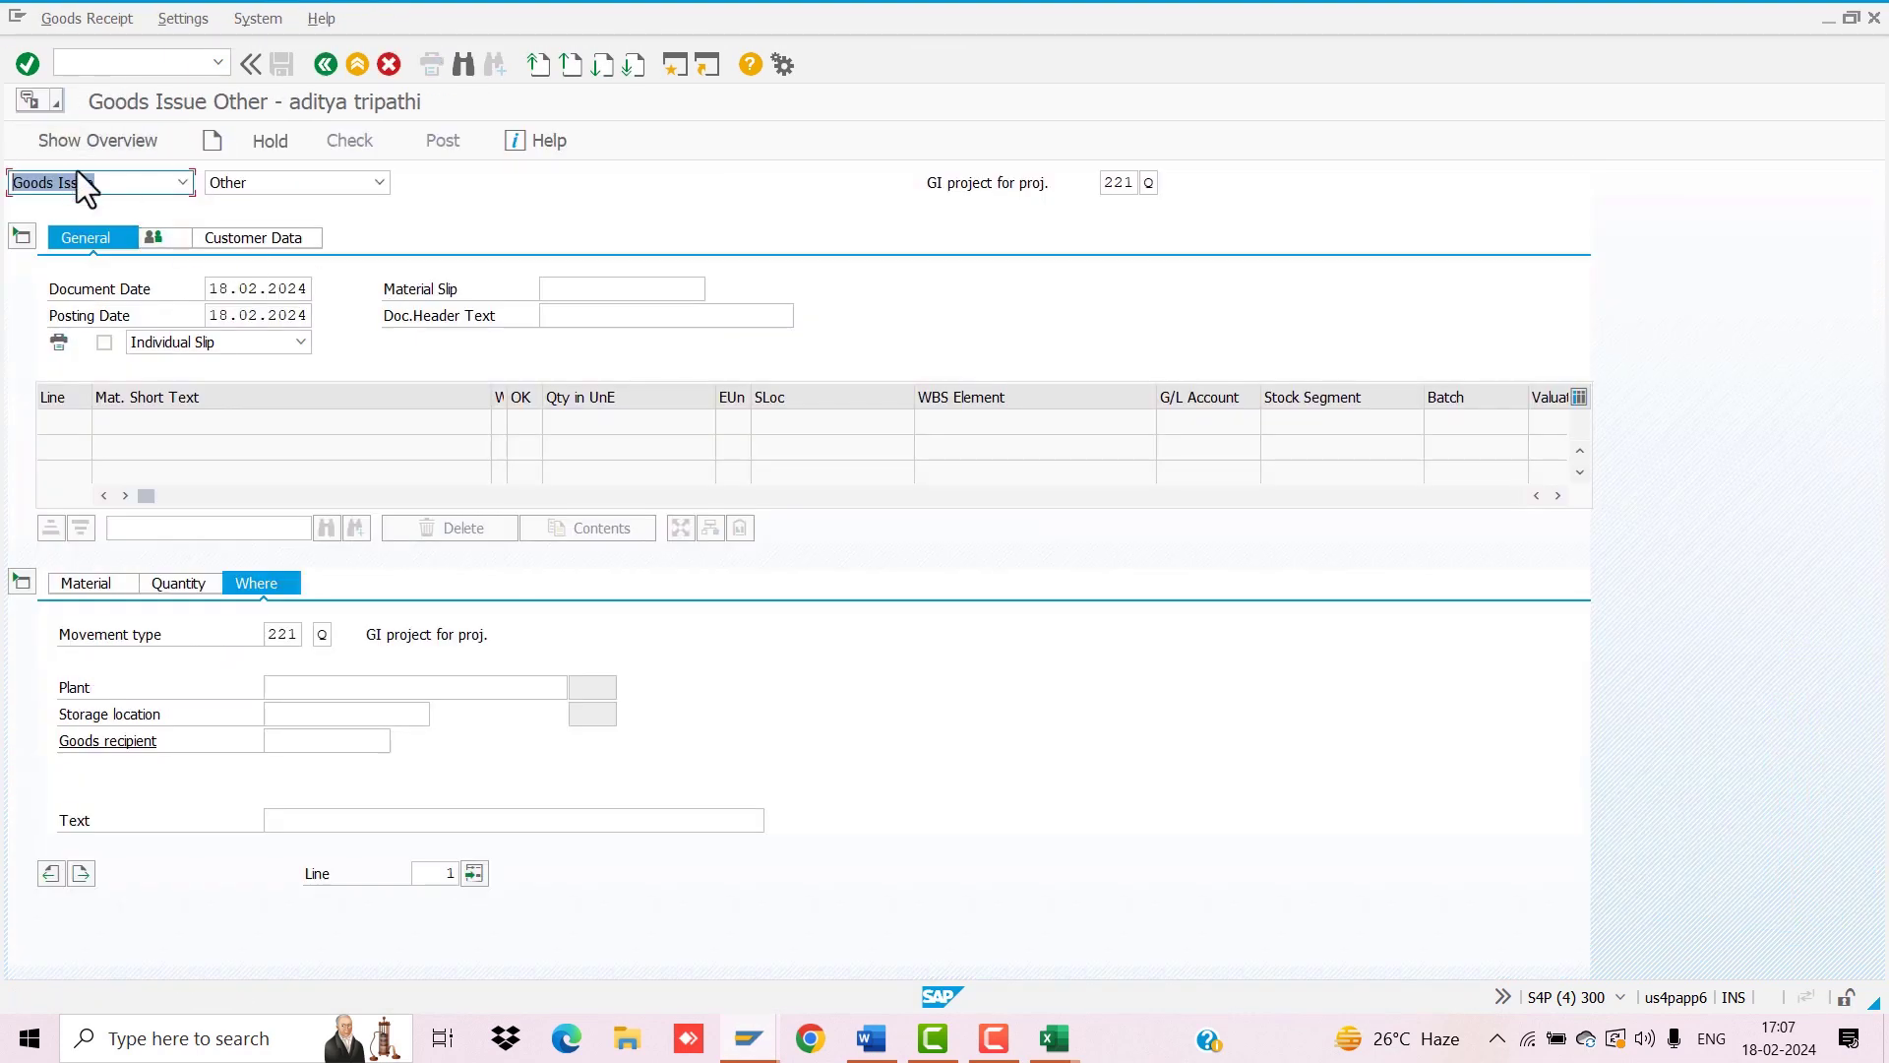
click(106, 185)
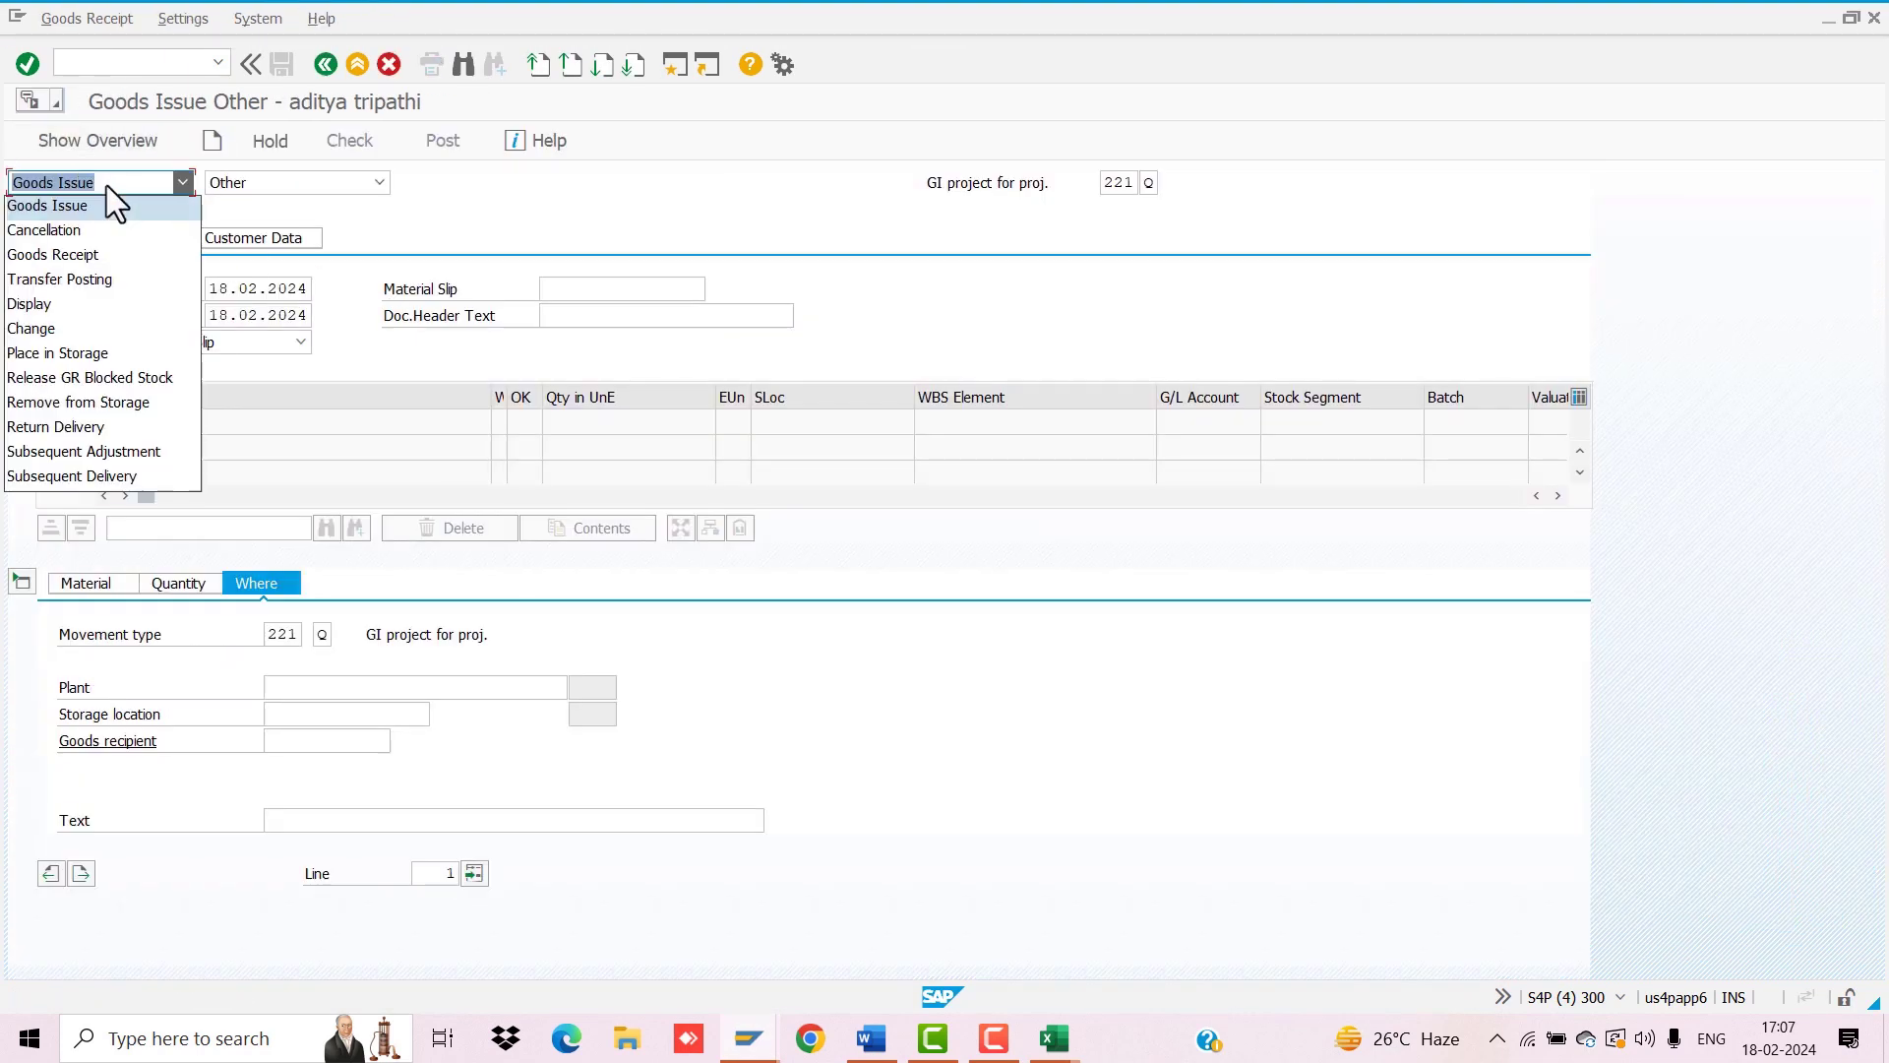
click(91, 234)
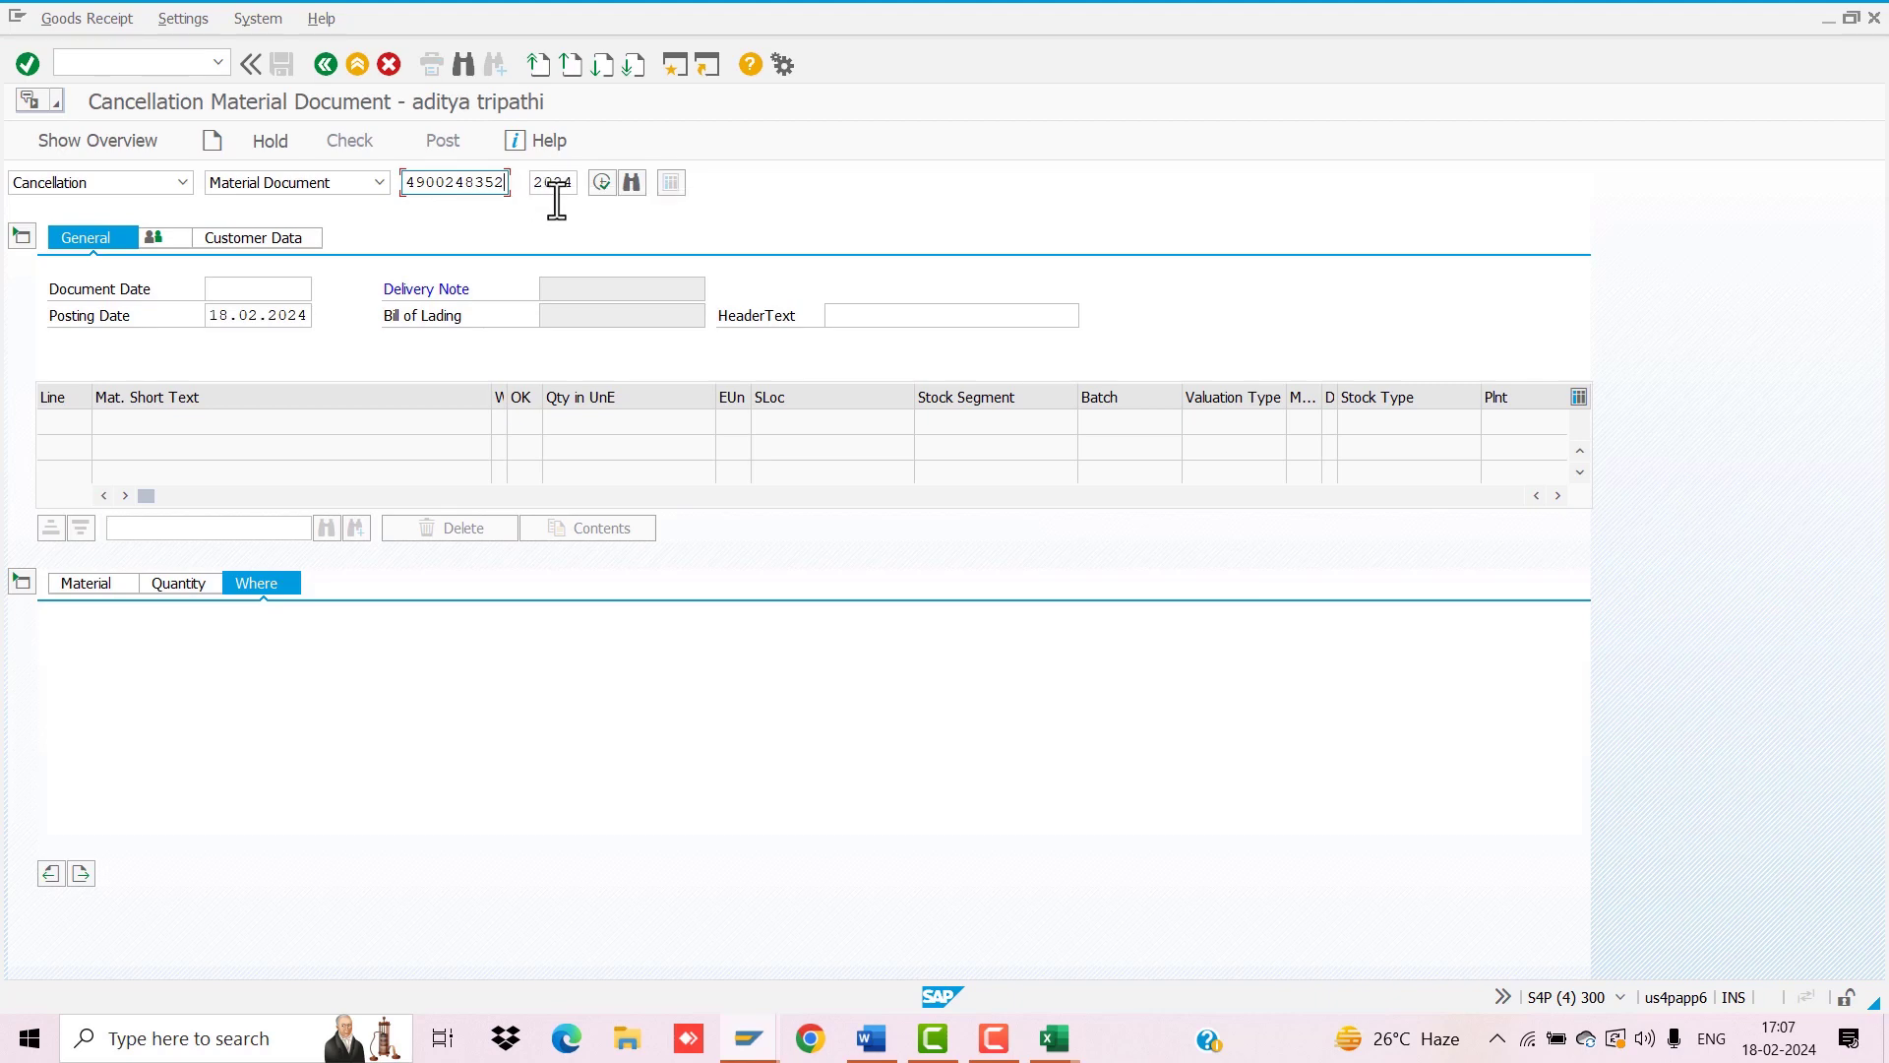
key(Return)
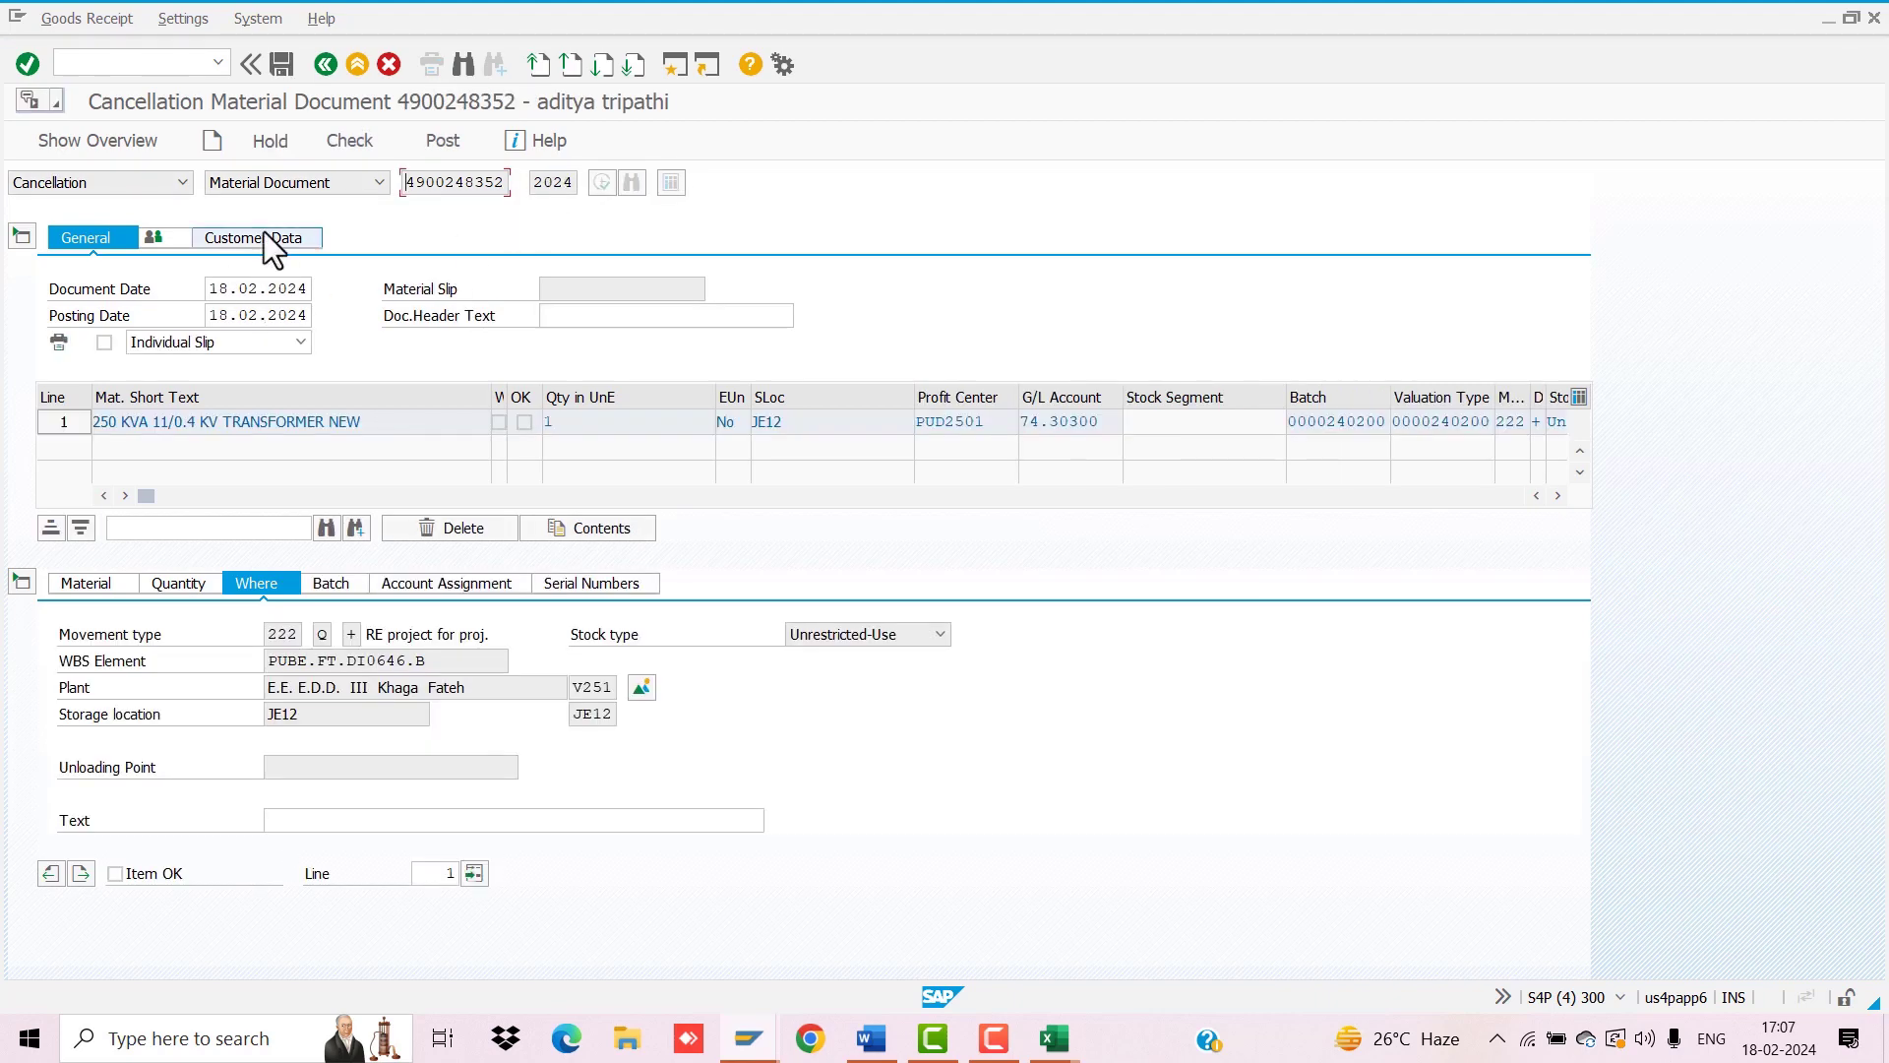
click(263, 237)
click(84, 239)
click(94, 583)
click(115, 873)
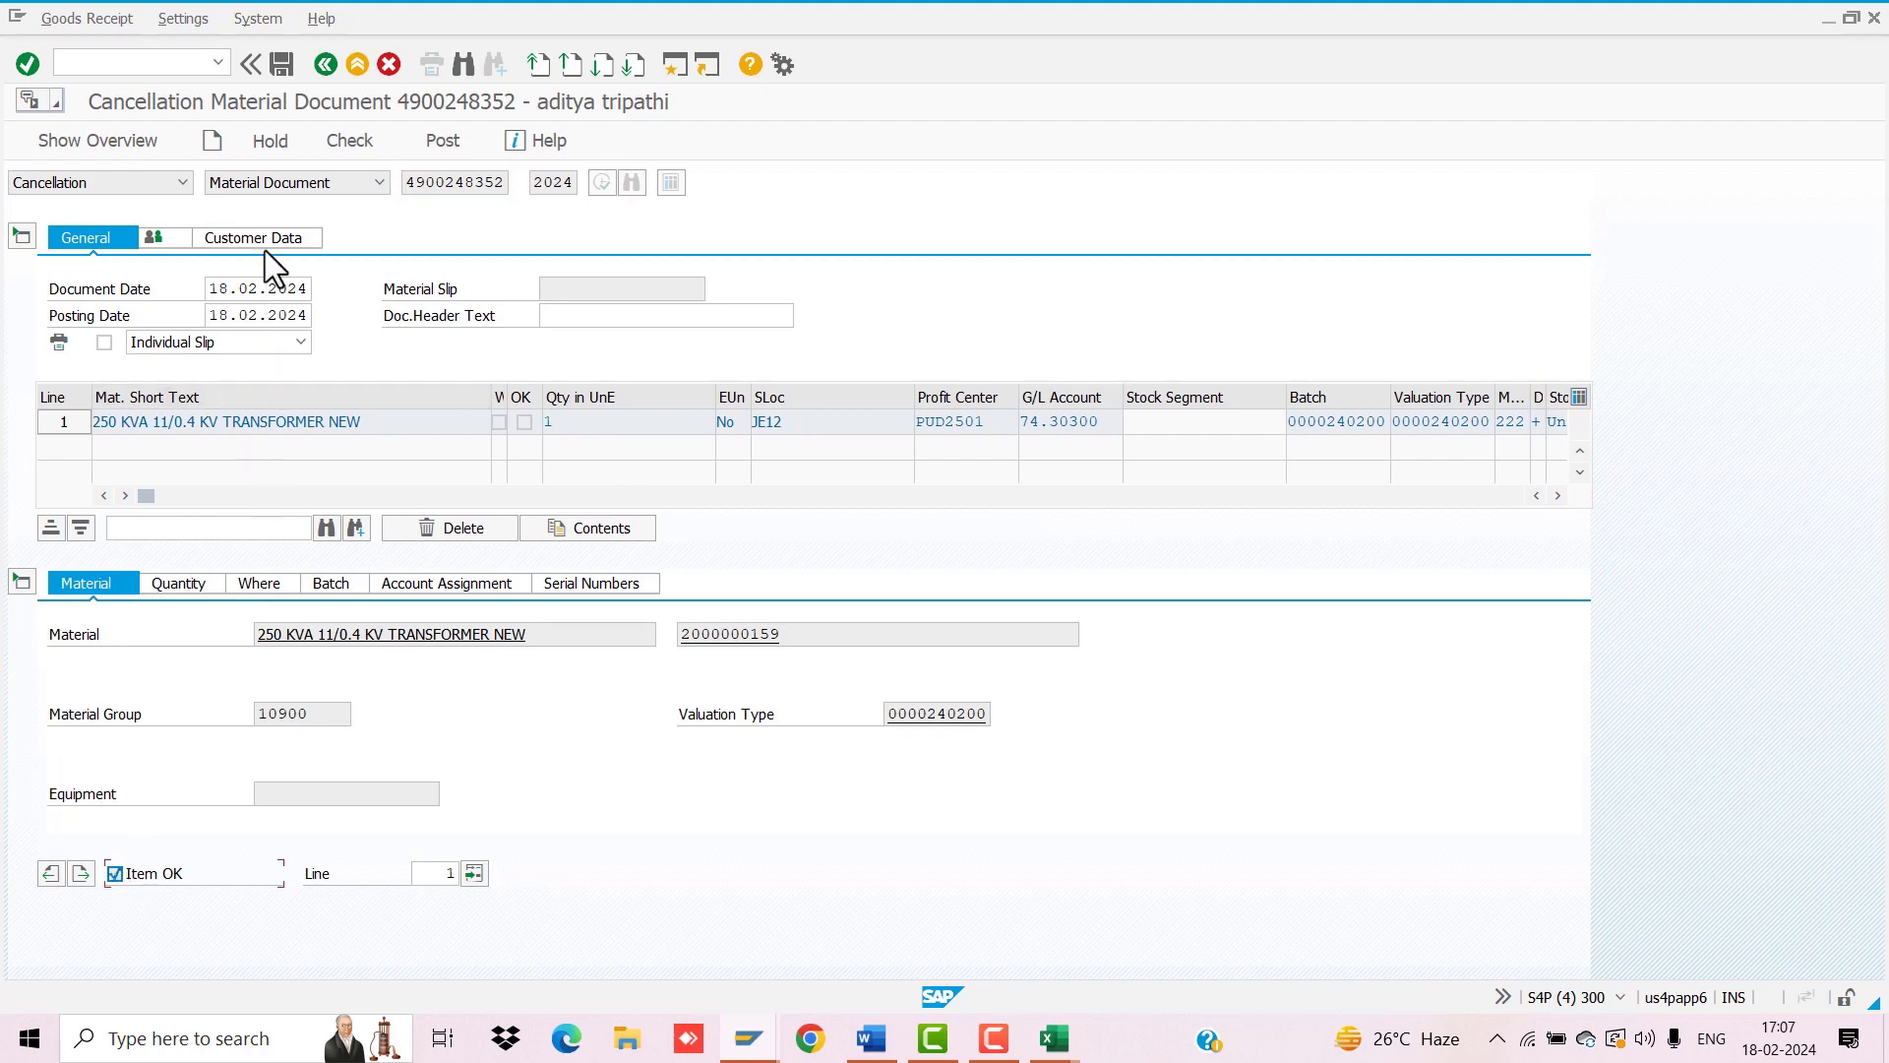
click(236, 316)
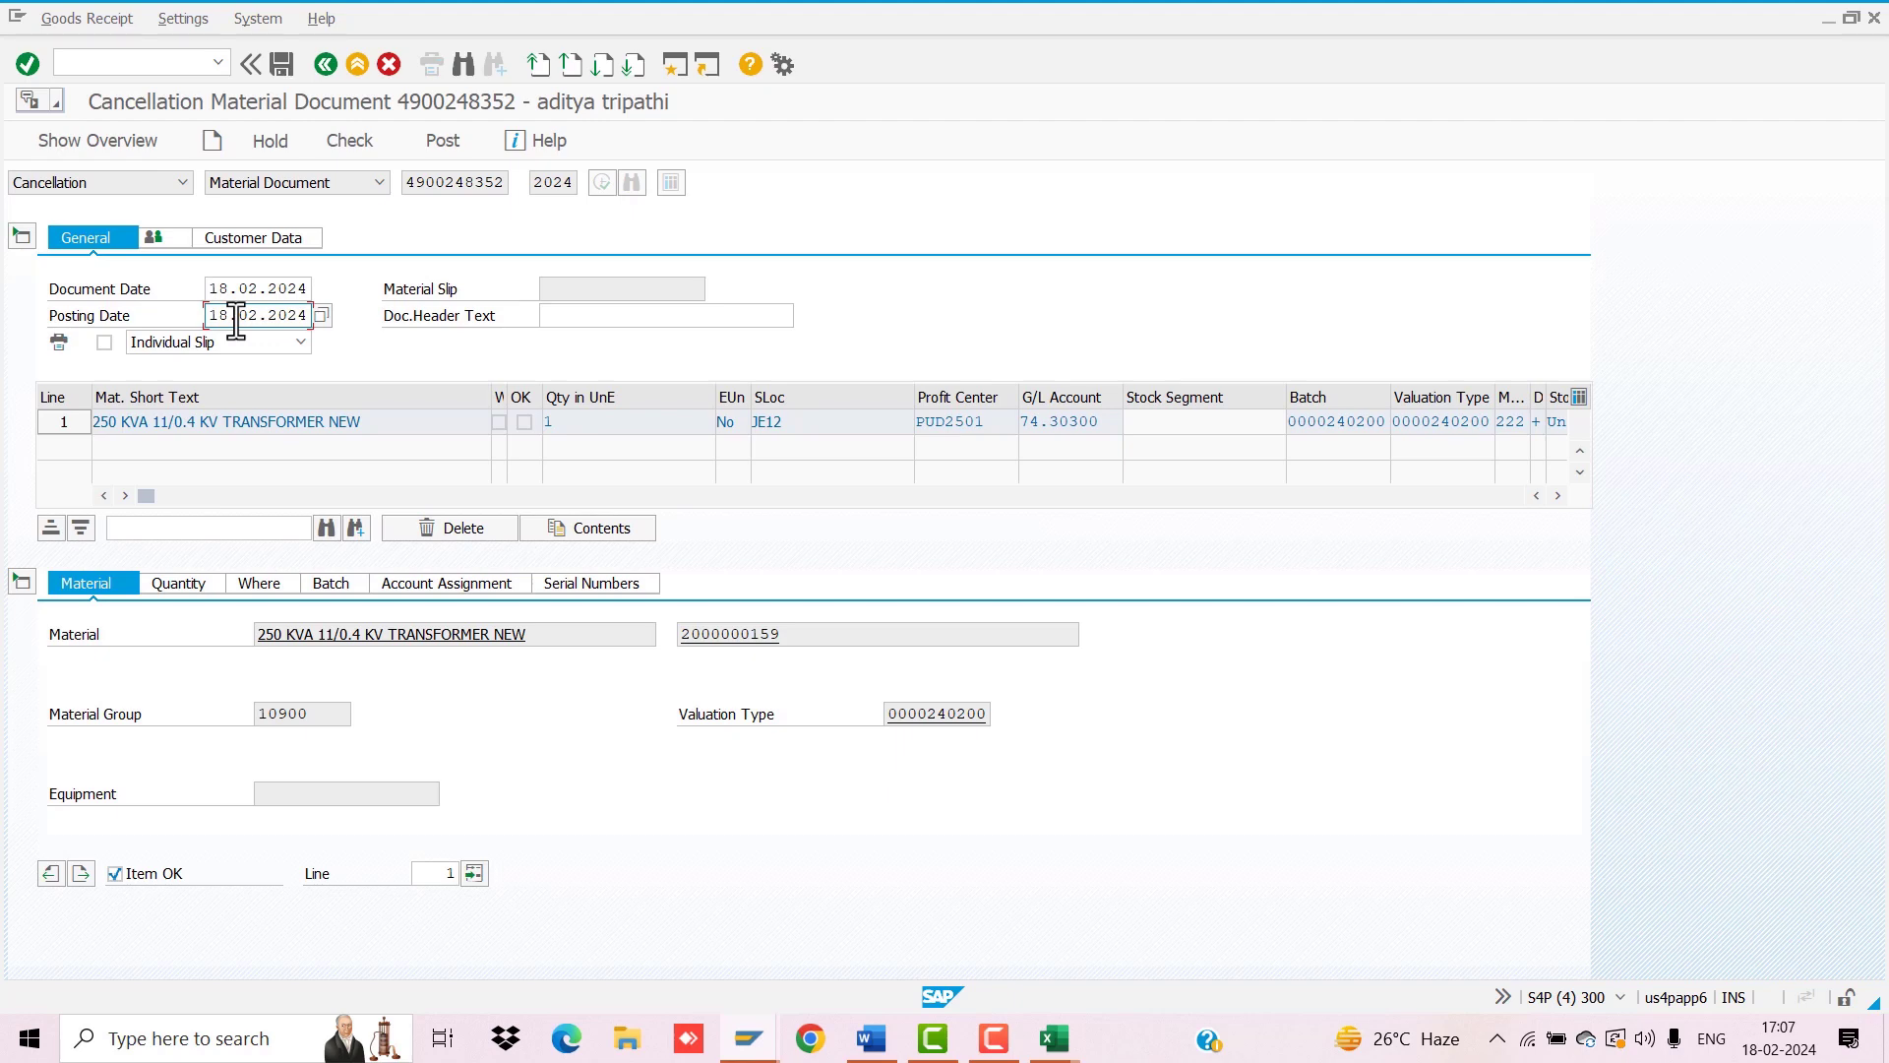
click(339, 144)
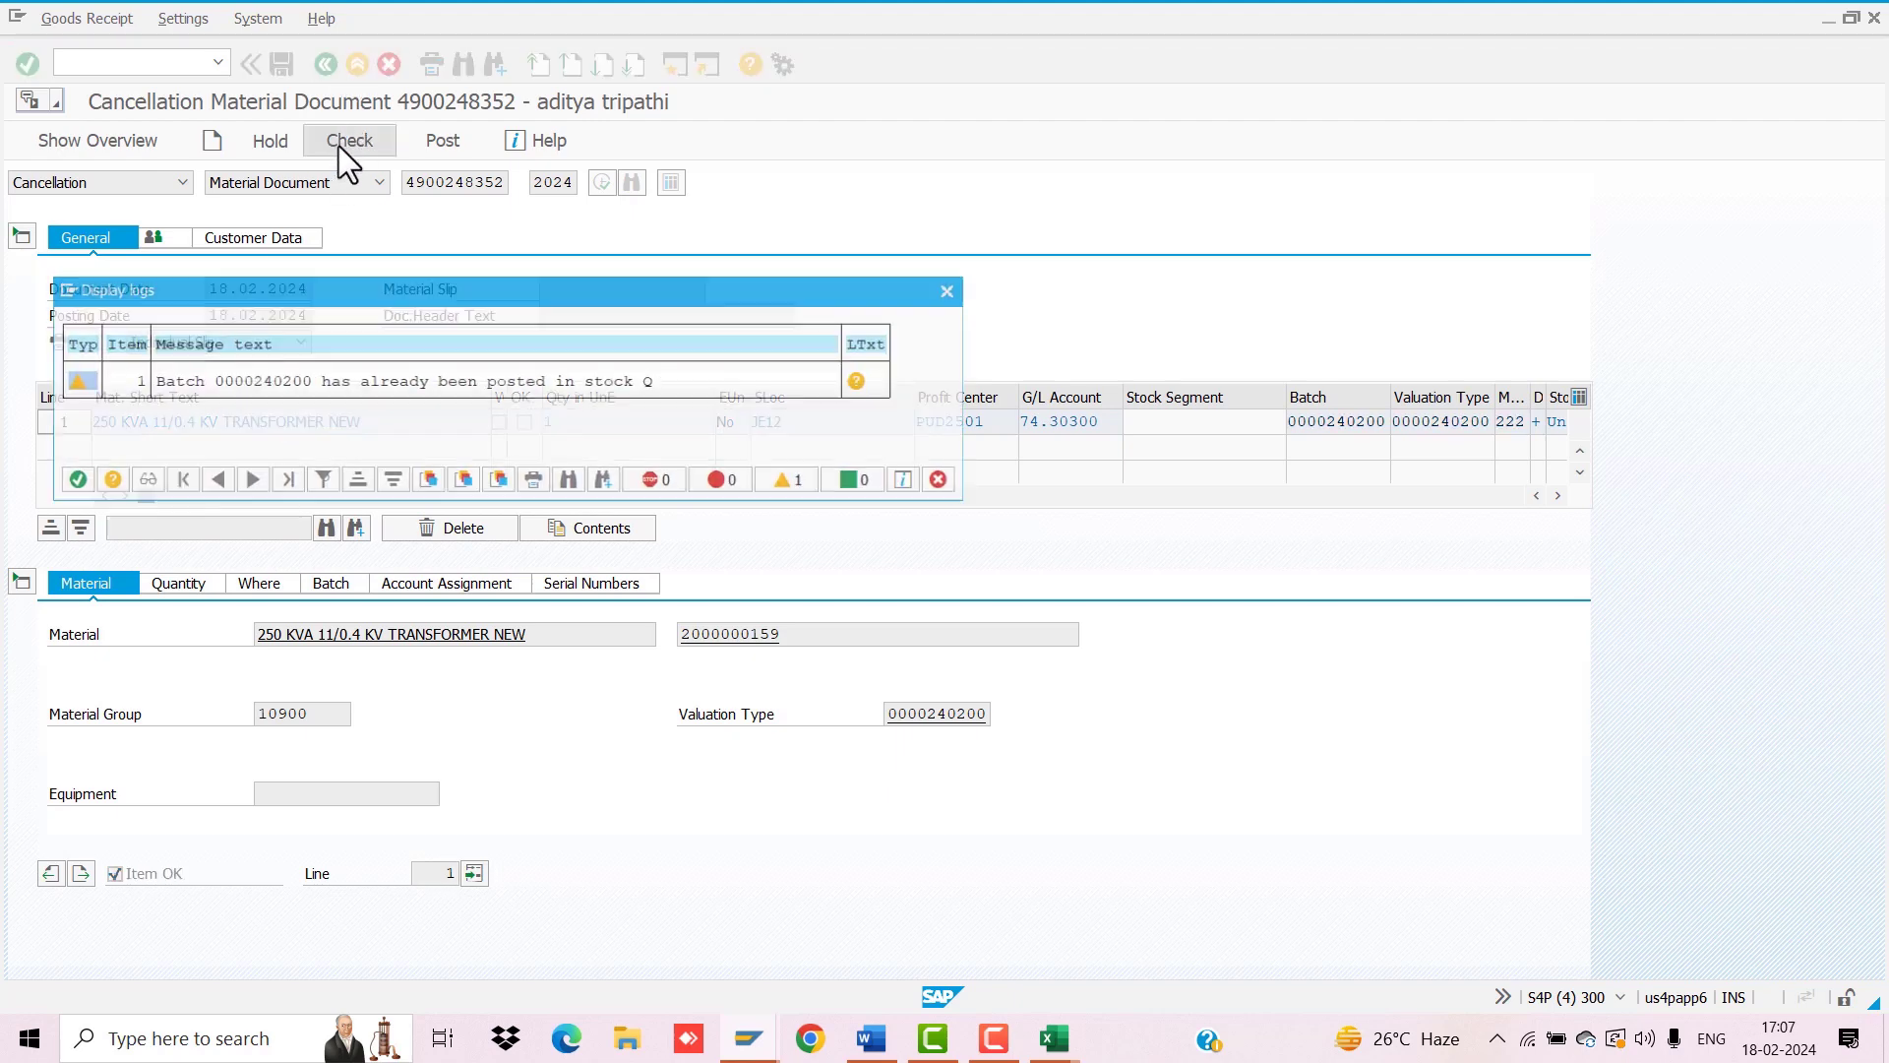
Step: Close the batch warning log and leave MIGO without saving the document print
click(74, 479)
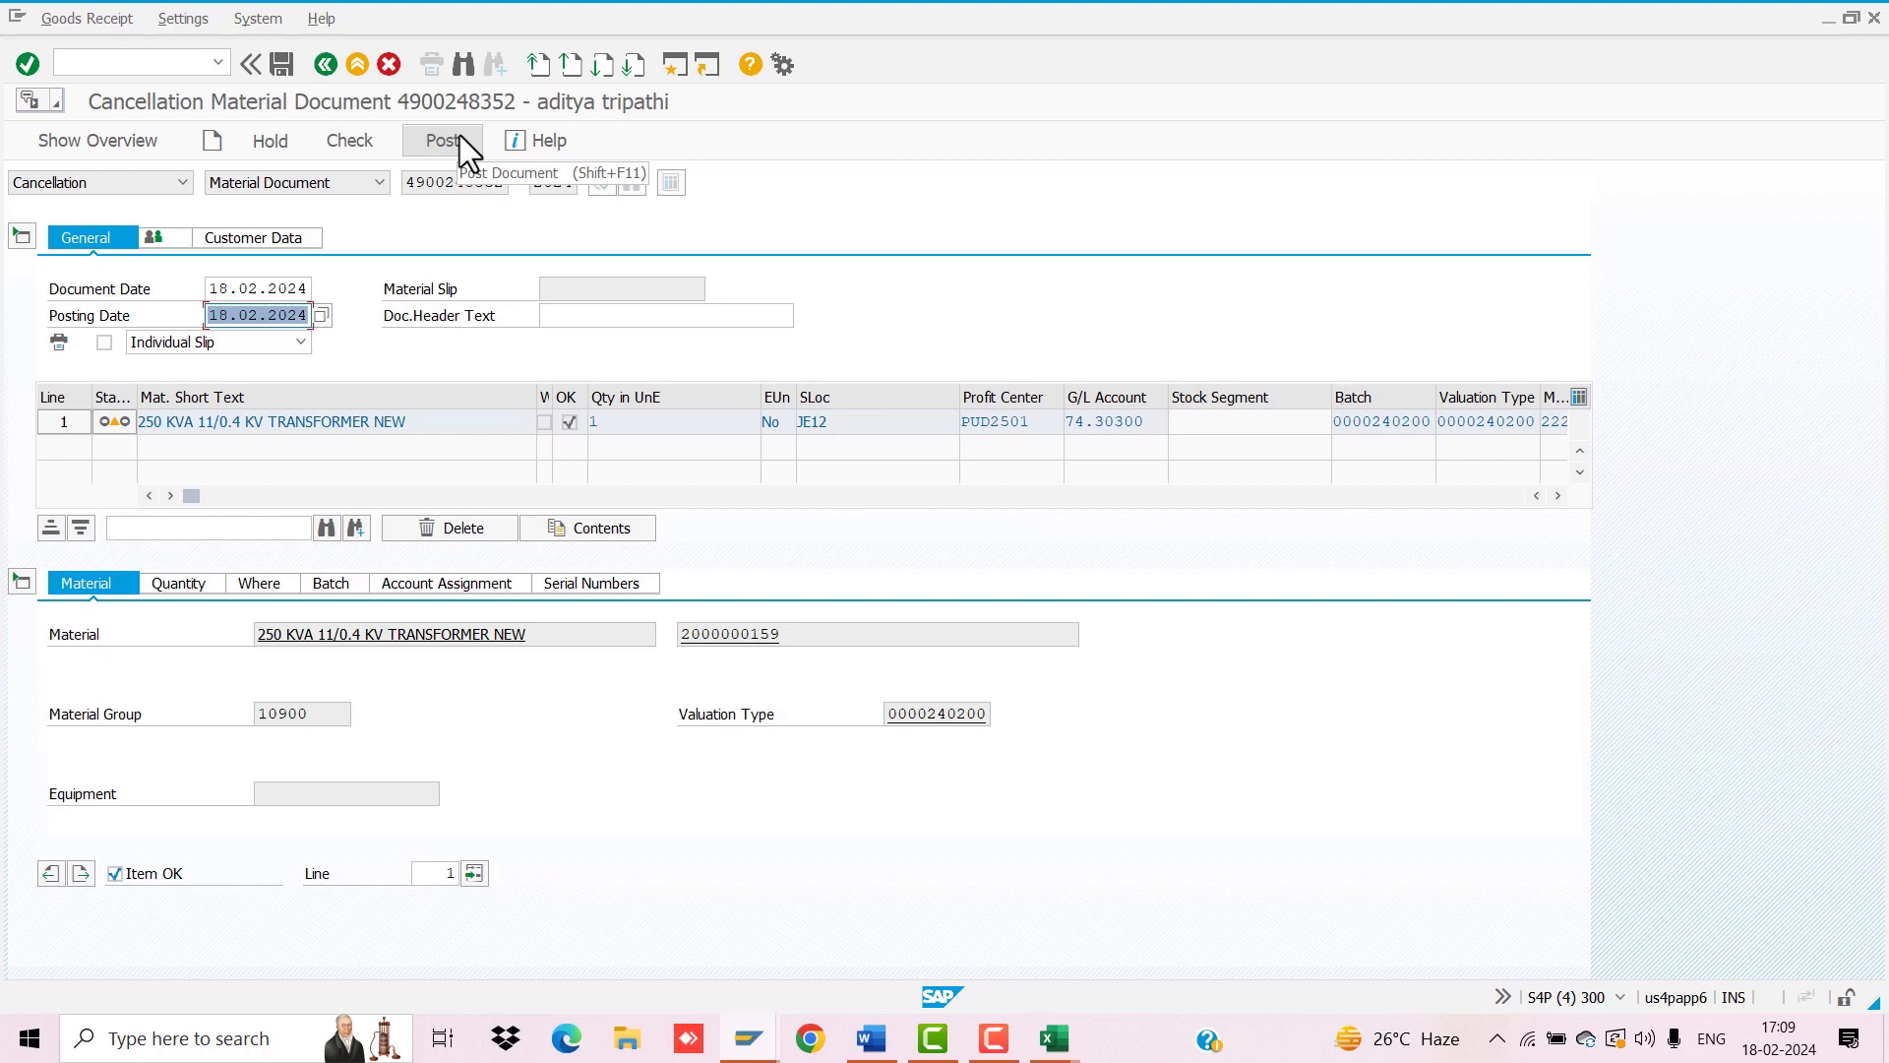
click(324, 64)
click(488, 439)
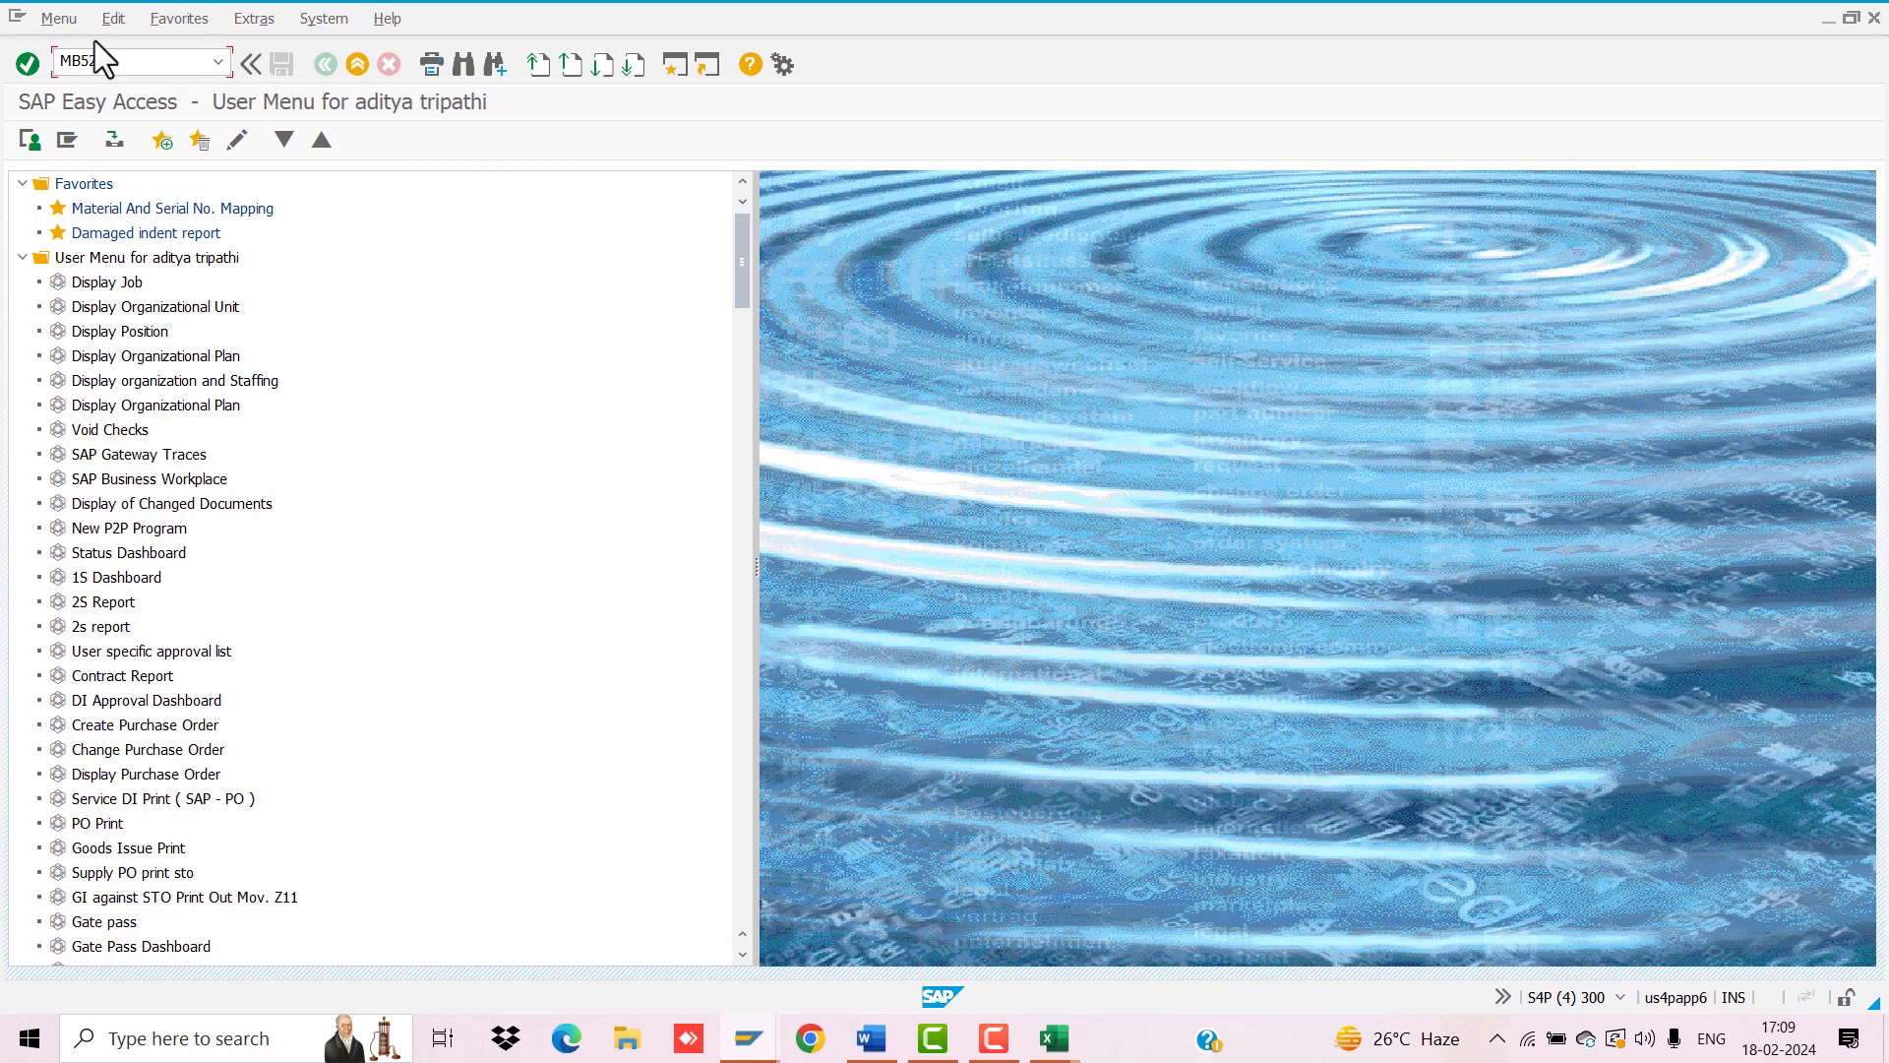
Step: List MB52 warehouse stock for plant V251, storage location JE12
key(Return)
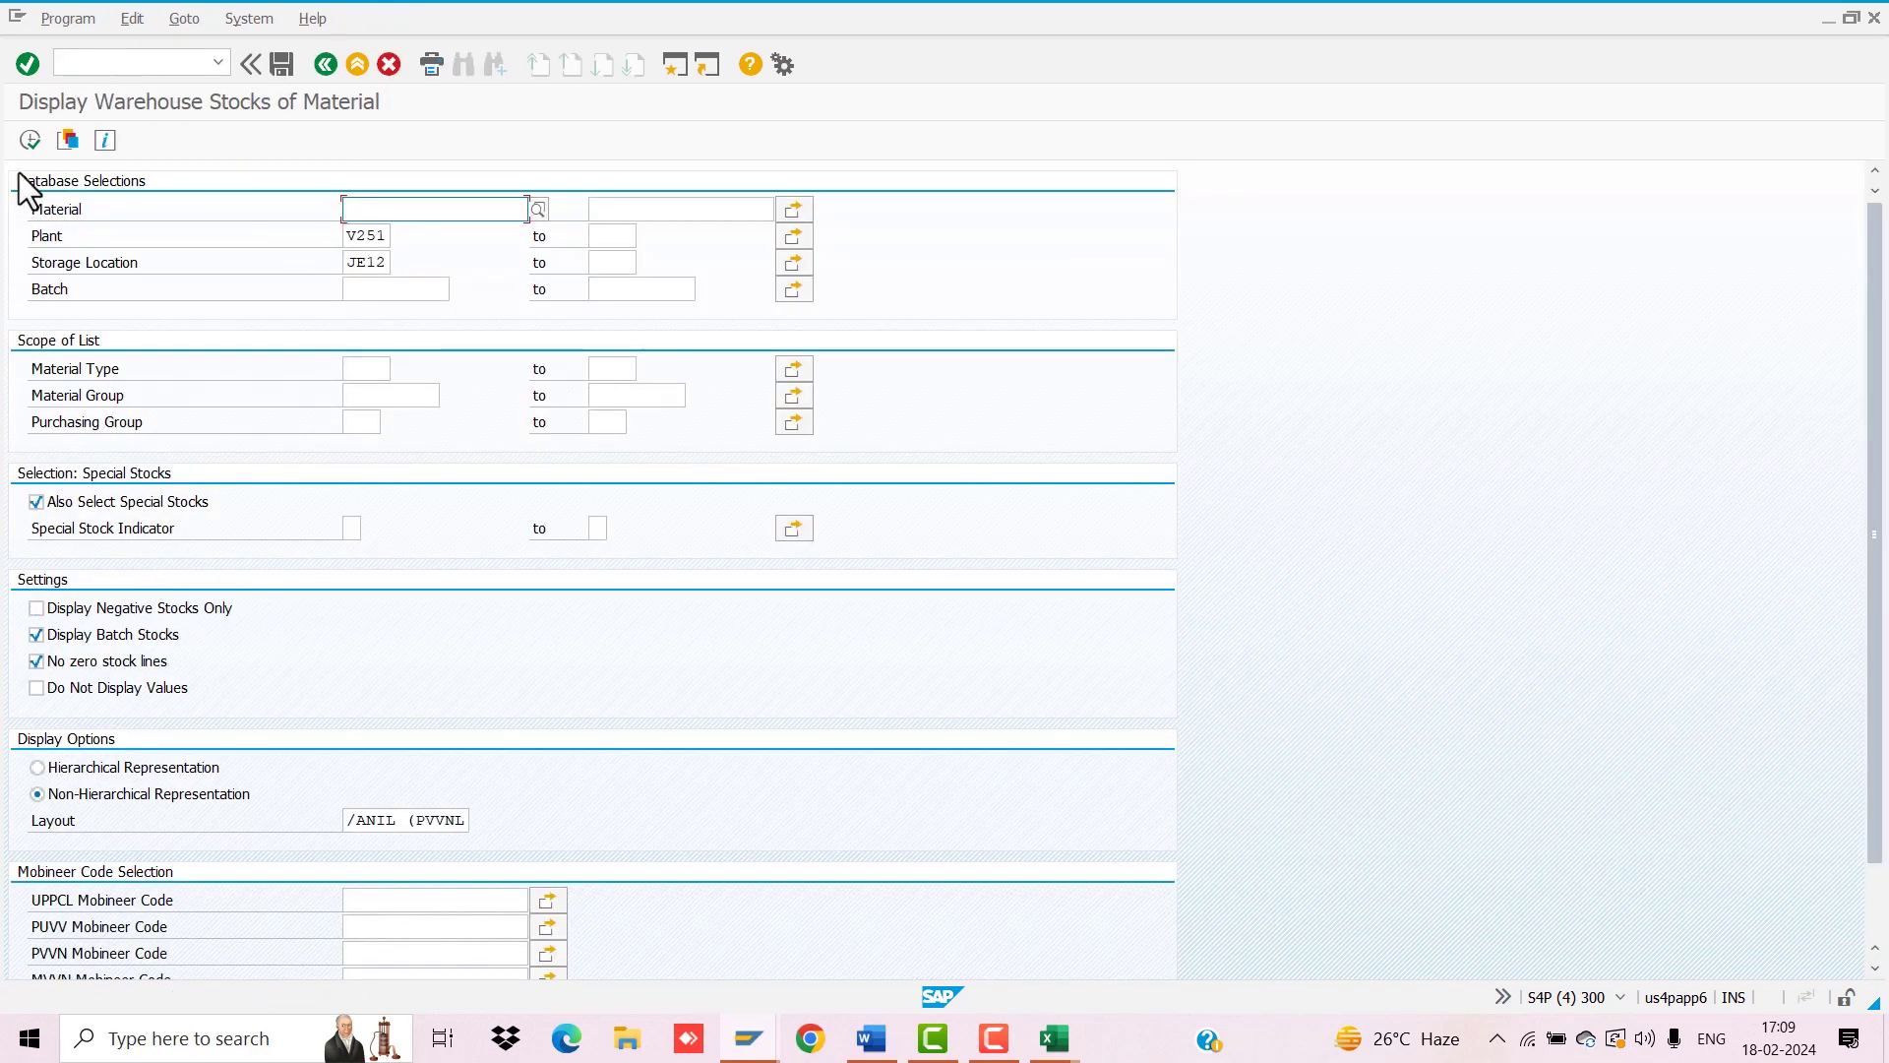
click(29, 140)
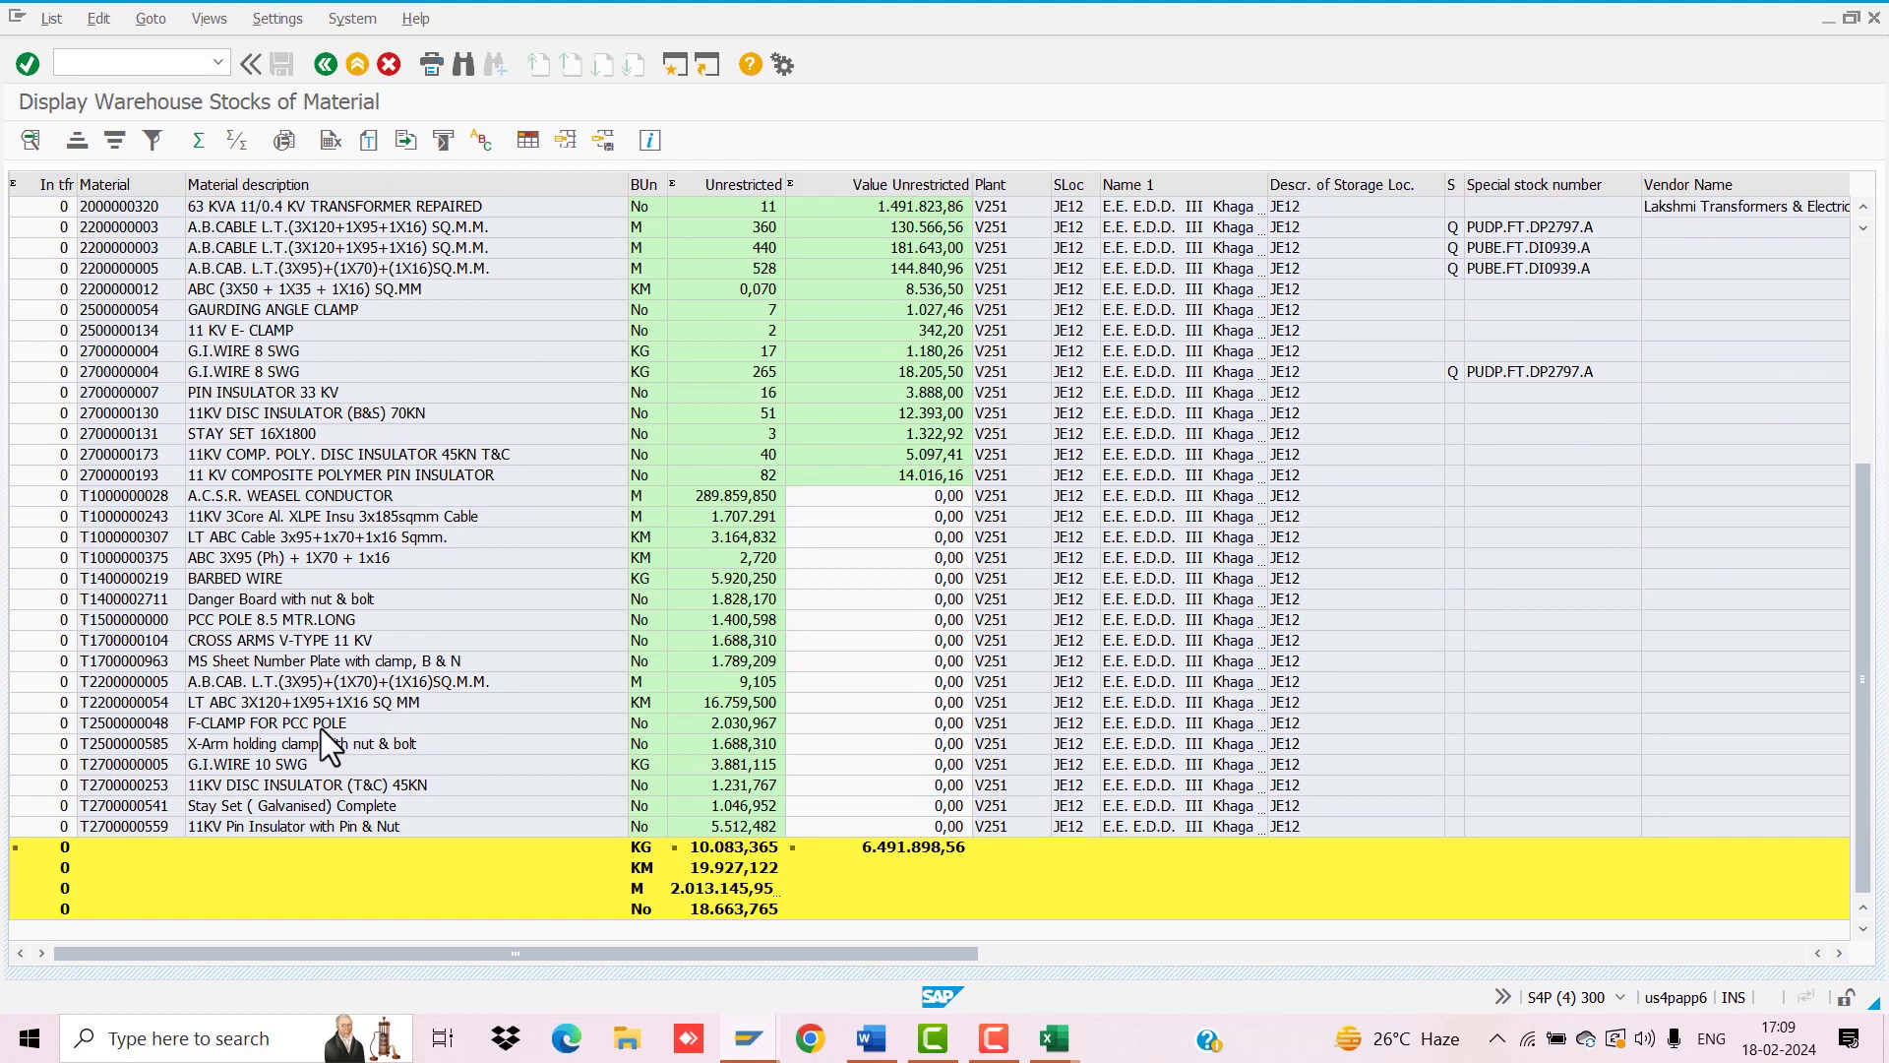
scroll(148, 638, up, 4)
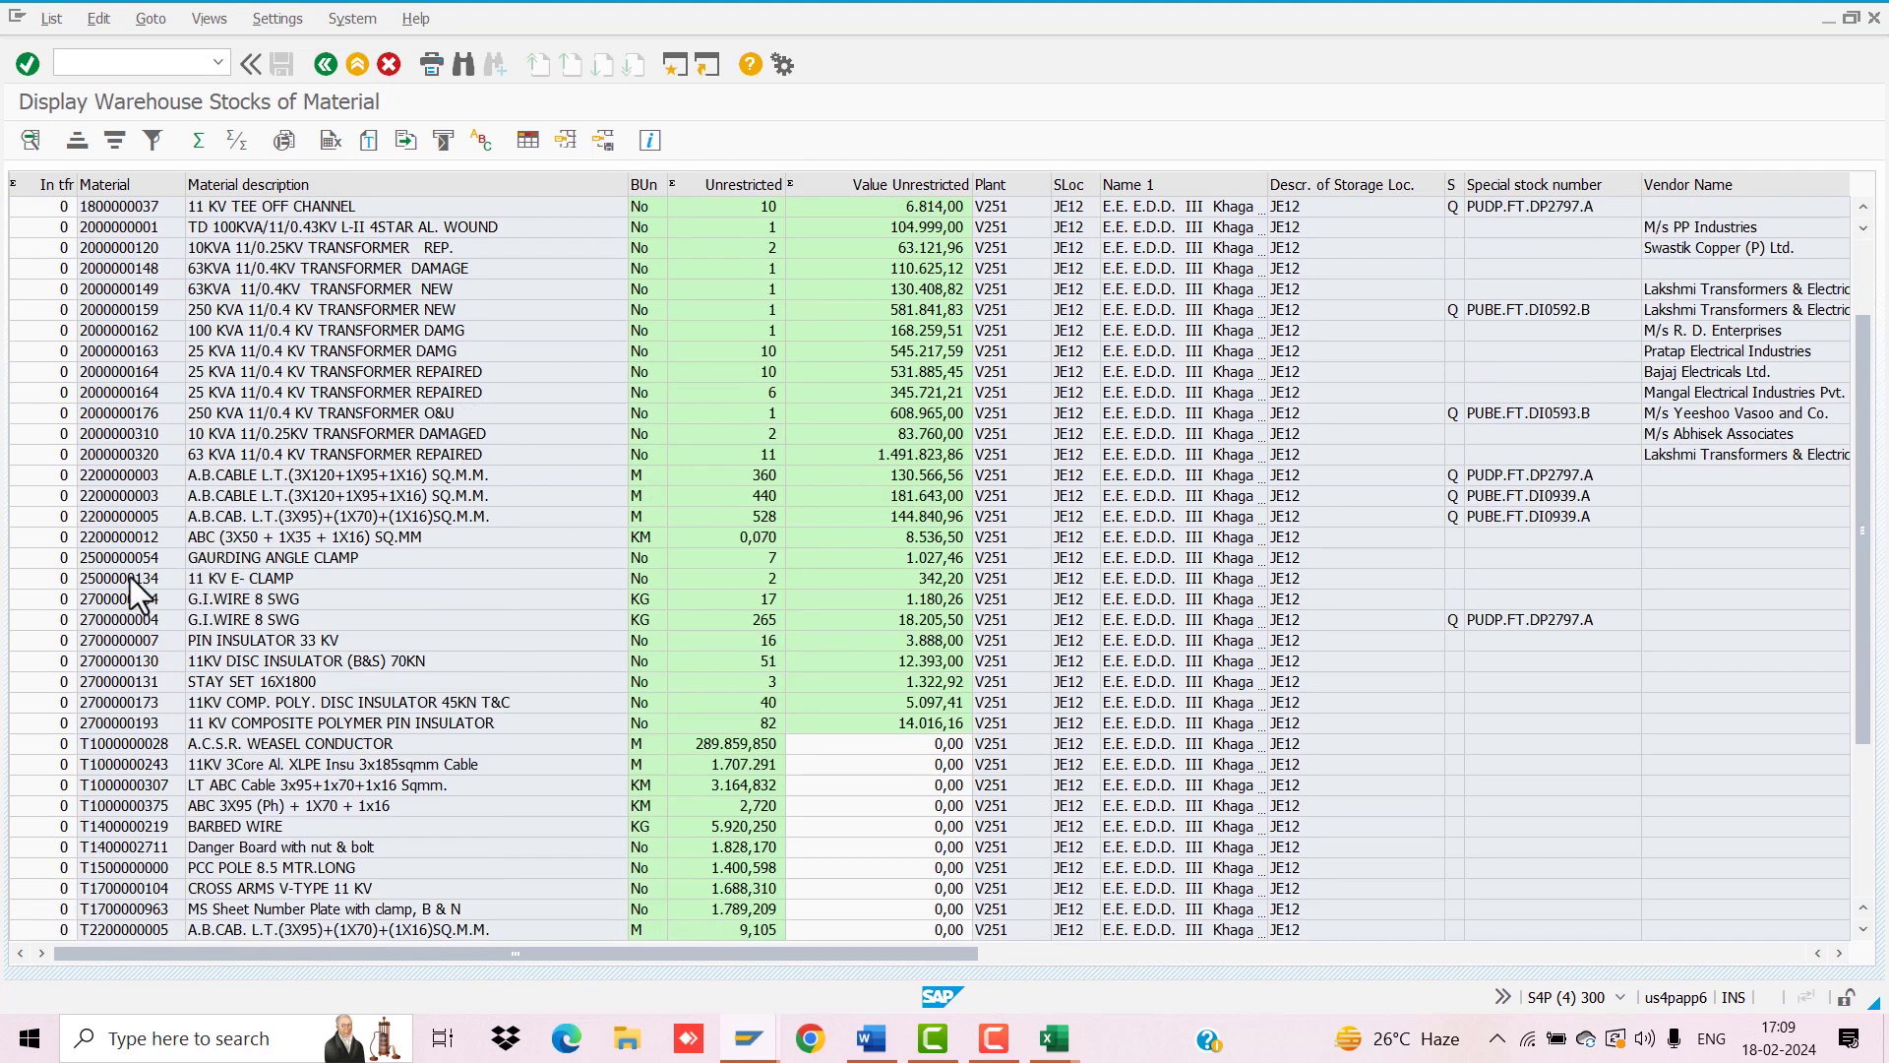
click(109, 557)
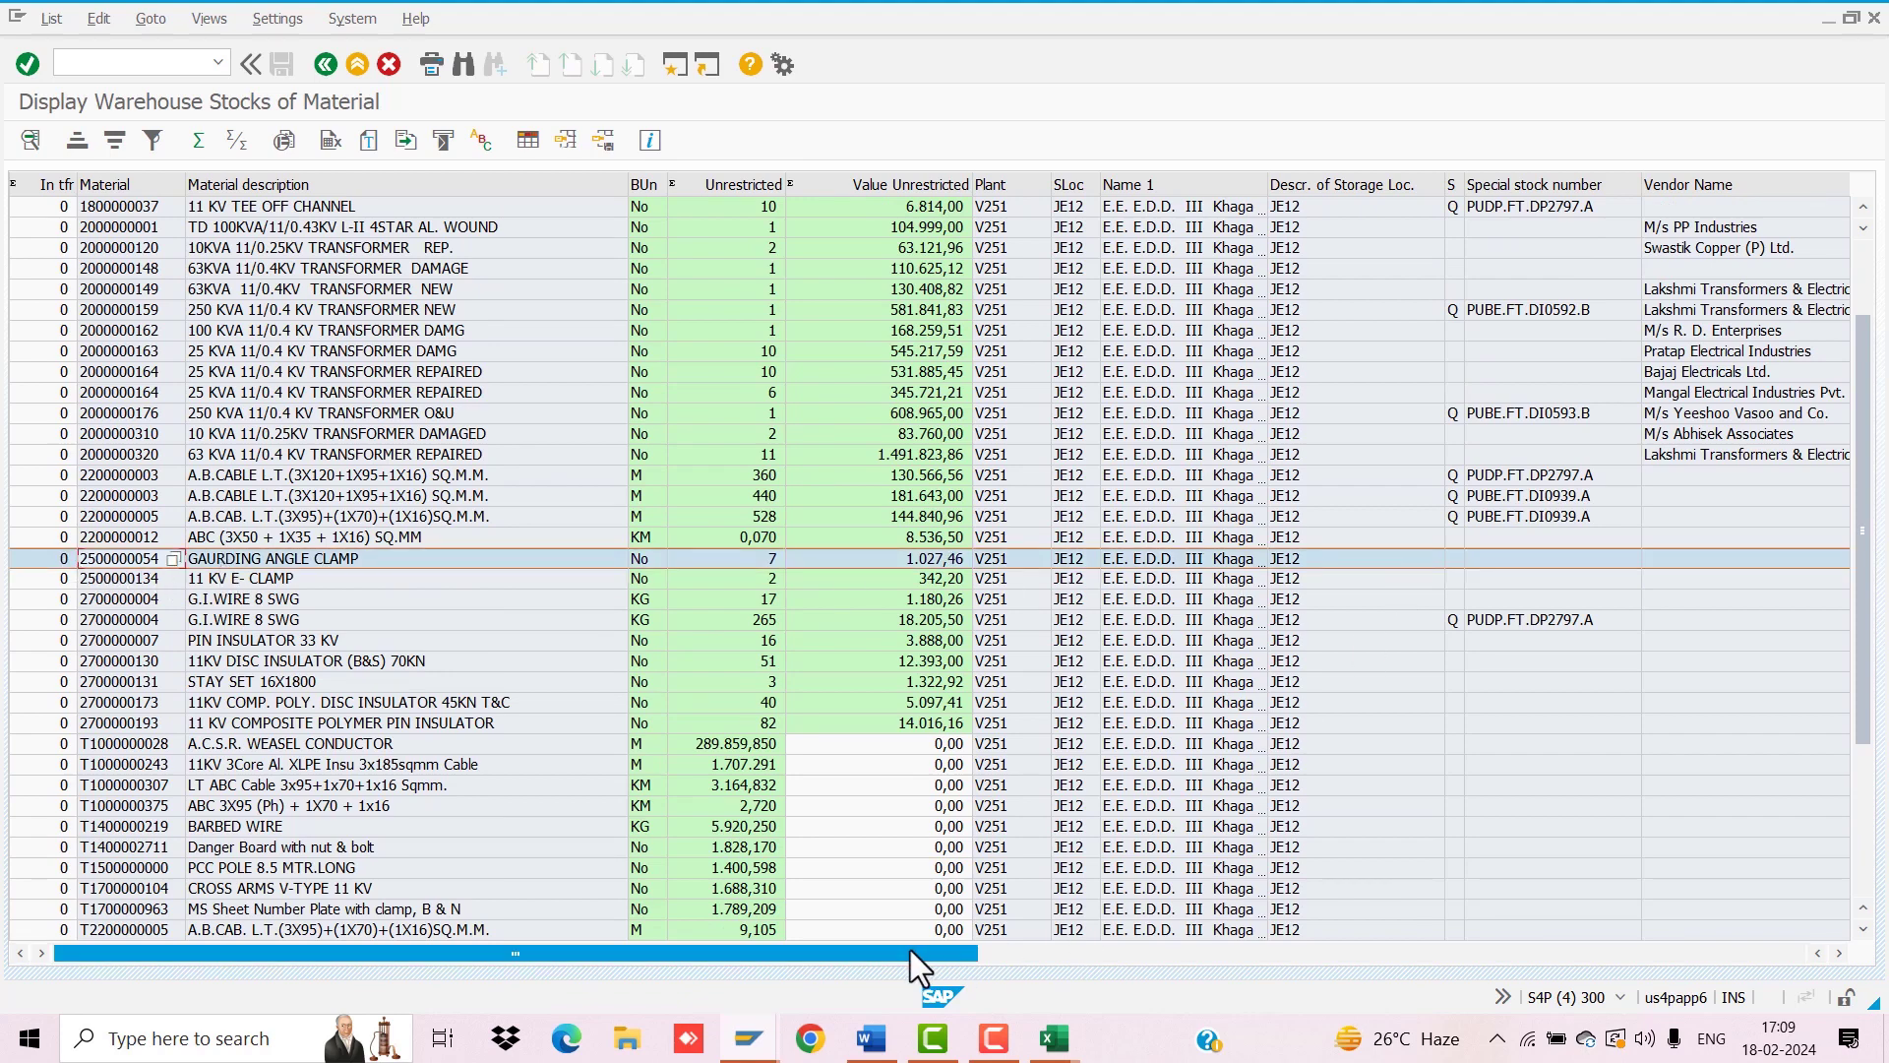
drag(911, 948, 1504, 946)
drag(712, 1005, 610, 987)
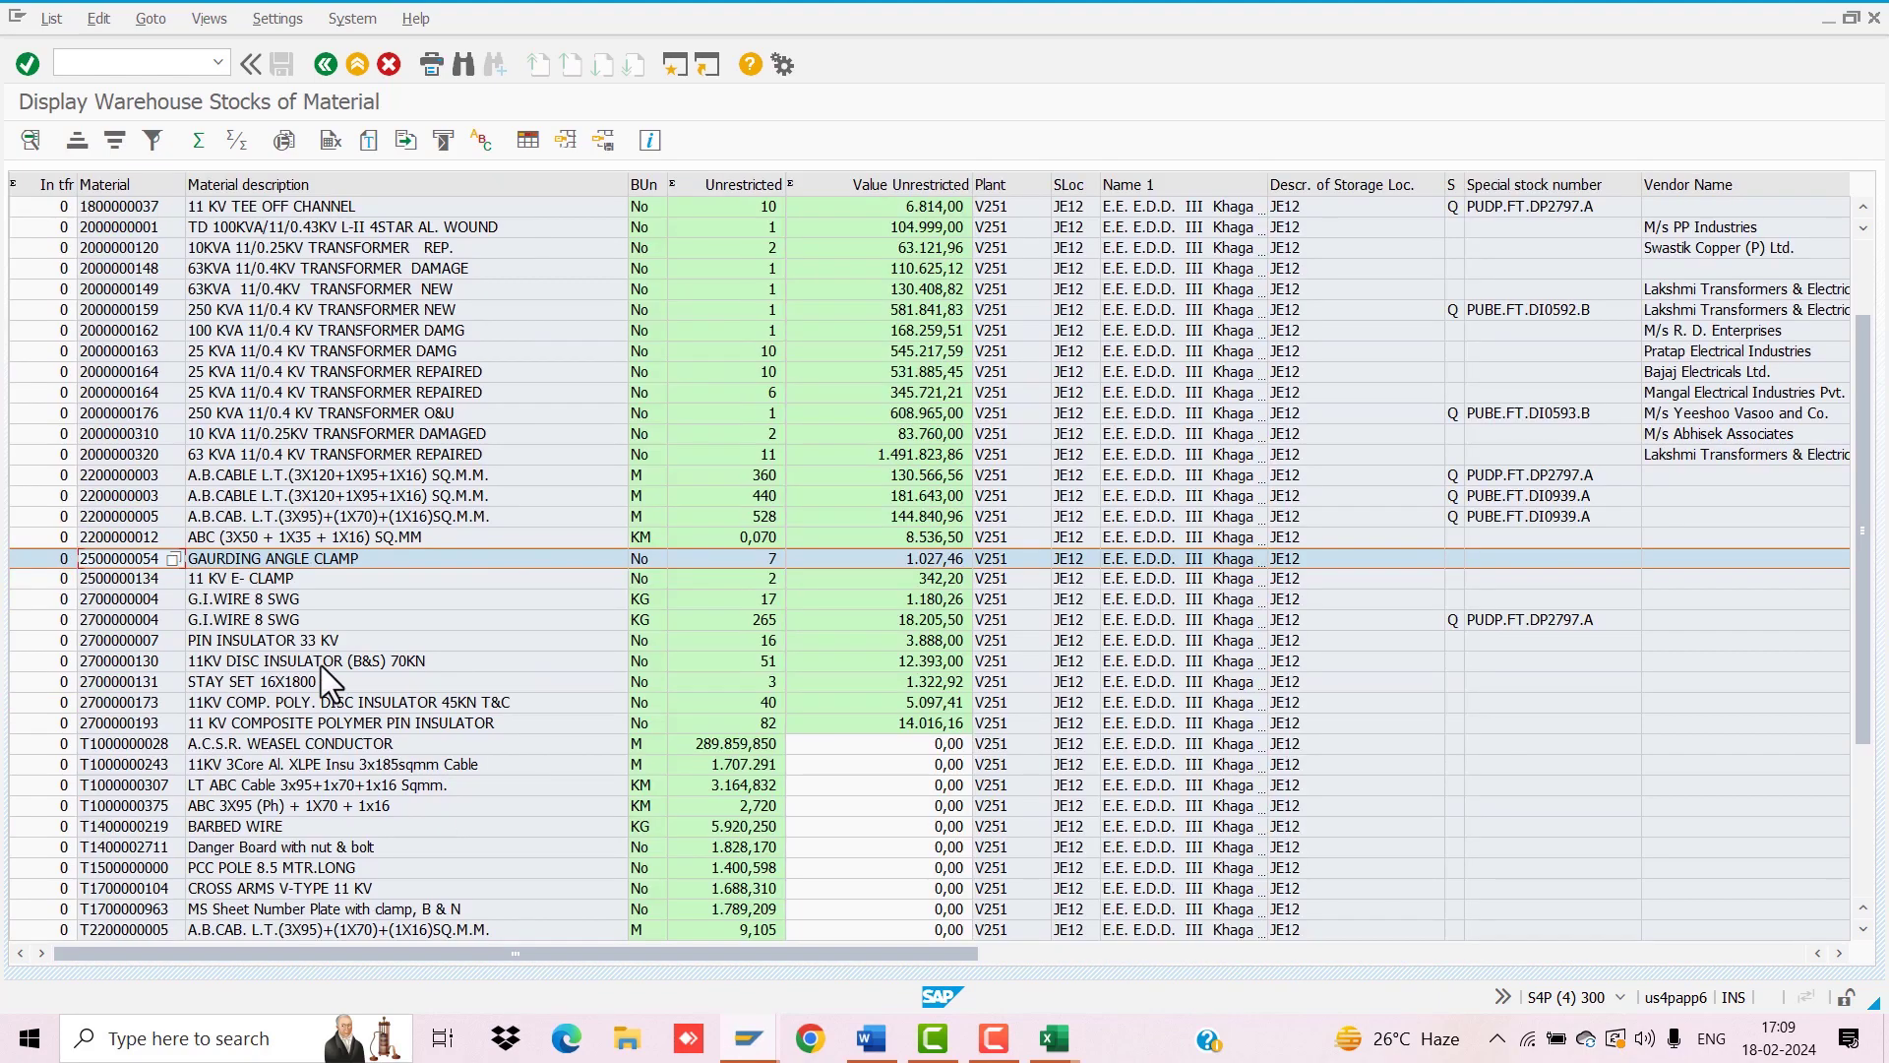
key(ctrl+c)
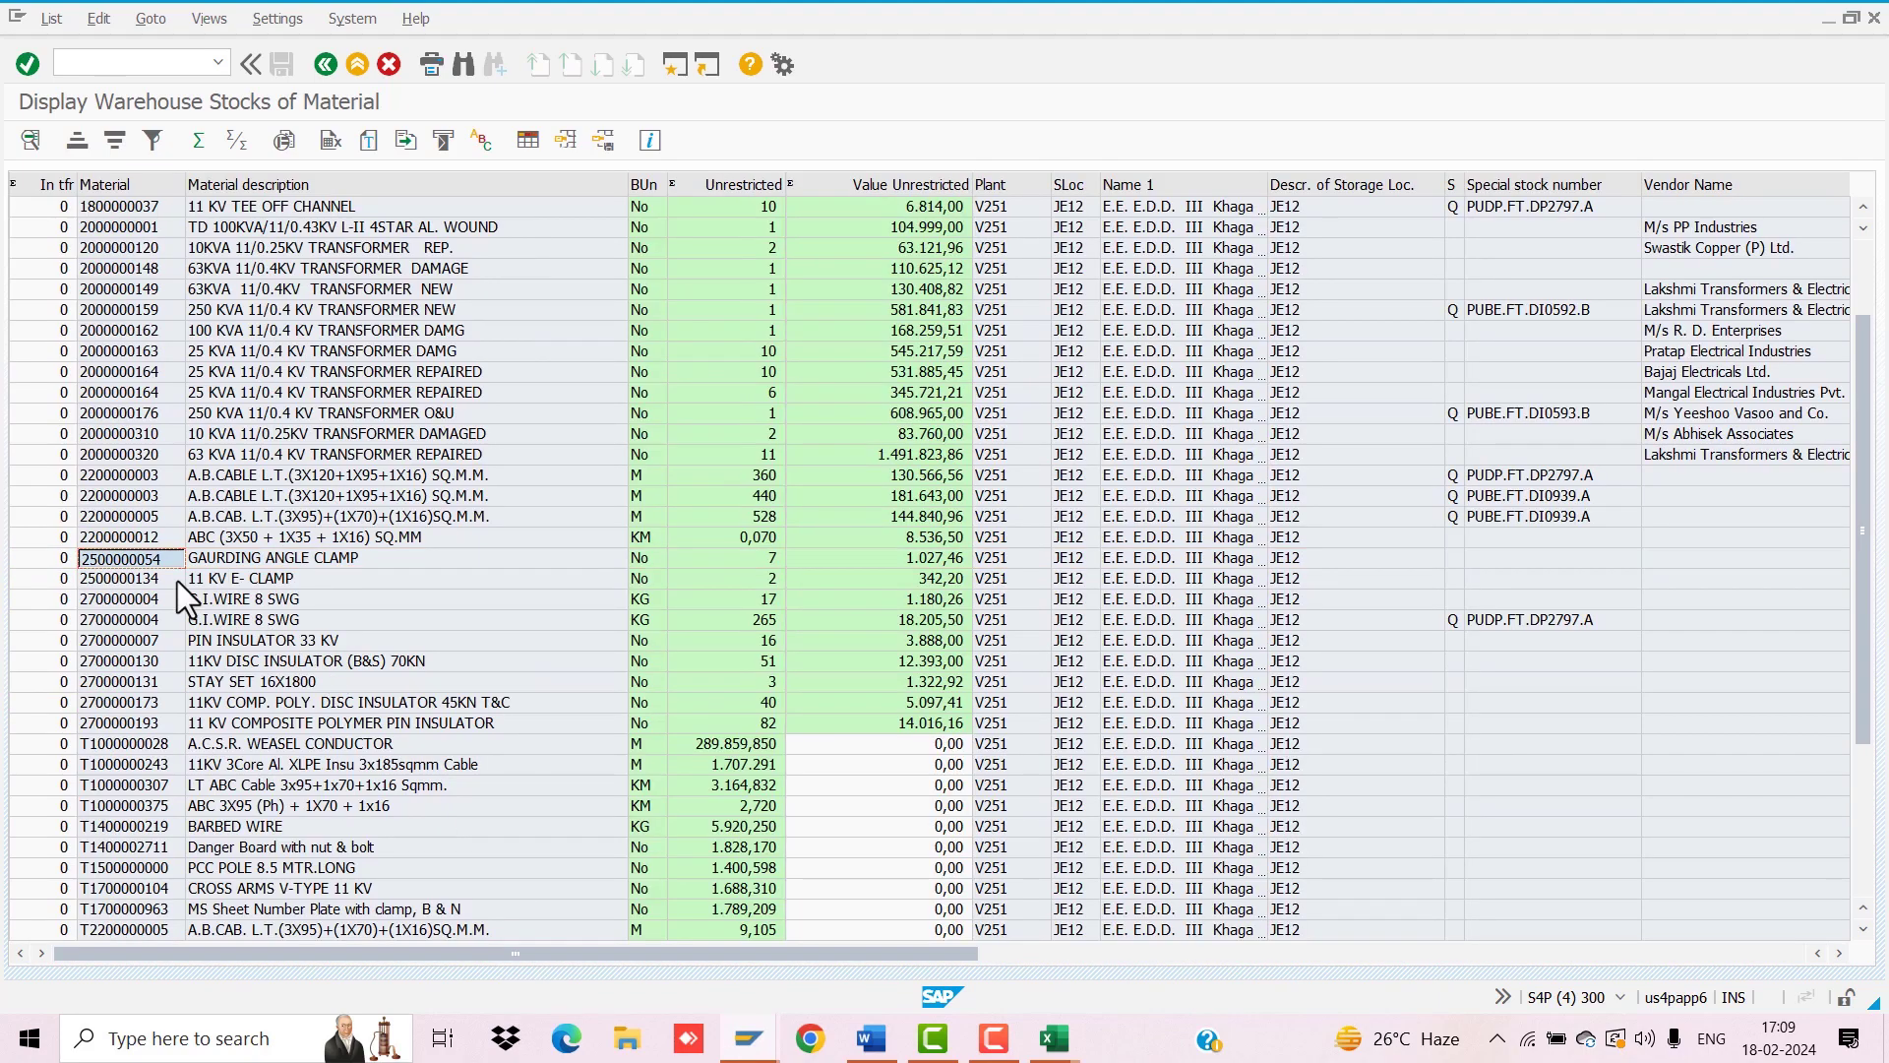
key(ctrl+n)
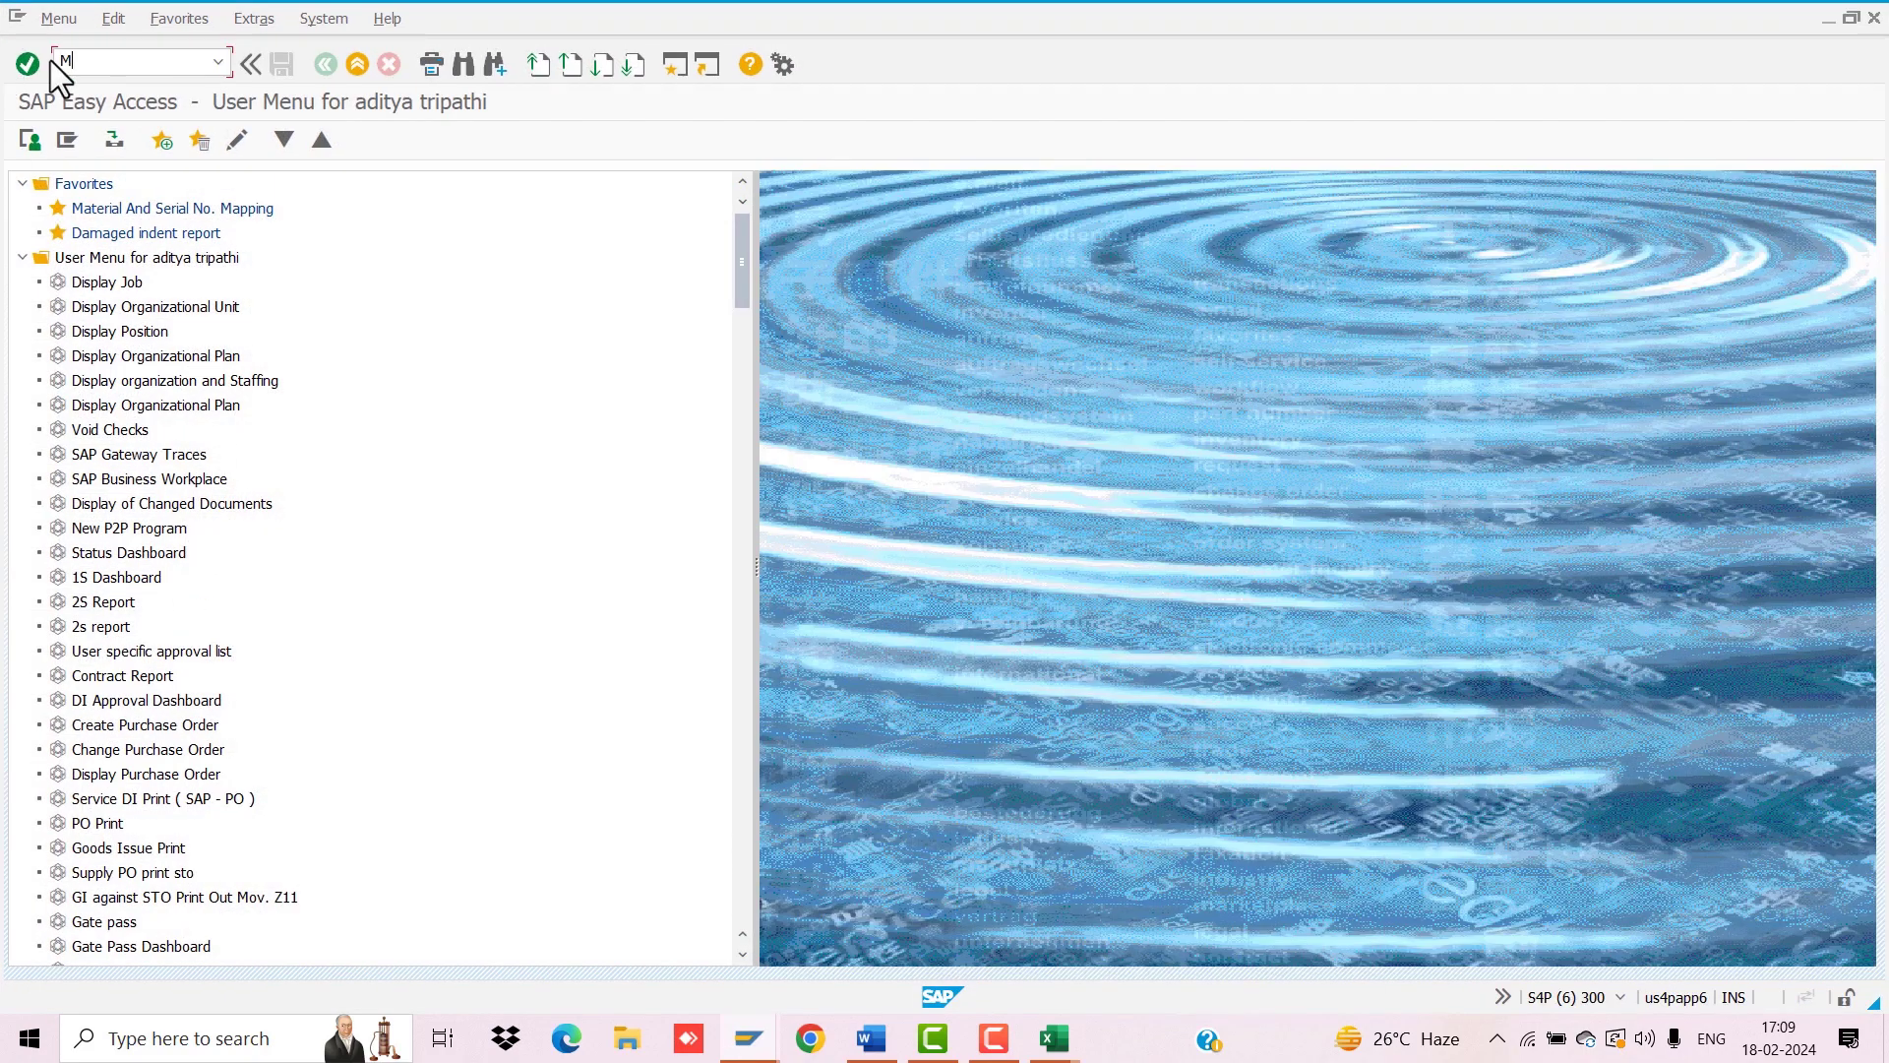
Step: Open the 1S Received Report from the ZMM3 dashboard
text(ZMM3012)
key(Return)
click(224, 287)
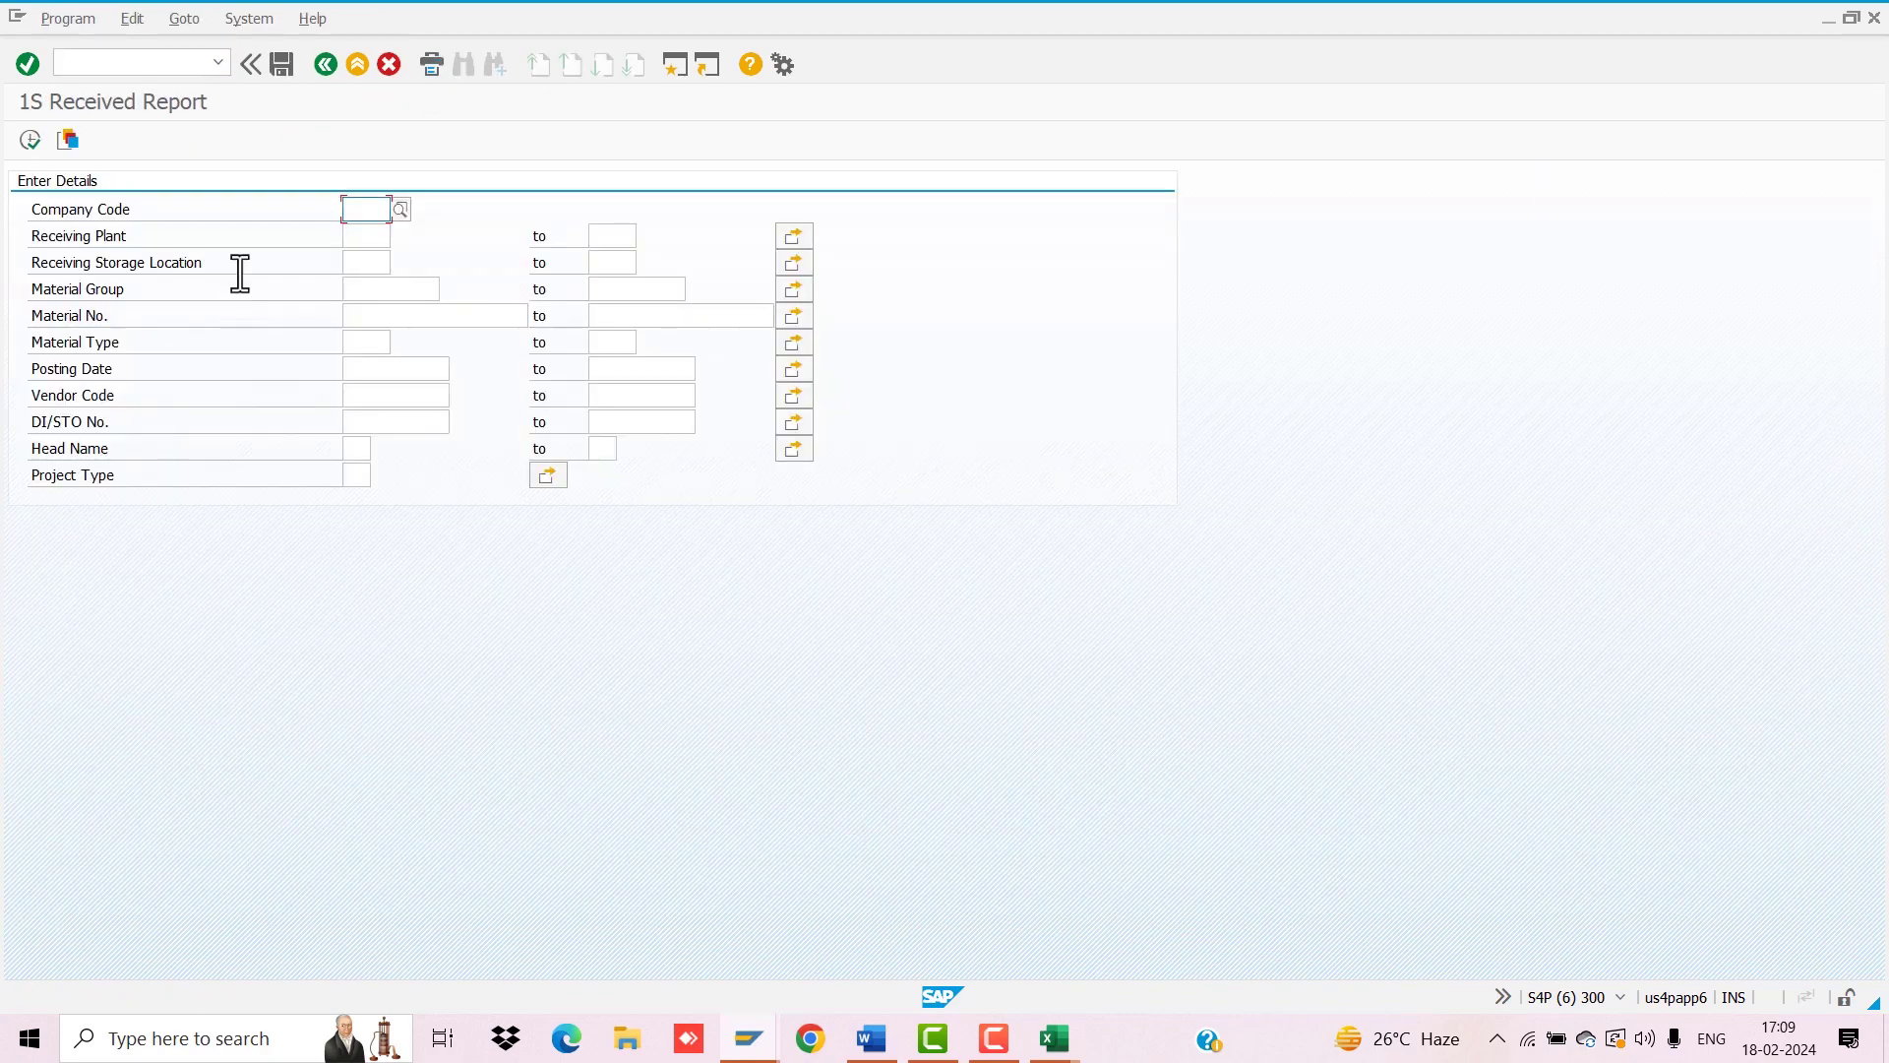
text(PUVV)
key(Tab)
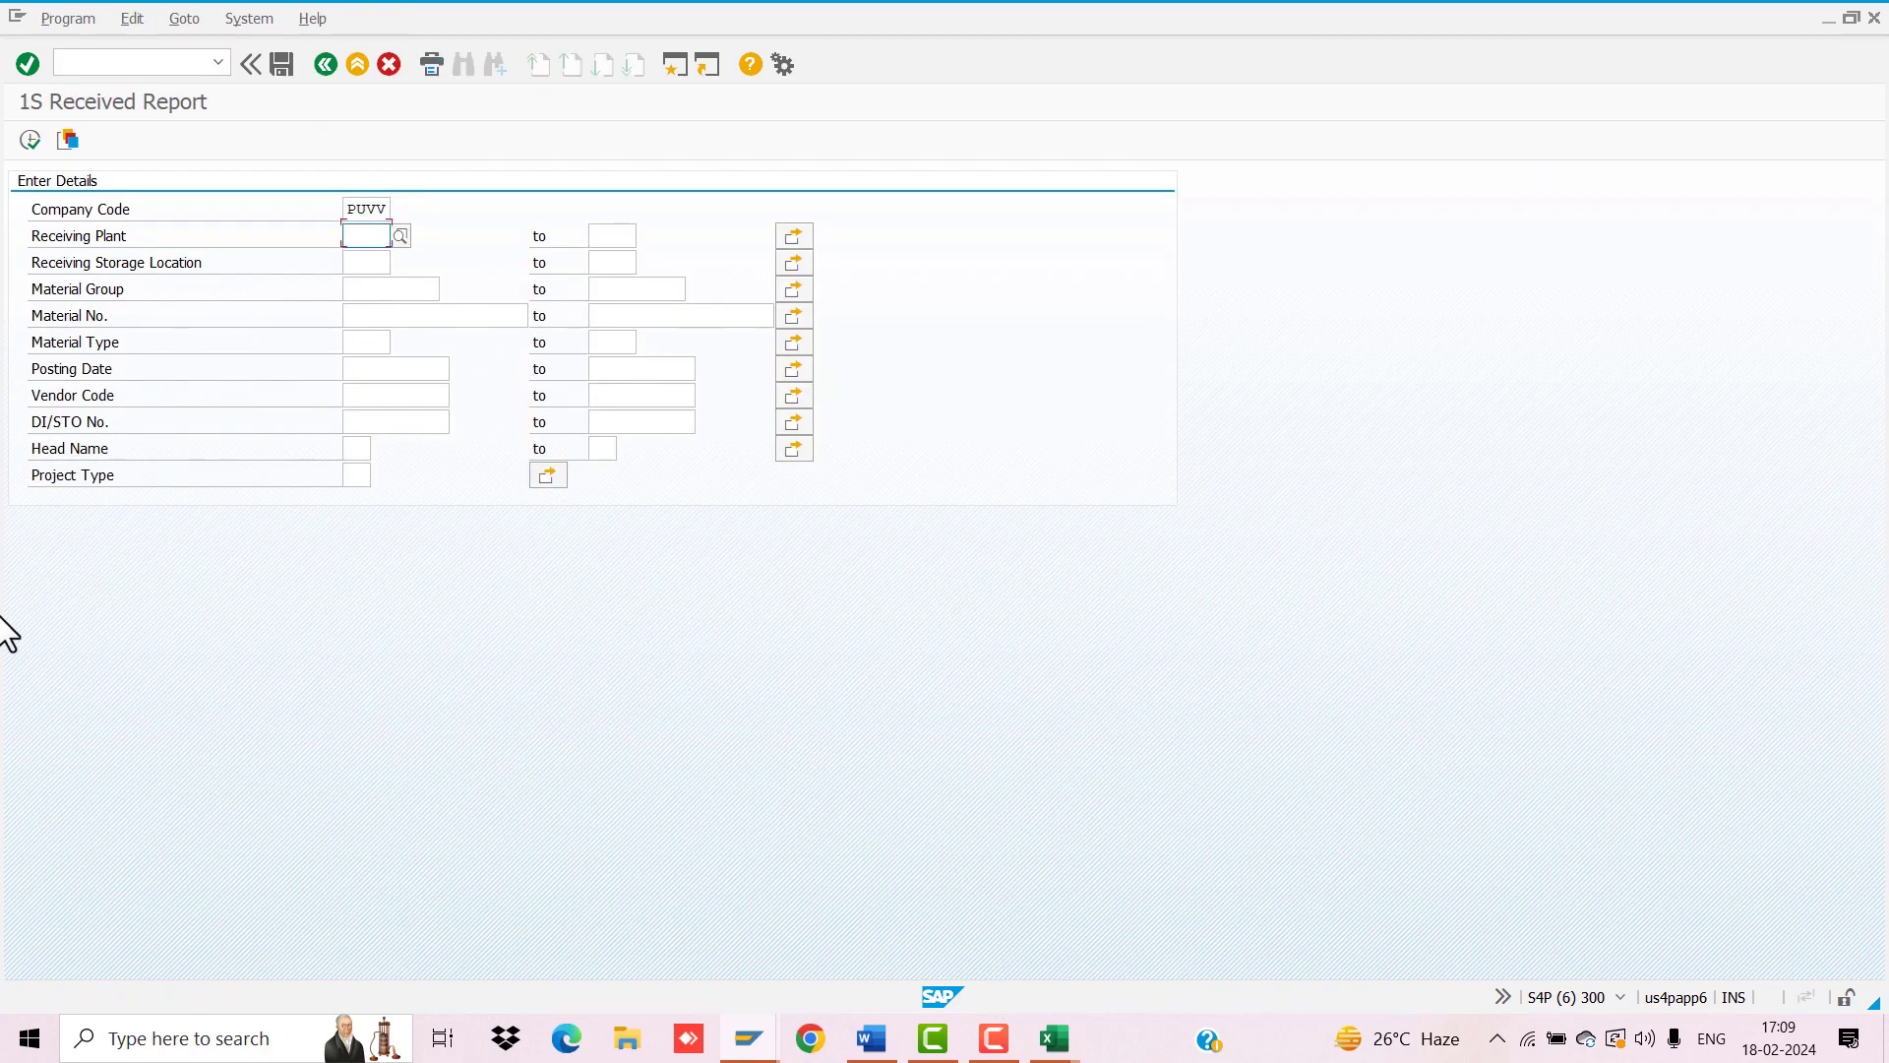
text(V251)
key(Tab)
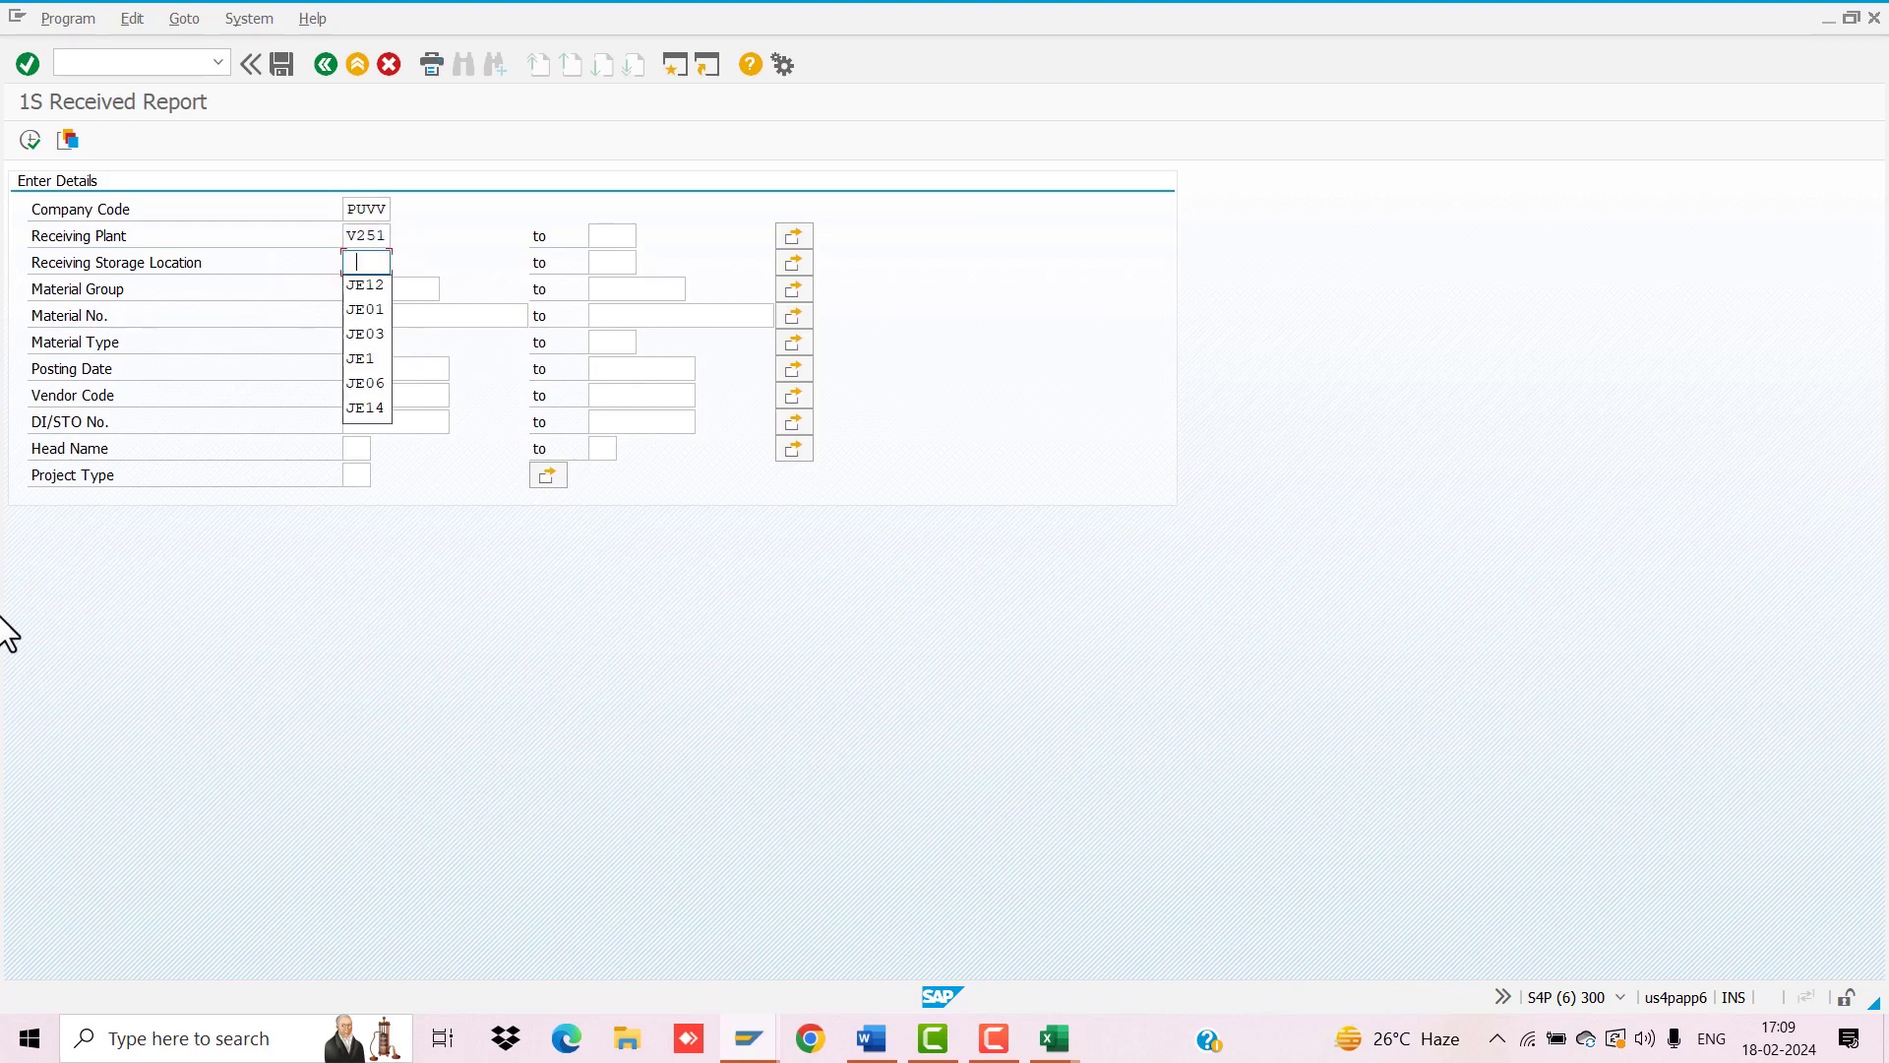
key(Down)
key(Return)
key(Tab)
key(Tab)
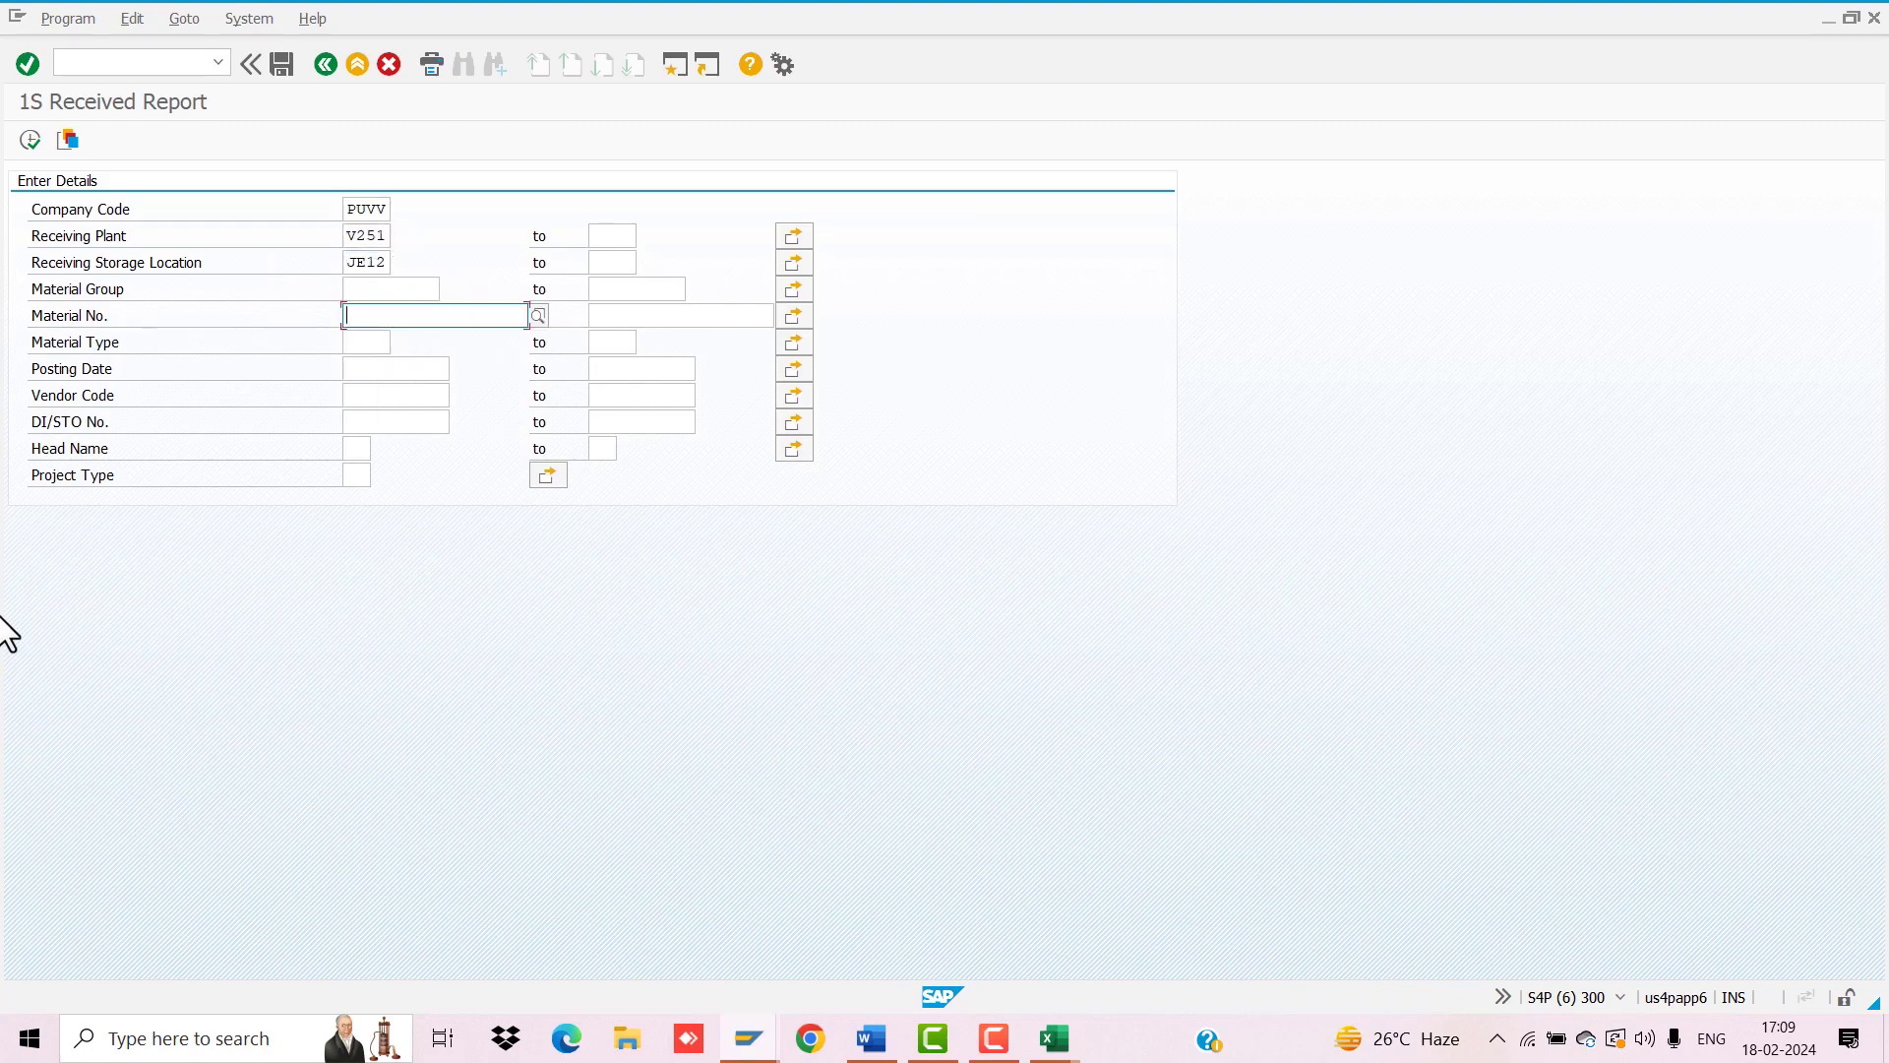
key(ctrl+v)
click(28, 141)
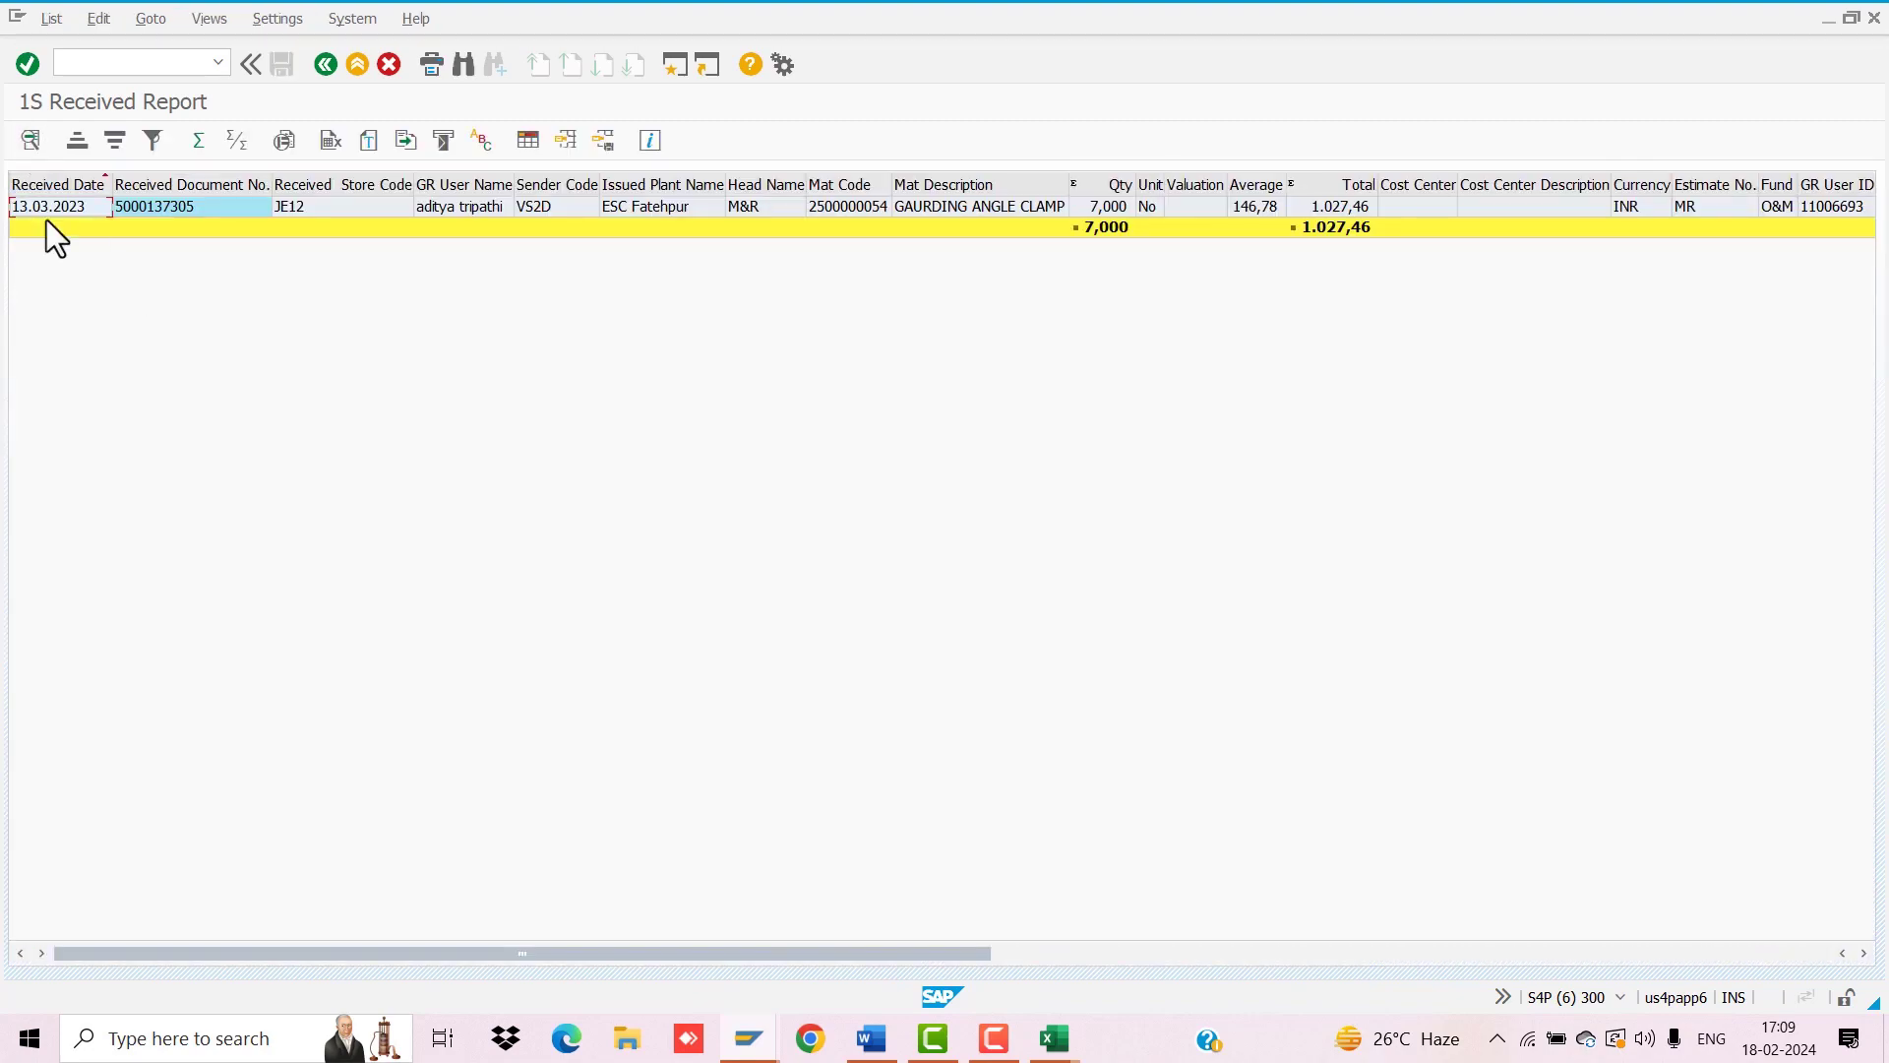